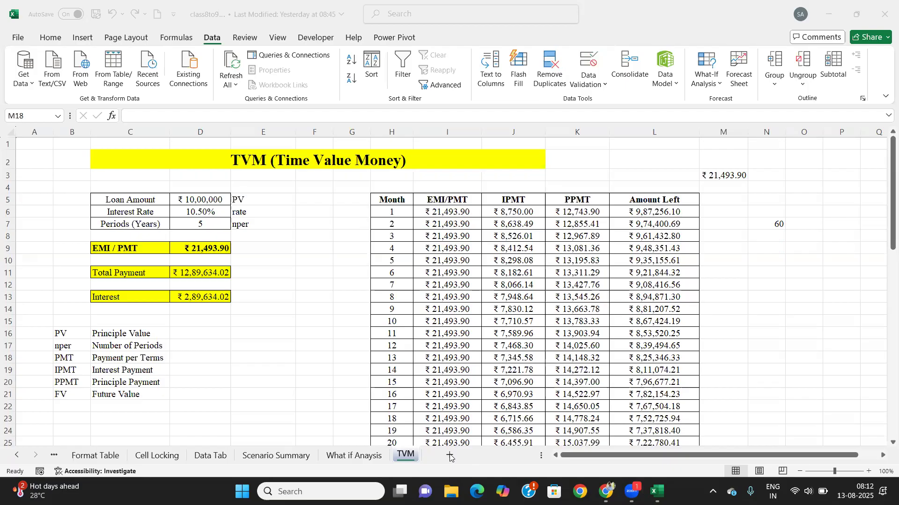
Step: Add a new worksheet after the TVM sheet and rename it Consolidate
left_click(450, 457)
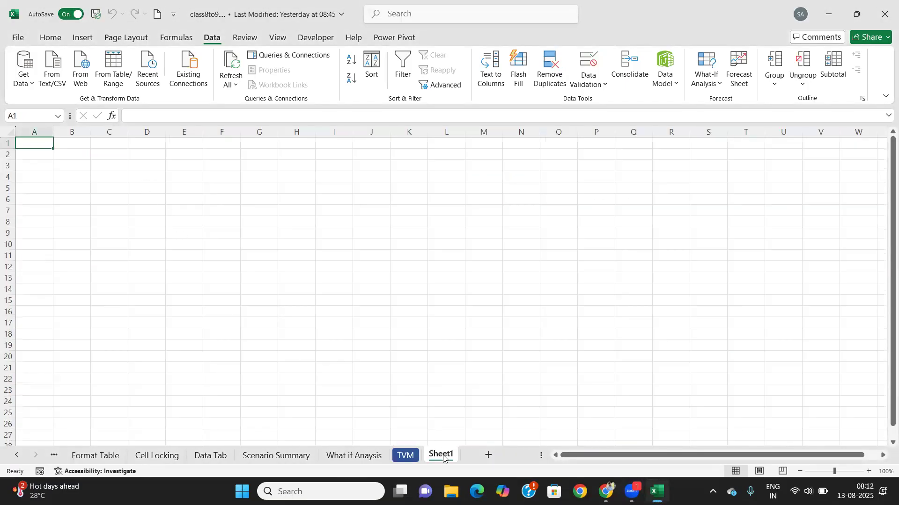
double_click(443, 455)
type("Co")
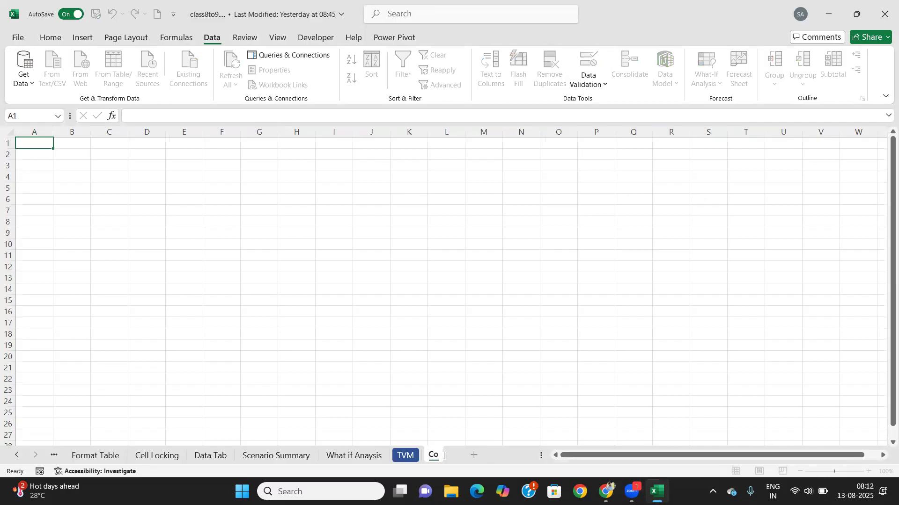
type("nsolidate")
key("Return")
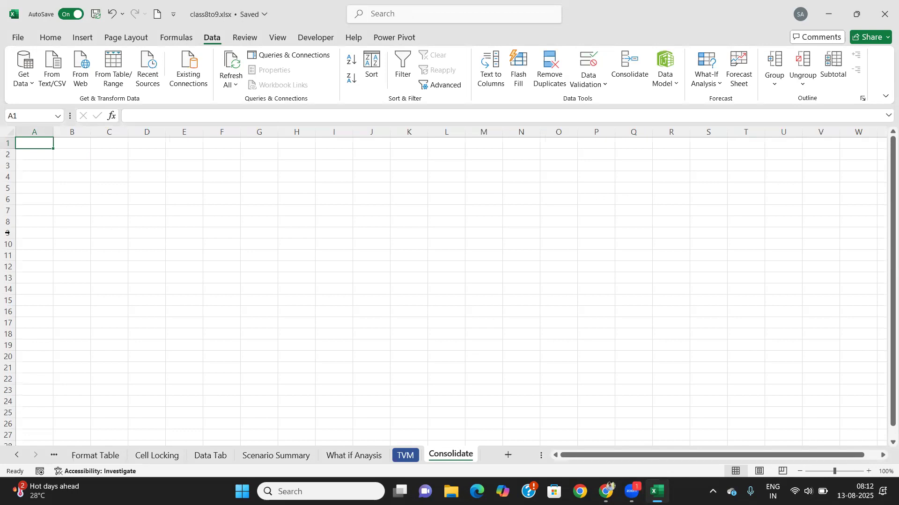
Step: Enter the column headers Item in cell B3 and Sales in cell C3
left_click(55, 165)
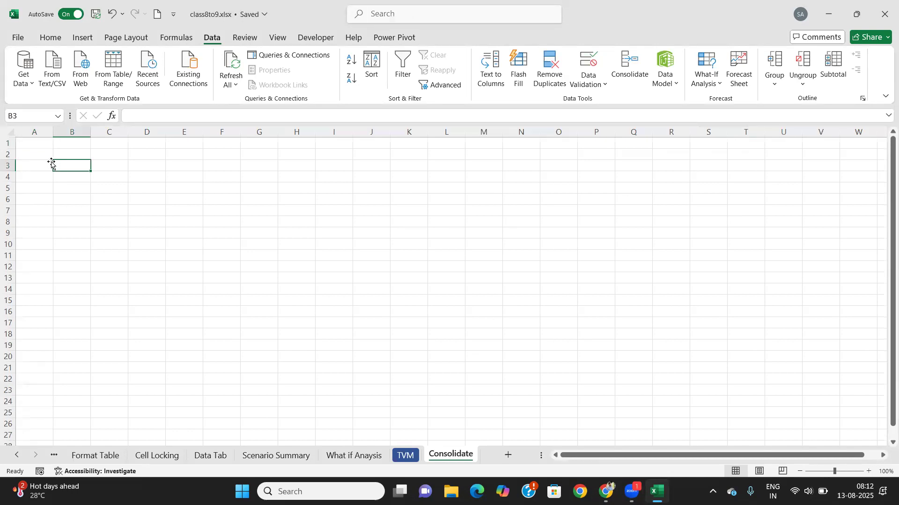
left_click(40, 155)
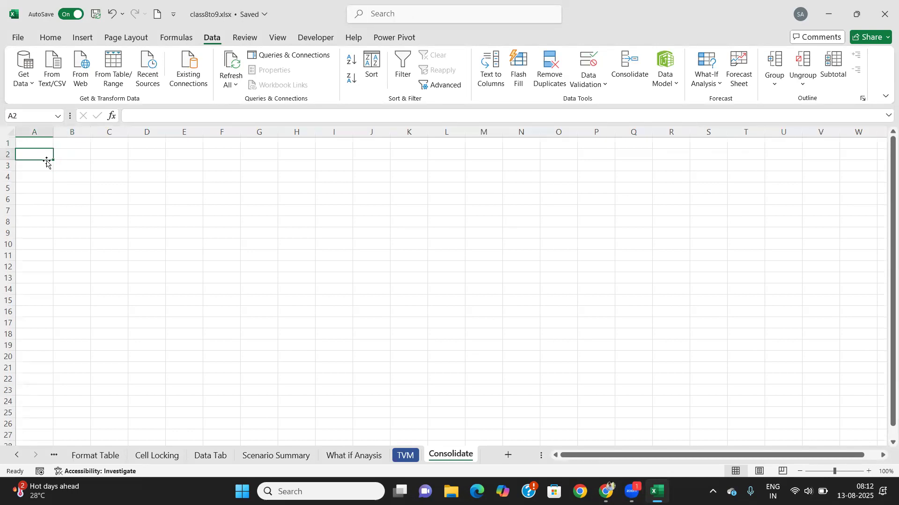
left_click(57, 165)
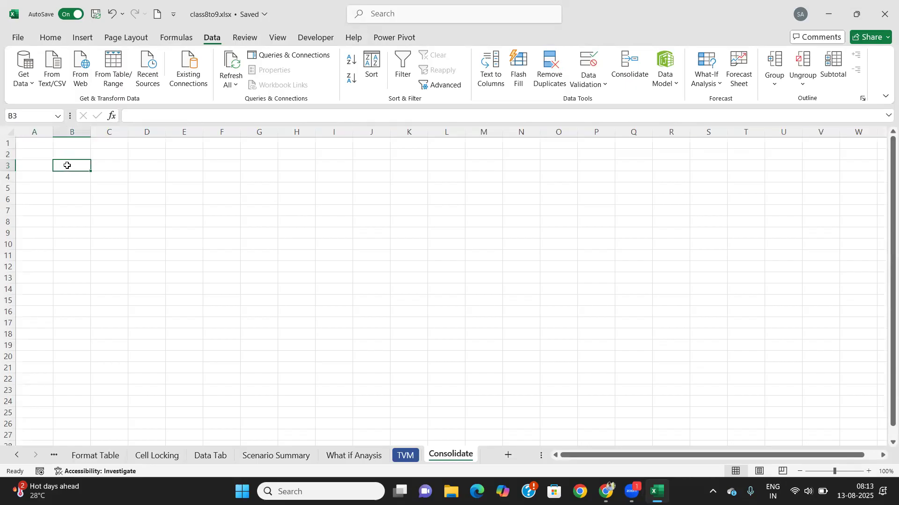
type("Item")
key("Tab")
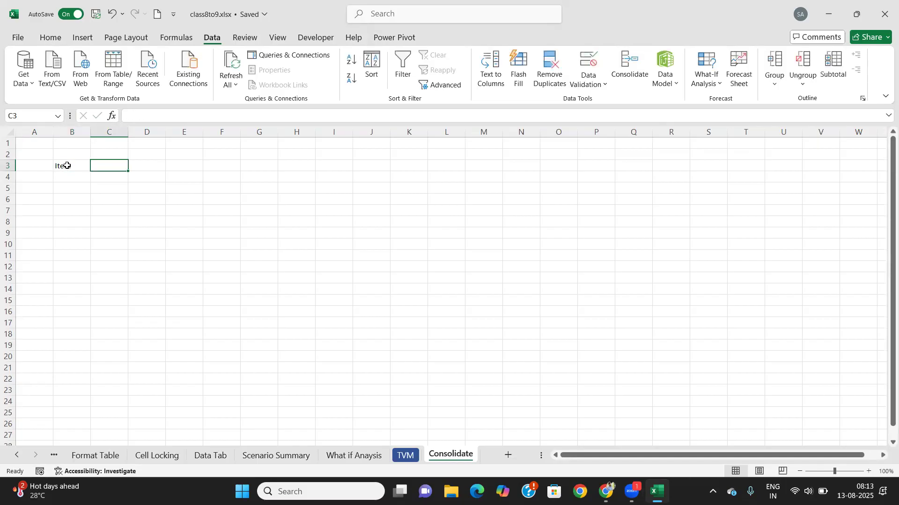
type("Amou")
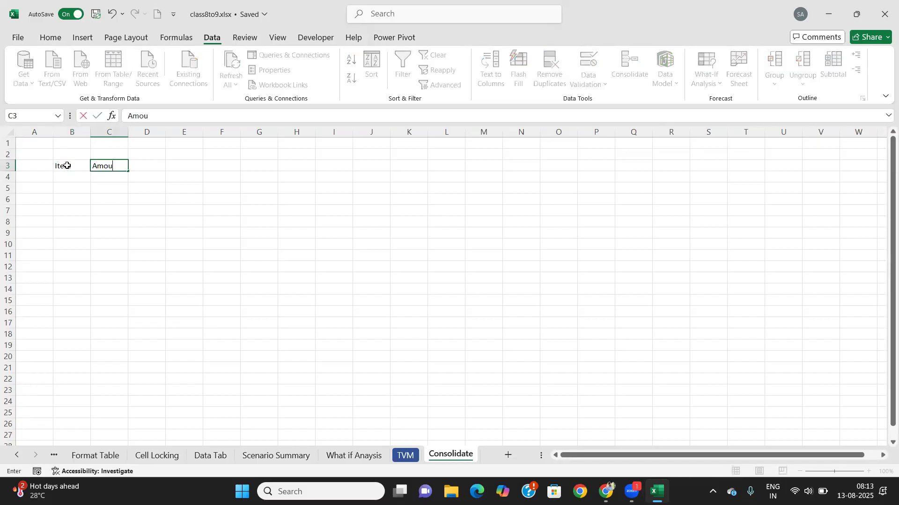
key("BackSpace")
key("BackSpace")
key("BackSpace")
type("Sales")
key("Return")
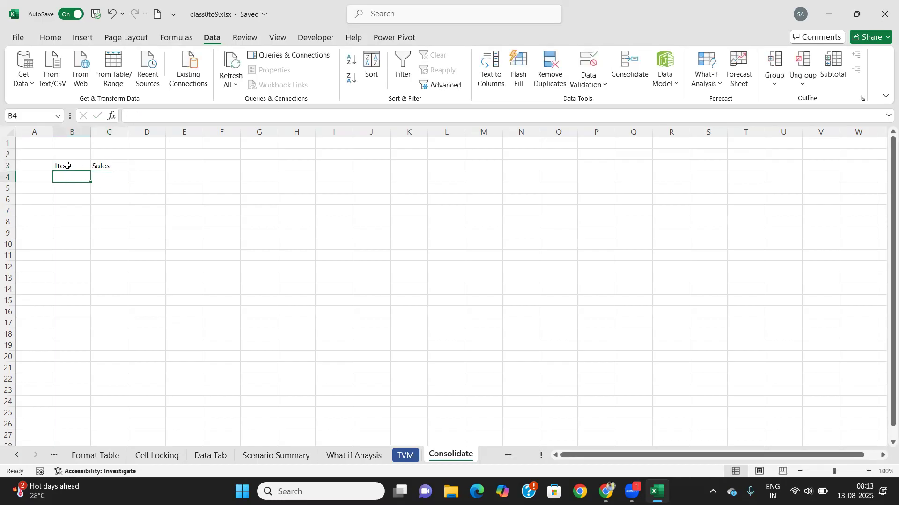
Step: Replace the header in cell B3 with Salesman
left_click(81, 162)
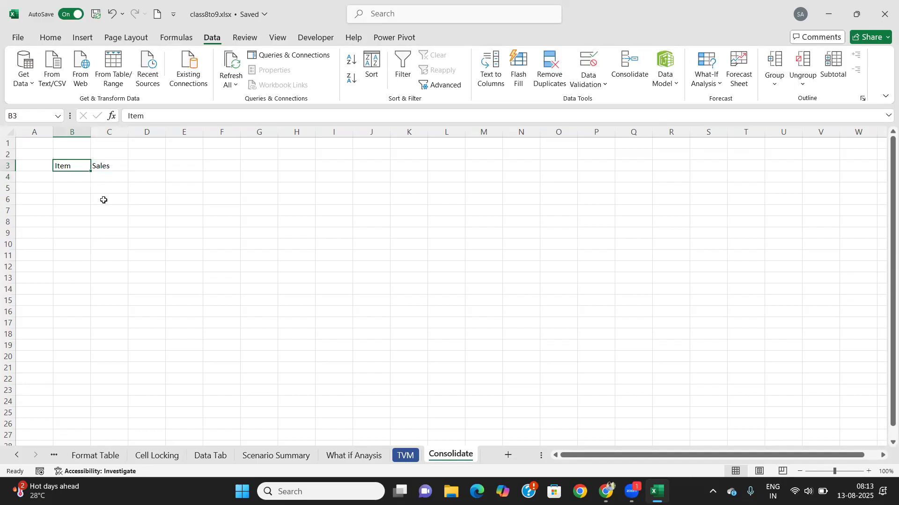
key("BackSpace")
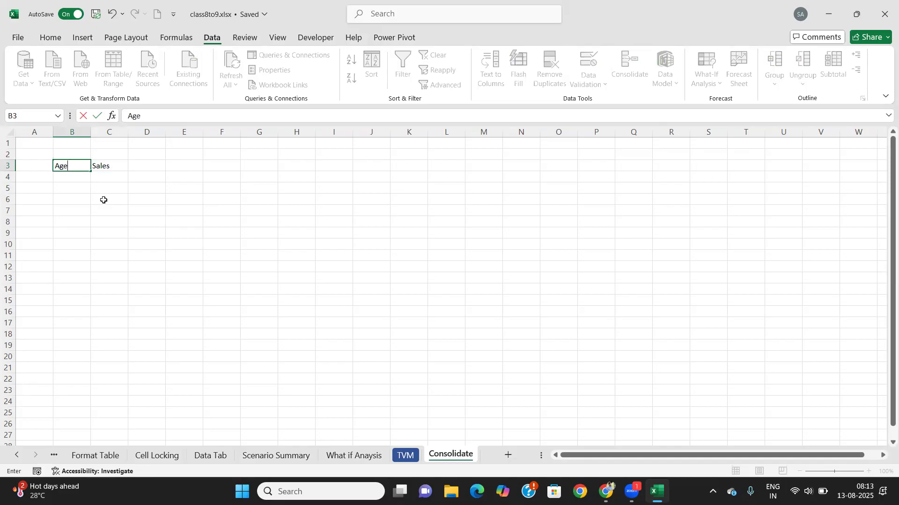
key("BackSpace")
key("BackSpace")
key("BackSpace")
type("Salwe")
key("BackSpace")
key("BackSpace")
type("esman")
key("Return")
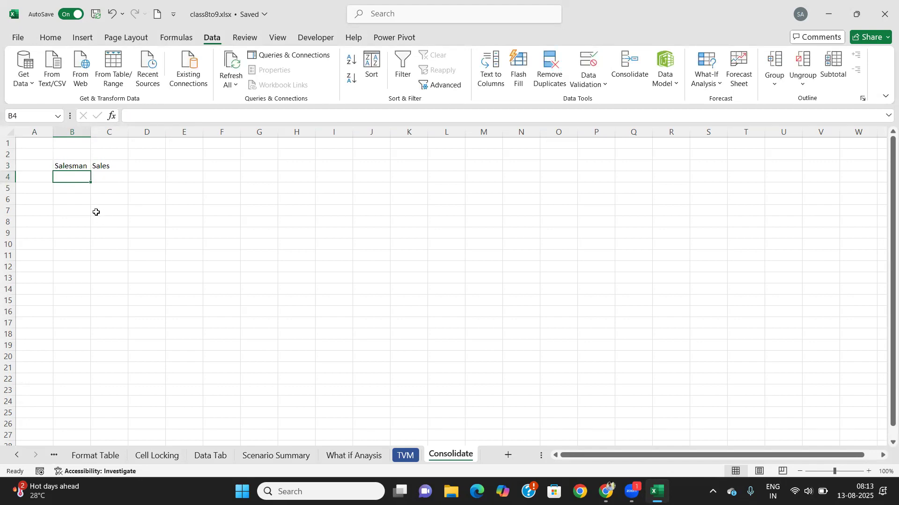
Step: Fill in the three salesmen's first names in cells B4 to B6 under the Salesman header
type("KOm")
key("BackSpace")
key("BackSpace")
key("BackSpace")
type("omal")
key("Return")
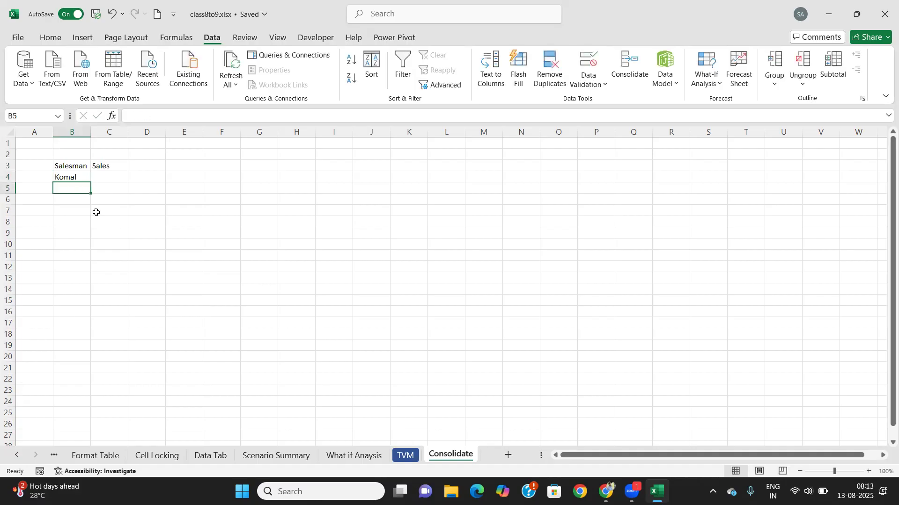
type("Kamal")
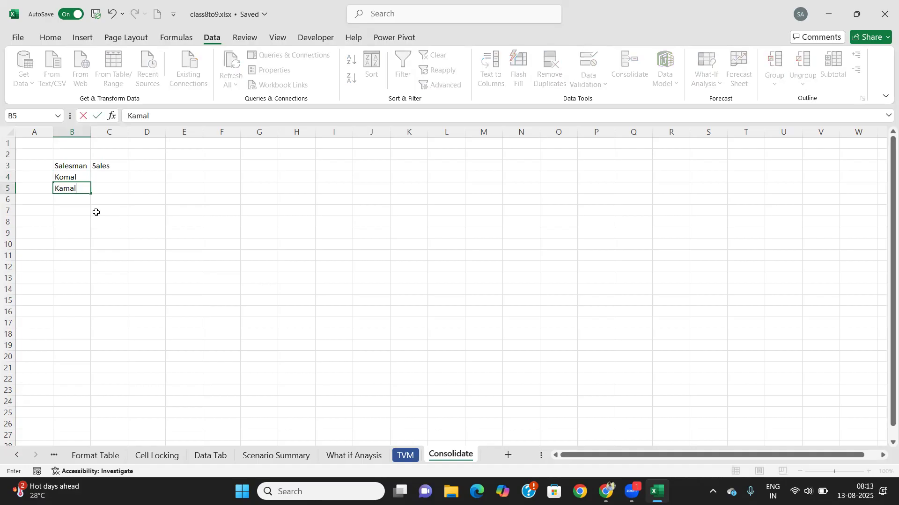
key("Return")
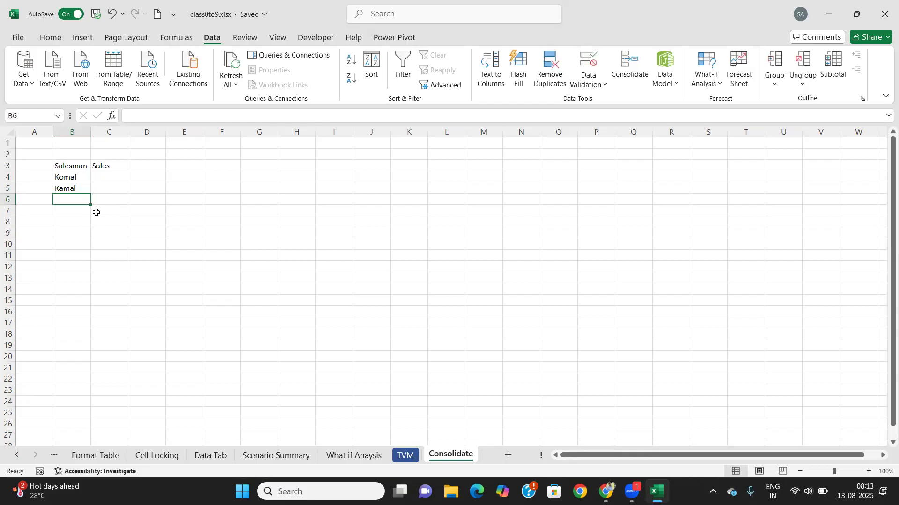
type("A")
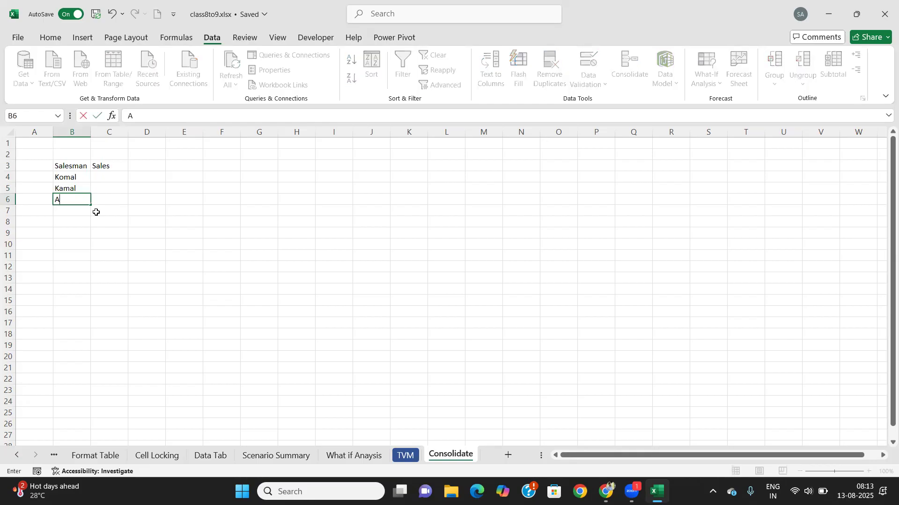
type("nu")
key("BackSpace")
key("BackSpace")
type("nm")
key("Tab")
key("Up")
key("Up")
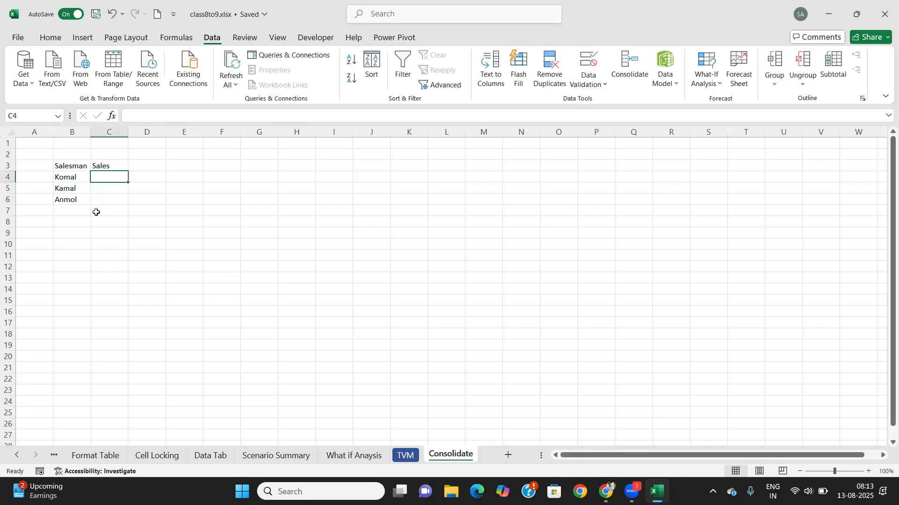
Step: Enter the sales figures 56000, 43000 and 42500 in cells C4 to C6
type("56000")
key("Return")
type("7")
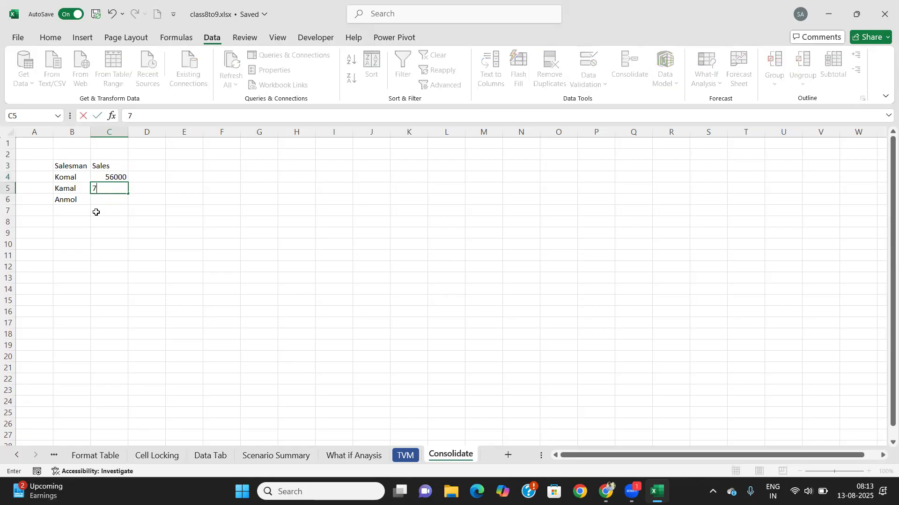
type("43000")
key("Return")
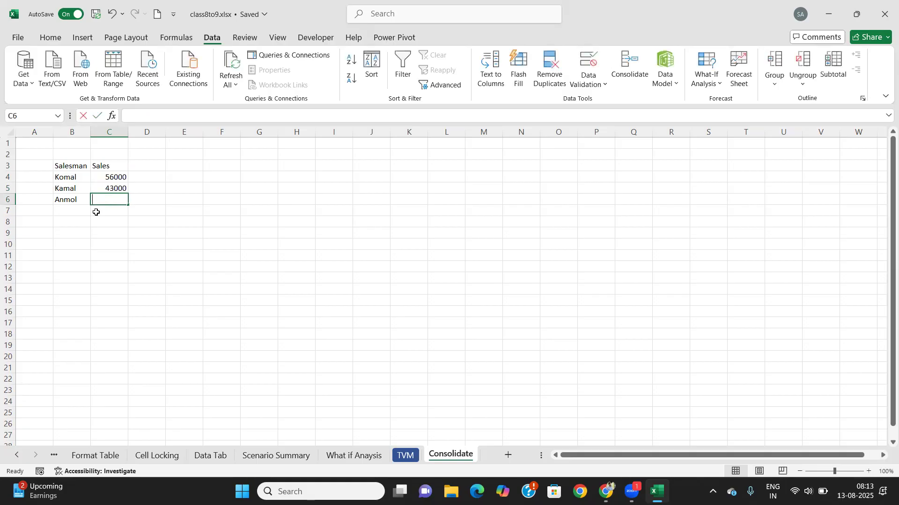
type("42500")
Step: Enter the month Jan-2025 in cell B2 above the table headers
left_click(84, 154)
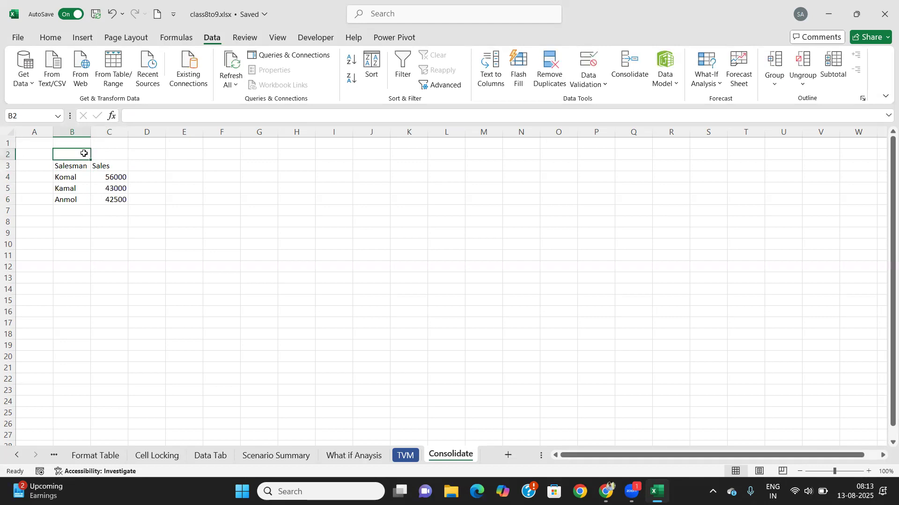
type("Jan-2025")
key("Tab")
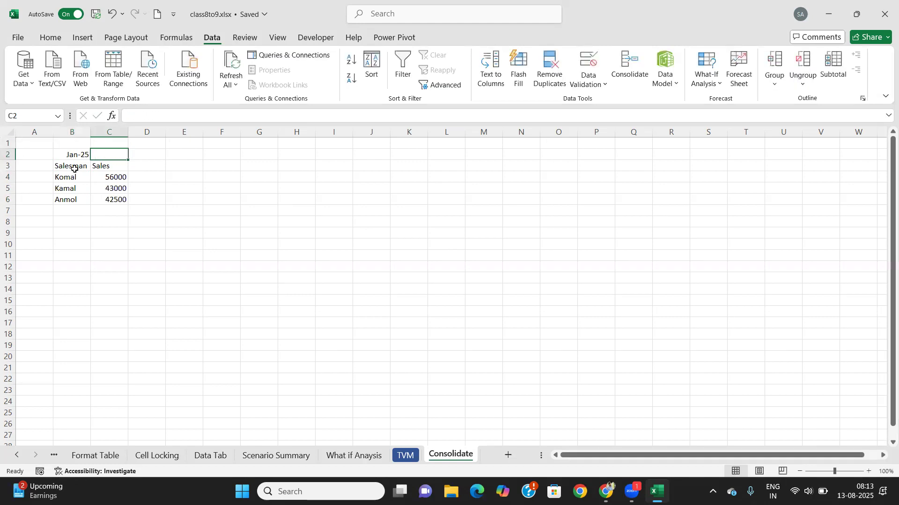
Step: Set the font of the whole worksheet to Times New Roman, size 12
left_click_drag(70, 167, 117, 199)
left_click(47, 145)
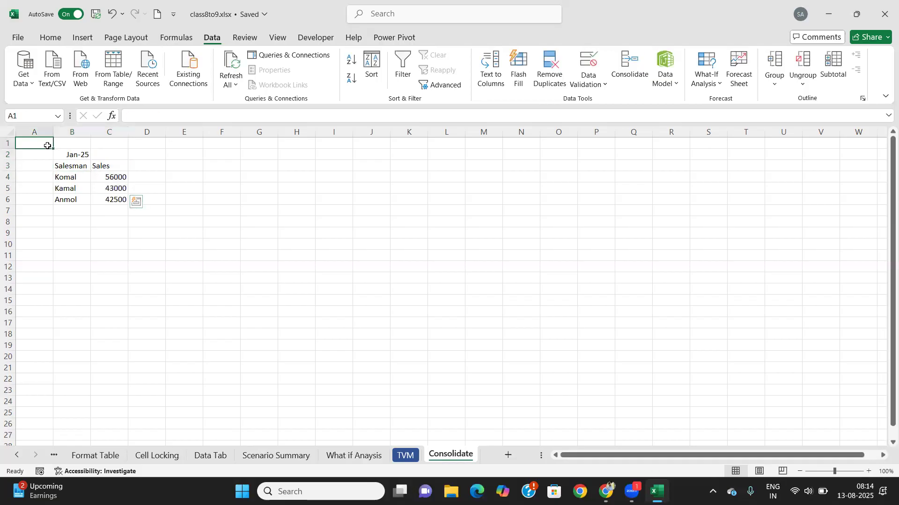
key("ctrl+a")
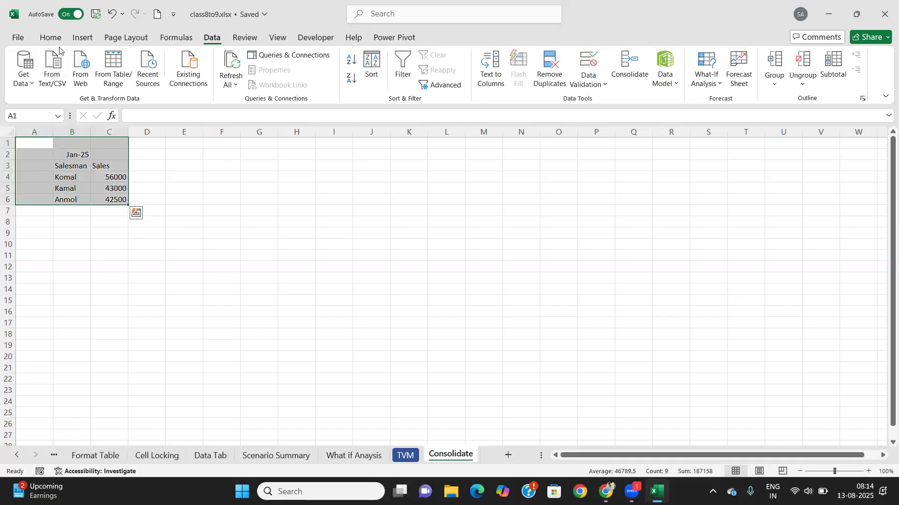
left_click(115, 244)
key("ctrl+a")
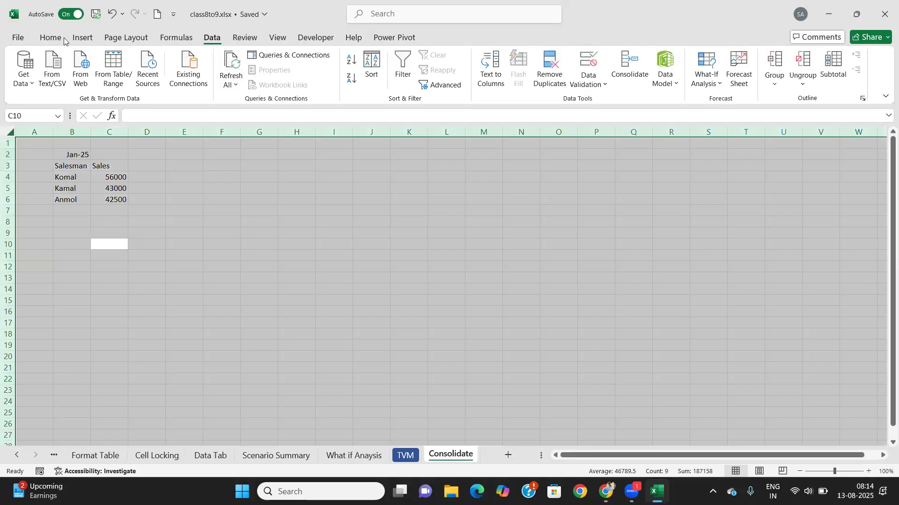
left_click(52, 38)
left_click(114, 59)
type("Times New Roman")
key("Tab")
type("1")
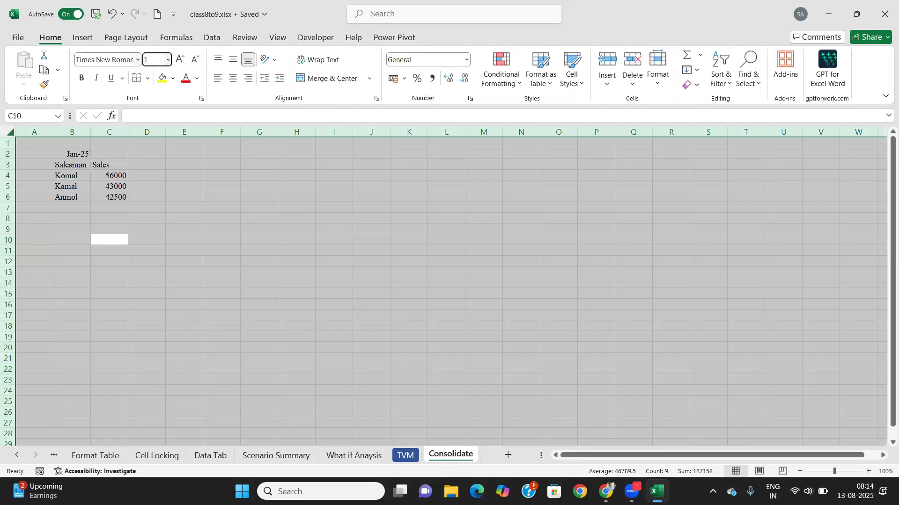
type("2")
key("Return")
left_click(229, 239)
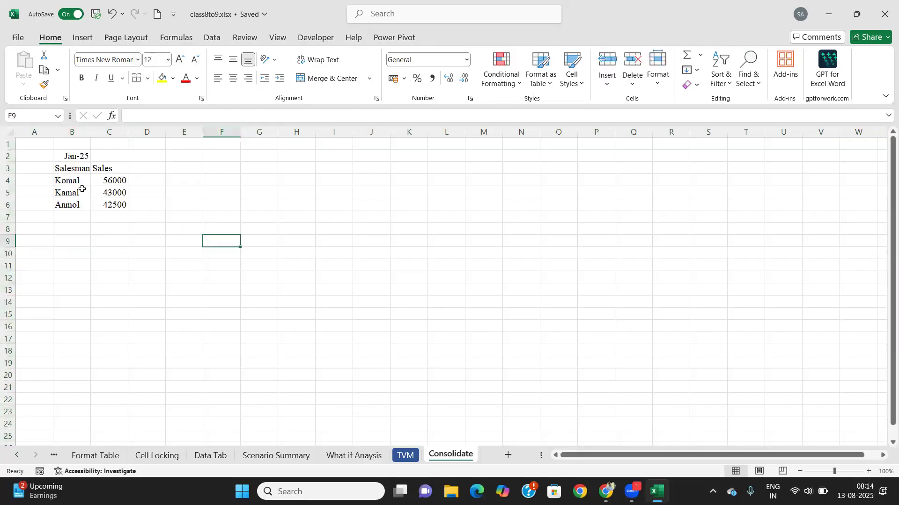
Step: Apply all borders to the salesman and sales table in B3:C6
left_click(70, 167)
left_click_drag(72, 166, 116, 205)
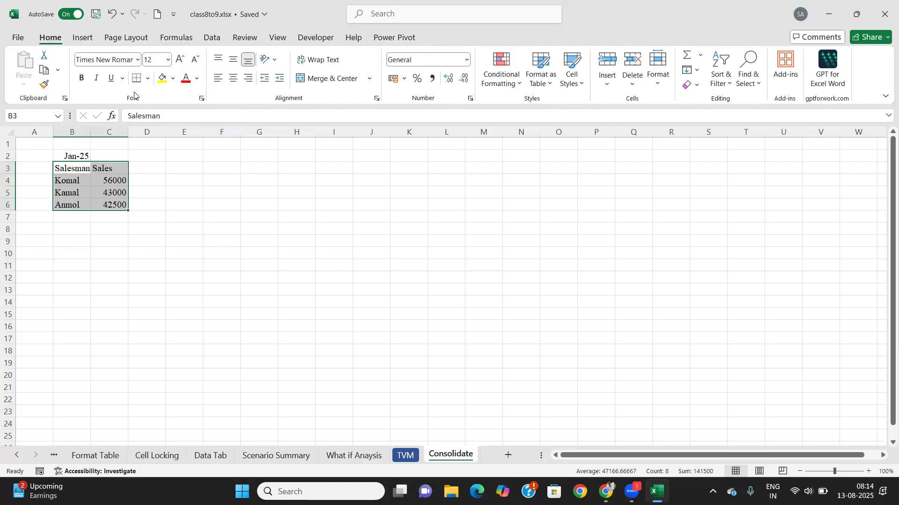
left_click(148, 78)
left_click(163, 197)
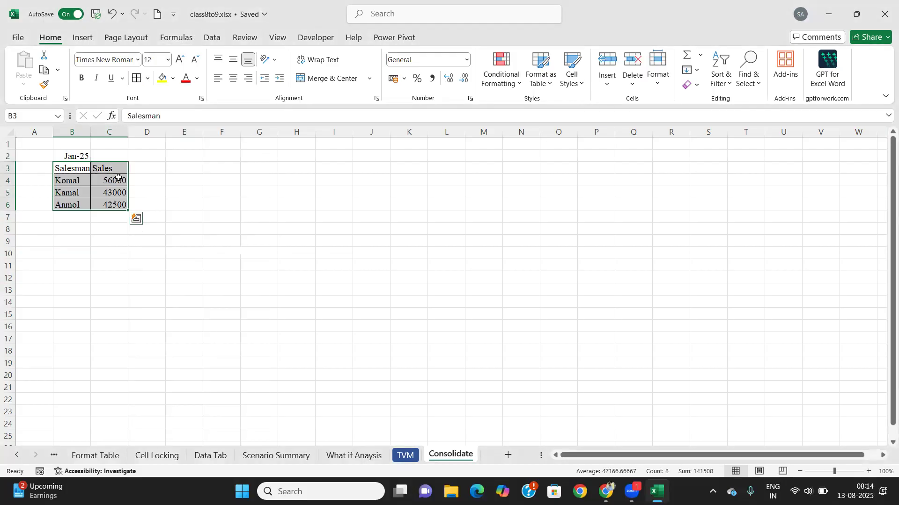
Step: Merge and center the month title across B2:C2 and extend the borders to the whole table B2:C6
left_click_drag(70, 156, 111, 156)
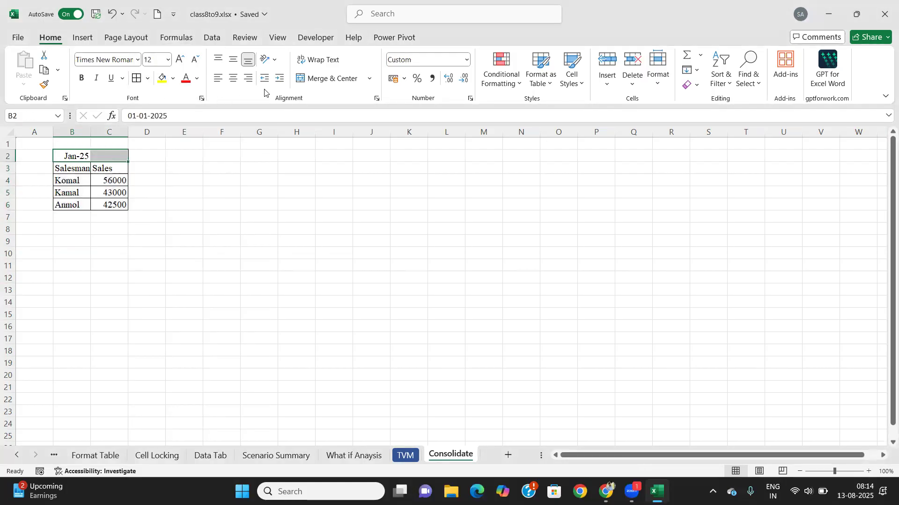
left_click(327, 78)
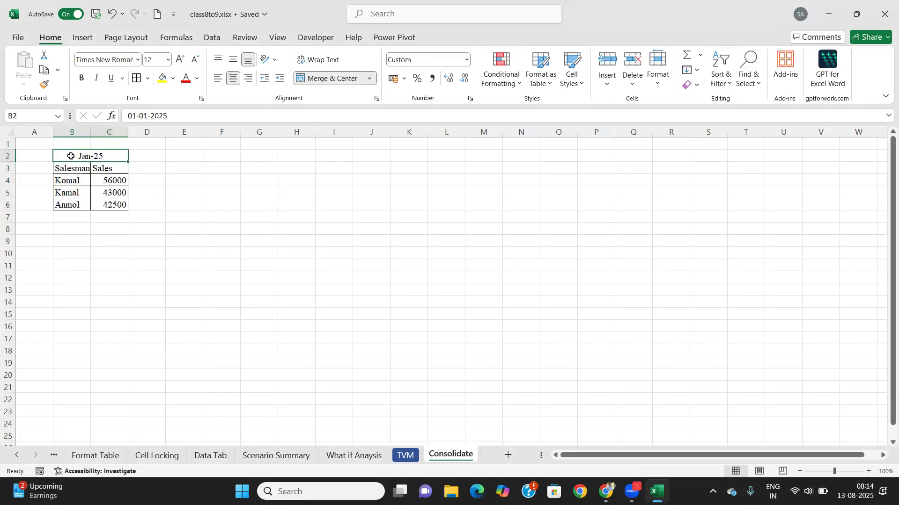
left_click_drag(70, 156, 74, 203)
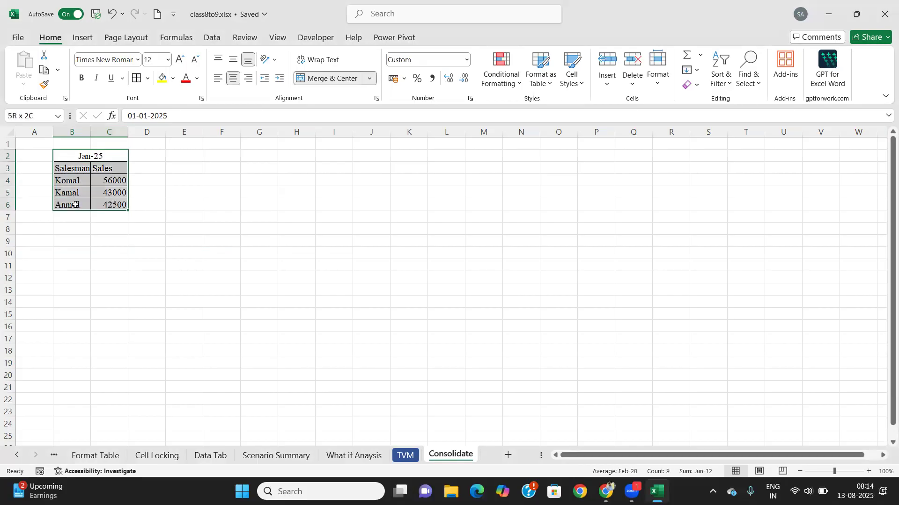
left_click(139, 197)
Step: Make the month title and the header row in B2:C3 bold
left_click_drag(78, 156, 135, 215)
left_click(86, 80)
left_click(536, 230)
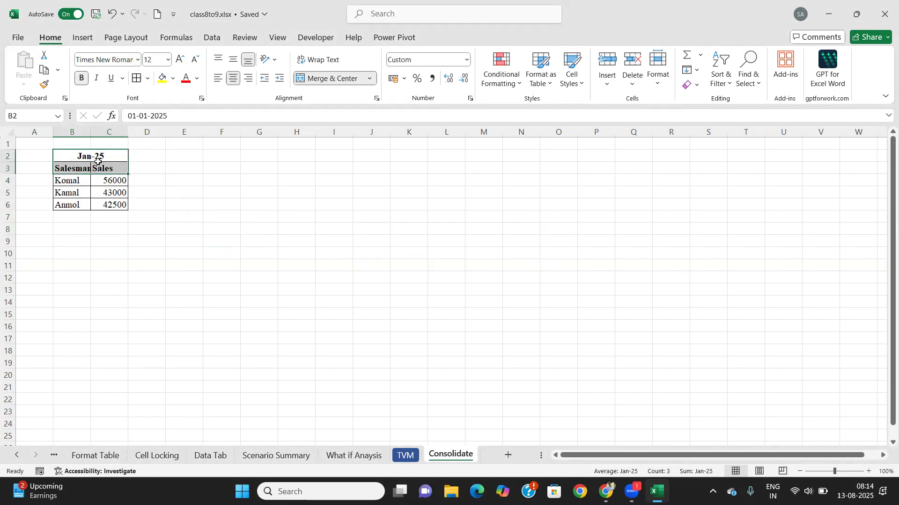
Step: Center the contents of B3:C6 horizontally and vertically, and widen columns B and C
left_click_drag(79, 170, 113, 206)
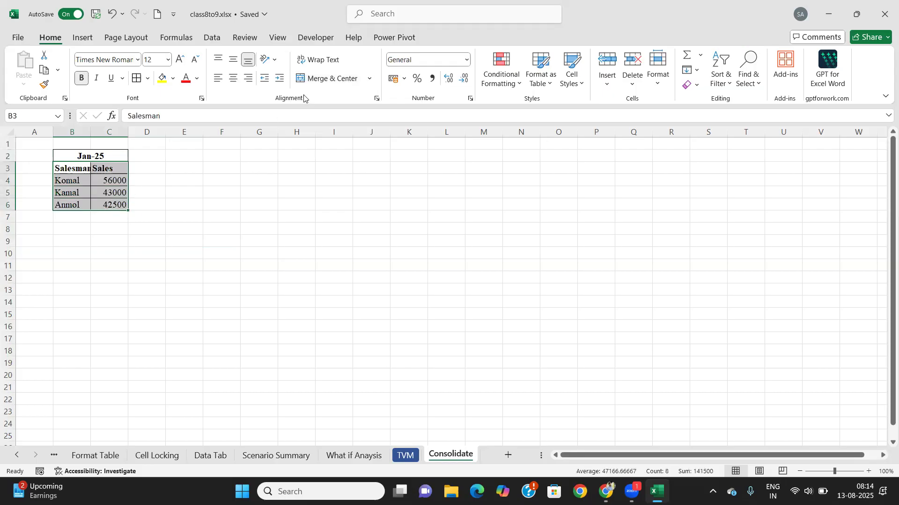
left_click(233, 79)
left_click(233, 60)
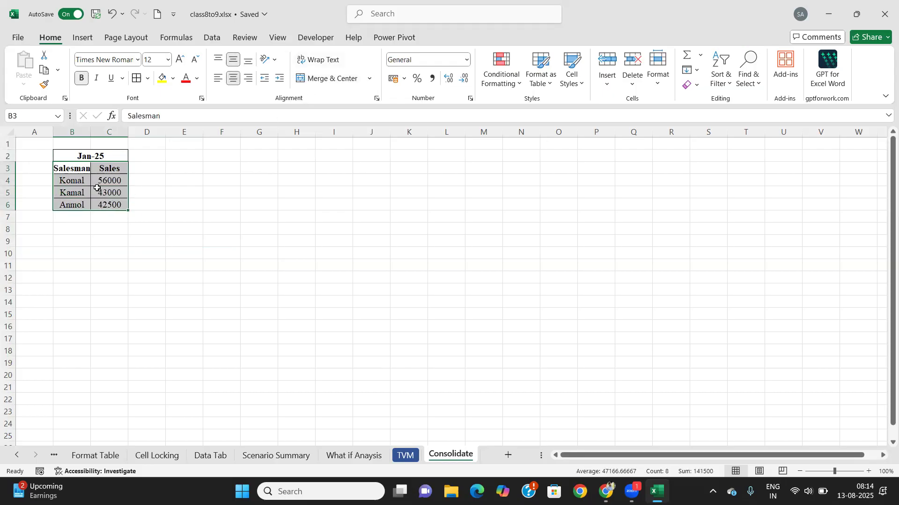
left_click_drag(90, 132, 159, 133)
left_click(120, 239)
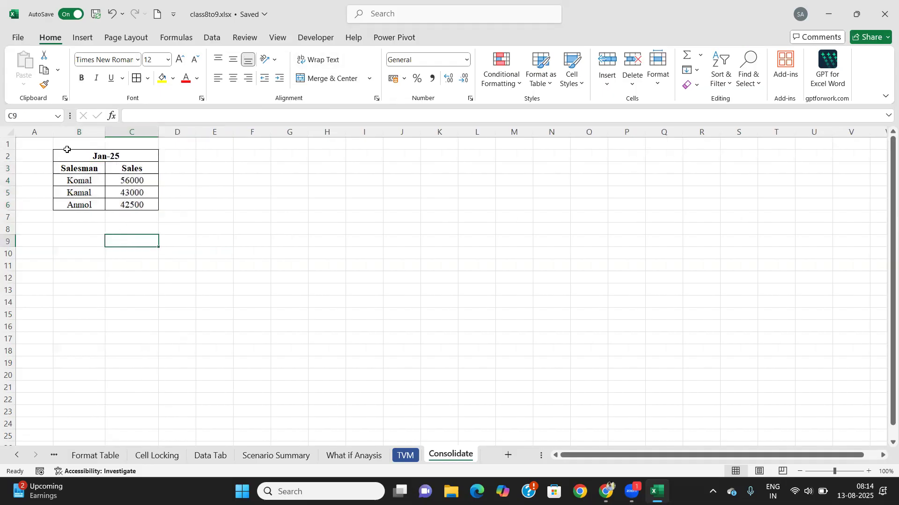
Step: Copy the January table B2:C6 to F2, keeping the source column widths
left_click_drag(70, 157, 100, 201)
key("ctrl+c")
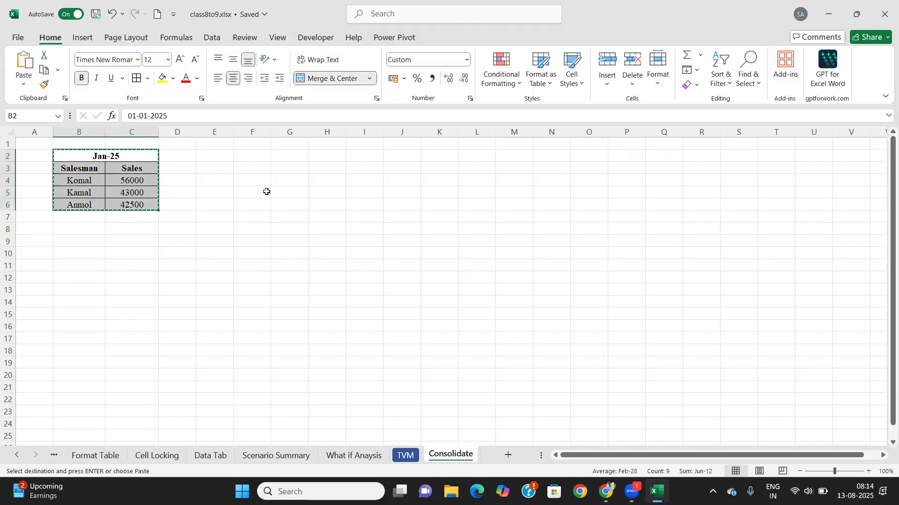
left_click(266, 152)
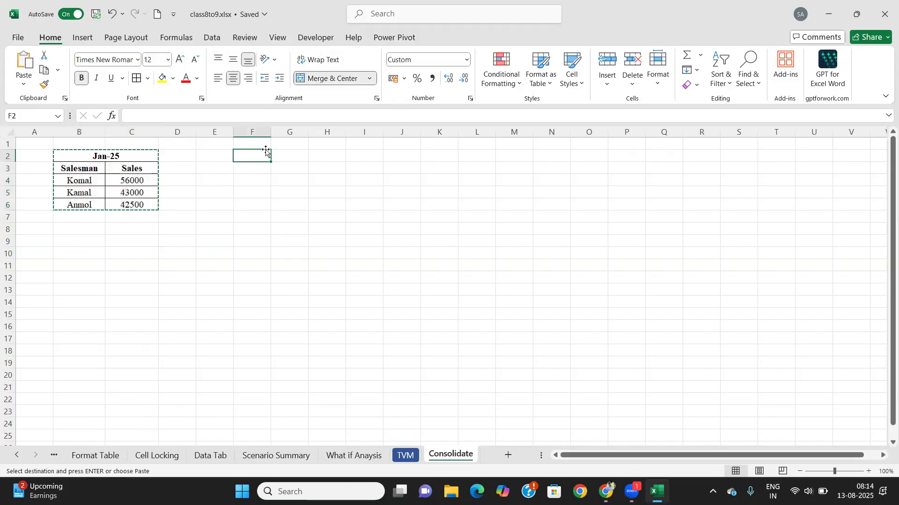
left_click(23, 81)
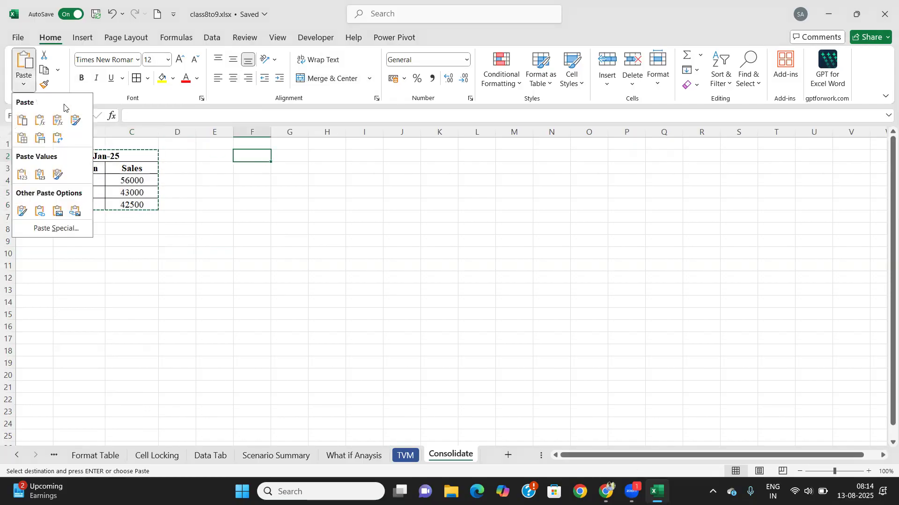
left_click(39, 138)
left_click(286, 157)
double_click(287, 156)
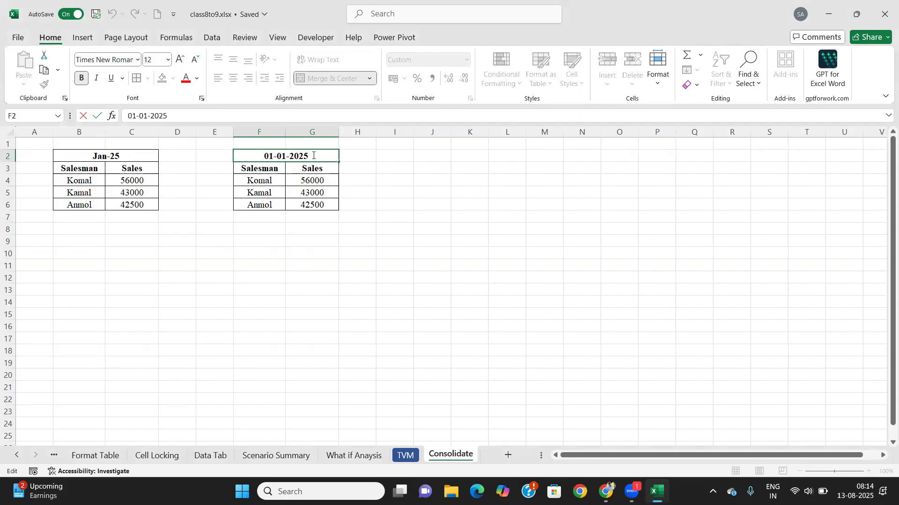
key("BackSpace")
type("2")
key("Tab")
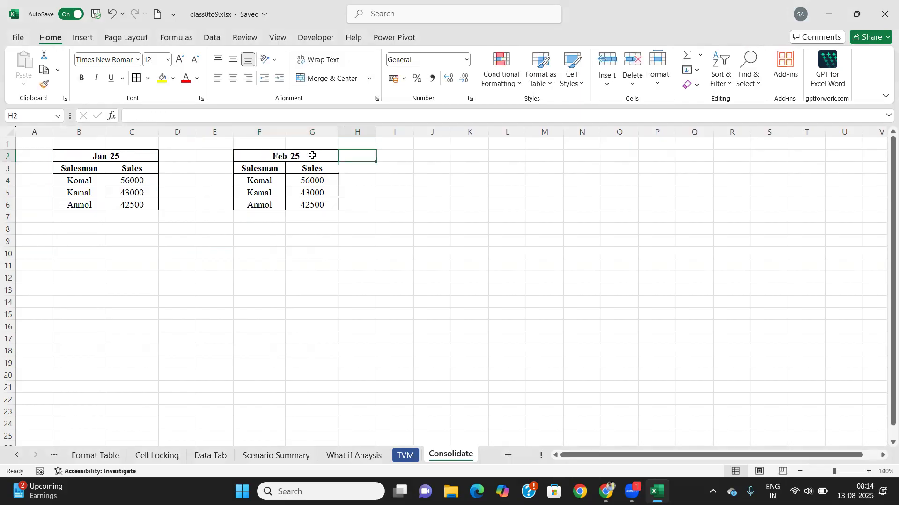
Step: Enter the February sales 51500, 59300 and 43100 in G4:G6
left_click(263, 182)
left_click(310, 183)
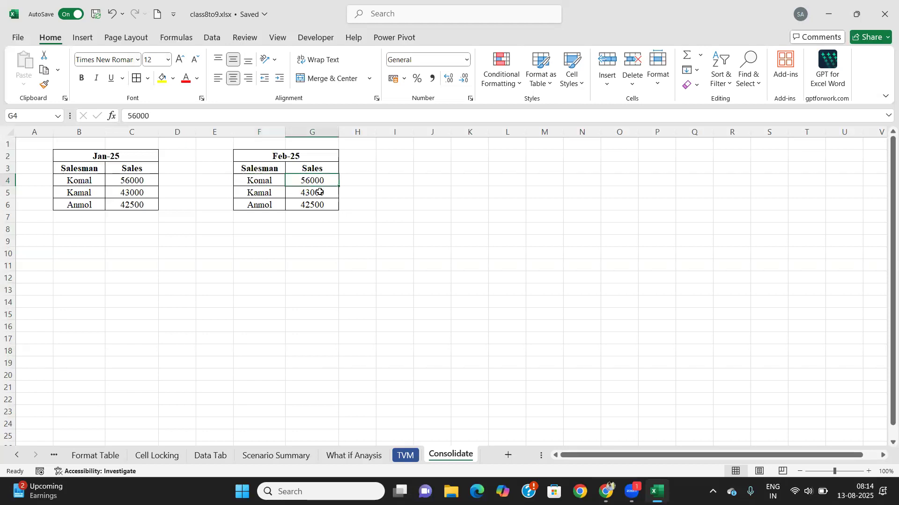
type("51500")
key("Return")
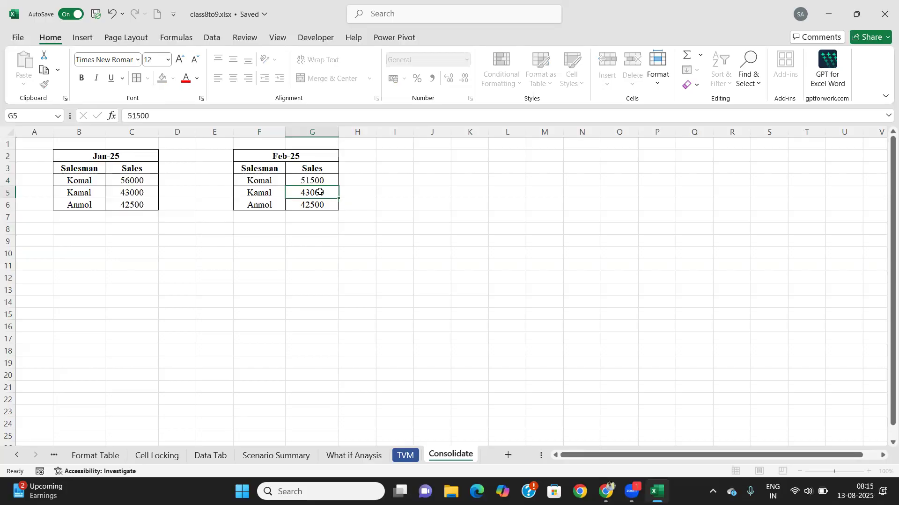
type("59")
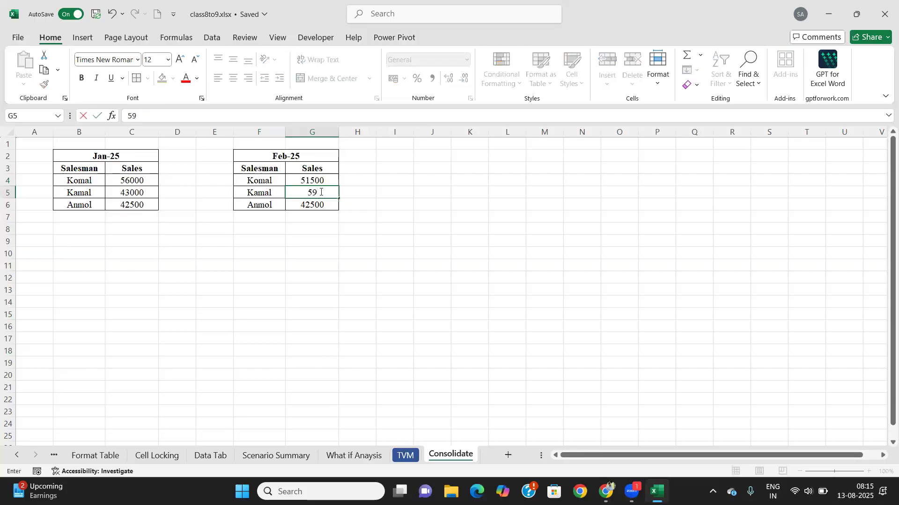
type("300")
key("Return")
type("43")
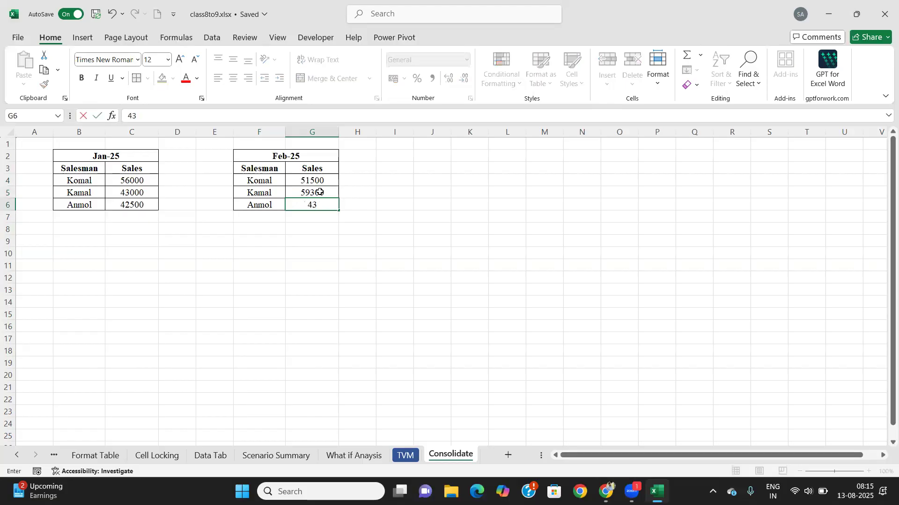
type("100")
left_click(349, 240)
Step: Copy the February table F2:G6 to J2 and N2, keeping the source column widths
left_click_drag(263, 156, 297, 197)
key("ctrl+c")
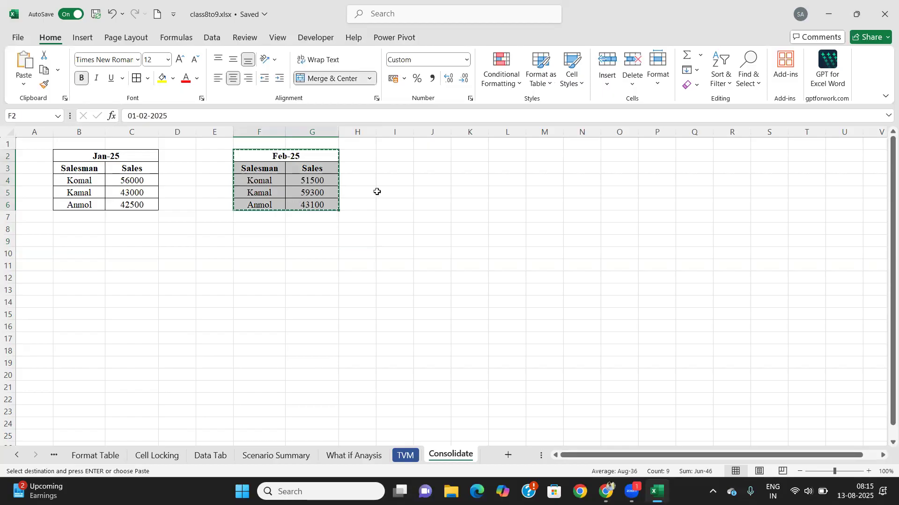
left_click(421, 157)
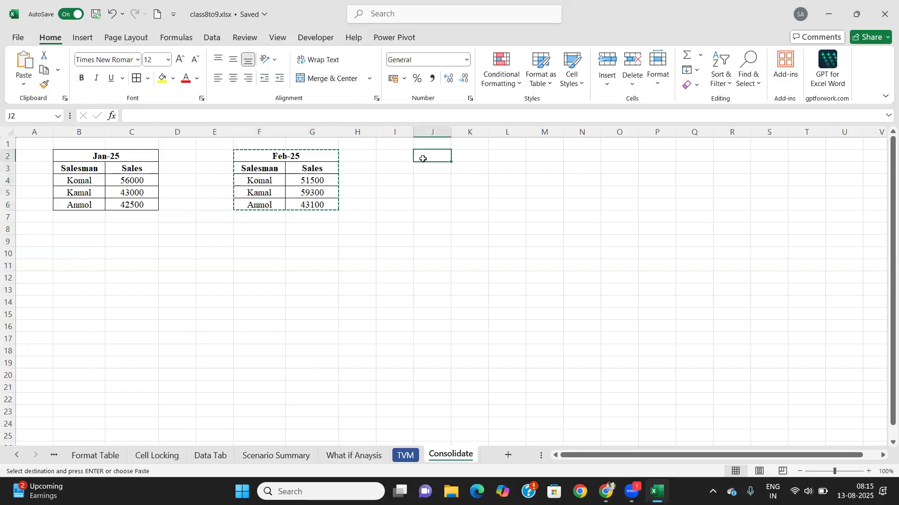
left_click(24, 81)
left_click(40, 137)
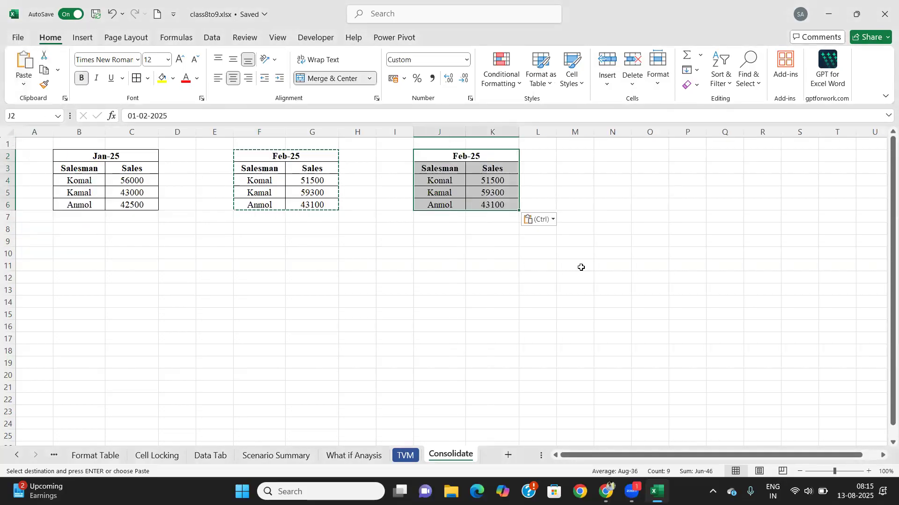
left_click(612, 157)
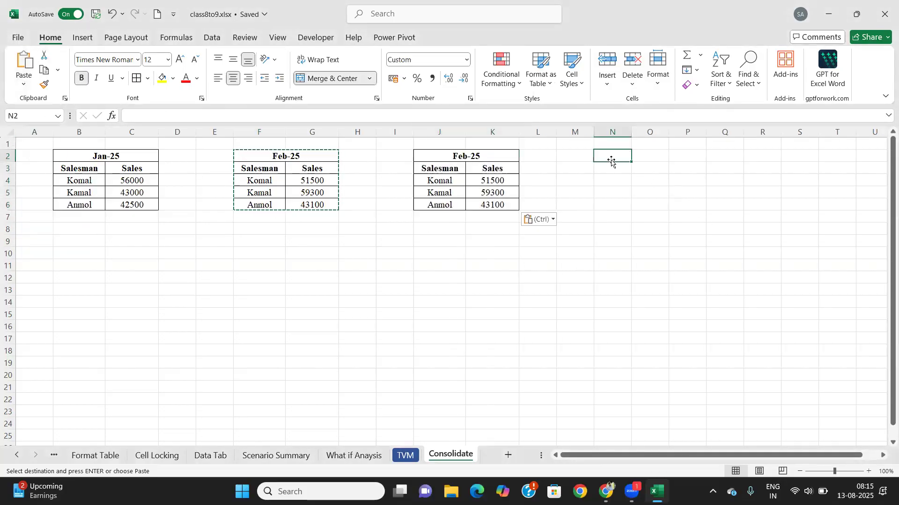
left_click(24, 84)
left_click(110, 162)
key("ctrl+v")
left_click(635, 251)
Step: Change the month titles of the two new copies to 01-03-2025 in J2 and 01-04-2025 in N2
left_click(453, 162)
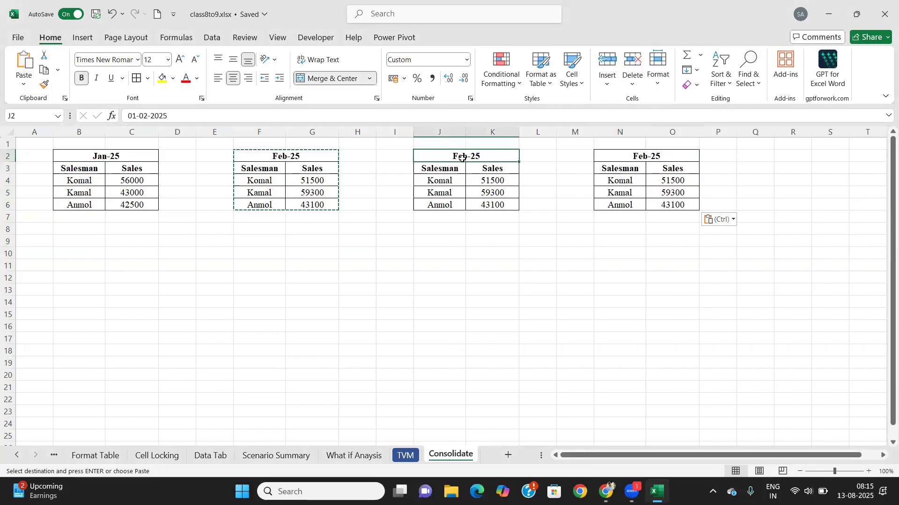
double_click(466, 159)
key("BackSpace")
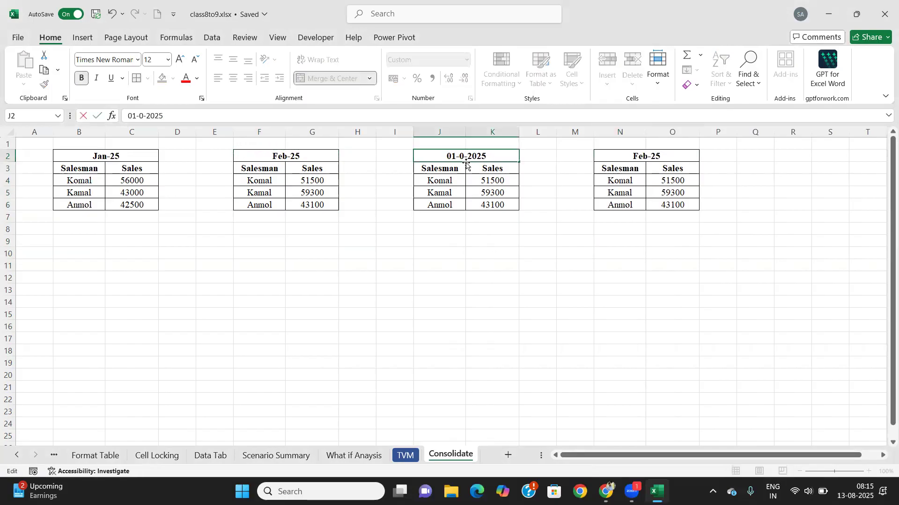
type("3")
left_click(661, 157)
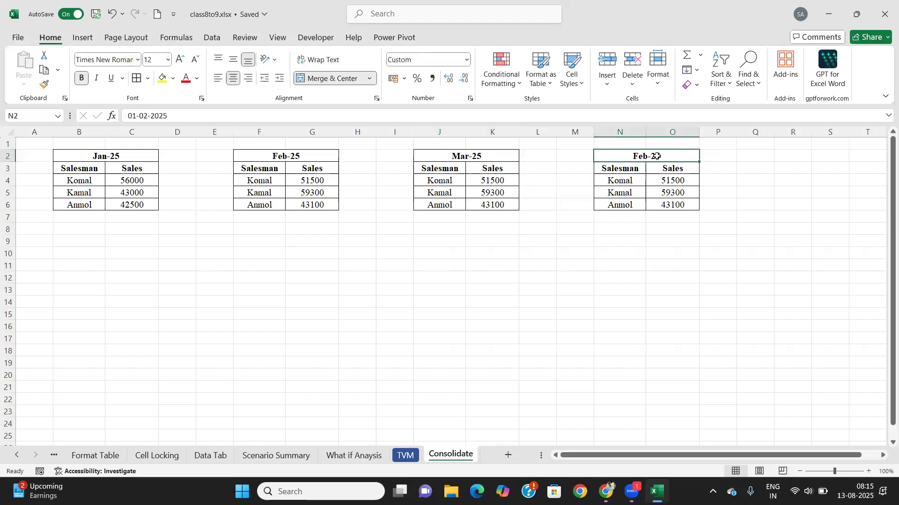
double_click(647, 158)
key("BackSpace")
type("4")
left_click(678, 291)
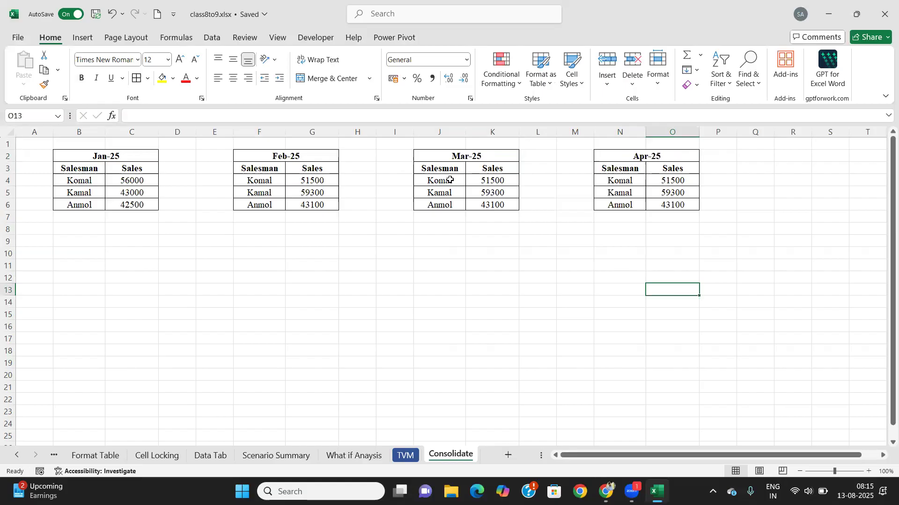
Step: Enter the March sales 49600, 56879 and 42593 in K4:K6
left_click(483, 181)
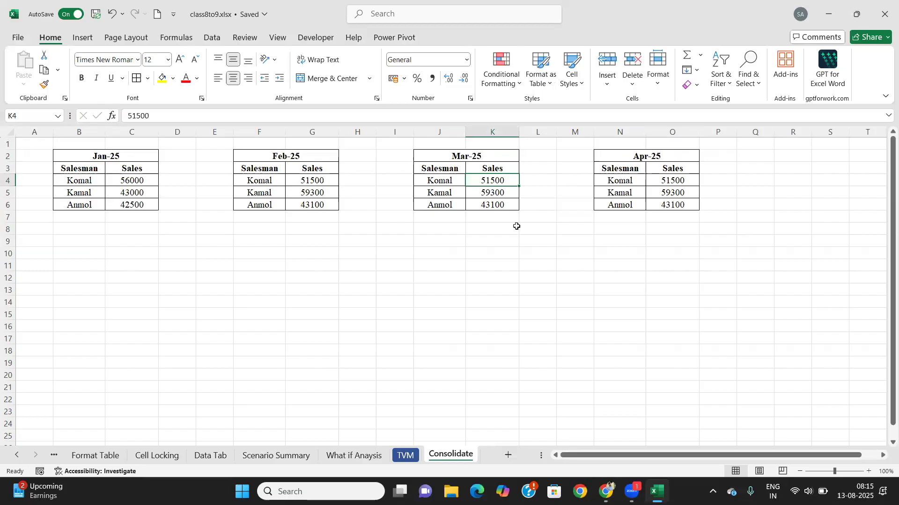
type("49600")
key("Return")
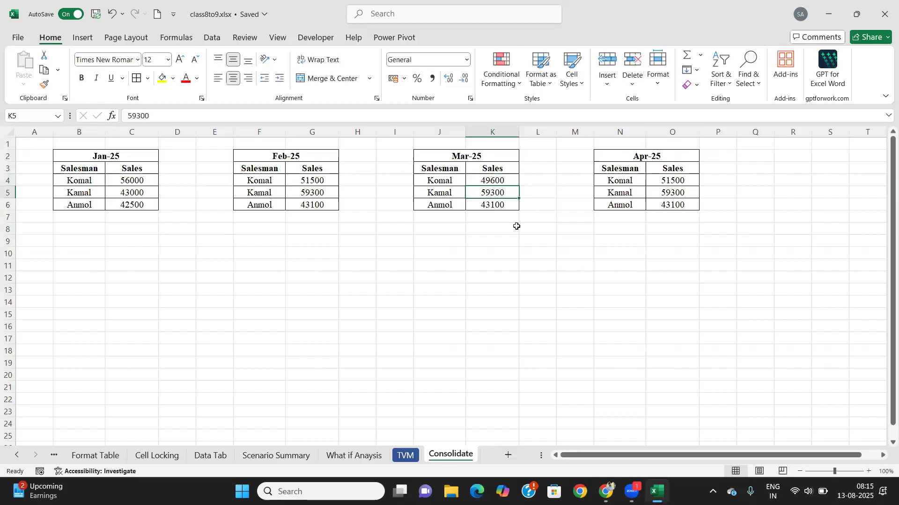
type("56879")
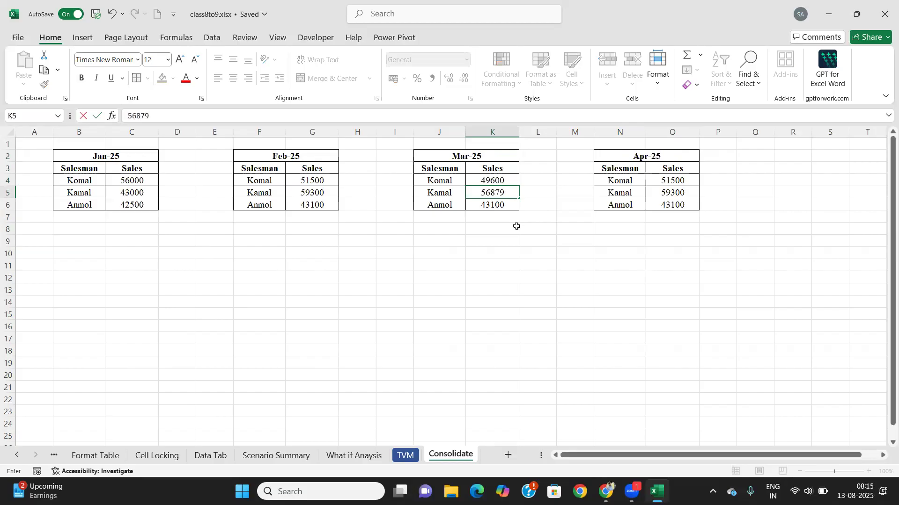
key("Return")
type("425")
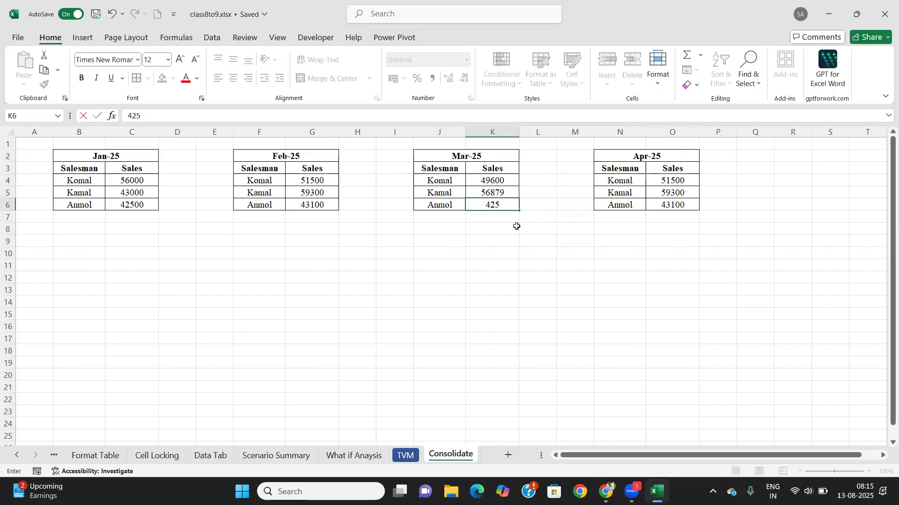
type("93")
key("Return")
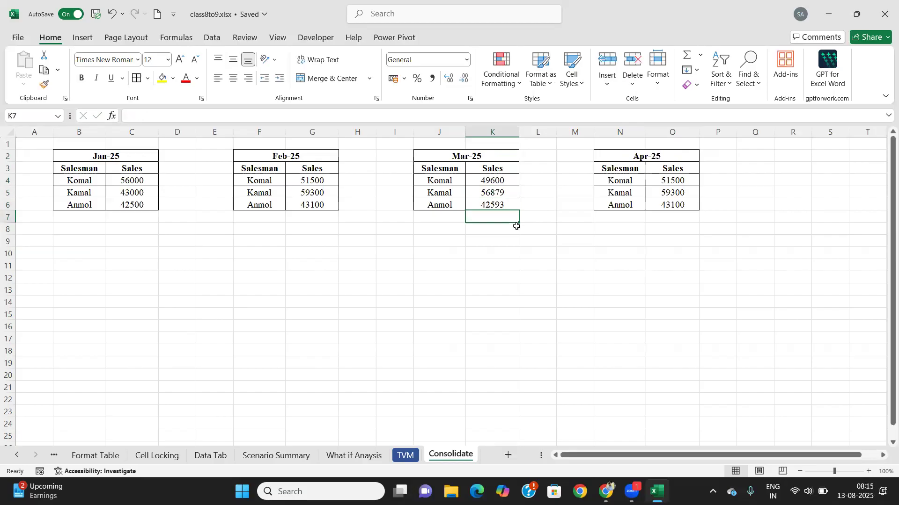
Step: Enter the April sales 67500, 54966 and 54863 in O4:O6
left_click(681, 183)
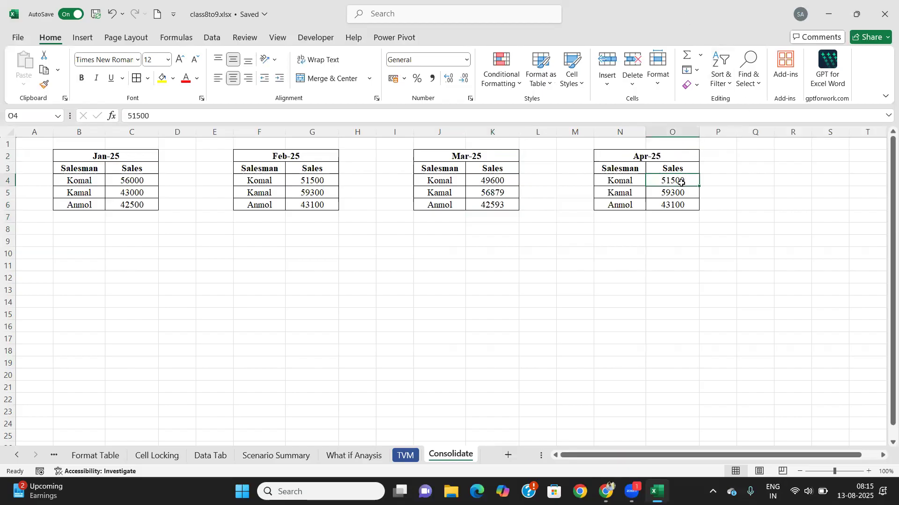
type("67500")
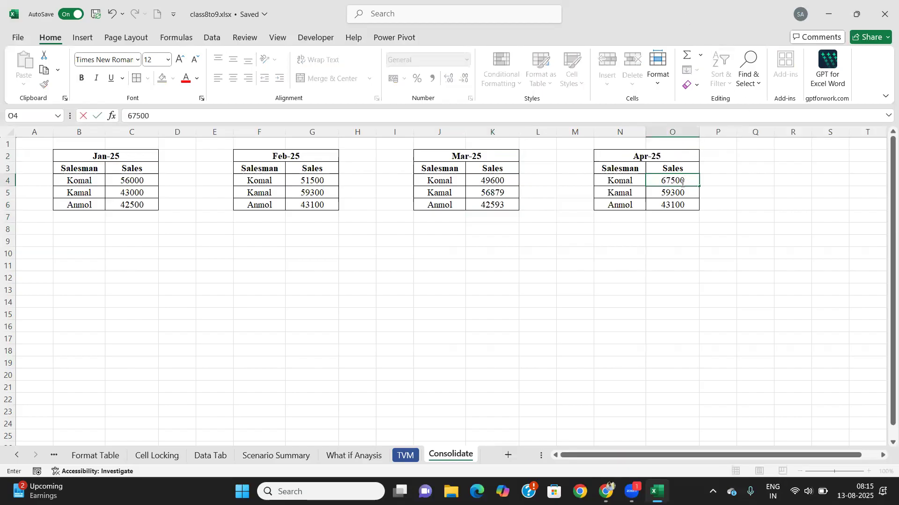
key("ctrl+Return")
type("54966")
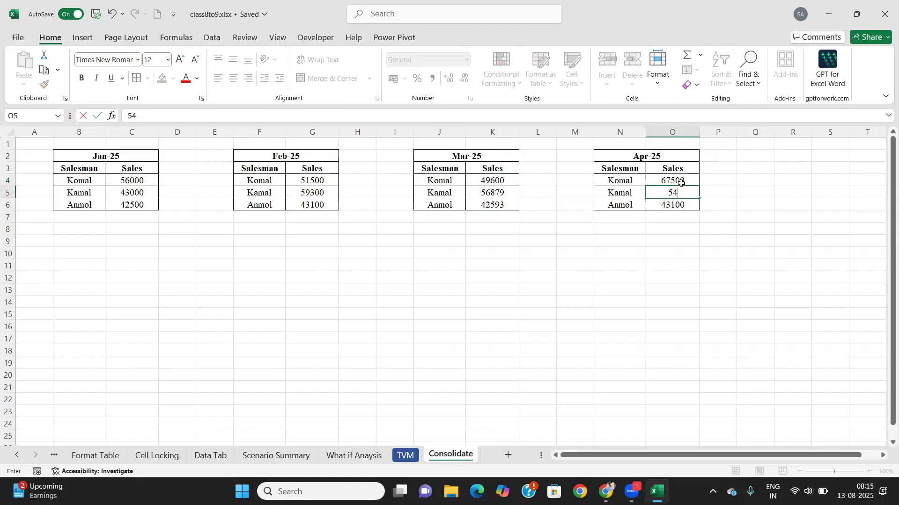
key("Down")
type("54863")
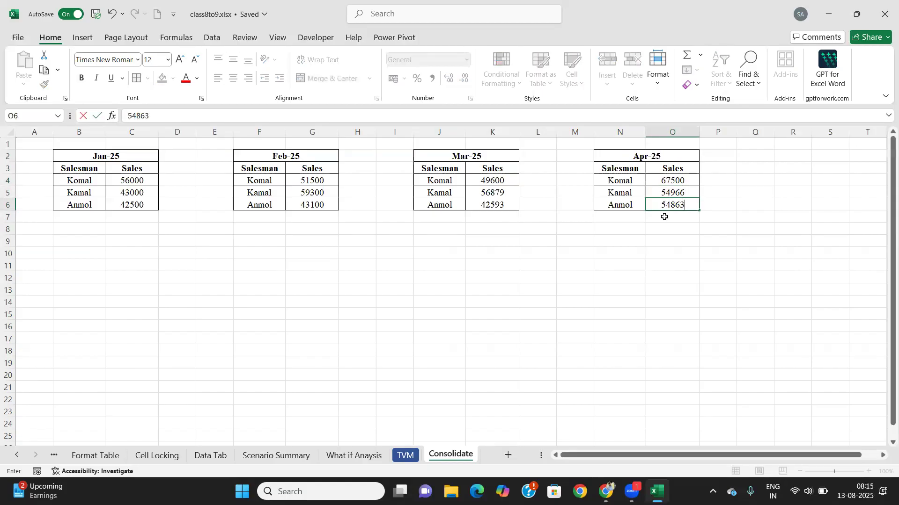
left_click(635, 262)
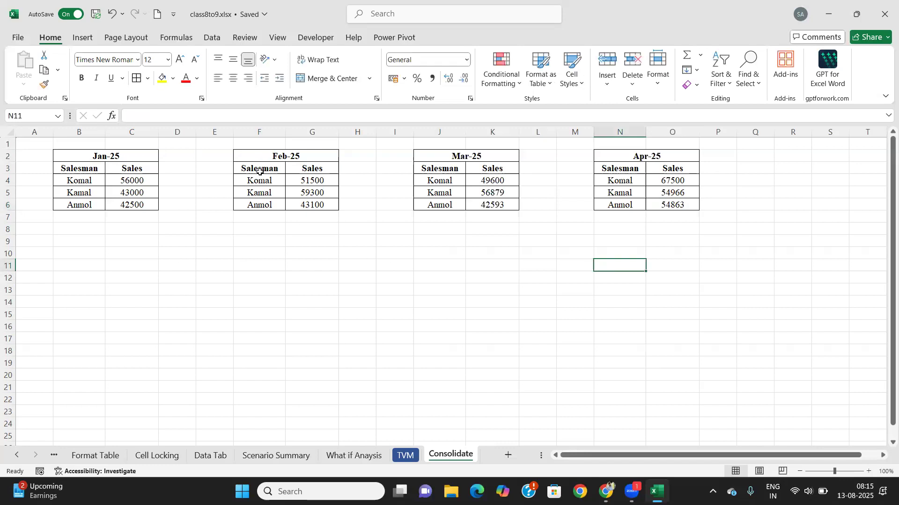
Step: Copy the February table F2:G6 to F11, keeping the source column widths
left_click_drag(245, 156, 307, 203)
key("ctrl+c")
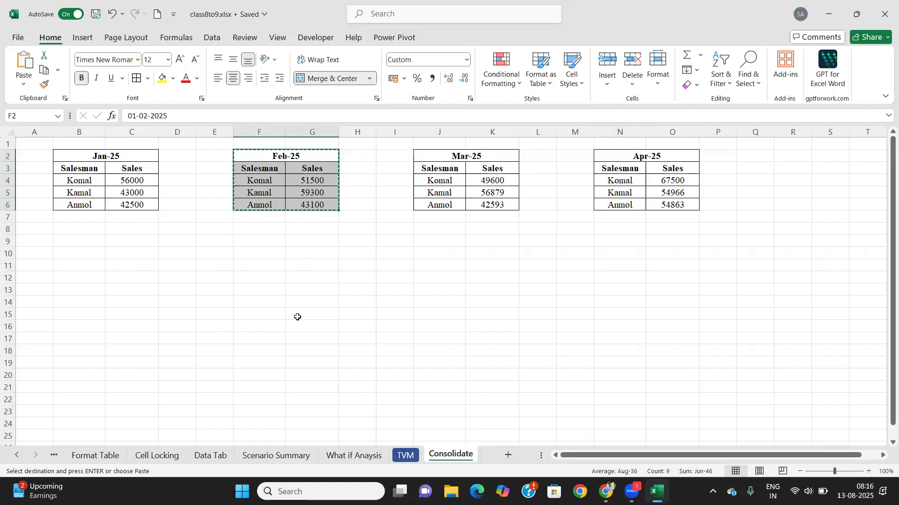
left_click(248, 267)
left_click(24, 84)
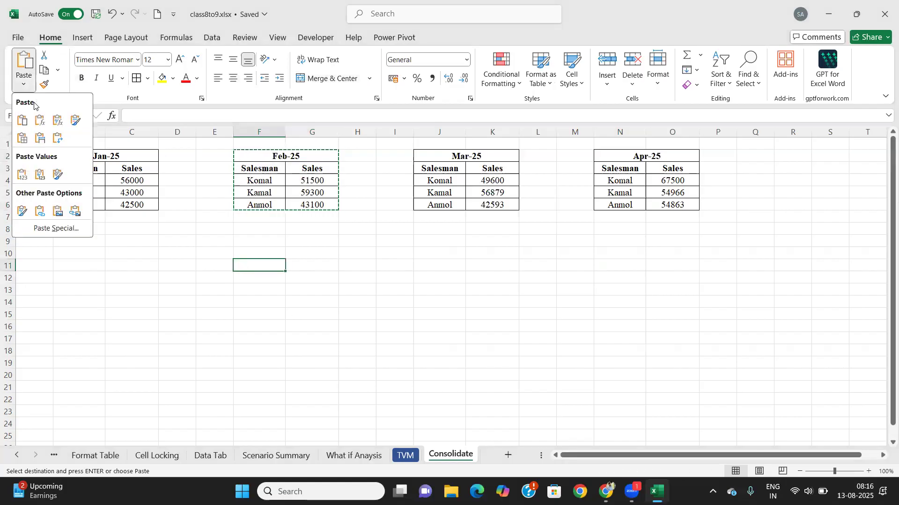
left_click(39, 136)
Step: Replace the month title in F11 with "Quarter Sales"
left_click(271, 264)
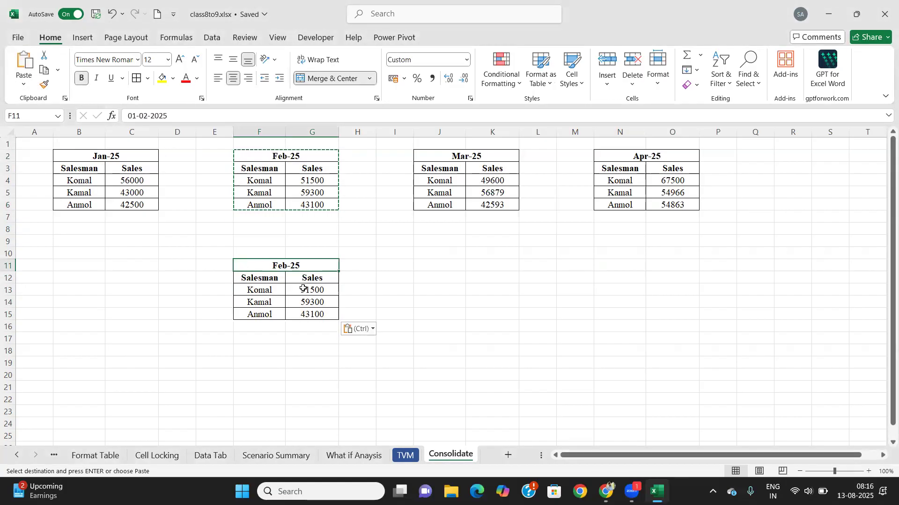
type("Quar")
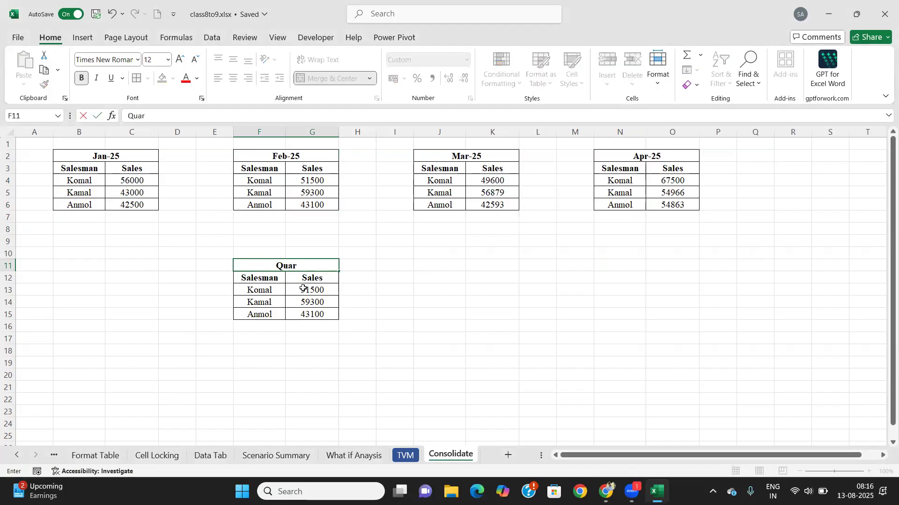
type("ter Sales")
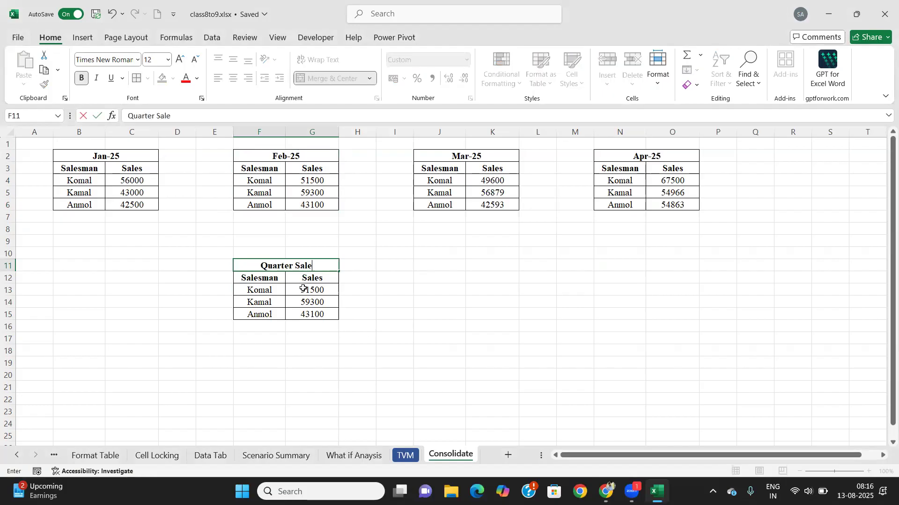
left_click(279, 340)
Step: Clear the salesman names and sales figures from F13:G15 of the Quarter Sales table
left_click_drag(301, 291, 311, 317)
left_click_drag(256, 289, 317, 311)
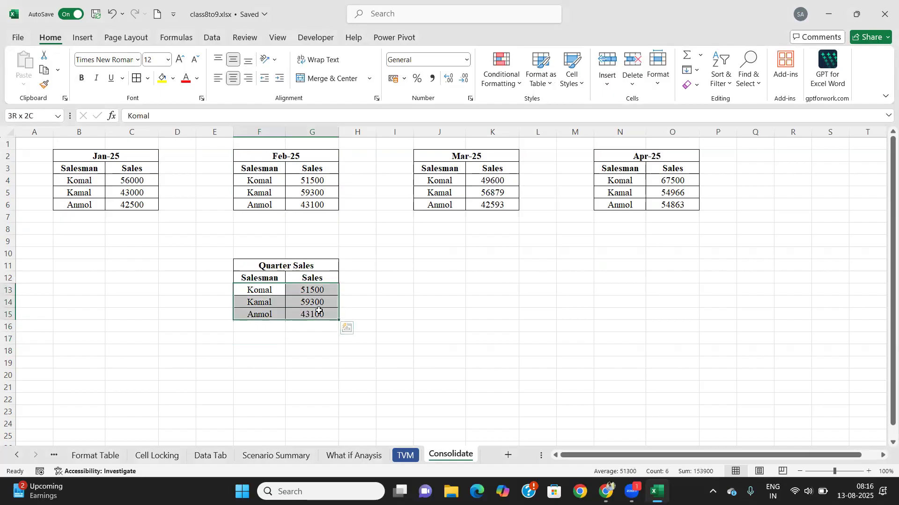
key("Delete")
left_click(279, 348)
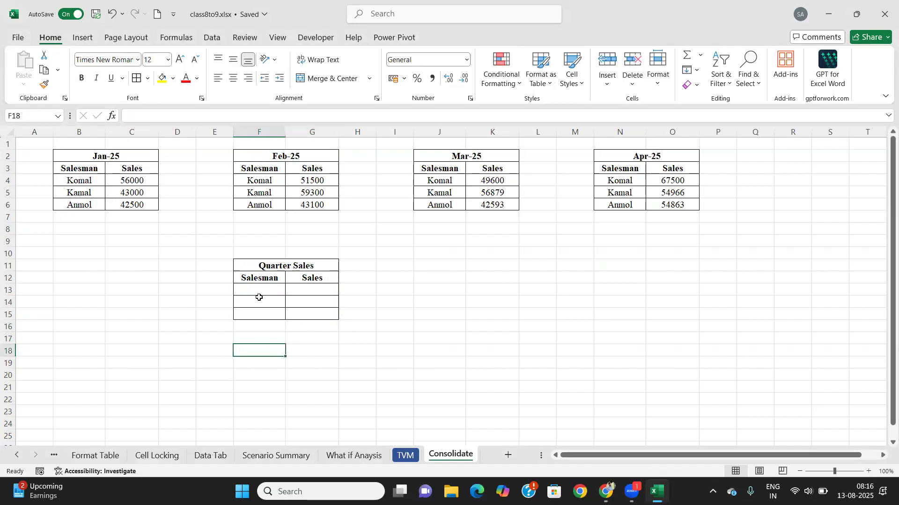
Step: Start Consolidate with F13:G13 of the Quarter Sales table as the destination and Sum as the function
left_click_drag(261, 287, 309, 312)
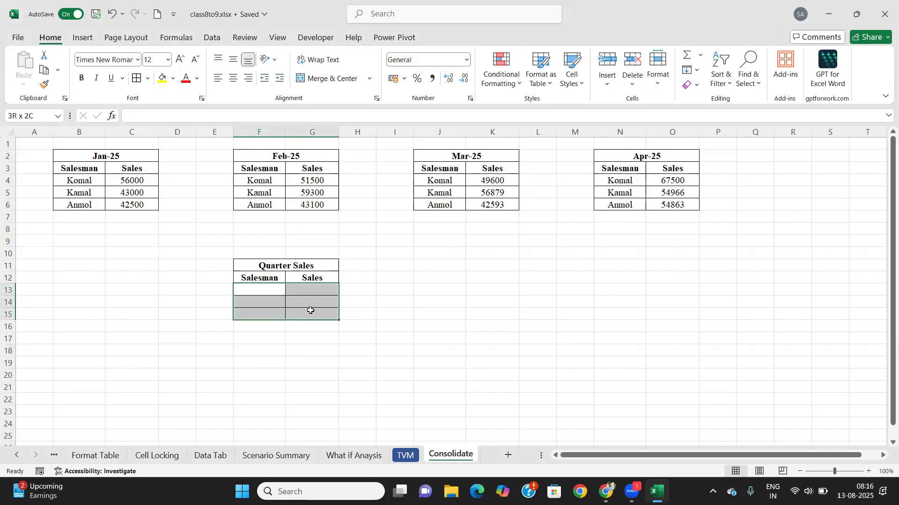
left_click(276, 290)
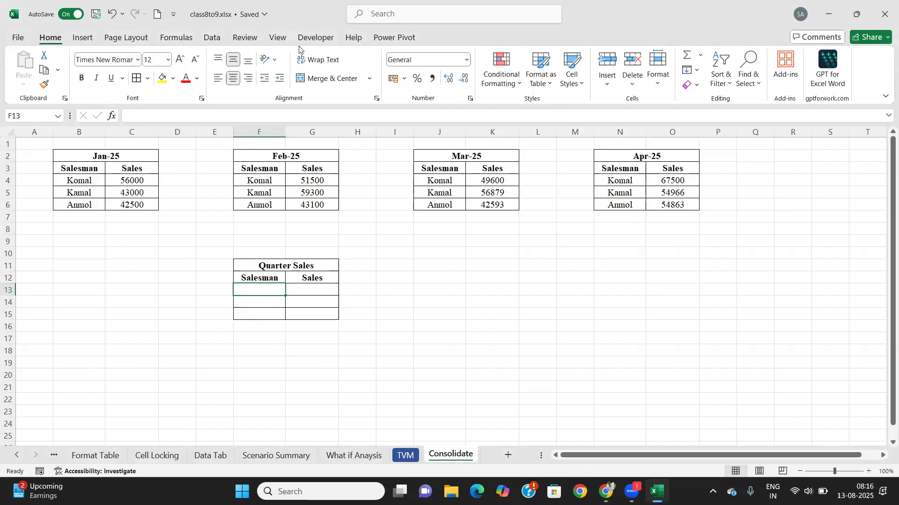
left_click(215, 39)
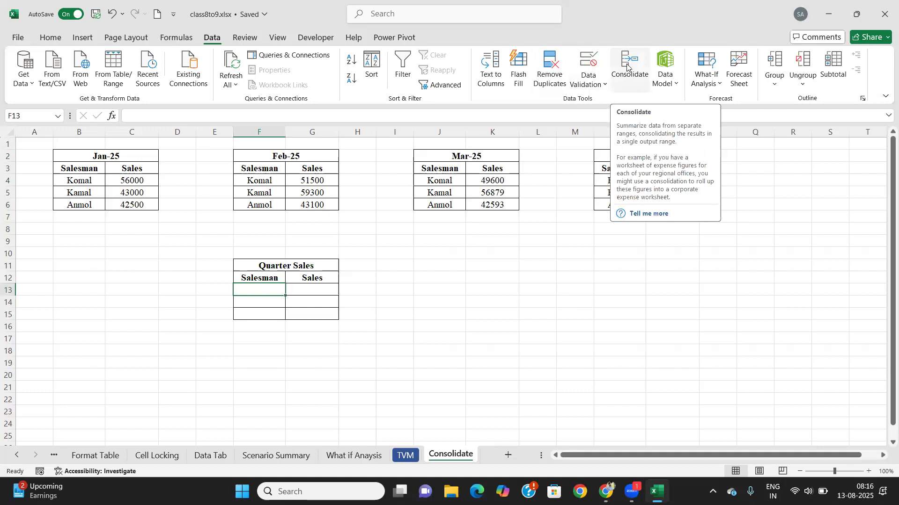
left_click(335, 385)
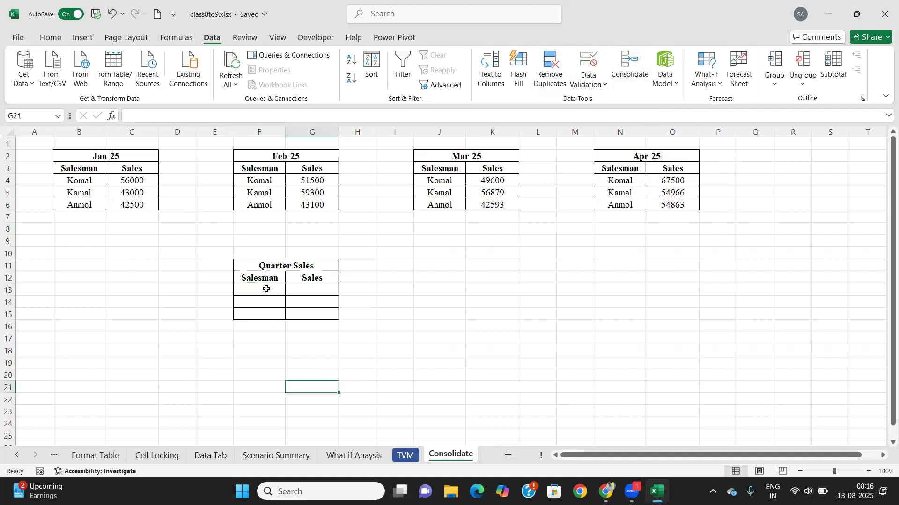
left_click_drag(267, 290, 305, 286)
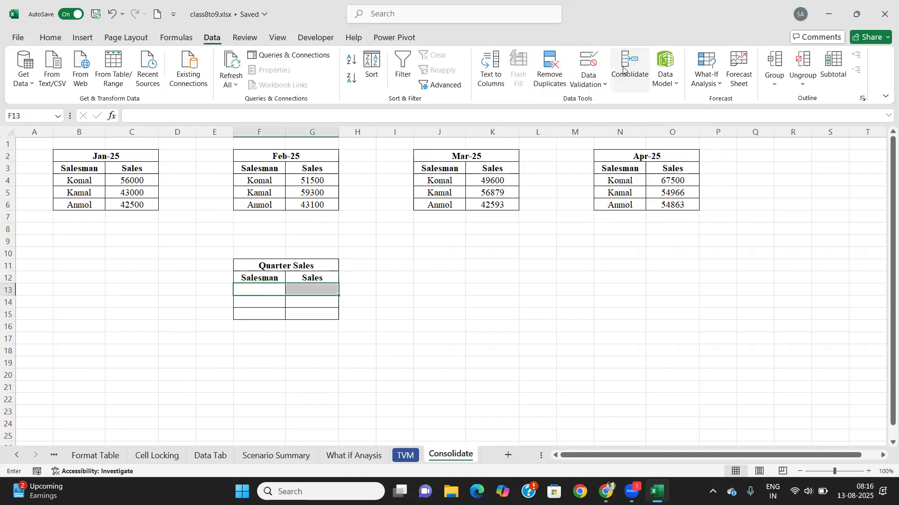
left_click(624, 69)
left_click(573, 57)
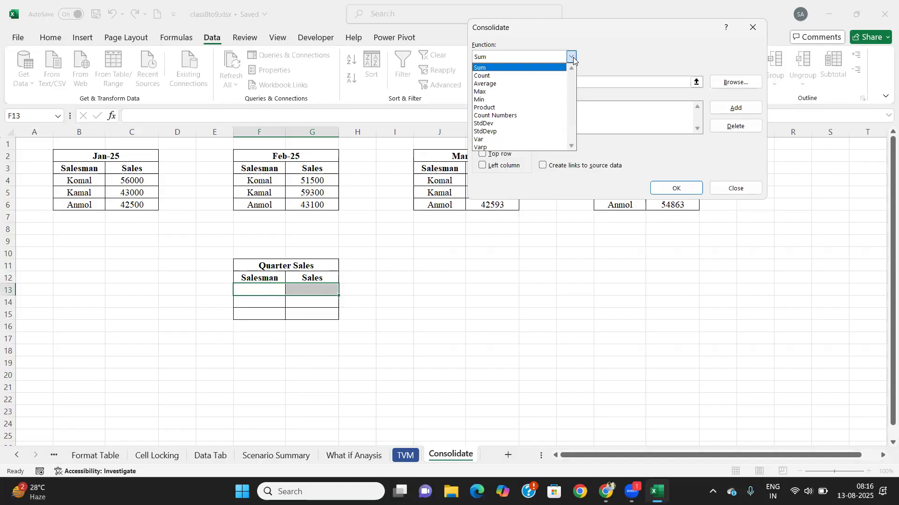
left_click(573, 59)
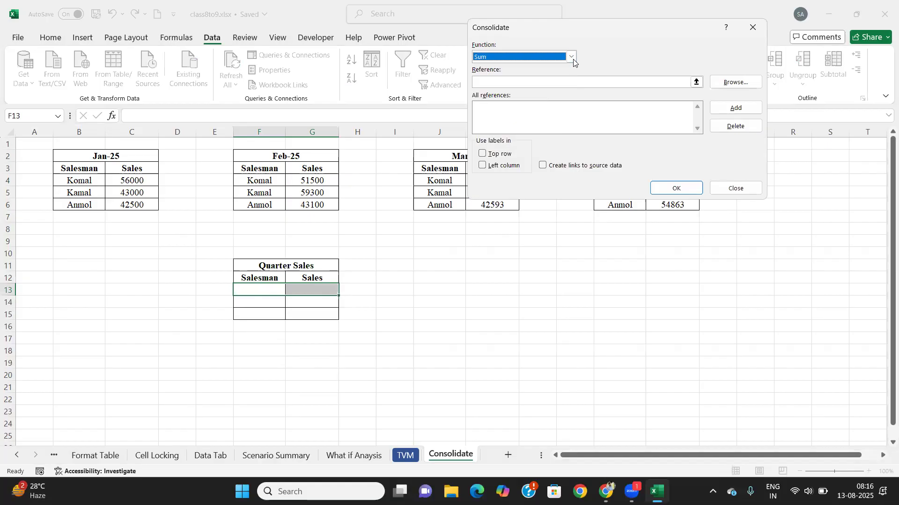
Step: Add the January range B4:C6 and the February range F4:G6 to the consolidation references
left_click(697, 83)
left_click_drag(78, 181, 140, 199)
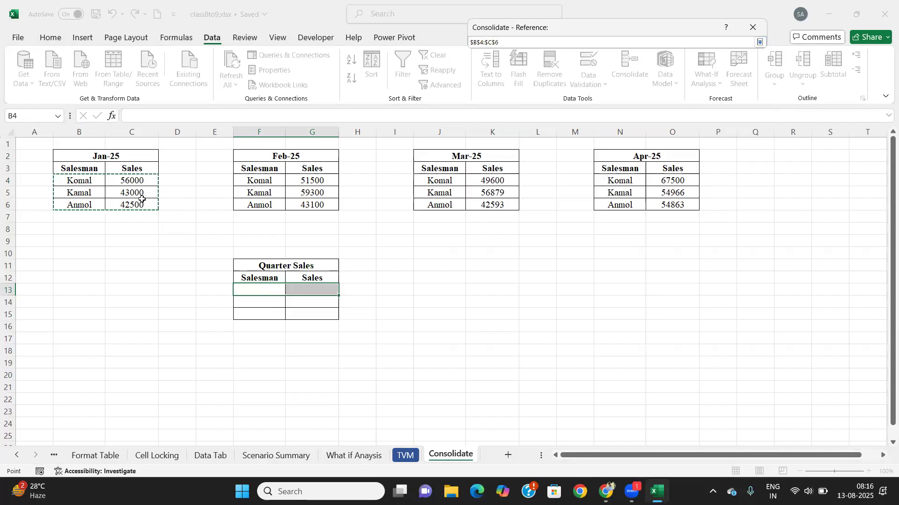
left_click(759, 43)
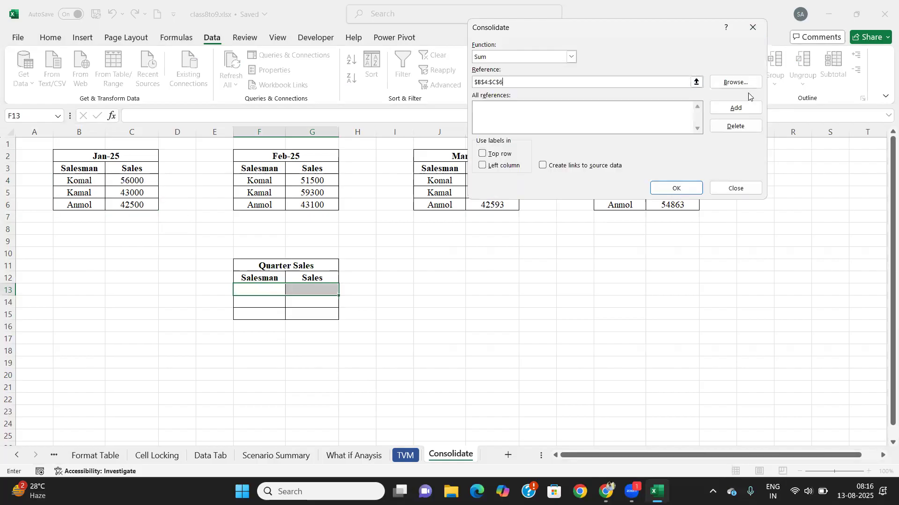
left_click(735, 109)
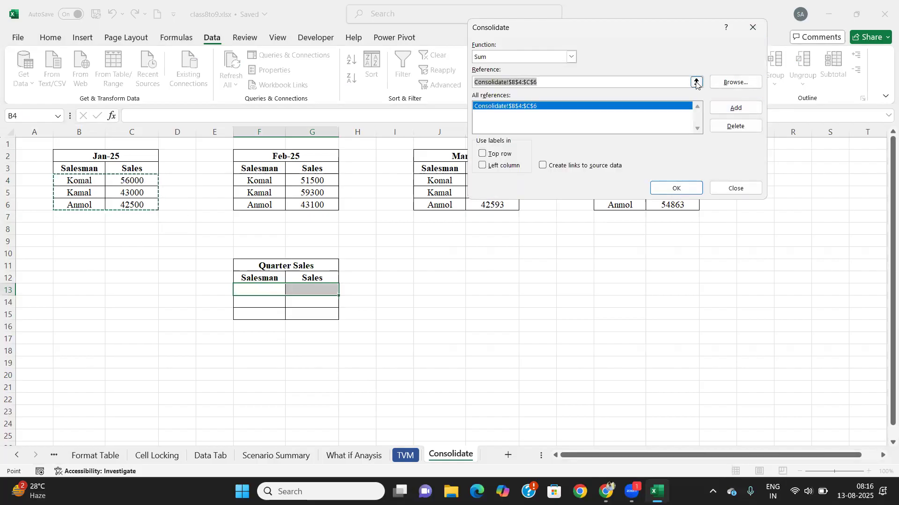
left_click(696, 82)
left_click_drag(255, 182, 311, 204)
left_click(760, 43)
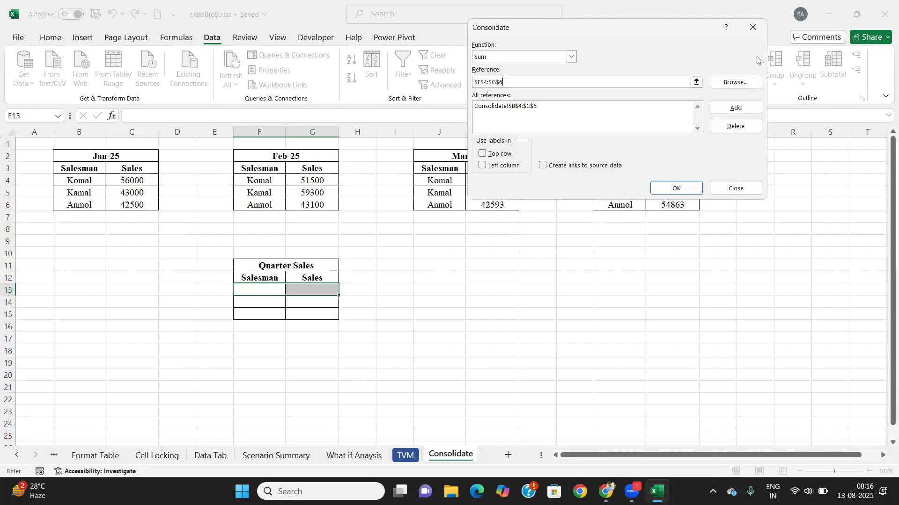
left_click(736, 108)
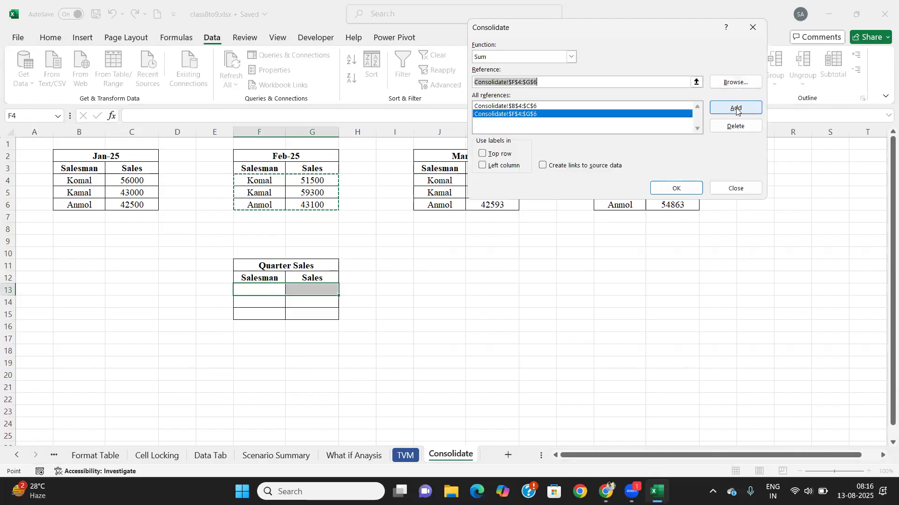
Step: Add the March range J4:K6 and the April range N4:O6 to the consolidation references
left_click(697, 82)
left_click_drag(439, 180, 492, 206)
left_click(760, 43)
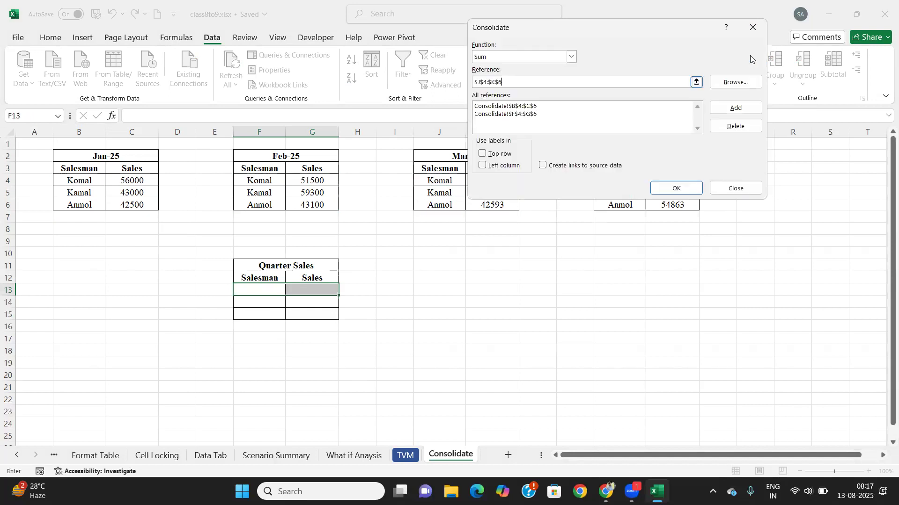
left_click(734, 108)
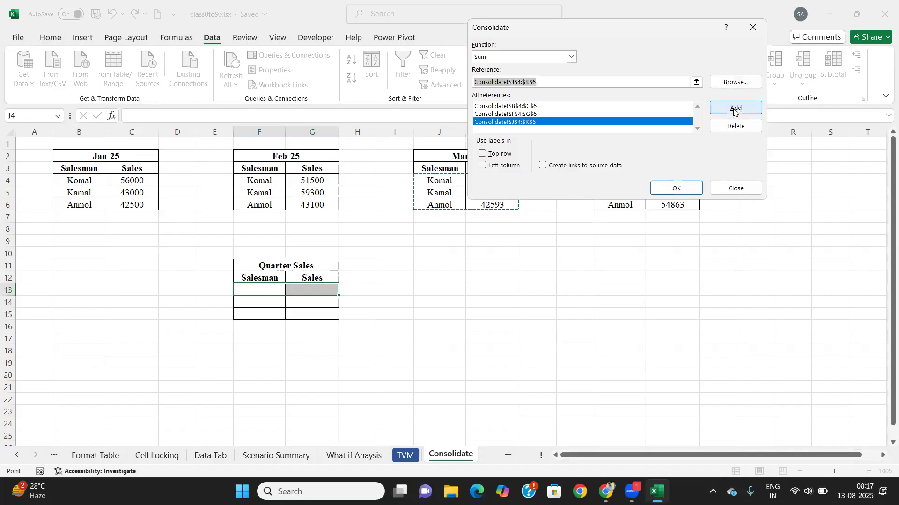
left_click(697, 83)
left_click_drag(627, 181, 674, 206)
left_click(760, 42)
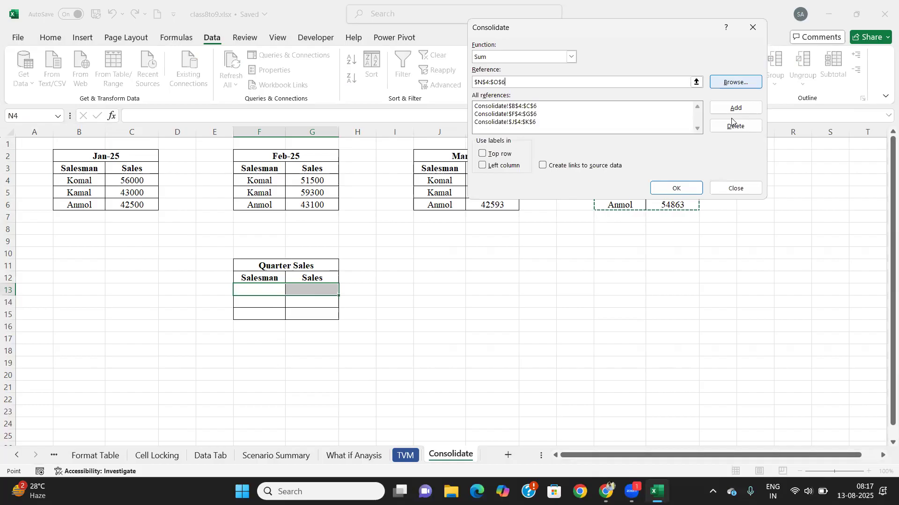
left_click(735, 108)
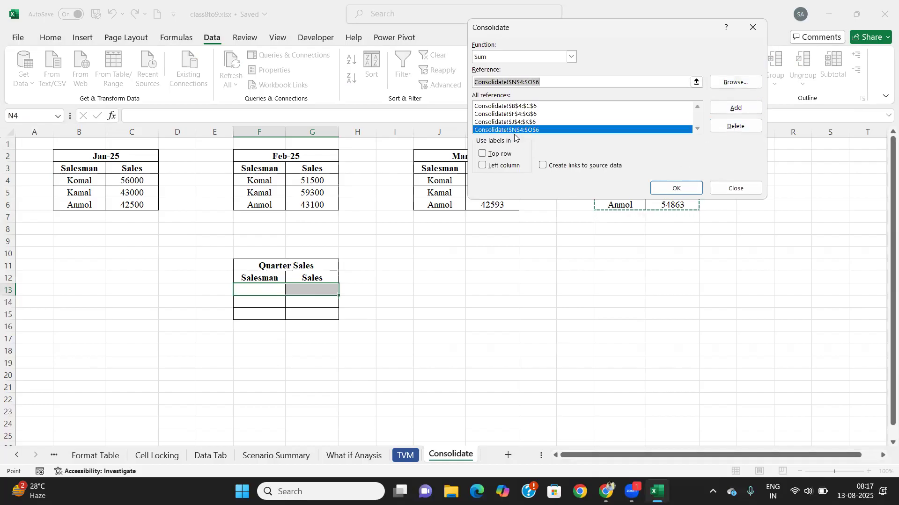
Step: Use the left column as labels and run the consolidation into the Quarter Sales table
left_click(484, 169)
left_click(680, 187)
left_click(313, 349)
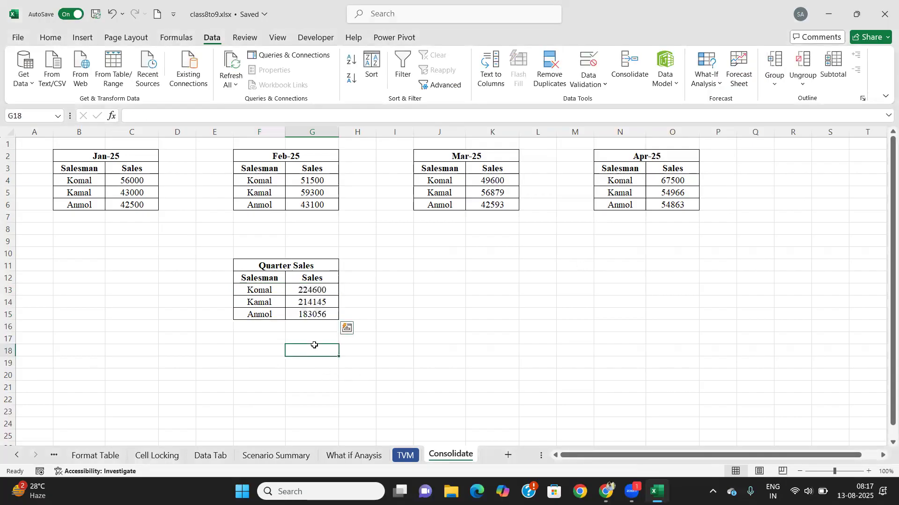
Step: Examine the consolidated salesman totals in F13:G15 against the January figures
left_click(303, 289)
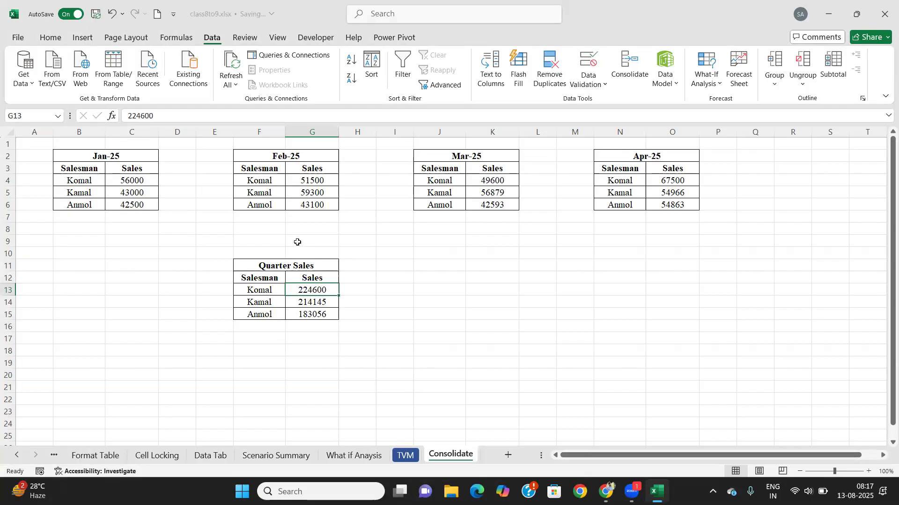
left_click(279, 289)
left_click_drag(278, 289, 305, 315)
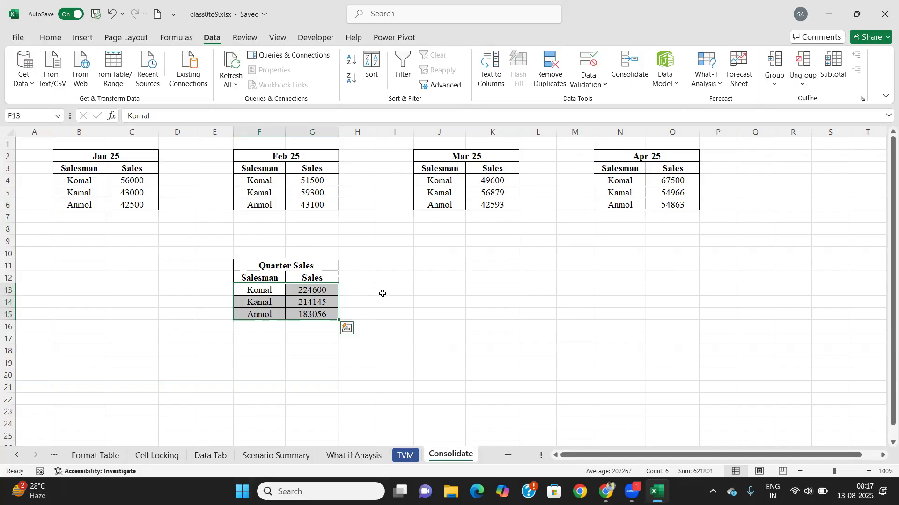
left_click(381, 293)
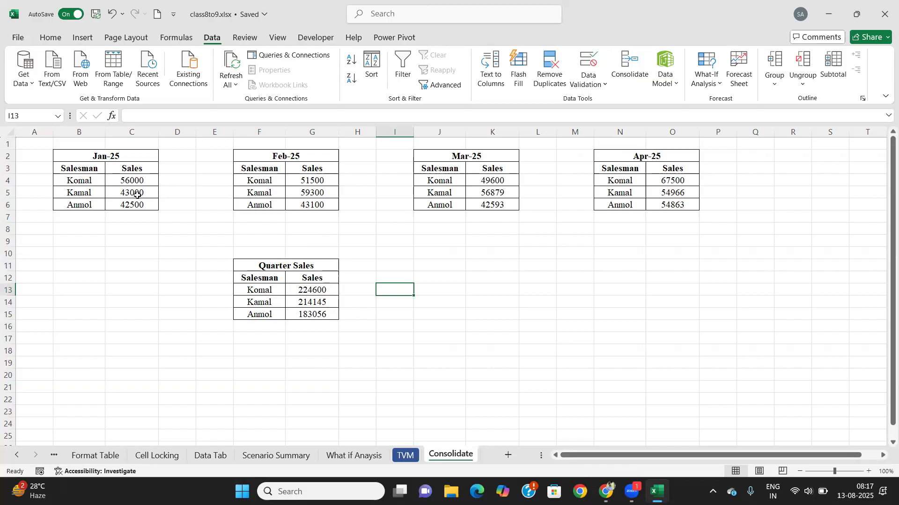
left_click(83, 182)
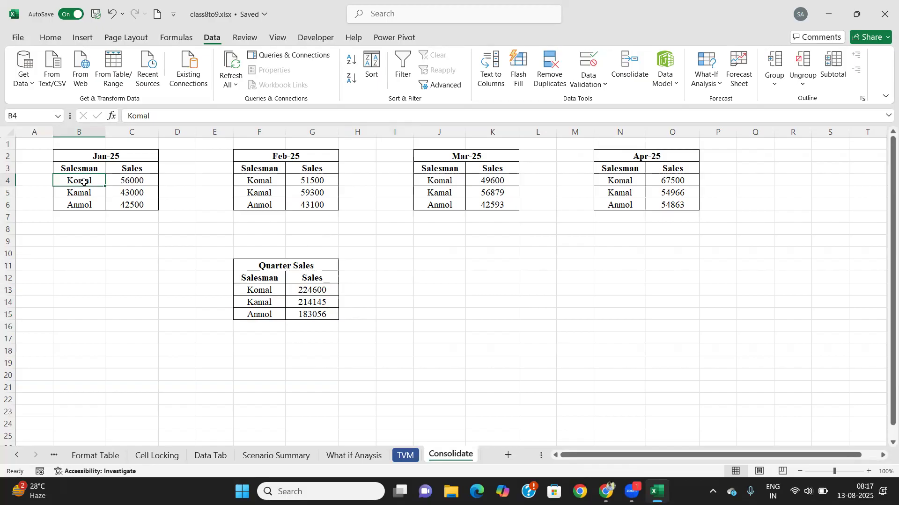
left_click(127, 182)
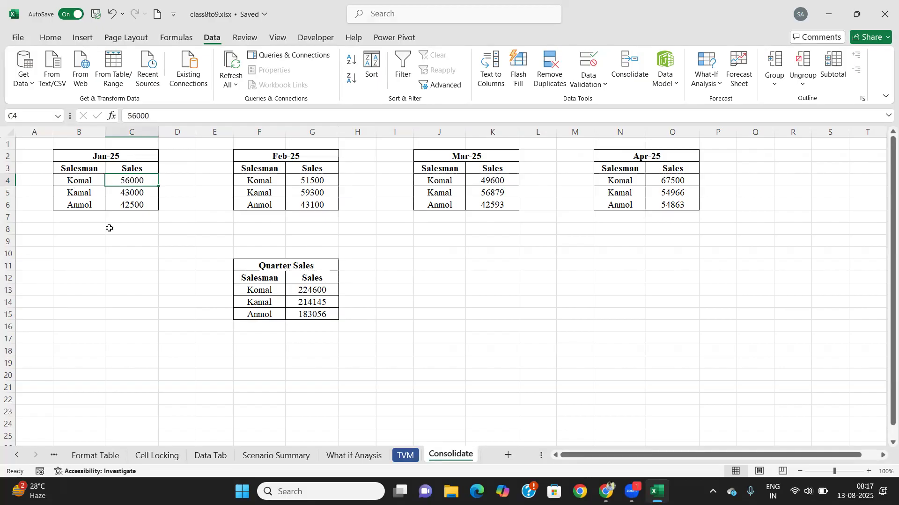
left_click(301, 291)
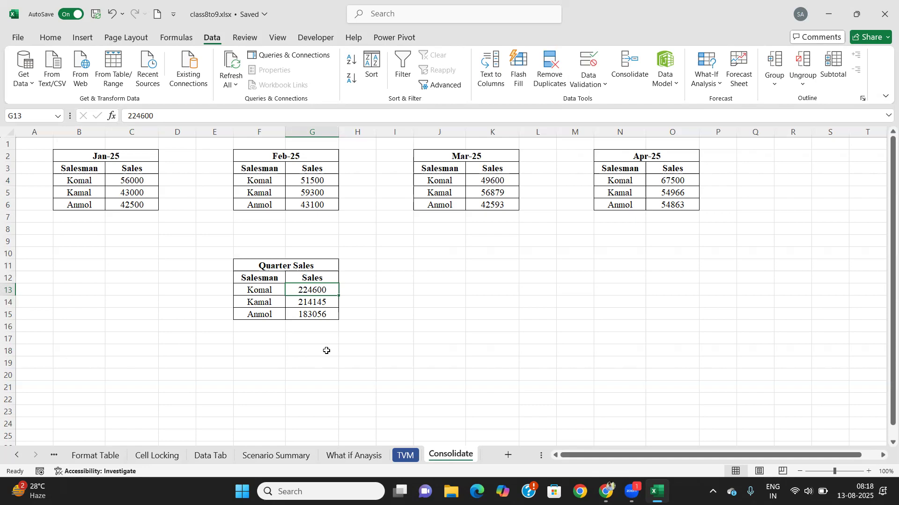
scroll(326, 351, "down", 1)
scroll(326, 351, "up", 1)
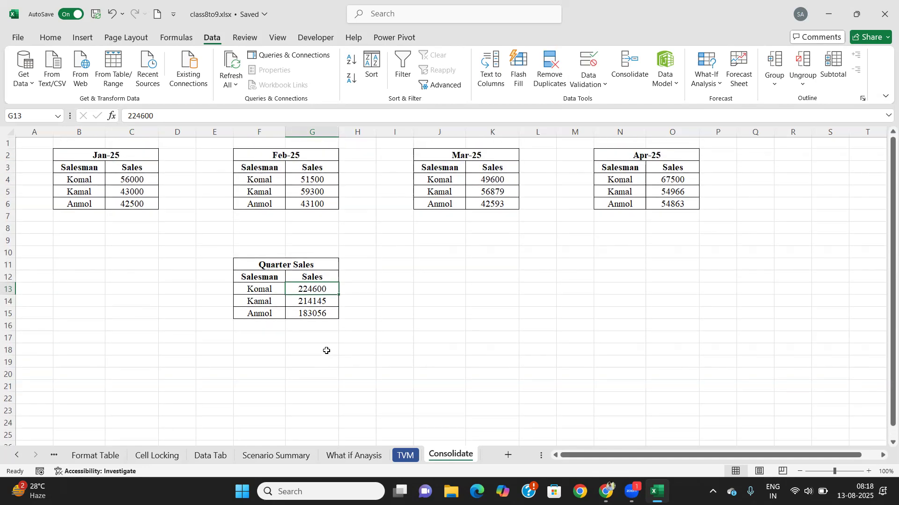
Step: Add a new worksheet and name it "Forecast"
left_click(508, 456)
left_click(36, 455)
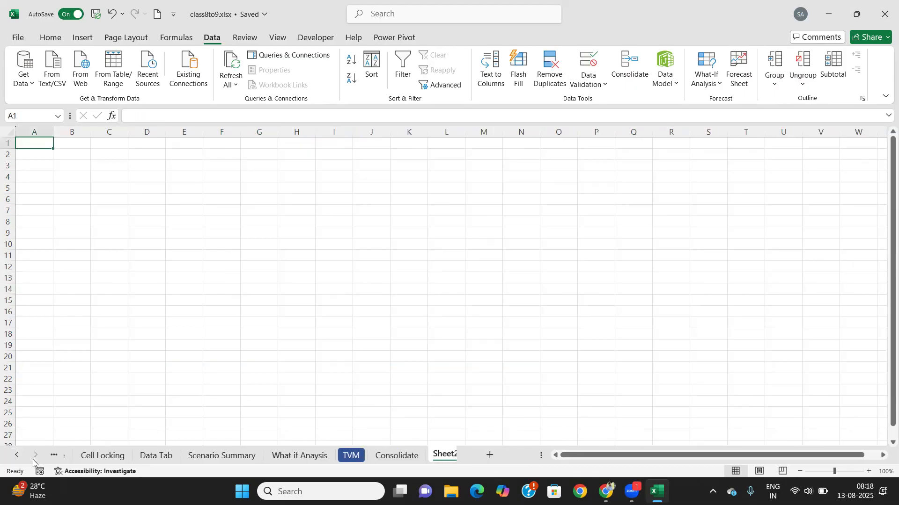
double_click(438, 456)
type("F")
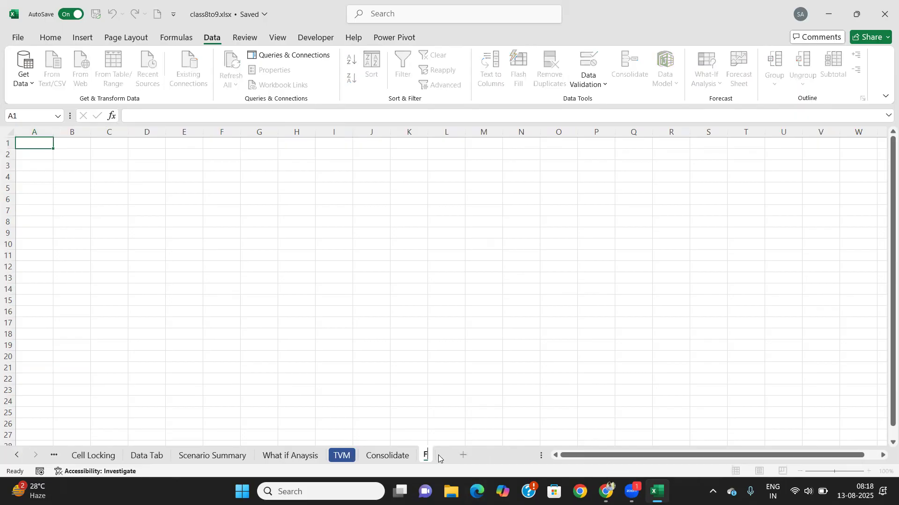
type("orecast")
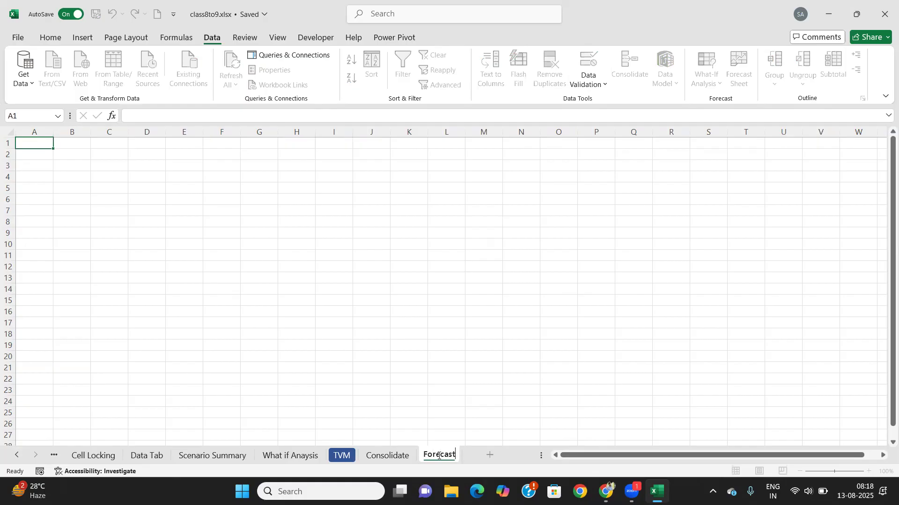
key("Return")
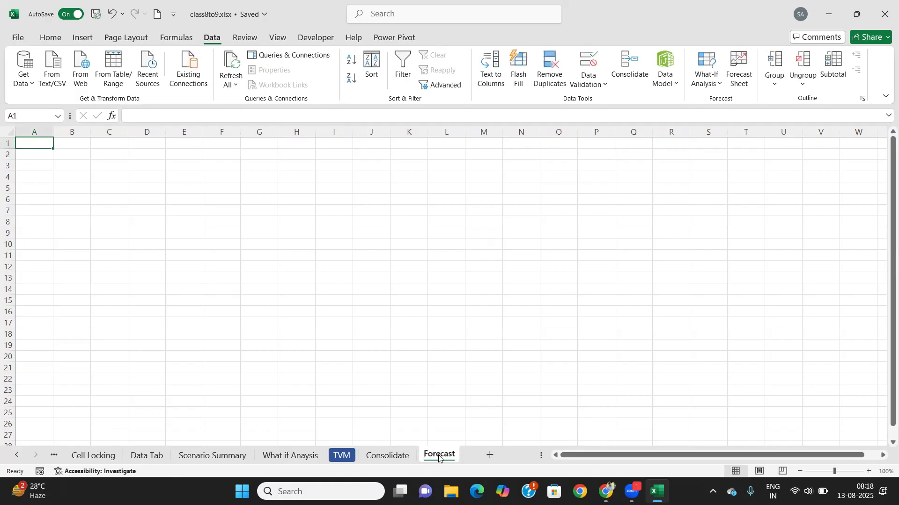
Step: Enter "Qtr 1" in cell B2 of the Forecast sheet
left_click(48, 154)
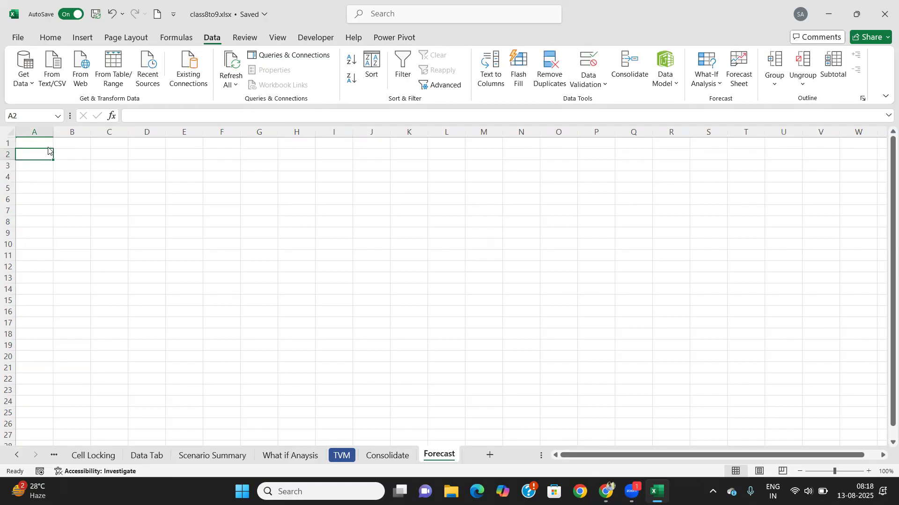
left_click(57, 154)
left_click(42, 154)
left_click(64, 154)
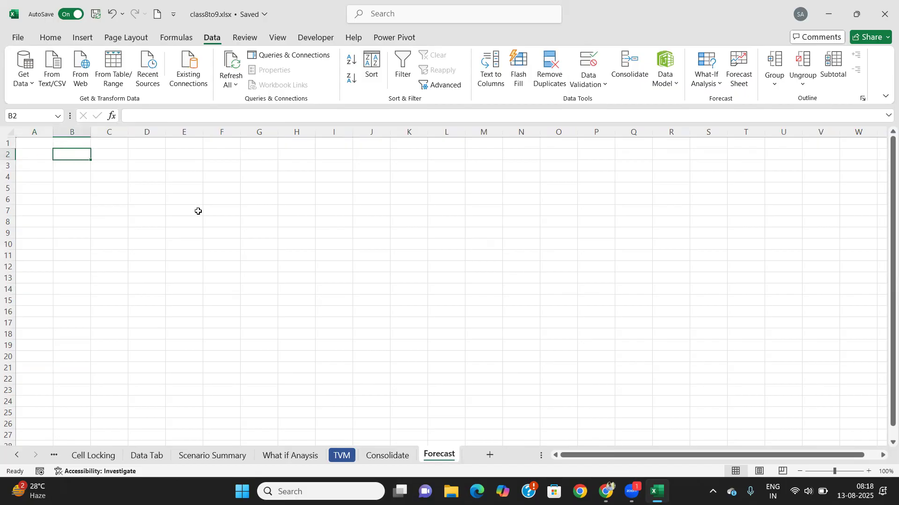
type("Qtr 1")
key("Tab")
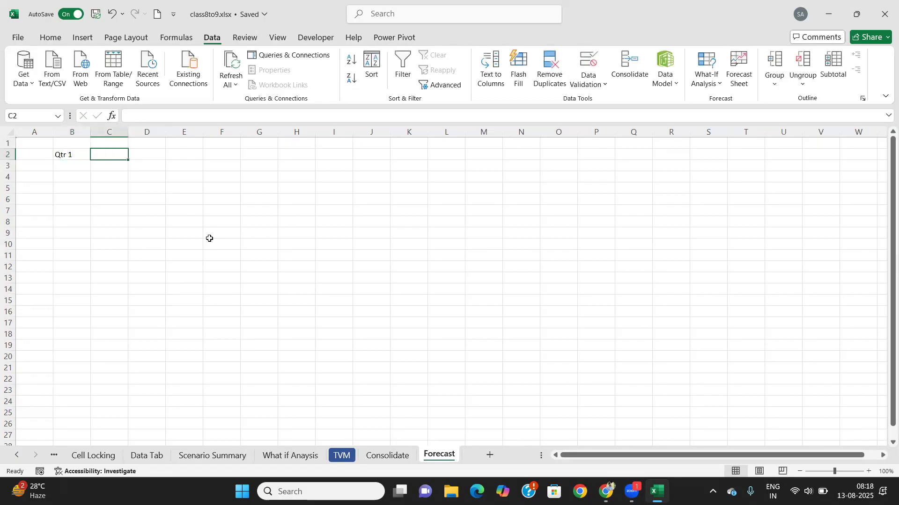
Step: Replace the text in B2 with the header "Duration" and enter the header "Sales" in C2
left_click(77, 154)
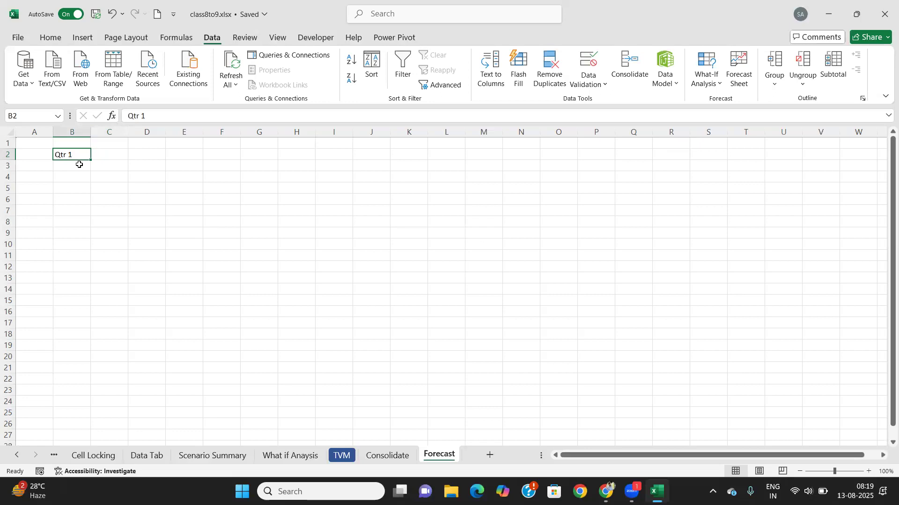
key("BackSpace")
type("Du")
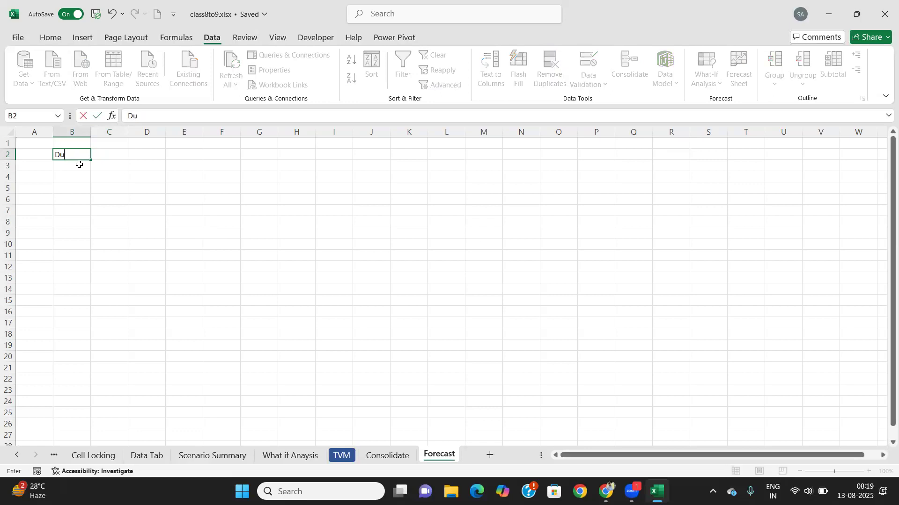
type("ration")
key("Return")
key("Right")
key("Up")
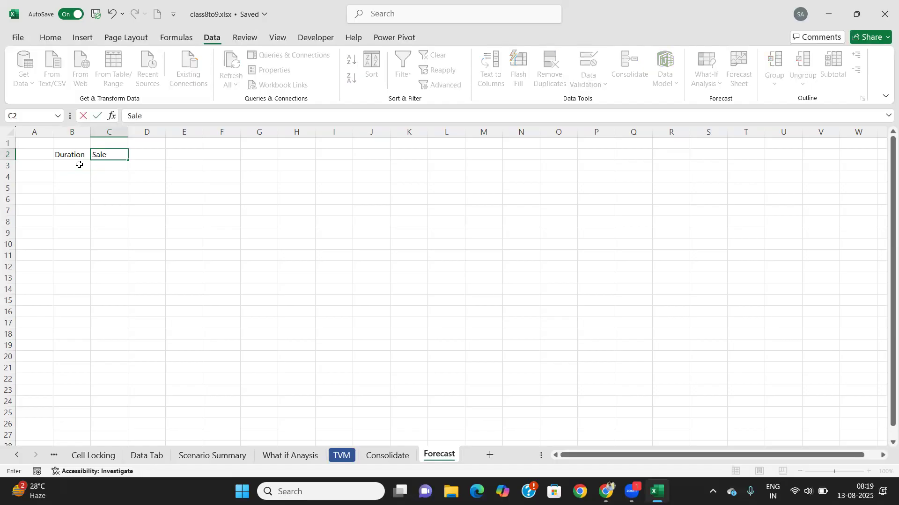
key("Return")
left_click(80, 165)
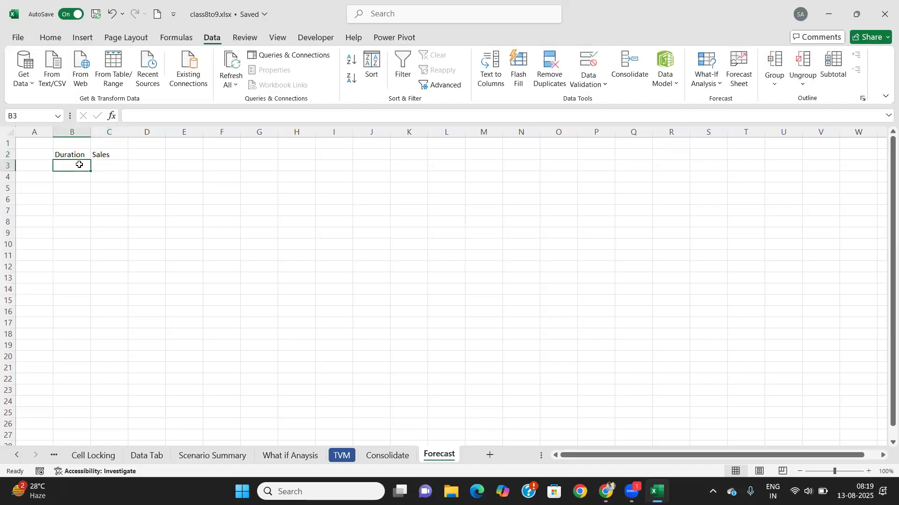
Step: Set the font of the entire Forecast sheet to Times New Roman, size 12
key("Up")
key("Left")
key("Up")
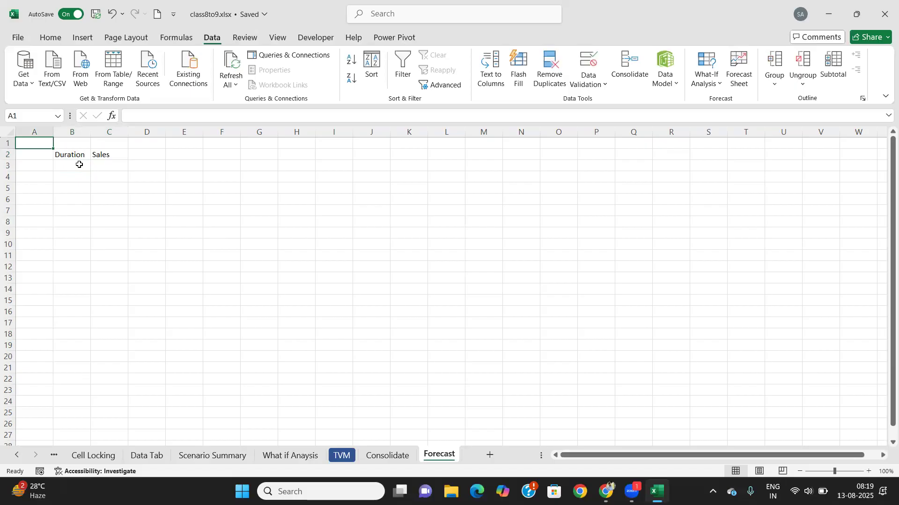
key("ctrl+a")
key("ctrl+q")
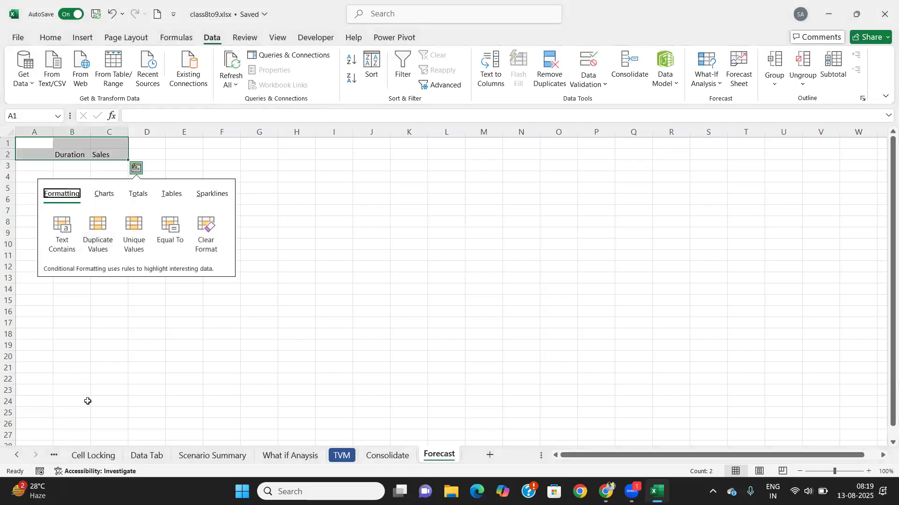
left_click(92, 368)
key("ctrl+a")
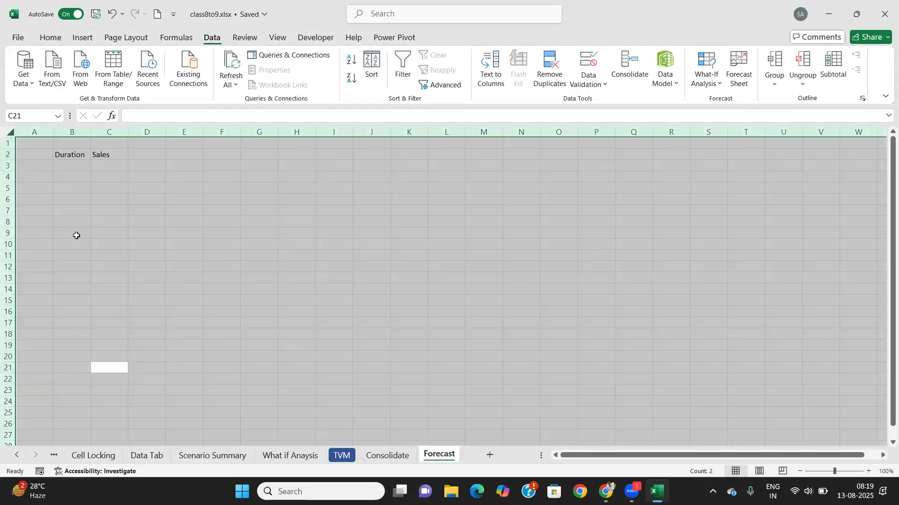
left_click(50, 38)
left_click(97, 60)
type("Times New Roman")
key("Tab")
type("12")
key("Tab")
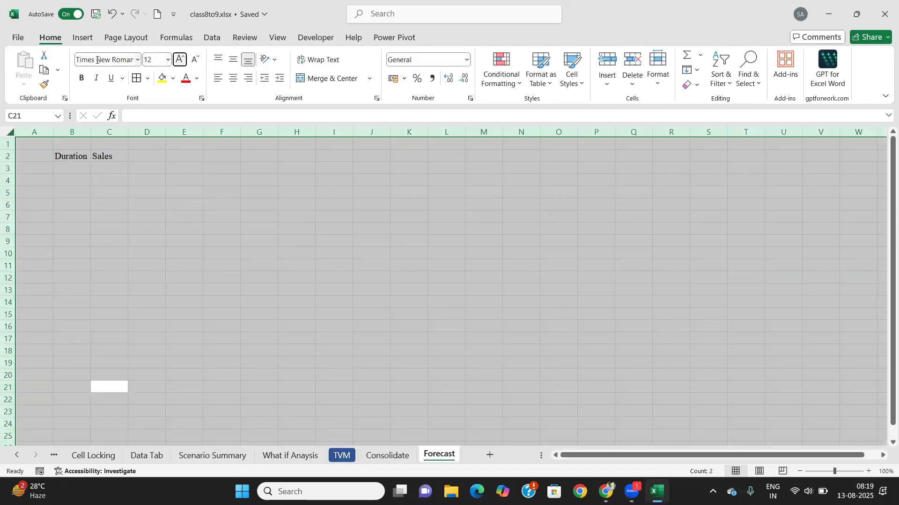
Step: Widen columns B and C of the Forecast sheet
left_click(147, 227)
left_click_drag(90, 131, 168, 131)
Step: Enter "Qtr 1" in B3 and its sales value 1056900 in C3
left_click(82, 168)
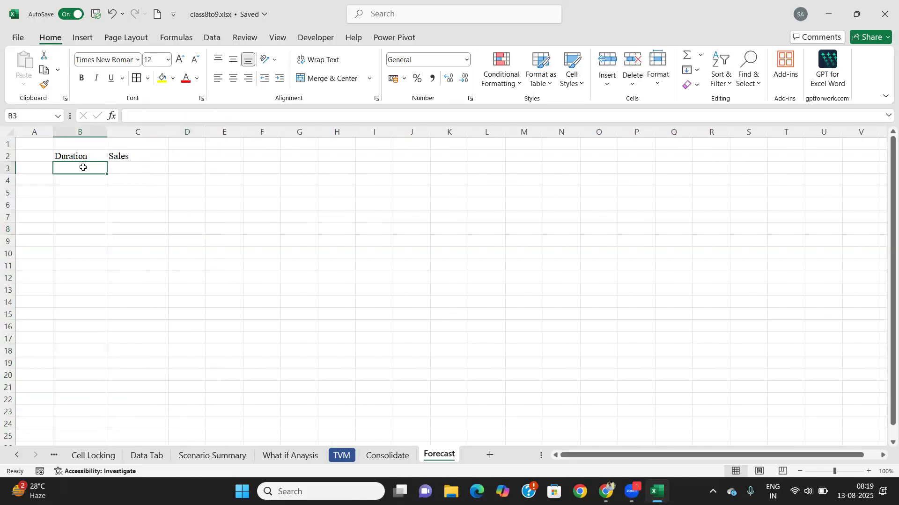
type("Q")
key("BackSpace")
type("tr 1")
key("Tab")
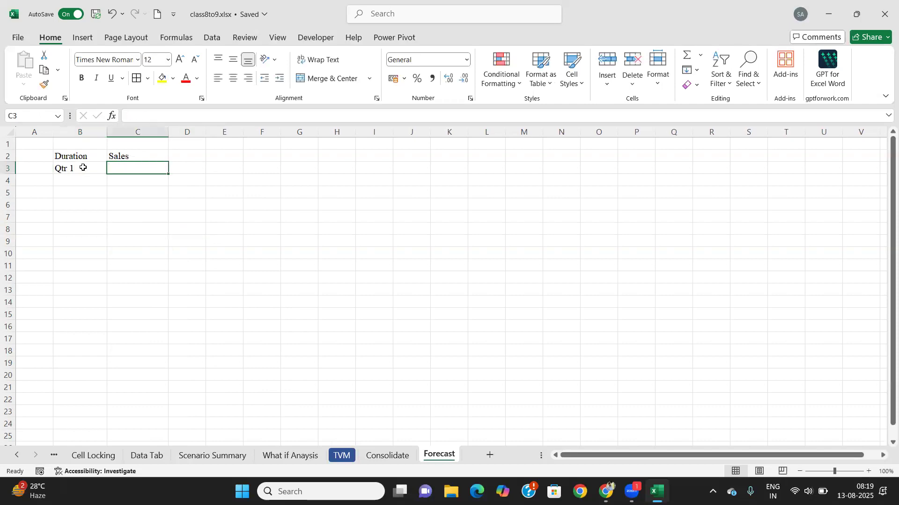
type("10")
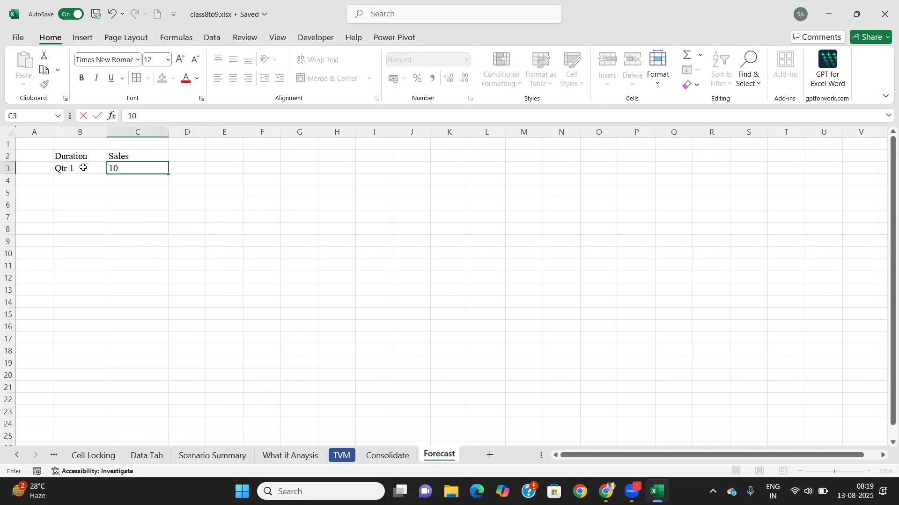
type("569200")
key("BackSpace")
key("BackSpace")
key("BackSpace")
type("00")
key("Tab")
Step: Format the Qtr 1 sales value in C3 as Currency without decimal places
left_click(134, 169)
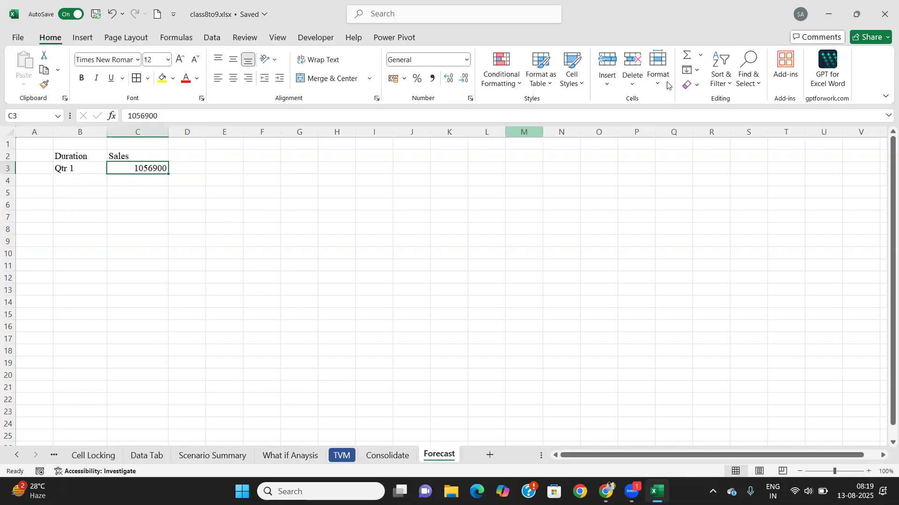
left_click(467, 60)
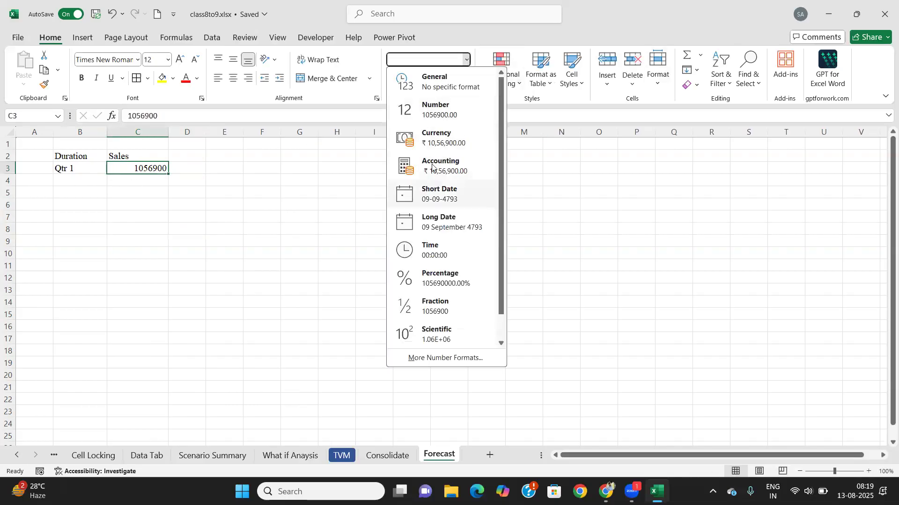
left_click(438, 137)
left_click(464, 81)
left_click(463, 80)
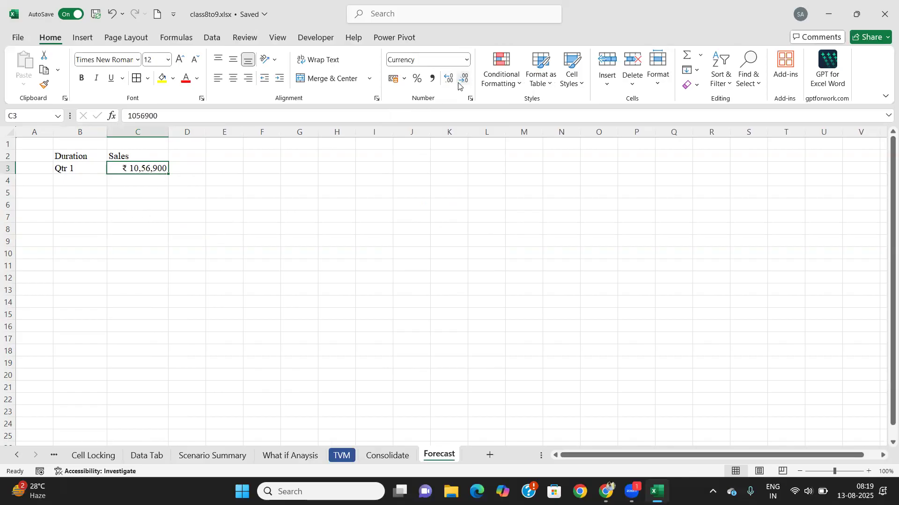
Step: Enter "Qtr 2" in B4 and its sales value 982300 in C4
left_click(76, 181)
type("Qtr 2")
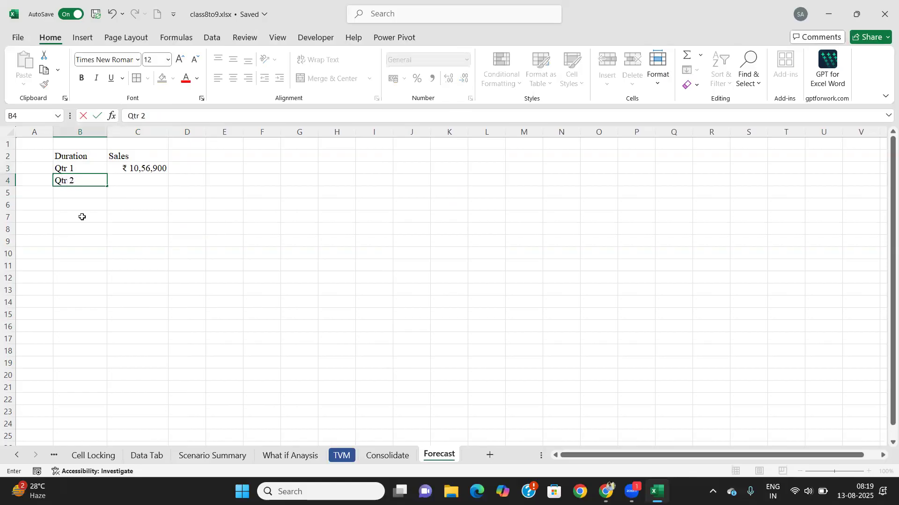
key("Tab")
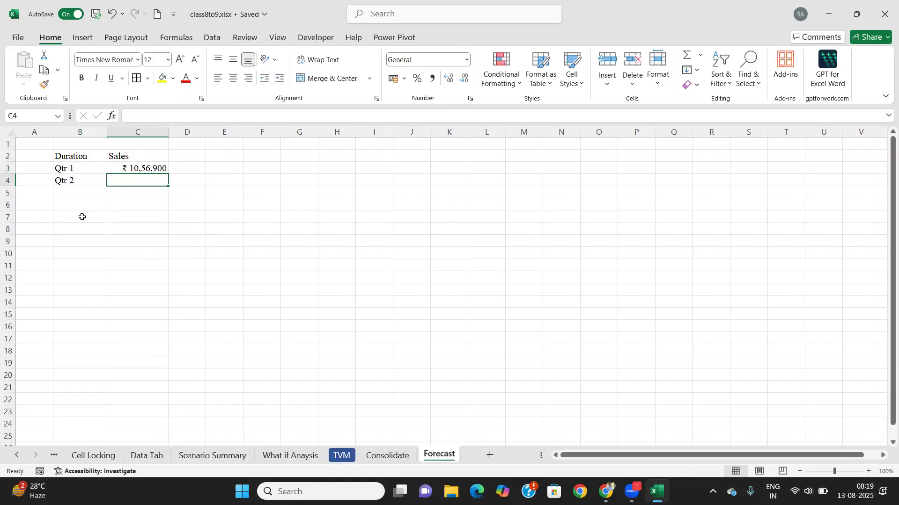
type("98")
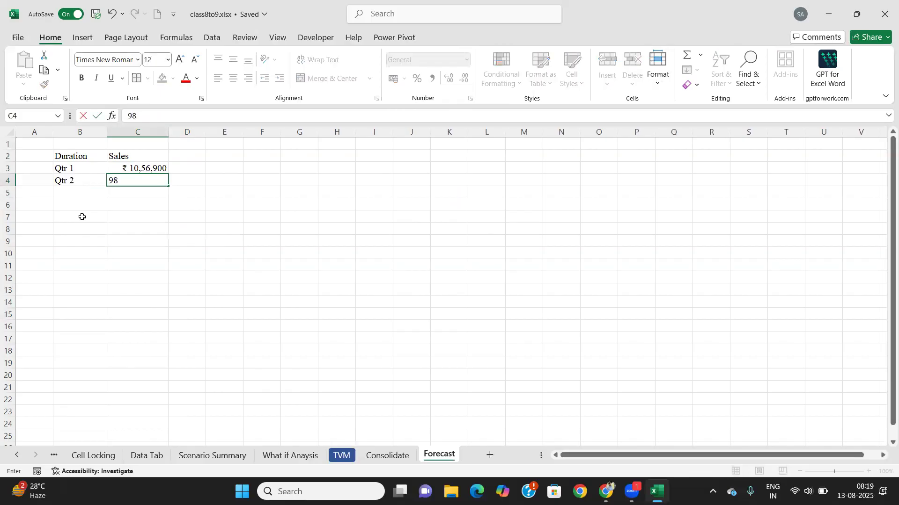
type("2300")
key("Tab")
Step: Copy the currency format of C3 to the Qtr 2 sales value in C4 with Format Painter
left_click(118, 181)
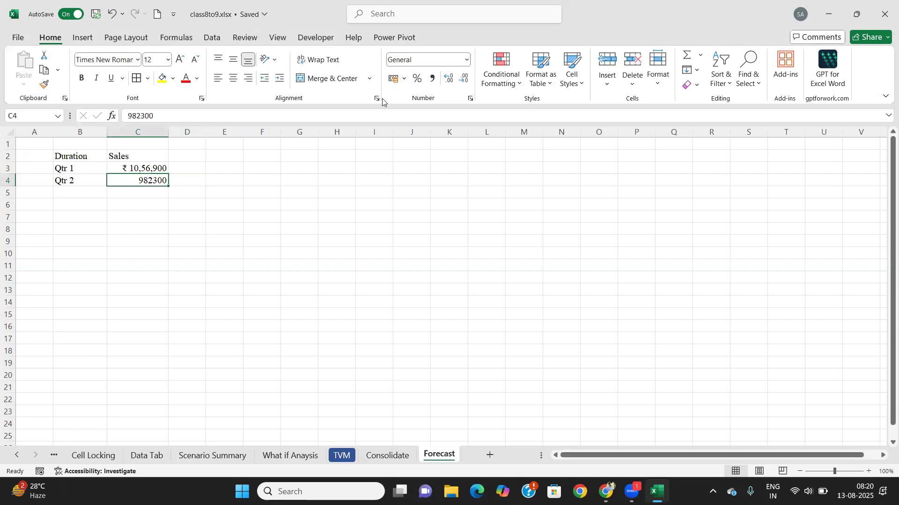
left_click(152, 166)
left_click(44, 84)
left_click(132, 180)
left_click(122, 193)
Step: Enter "Qtr 3" in B5 and its sales value 1156800 in C5
left_click(72, 194)
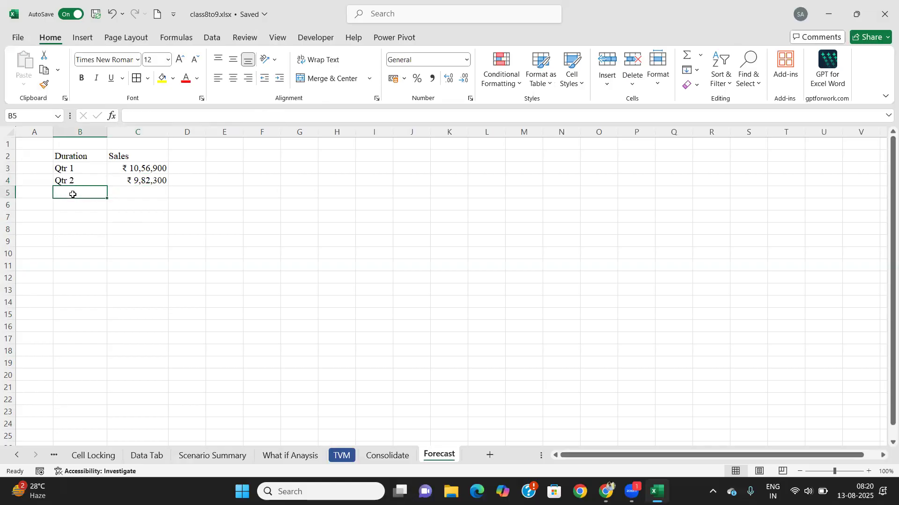
type("Qtr")
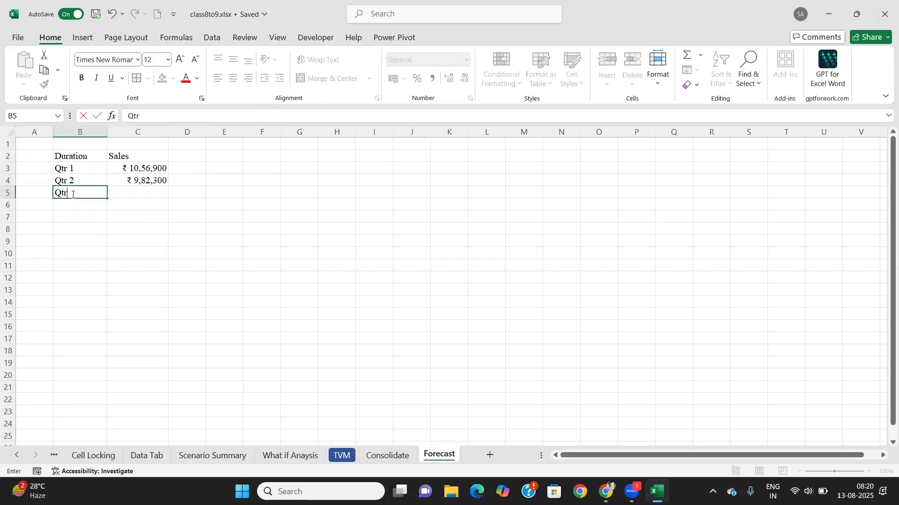
type(" 3")
key("Tab")
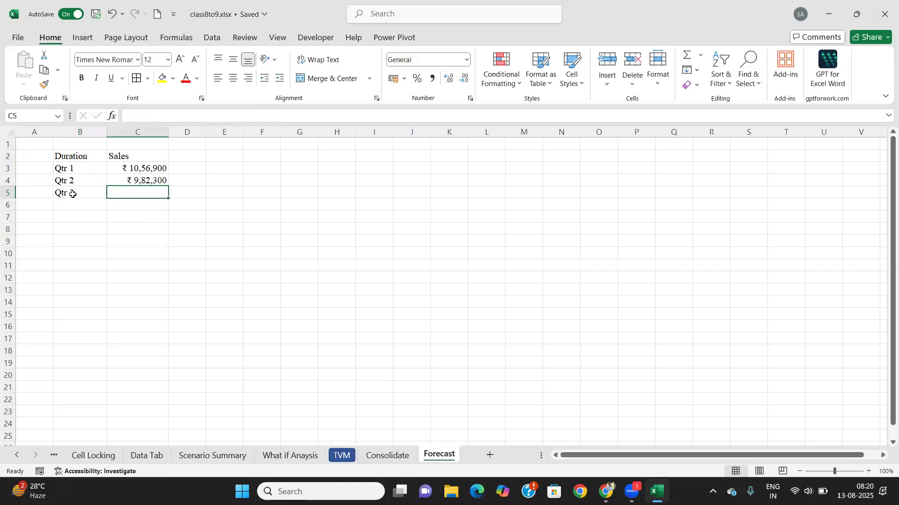
type("1156")
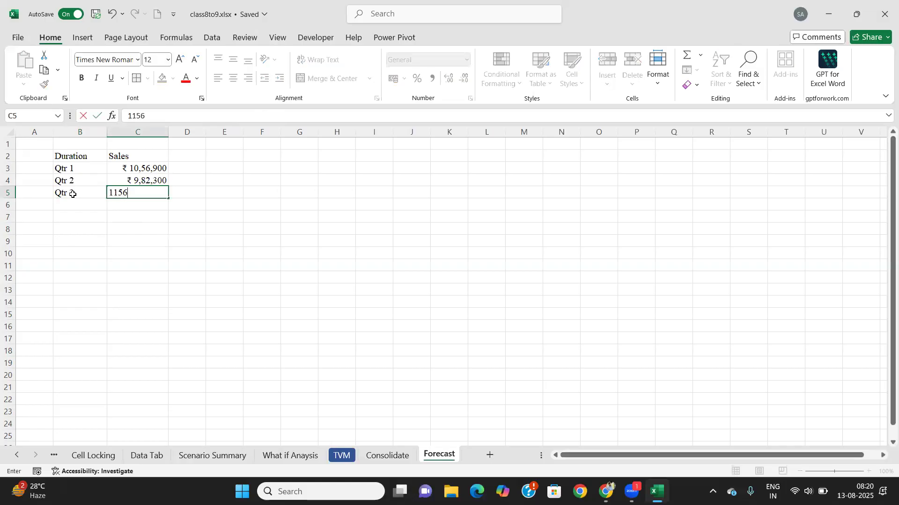
type("800")
key("Tab")
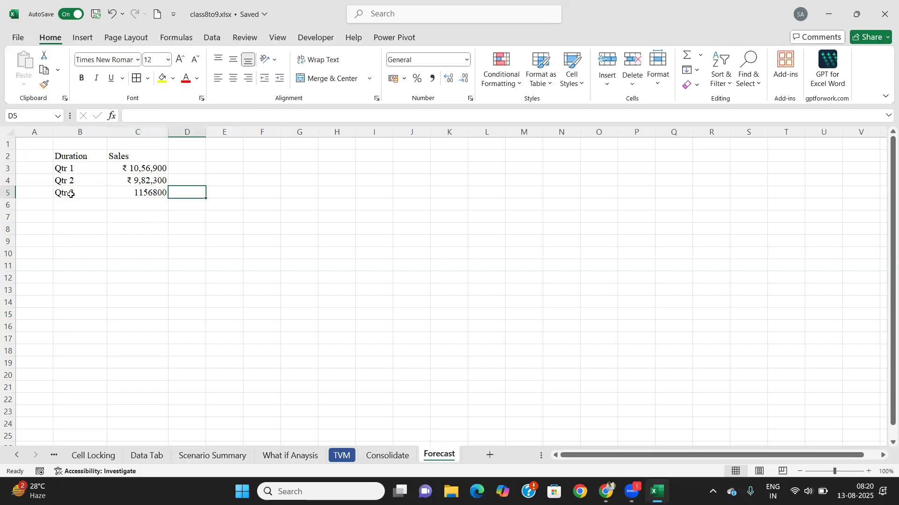
Step: Copy the currency format of C4 to the Qtr 3 sales value in C5 with Format Painter
left_click(116, 189)
left_click(117, 181)
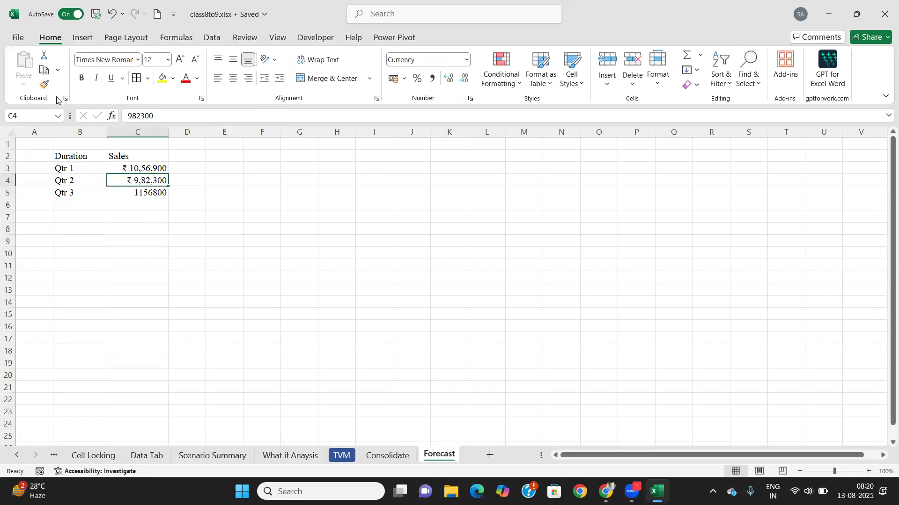
left_click(44, 84)
left_click(132, 193)
Step: Center the contents of the table B2:C5 and apply borders to all its cells
mouse_move(88, 157)
left_mouse_down()
mouse_move(117, 156)
mouse_move(143, 193)
left_mouse_up()
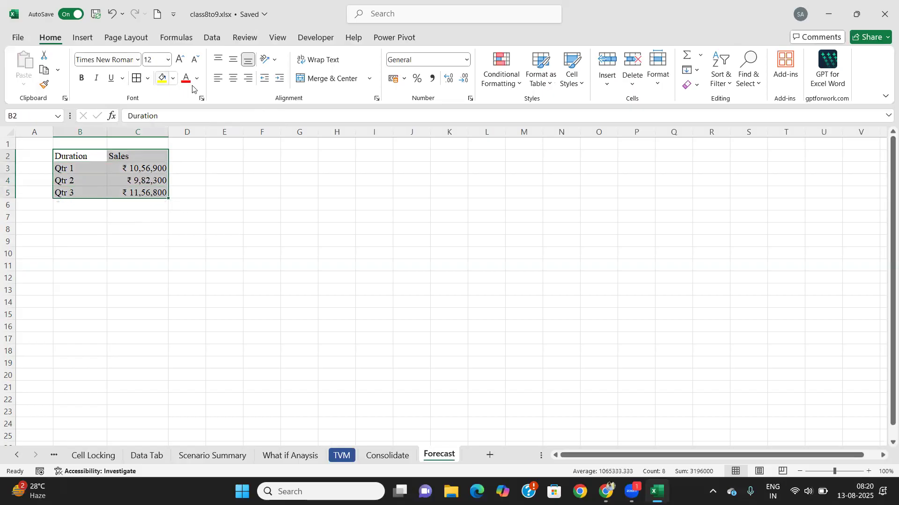
left_click(233, 78)
left_click(137, 78)
left_click(96, 225)
Step: Enter "Qtr 4" in B7, leaving row 6 blank, and center the cells B7:C7
left_click(85, 201)
left_click(86, 218)
type("Qt")
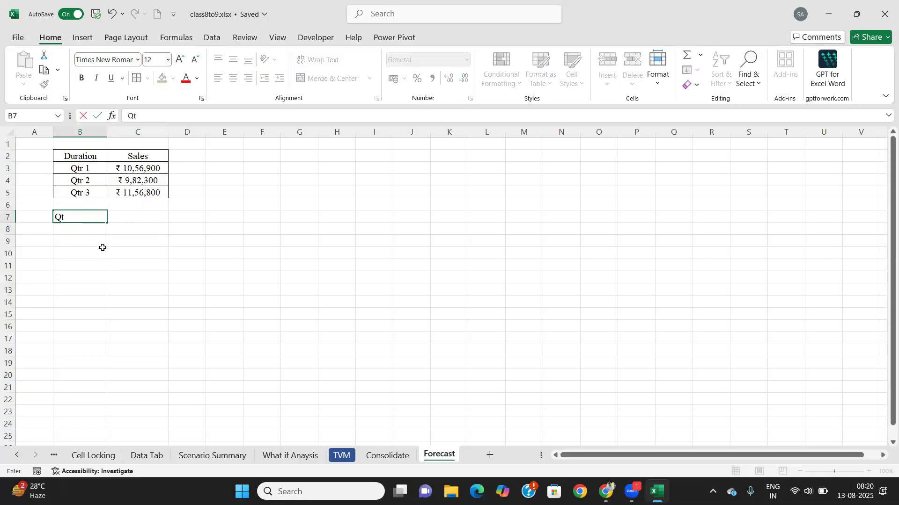
type("r 4")
key("Tab")
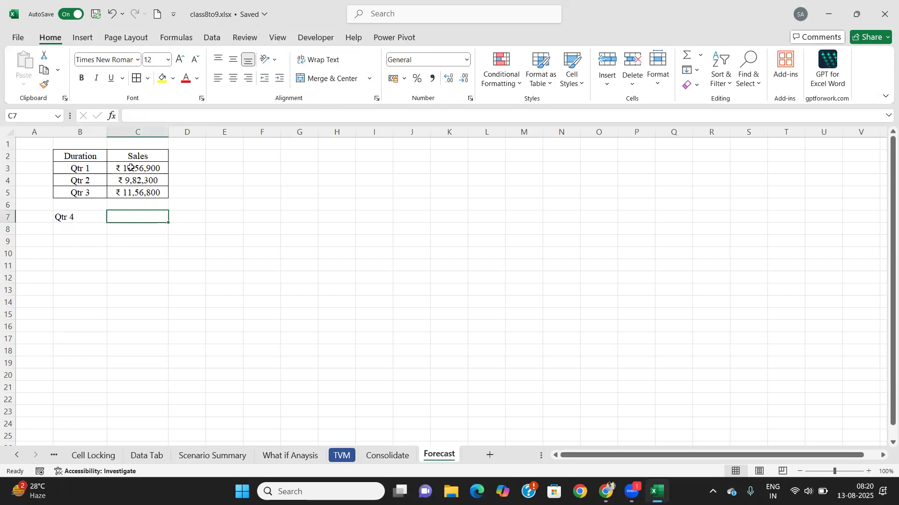
left_click_drag(86, 217, 118, 218)
left_click(234, 79)
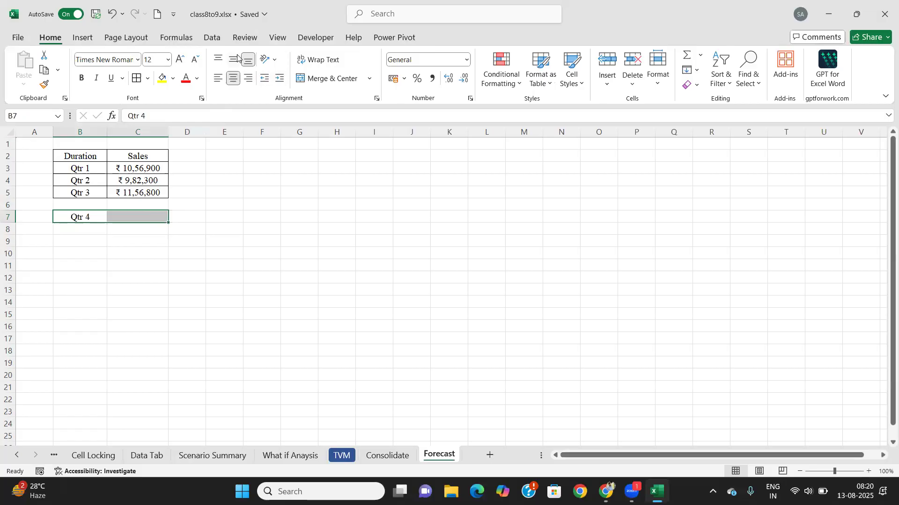
left_click(129, 265)
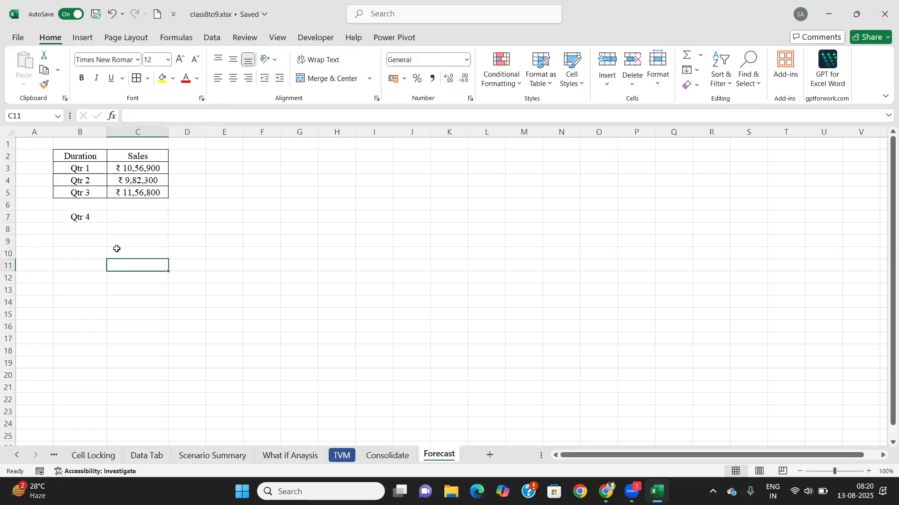
Step: Make the Duration and Sales headers in B2:C2 bold
left_click(127, 214)
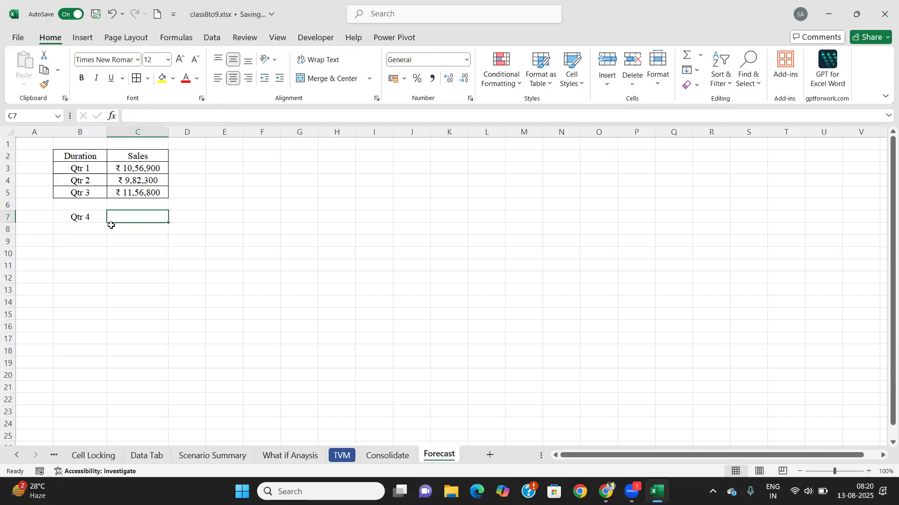
left_click_drag(66, 155, 136, 156)
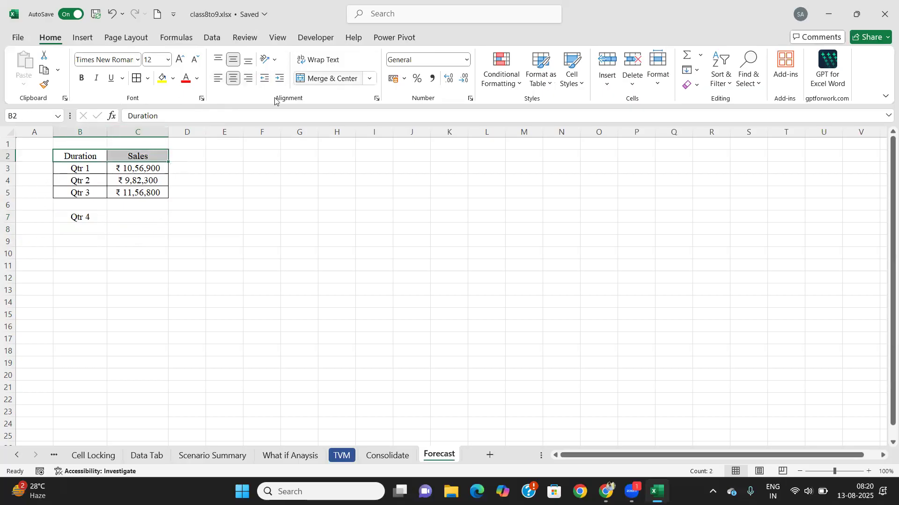
left_click(82, 79)
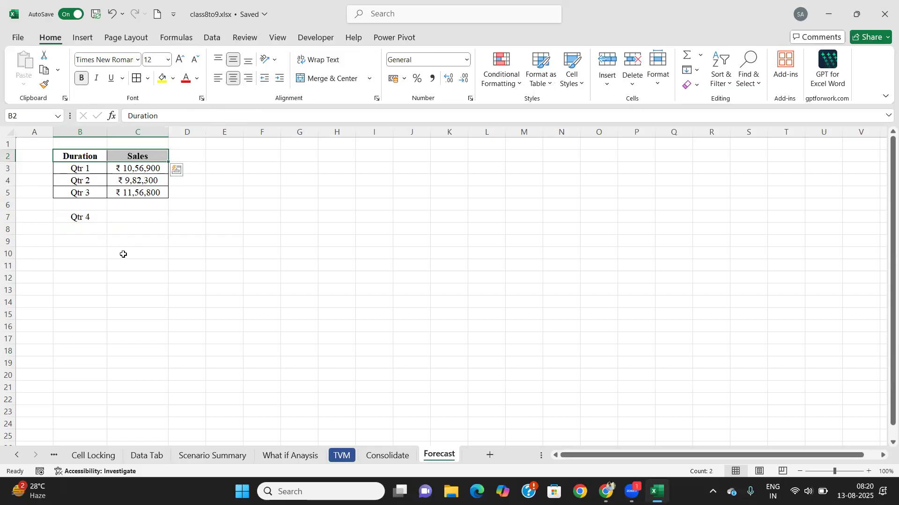
Step: Try to predict the Qtr 4 sales in C7 with =FORECAST(B7,C3:C5,B3:B5), using the text quarter labels
left_click(131, 215)
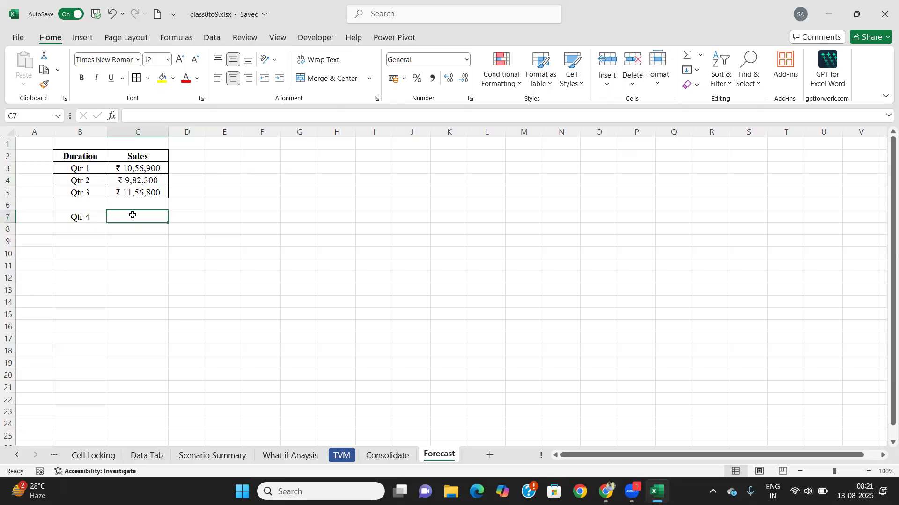
type("=")
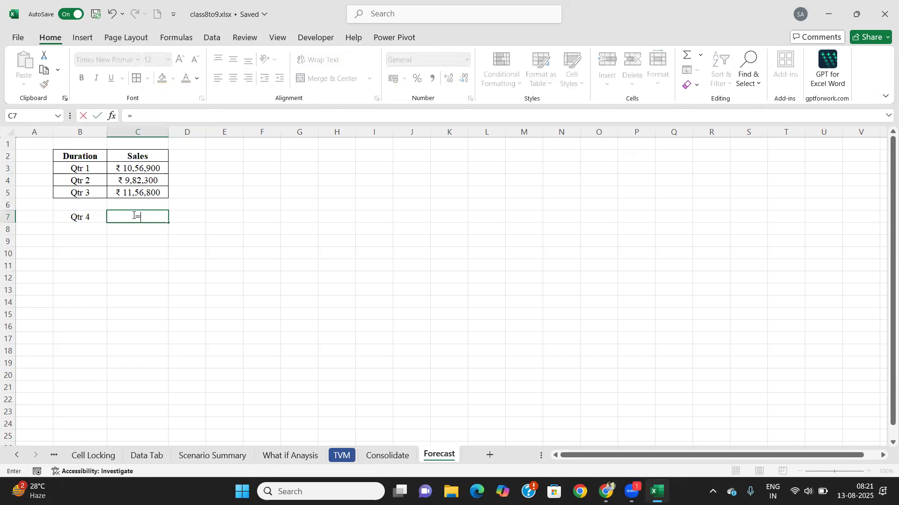
type("fore")
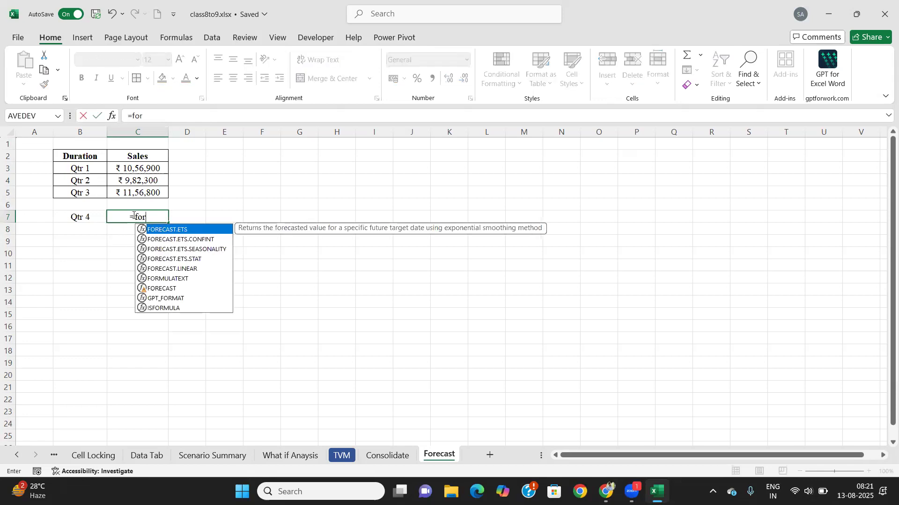
key("Down")
key("Down")
key("Down")
key("Down")
key("Down")
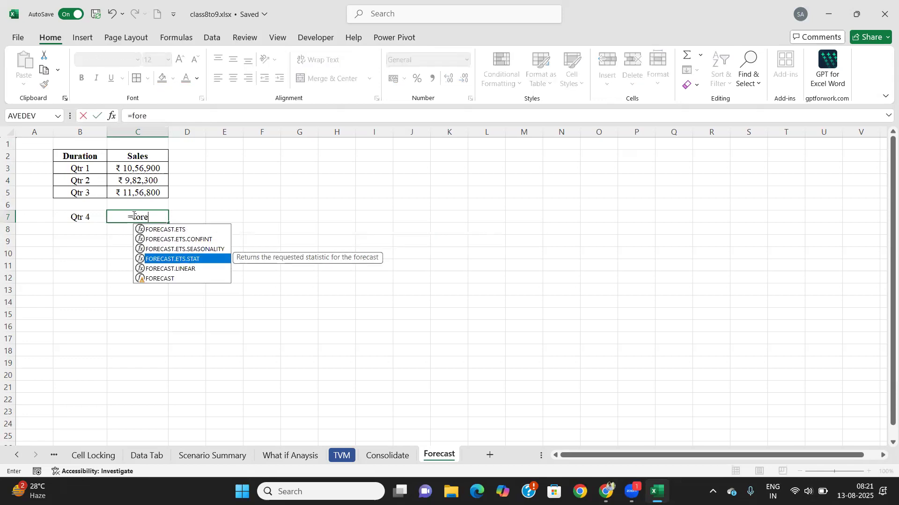
key("Tab")
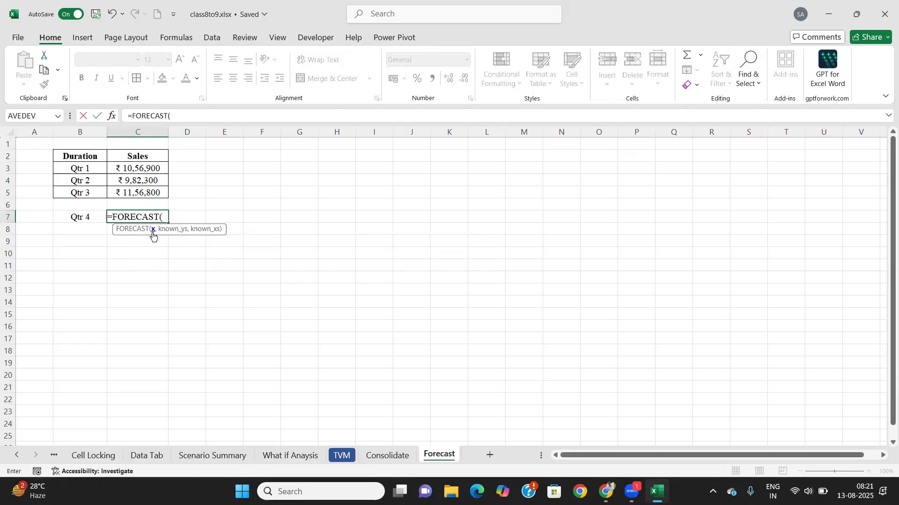
left_click(93, 217)
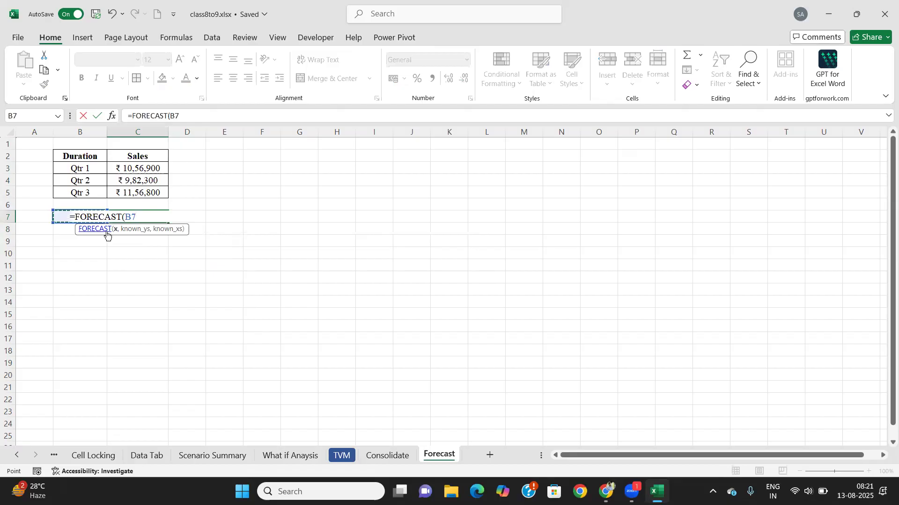
type(",")
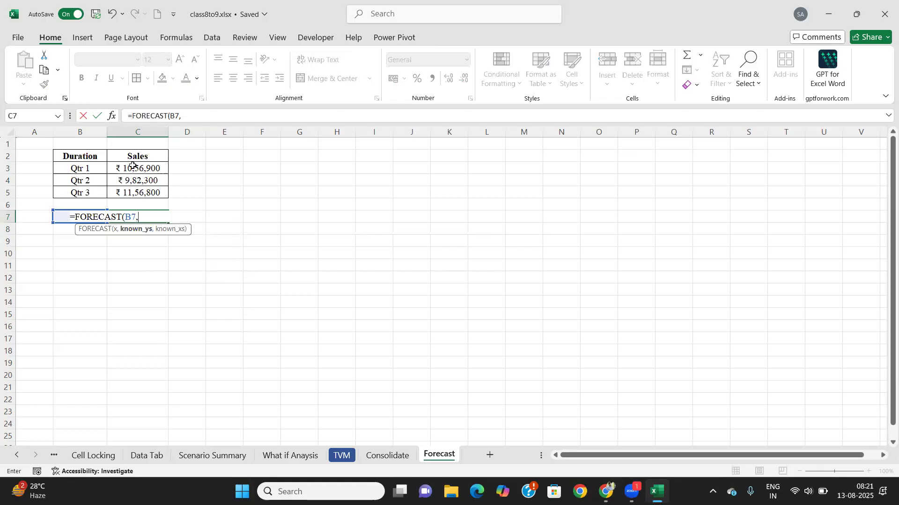
left_click_drag(133, 166, 139, 192)
type(",")
left_click_drag(86, 167, 98, 198)
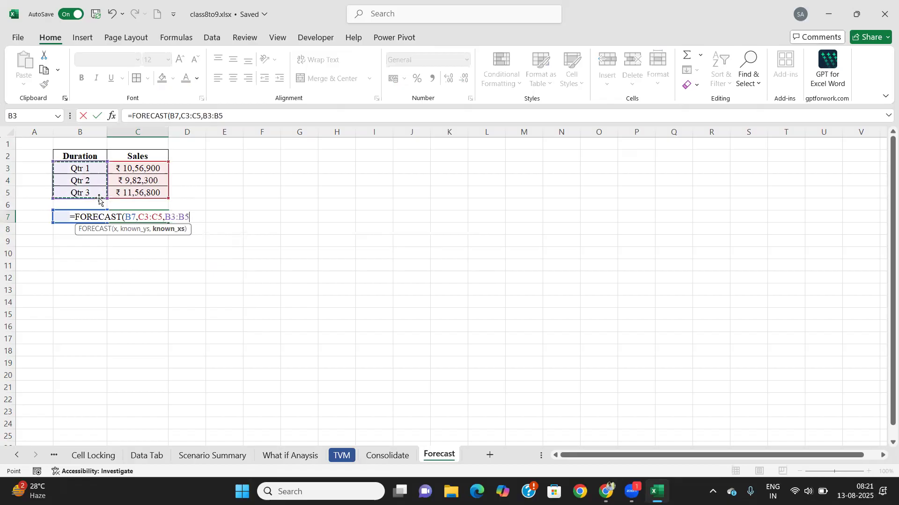
type(")")
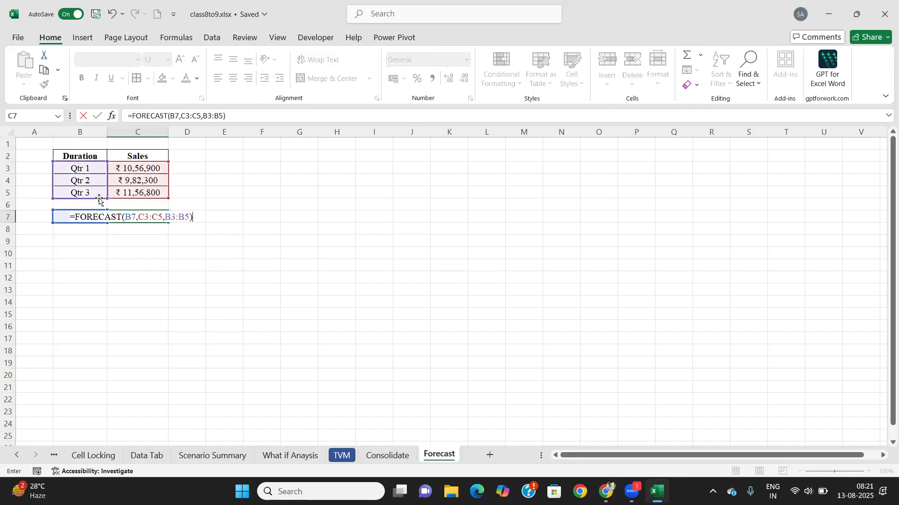
key("Return")
left_click(131, 219)
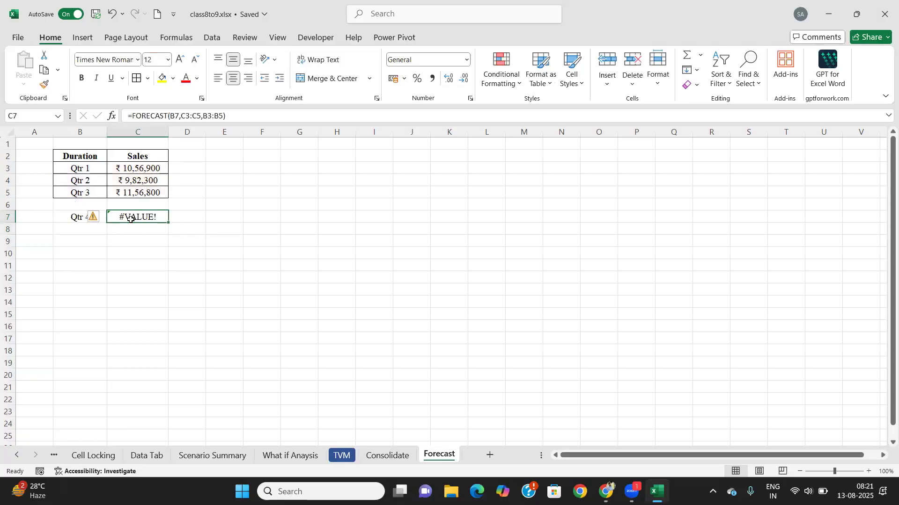
Step: Change the Duration header in B2 to "Quarter"
left_click(86, 167)
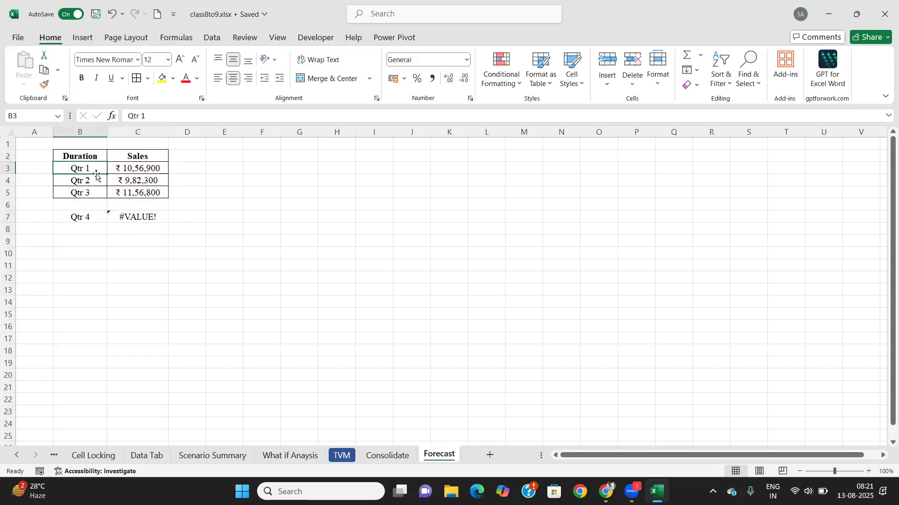
left_click(97, 155)
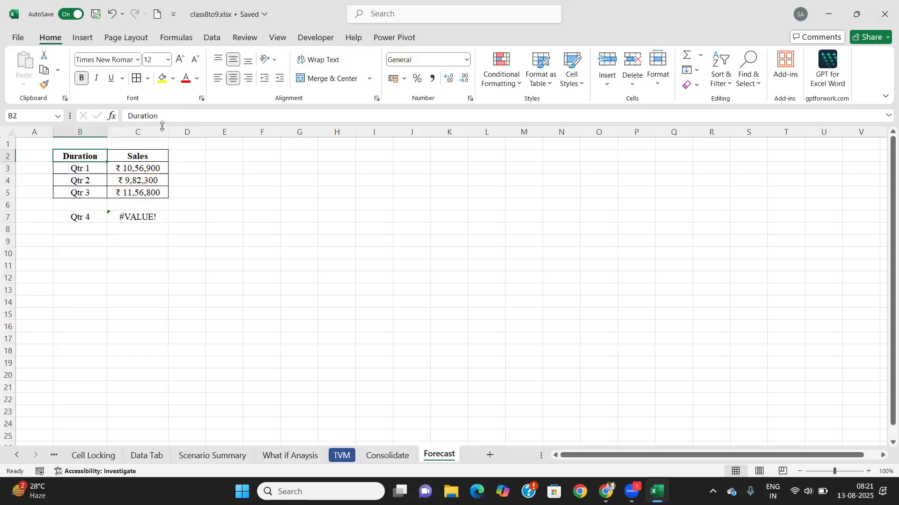
left_click(171, 112)
key("BackSpace")
key("BackSpace")
key("BackSpace")
key("BackSpace")
key("BackSpace")
key("BackSpace")
key("BackSpace")
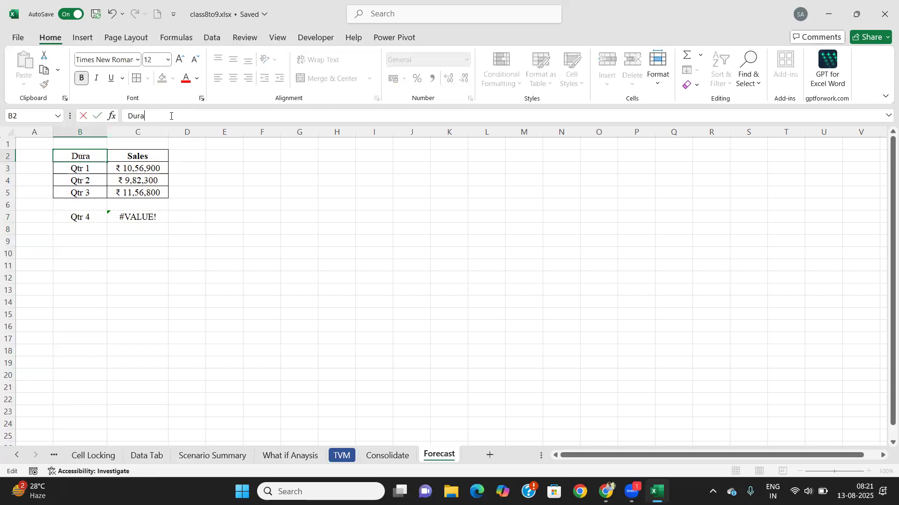
key("BackSpace")
type("Quarter")
key("Tab")
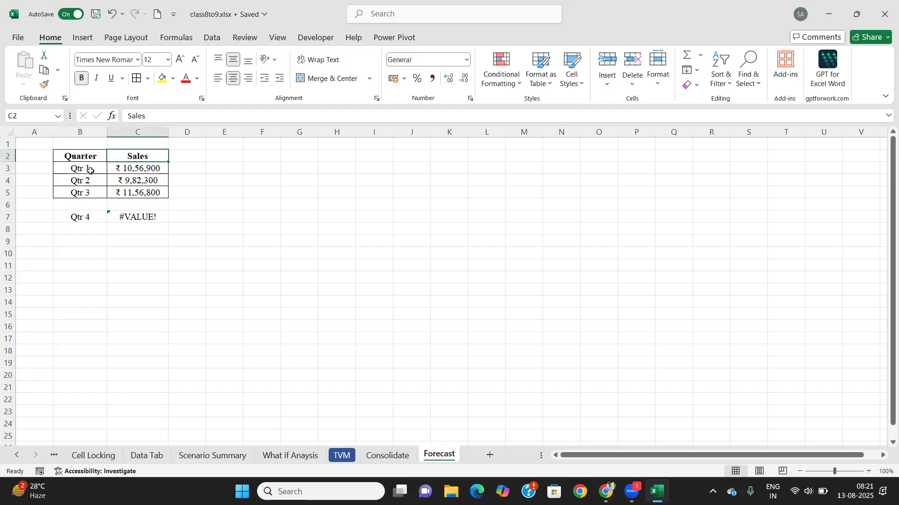
Step: Replace the text quarter labels with the numbers 1, 2 and 3 in B3:B5 and 4 in B7
left_click(91, 170)
type("1")
key("Return")
type("2")
key("Return")
type("3")
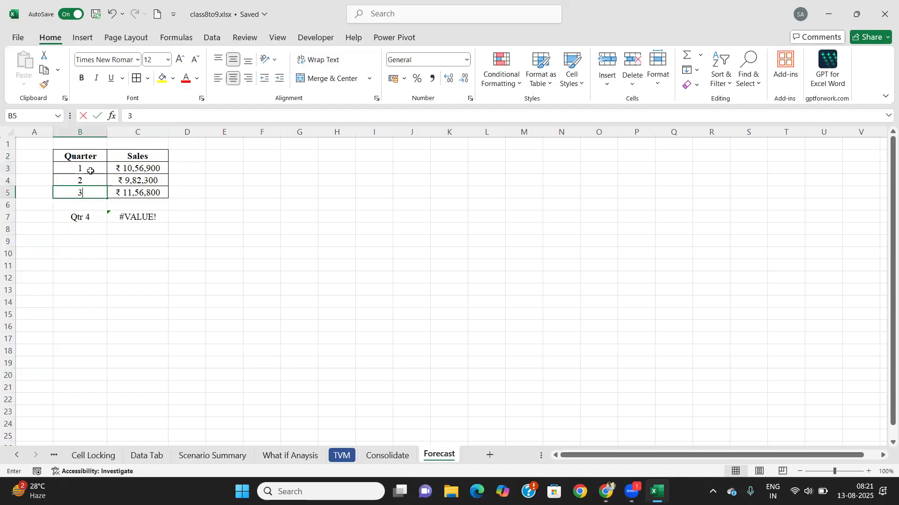
key("Return")
key("Down")
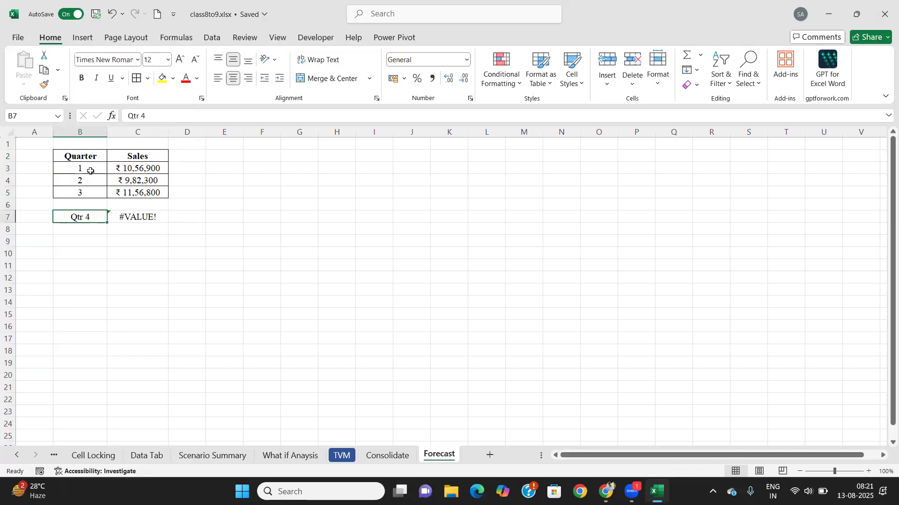
type("4")
key("Tab")
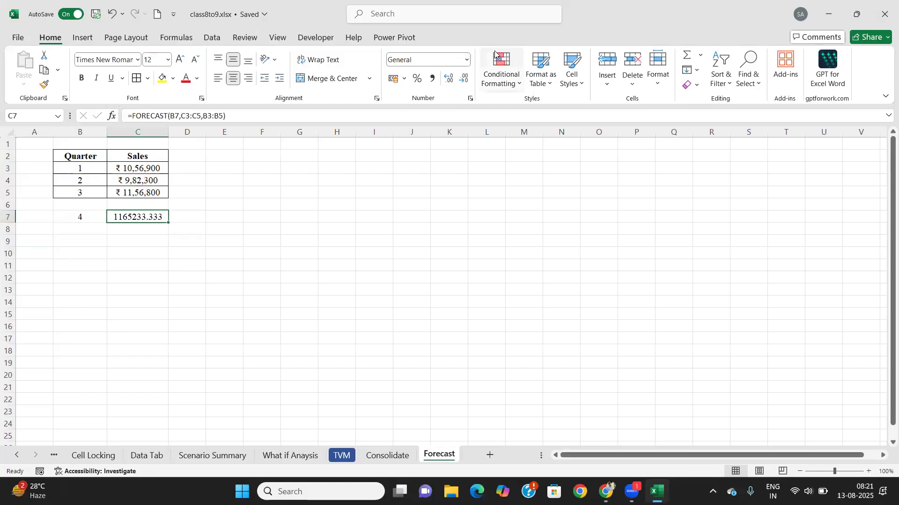
Step: Format the forecast value in C7 as Currency and apply borders to all cells of B6:C7
left_click(467, 59)
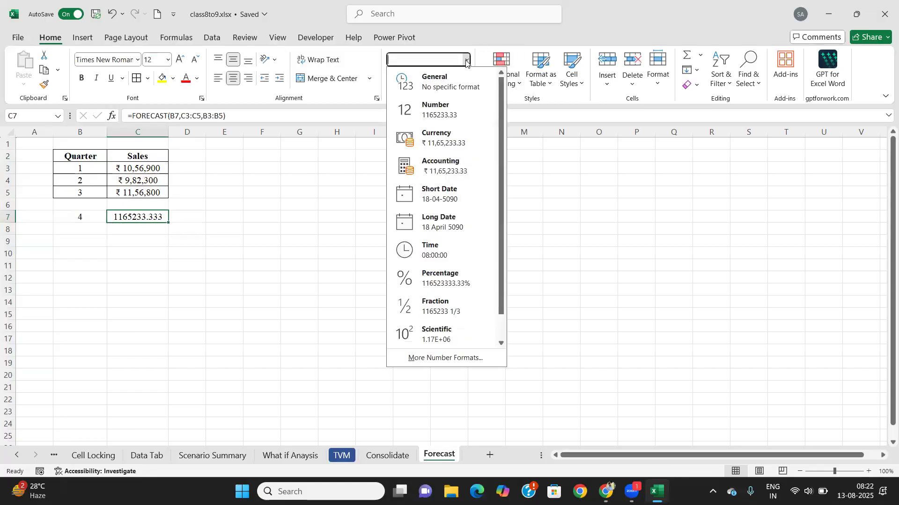
left_click(437, 140)
left_click(131, 250)
left_click_drag(62, 215, 135, 210)
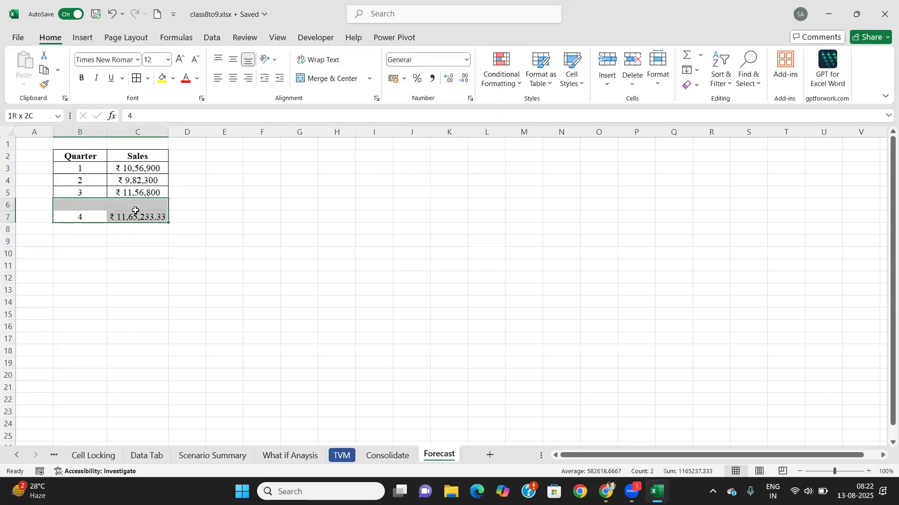
left_click(87, 276)
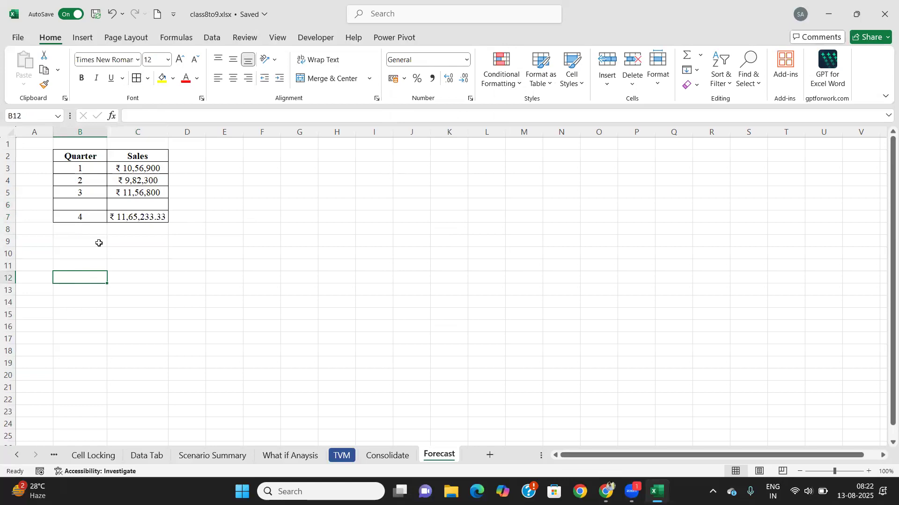
Step: Undo the borders on B6:C7 and the currency format, and clear the formula from C7
key("ctrl+z")
key("ctrl+z")
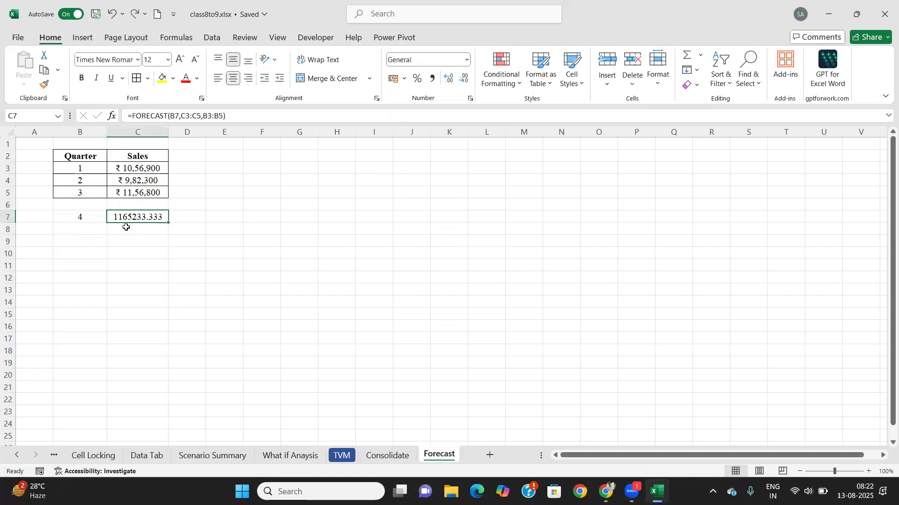
key("ctrl+z")
left_click(125, 227)
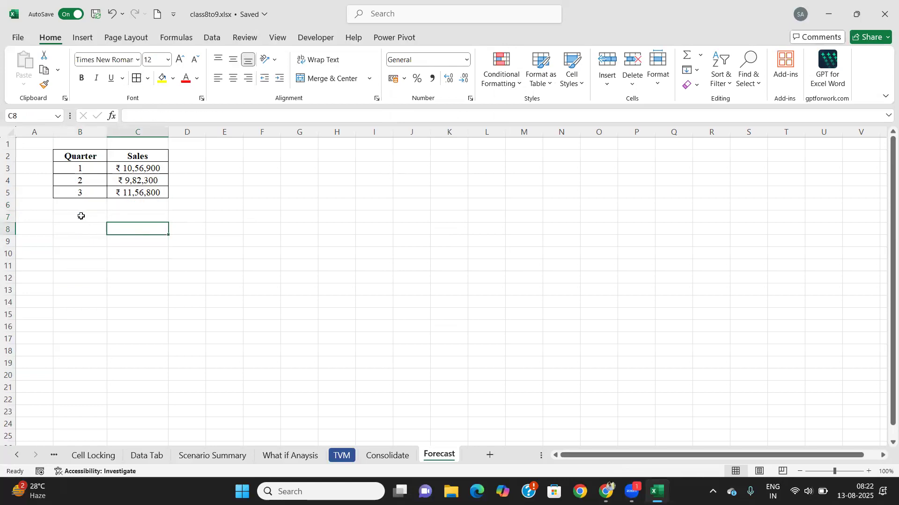
Step: Apply borders to the Quarter 4 cells B7:C7 only, leaving row 6 without borders
left_click_drag(80, 215, 129, 218)
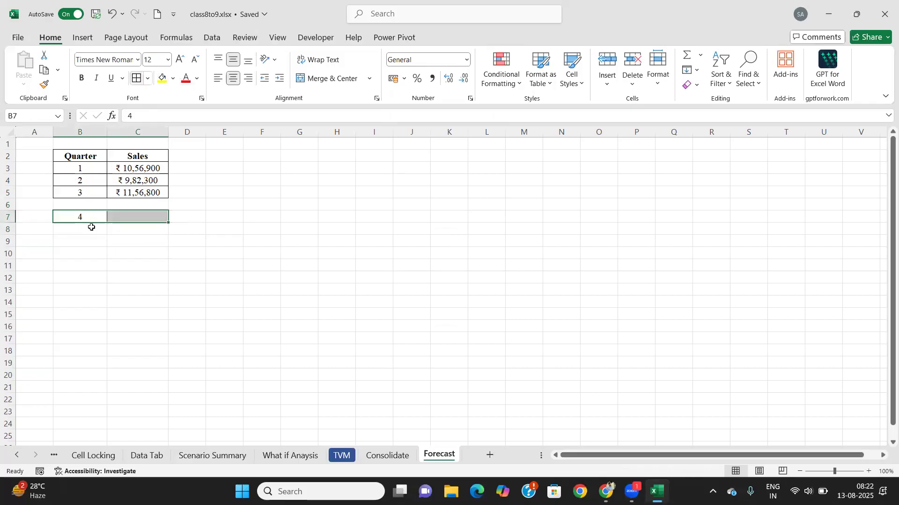
key("Down")
key("Down")
key("Down")
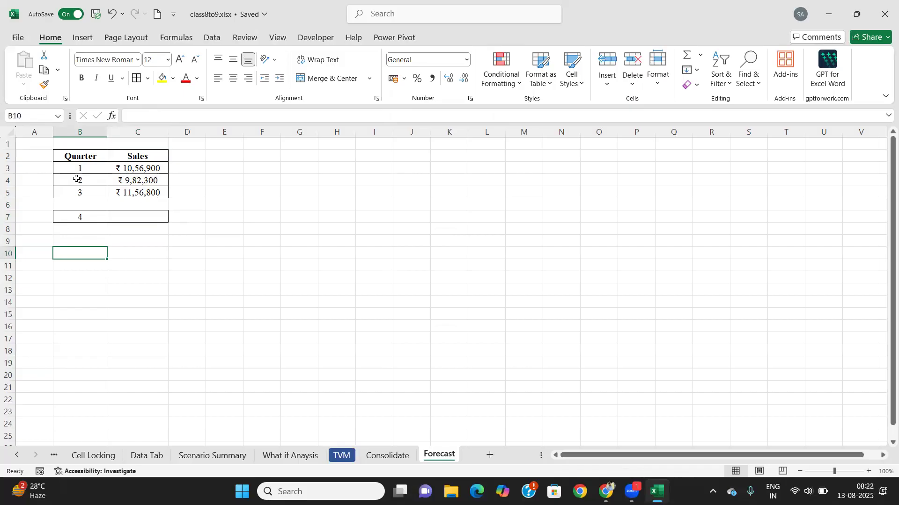
Step: Enter =FORECAST(B7,C3:C5,B3:B5) in C7 to predict the sales for quarter 4
left_click(130, 220)
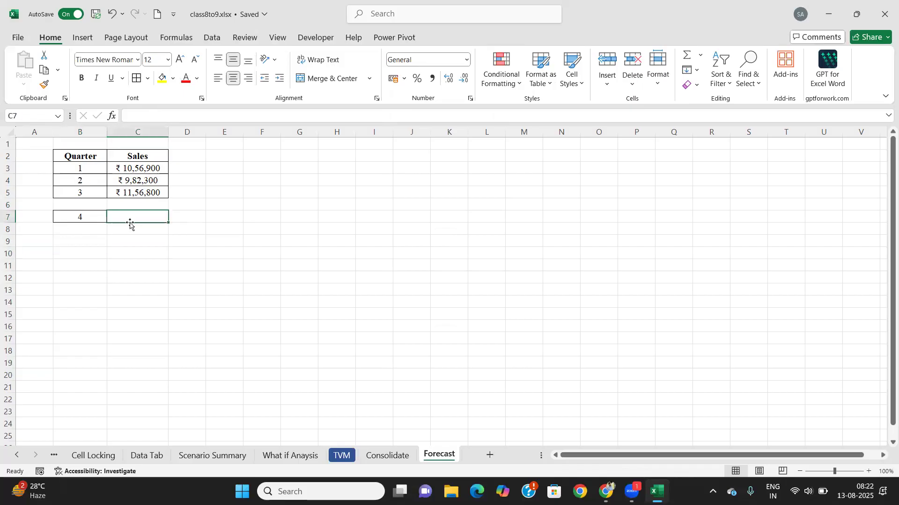
type("=fore")
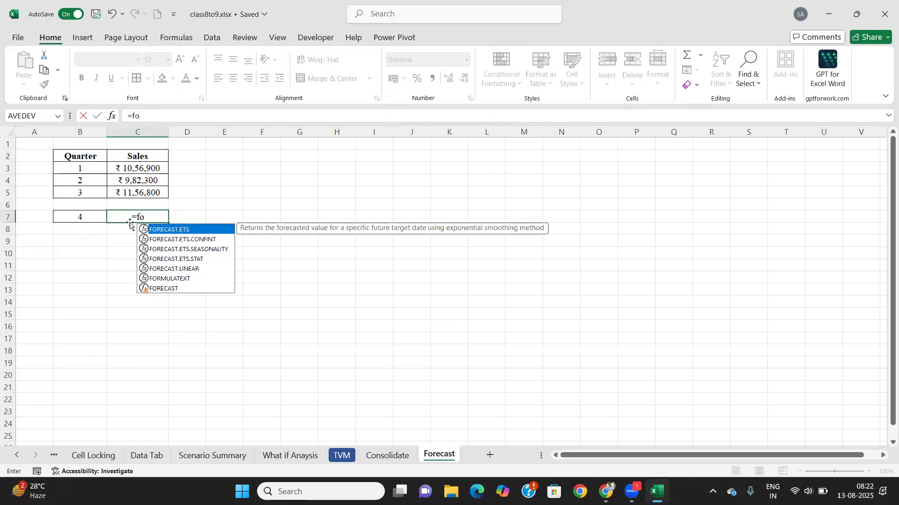
key("Down")
key("Down")
key("Down")
key("Down")
key("Down")
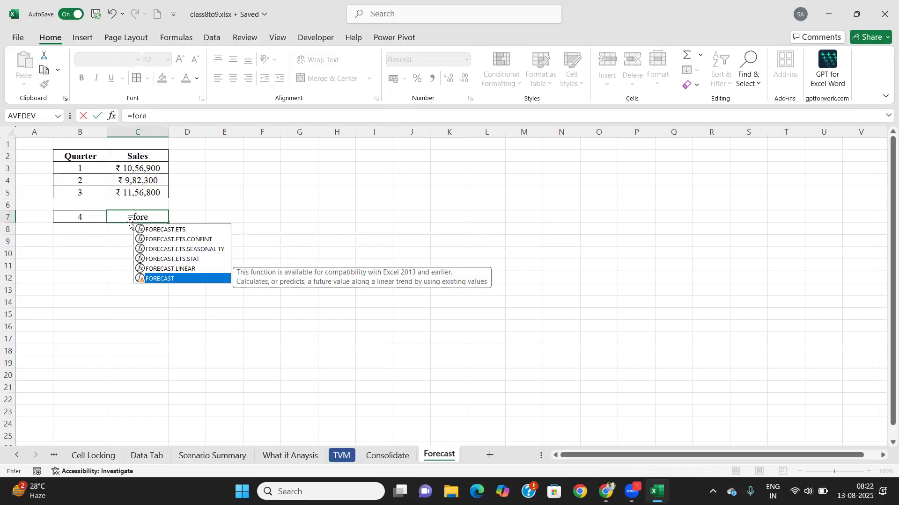
key("Tab")
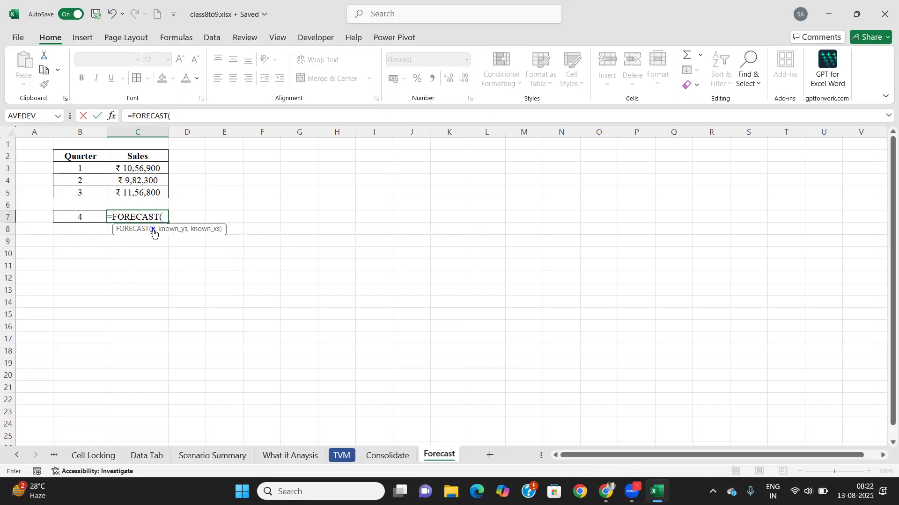
left_click(87, 219)
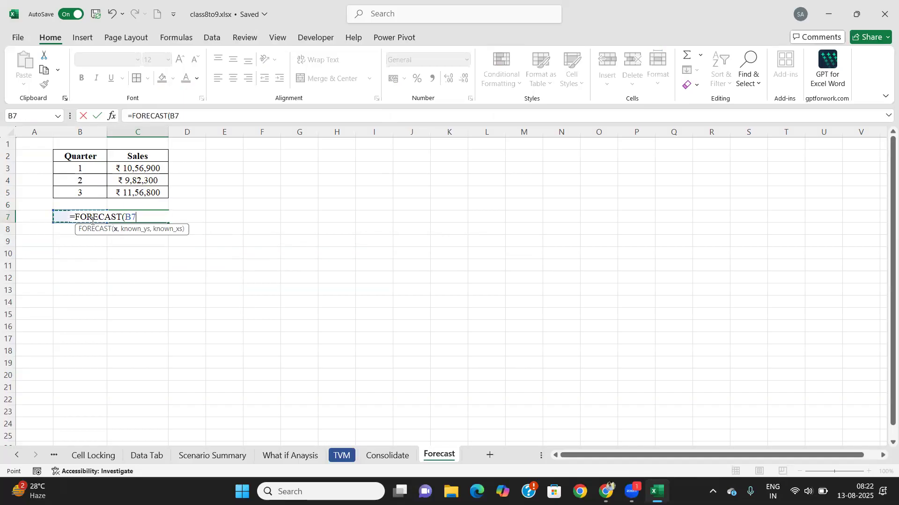
type(",")
left_click_drag(146, 167, 151, 191)
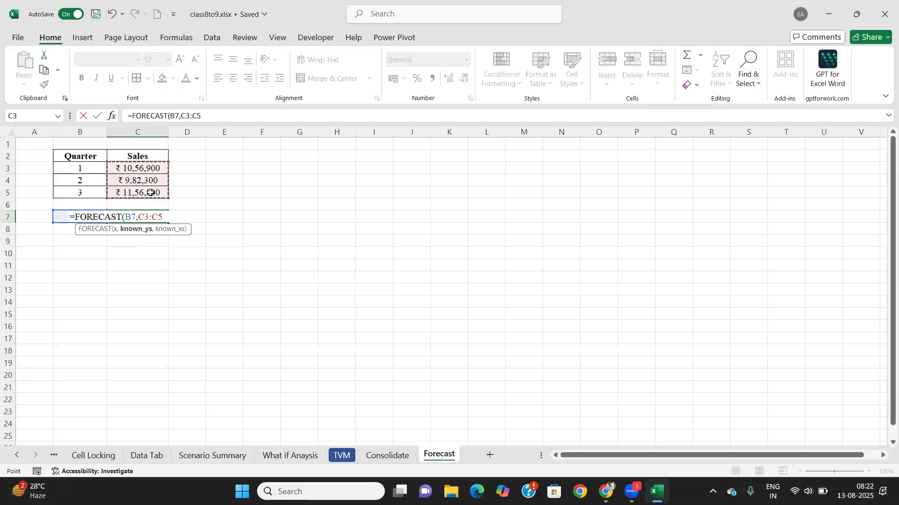
type(",")
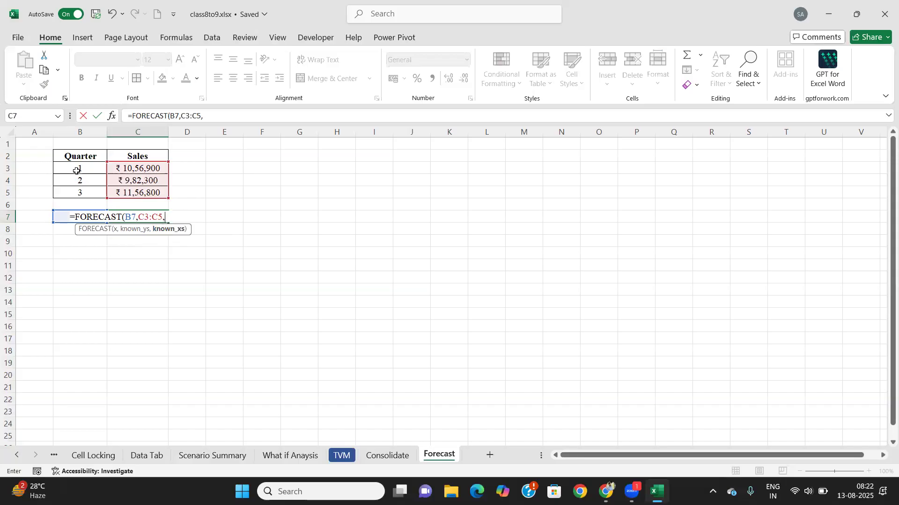
left_click_drag(73, 168, 78, 193)
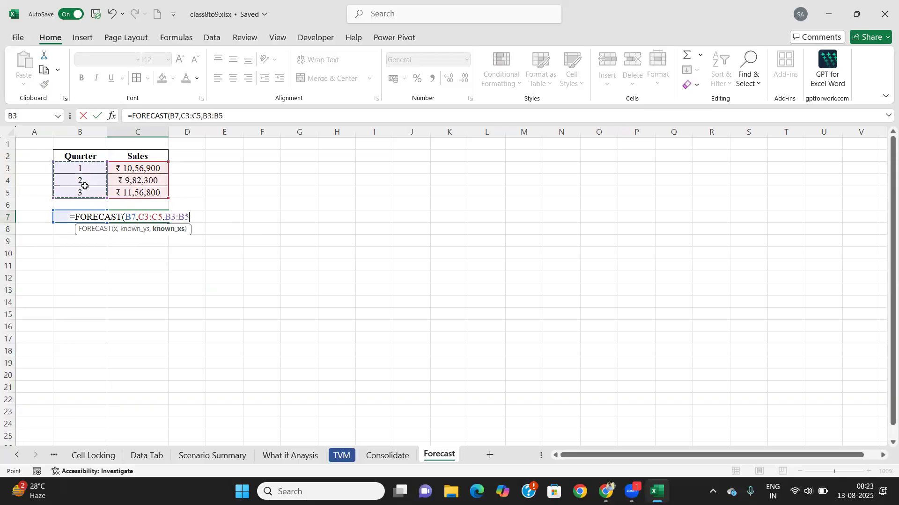
type(")")
key("Return")
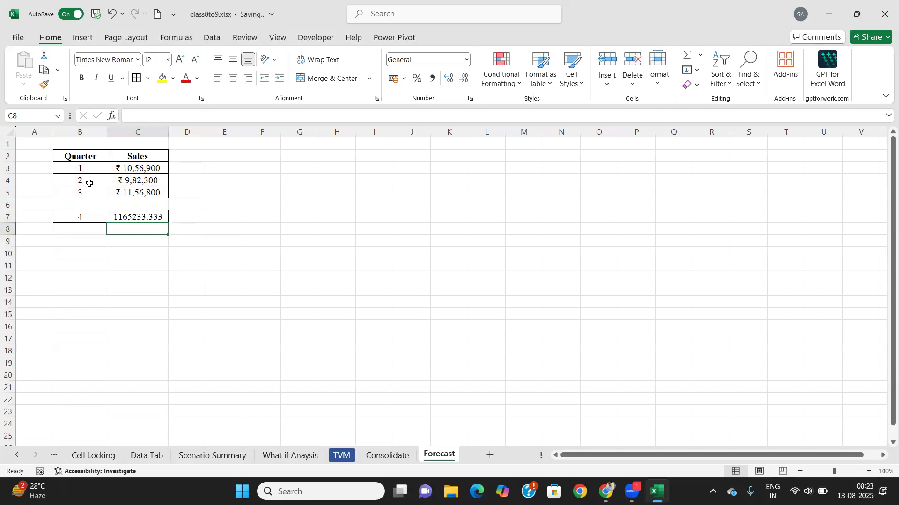
Step: Format the forecast sales value in C7 as Currency
left_click(126, 219)
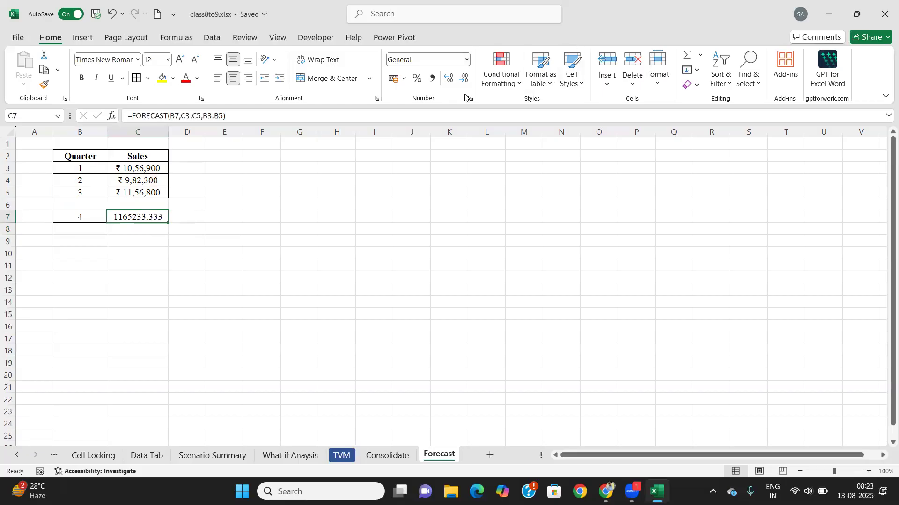
left_click(467, 60)
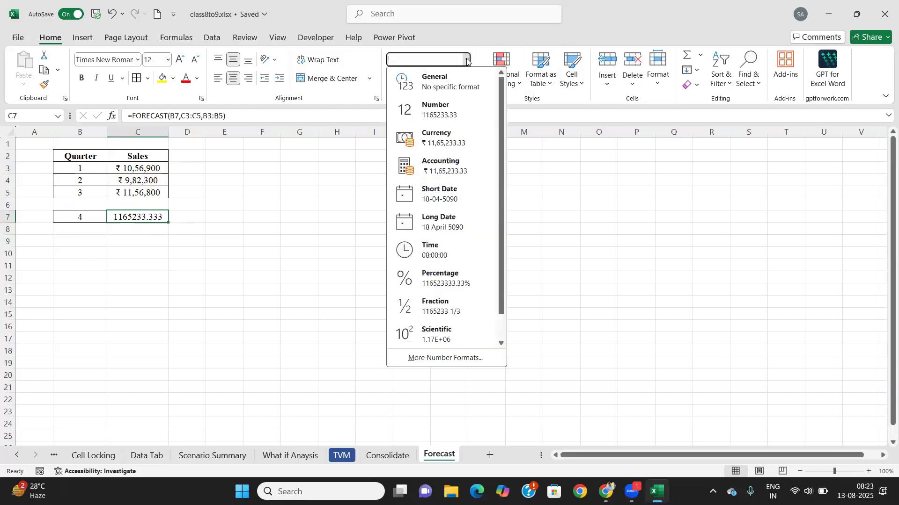
left_click(441, 137)
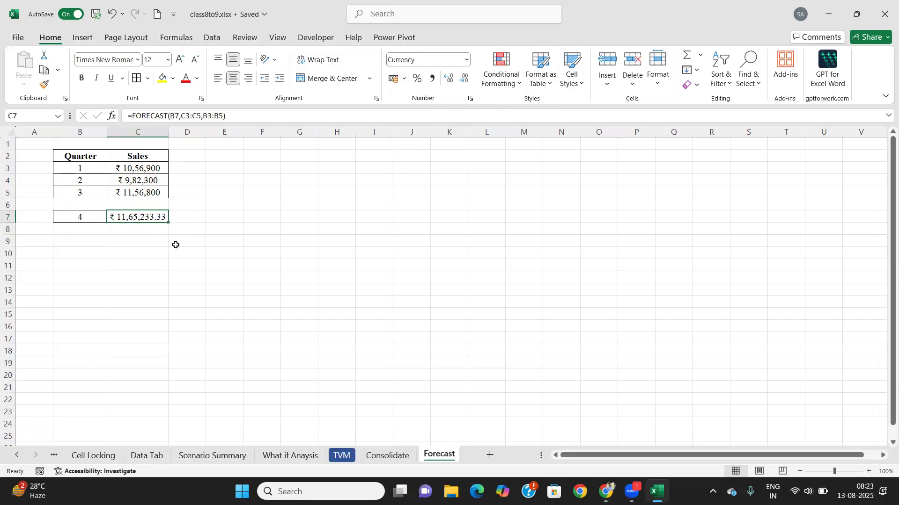
left_click(133, 252)
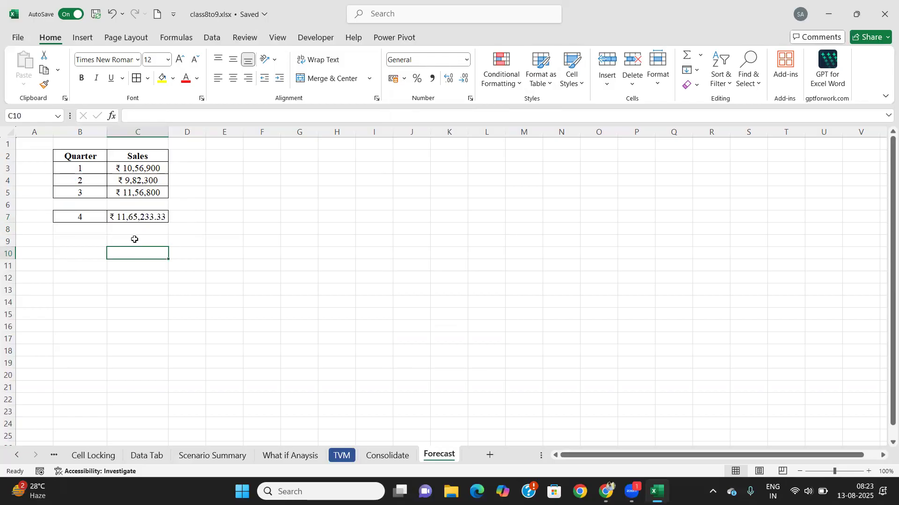
Step: Create a forecast worksheet with a line chart from the Quarter and Sales data in B2:C5, ending the forecast at quarter 4
left_click(214, 40)
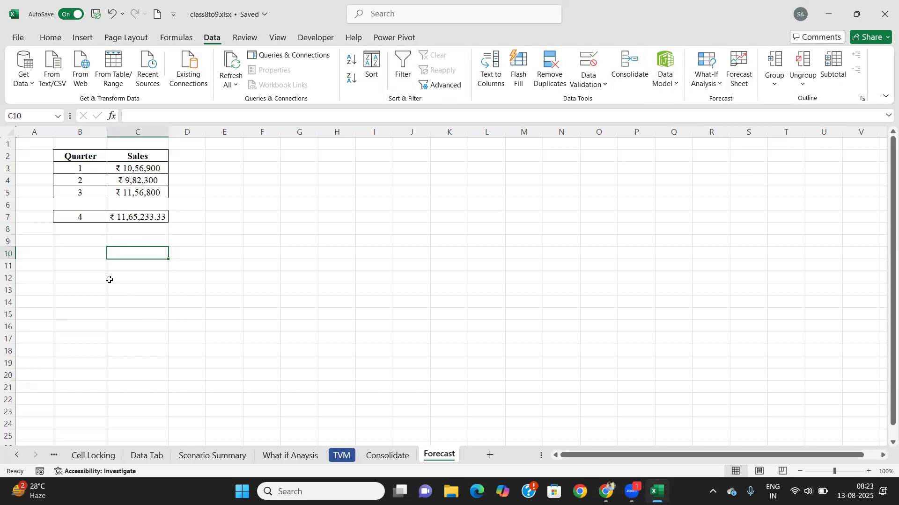
left_click_drag(80, 156, 132, 189)
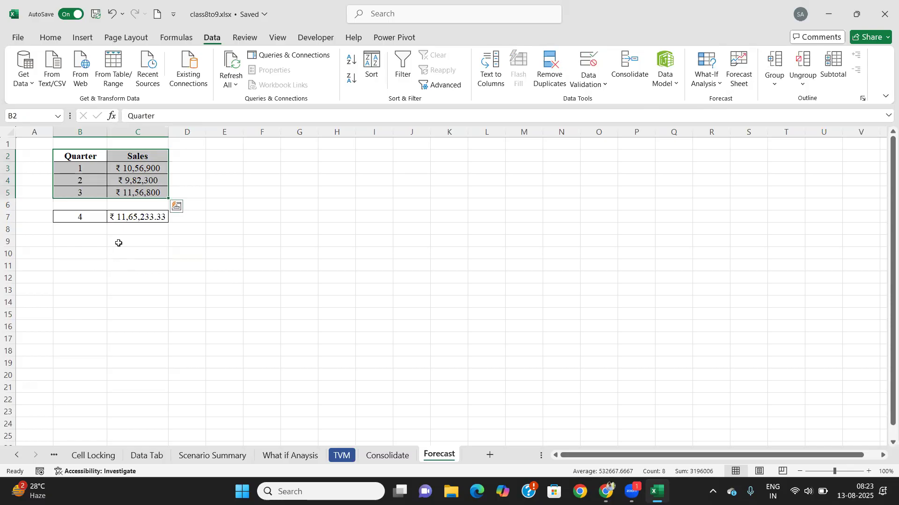
left_click(738, 70)
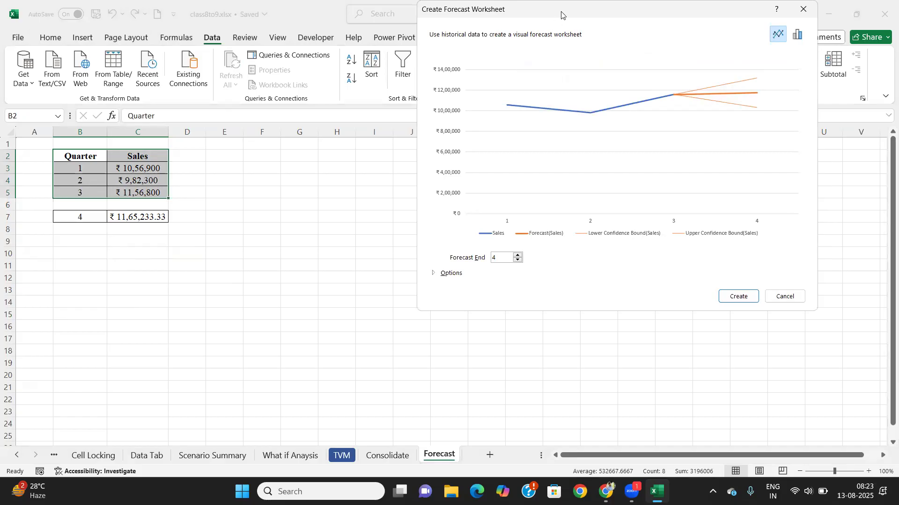
left_click_drag(561, 17, 468, 70)
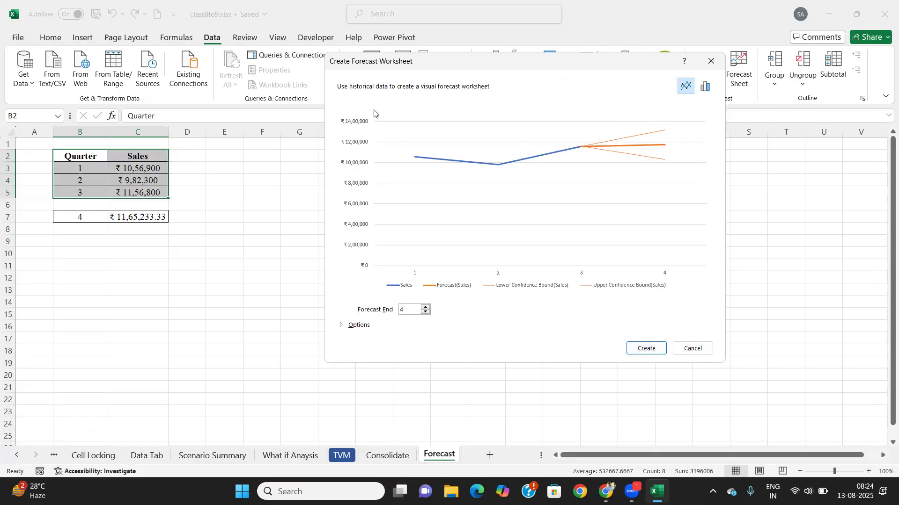
left_click(709, 90)
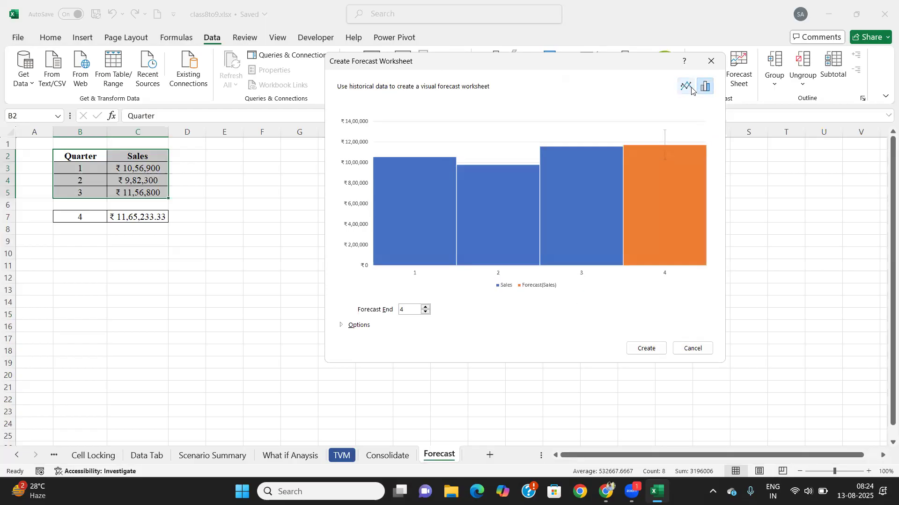
left_click(691, 90)
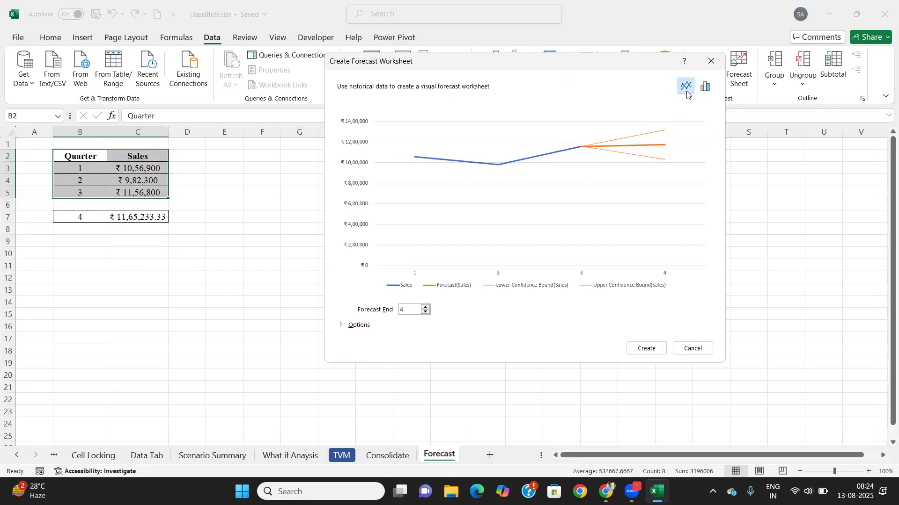
left_click(646, 349)
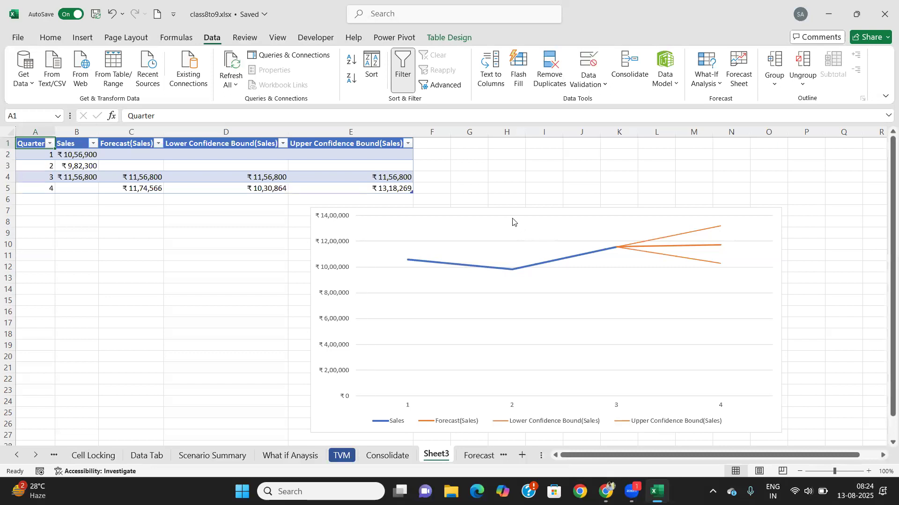
Step: Move the whole forecast chart below the table so it starts at column A, row 10, undoing the accidental plot area shift
left_click_drag(512, 220, 379, 255)
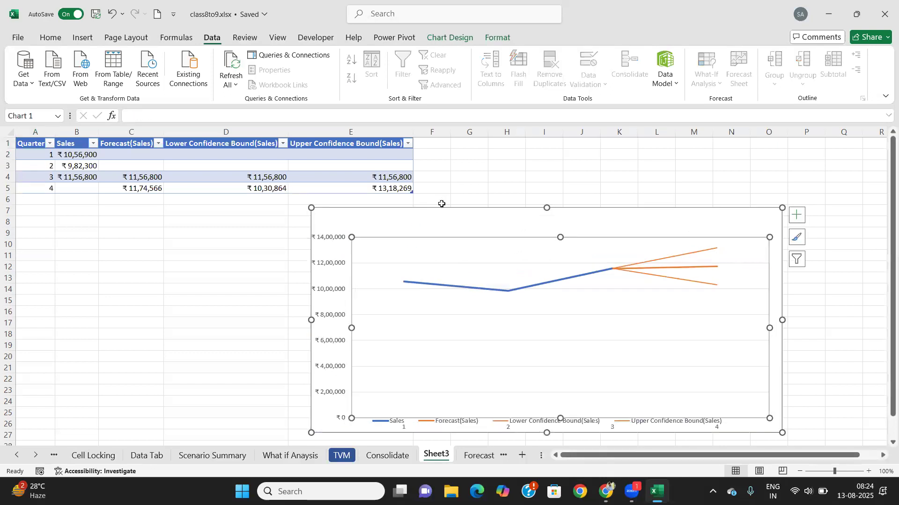
key("ctrl+z")
left_click_drag(448, 207, 115, 247)
Step: Examine the sales, forecast and lower and upper confidence bound cells in the forecast table and the upper bound line in the chart
left_click(78, 155)
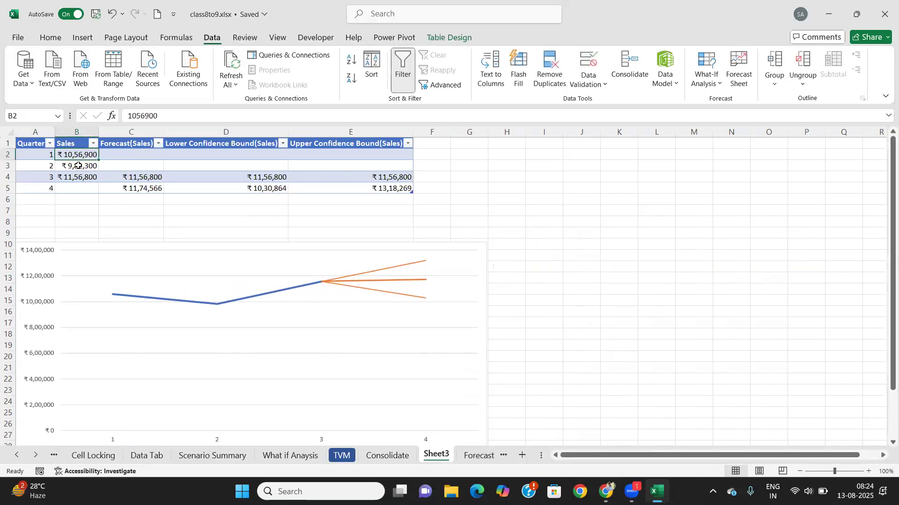
left_click(80, 167)
left_click(81, 177)
left_click(81, 187)
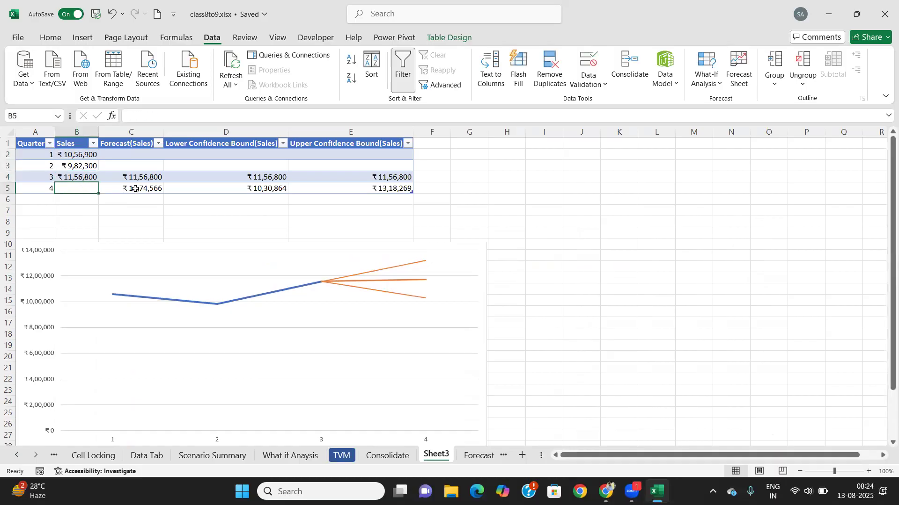
left_click(138, 187)
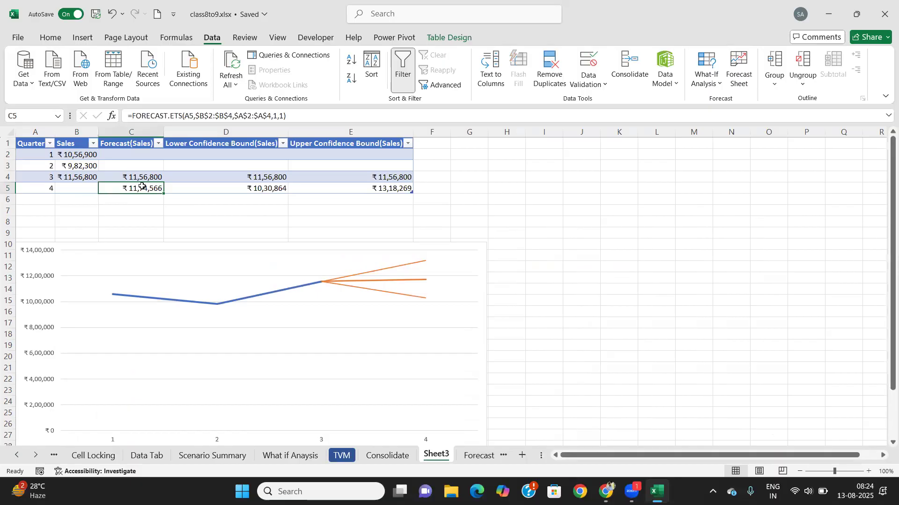
left_click(143, 178)
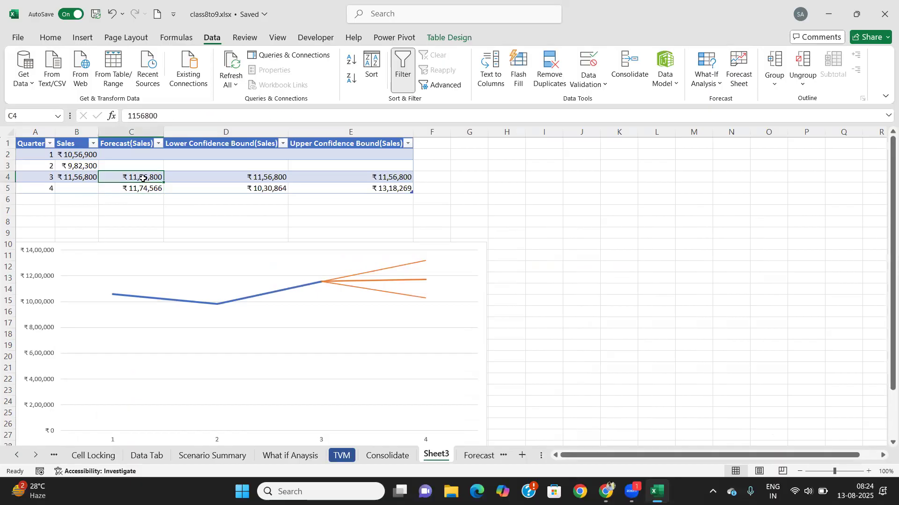
left_click(140, 190)
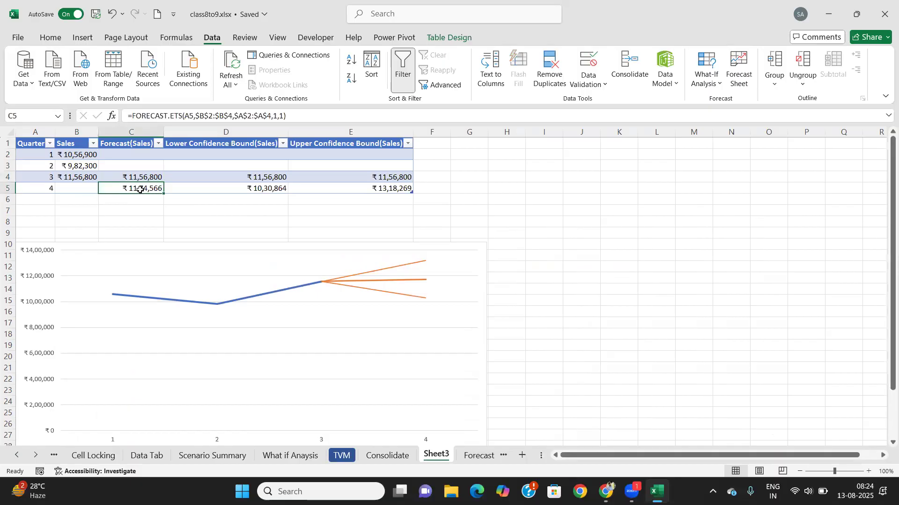
left_click(220, 185)
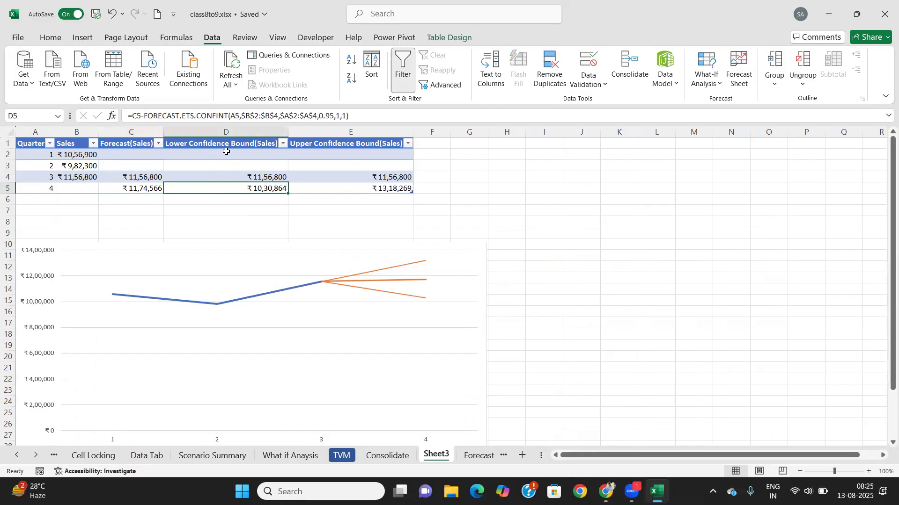
left_click(332, 189)
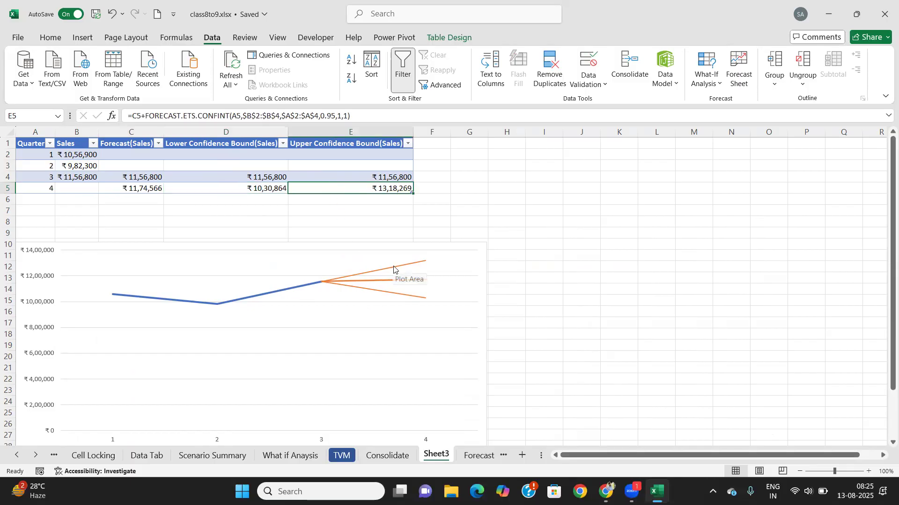
mouse_move(393, 269)
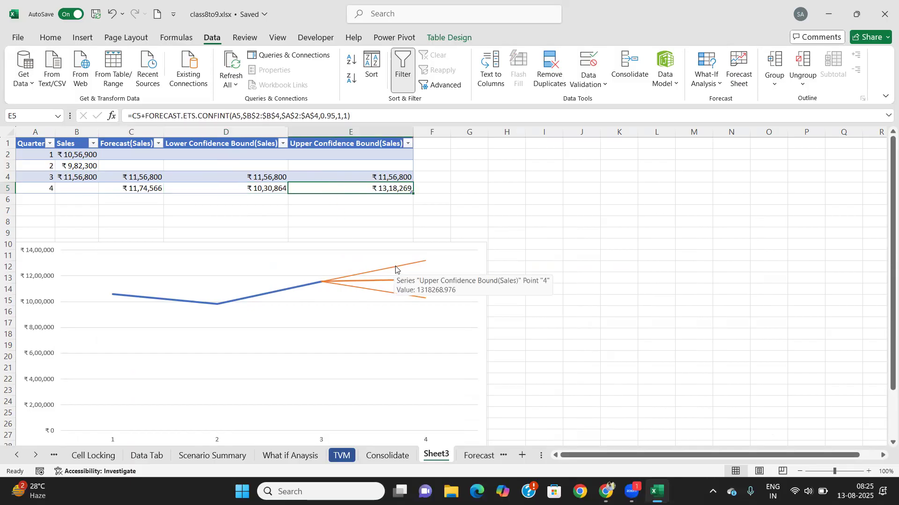
Step: Apply the dark grey background chart style with differently coloured series lines to the forecast chart
scroll(140, 323, "down", 2)
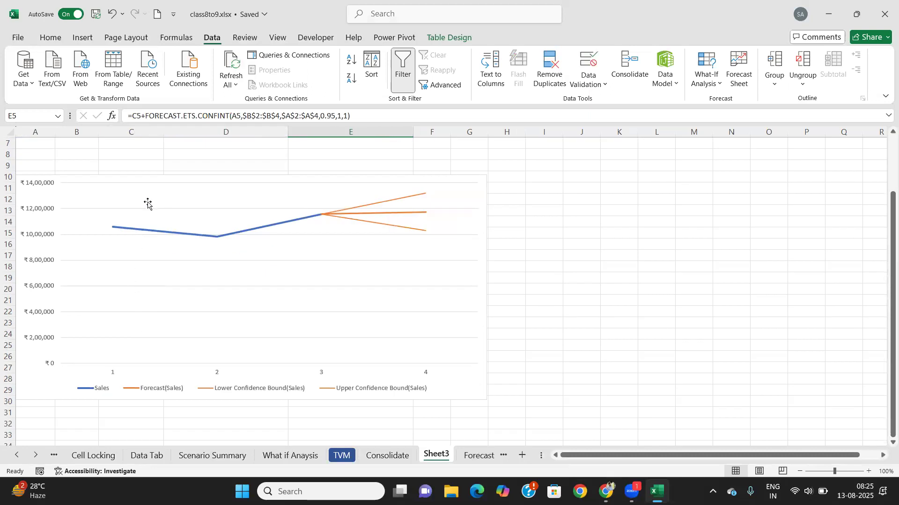
left_click(133, 178)
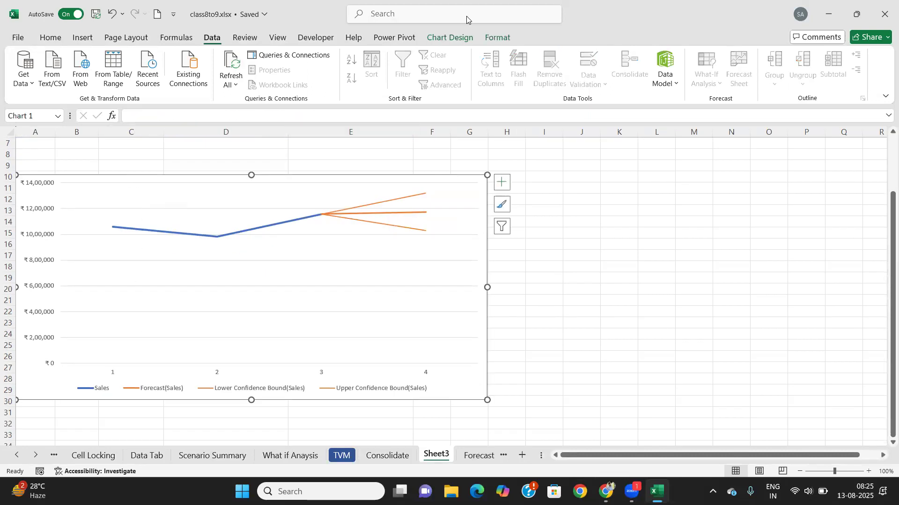
left_click(491, 39)
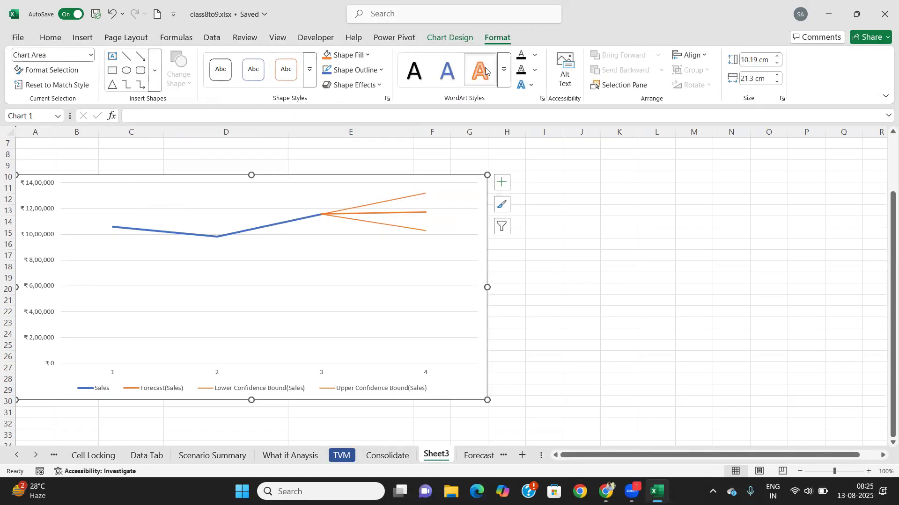
left_click(458, 38)
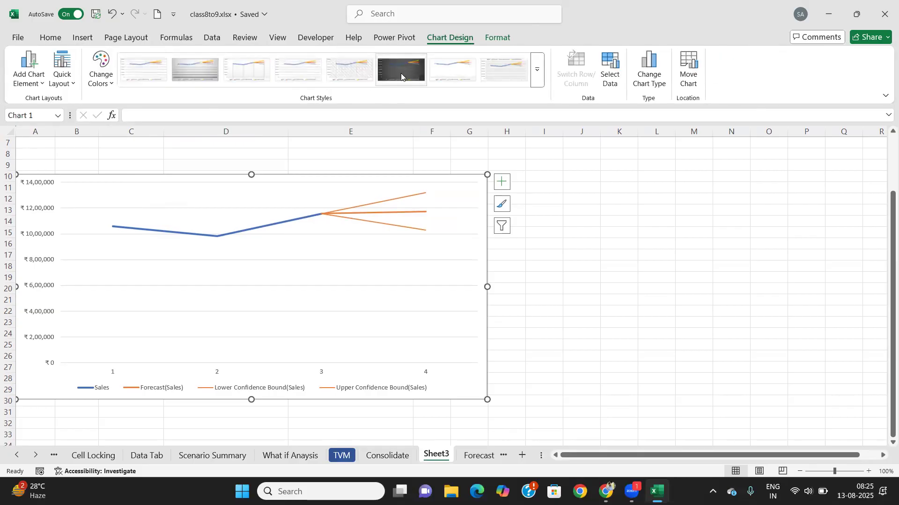
left_click(400, 71)
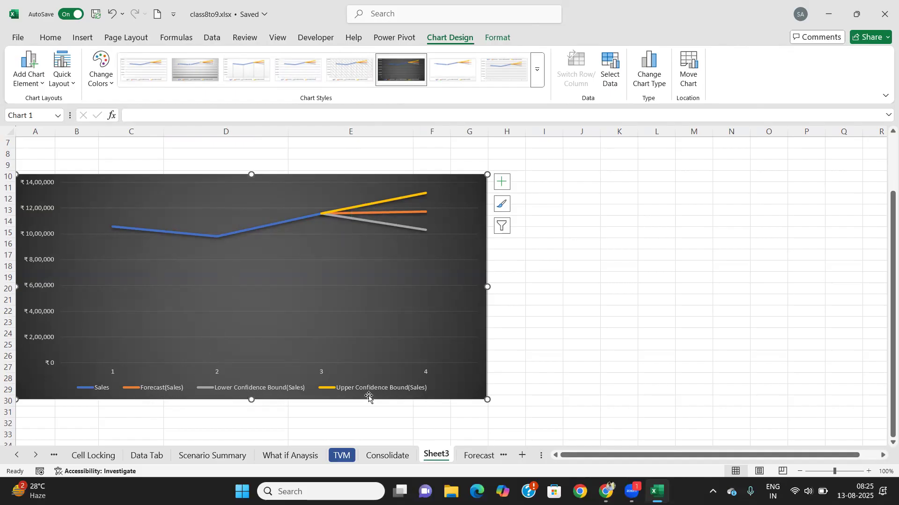
Step: Add axis titles, a chart title and data labels to the forecast chart
left_click(508, 186)
left_click(527, 211)
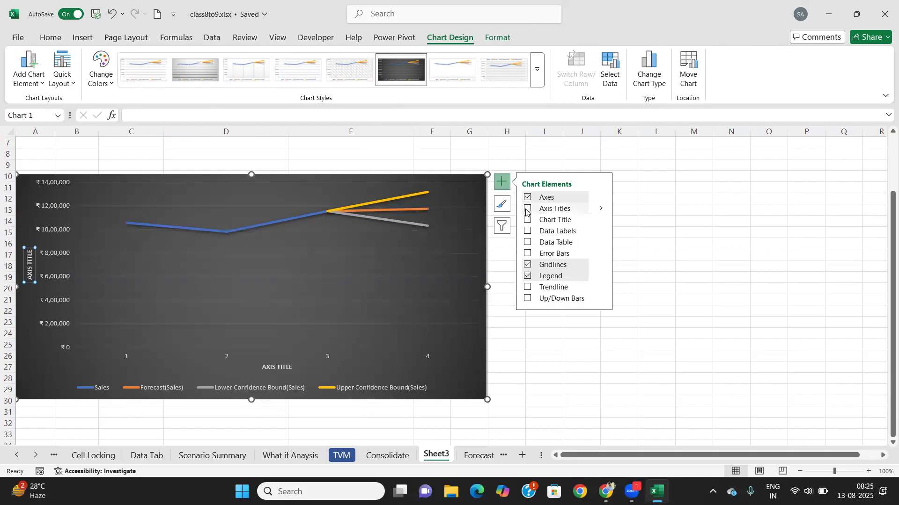
left_click(527, 221)
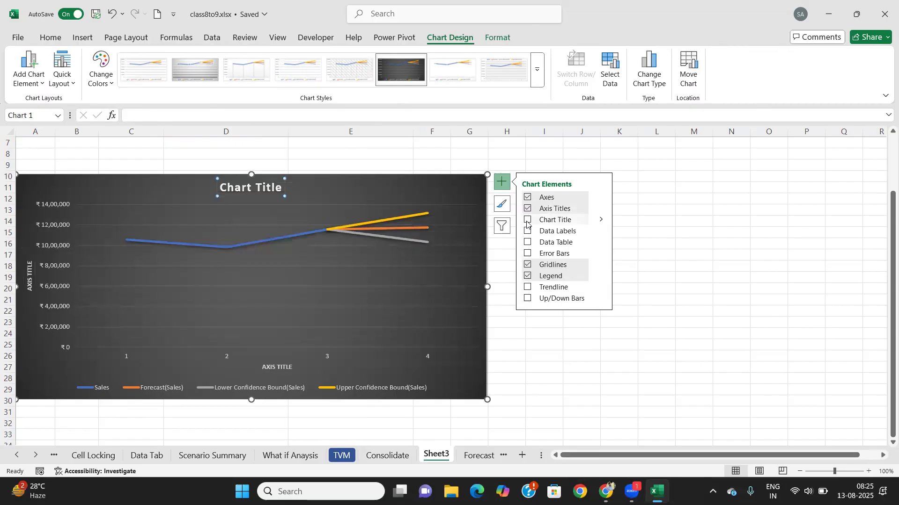
left_click(528, 231)
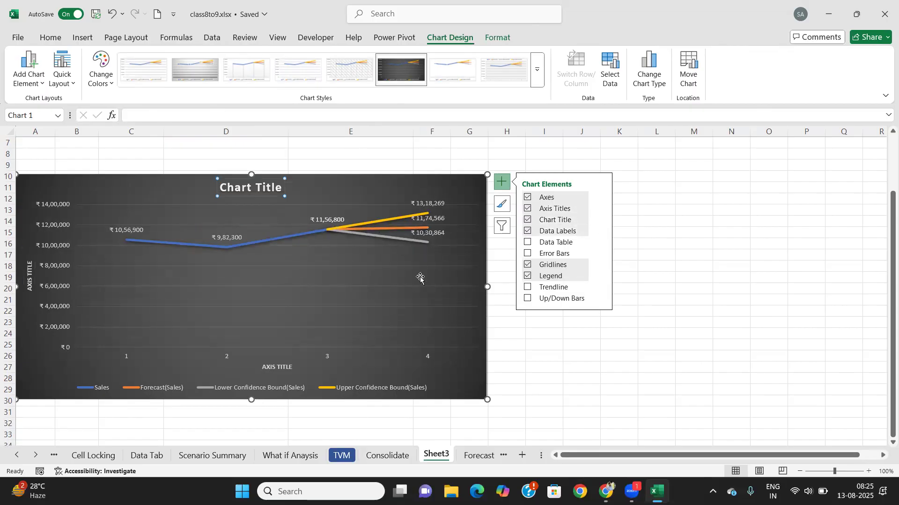
left_click(499, 169)
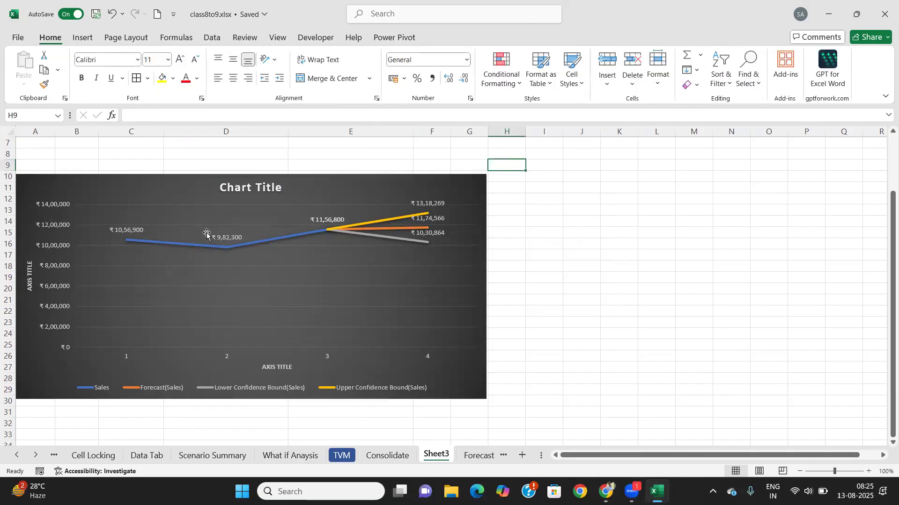
Step: Compare the quarter 4 FORECAST formula in C7 of the Forecast sheet with the FORECAST.ETS formula in C5 of Sheet3
scroll(178, 226, "up", 2)
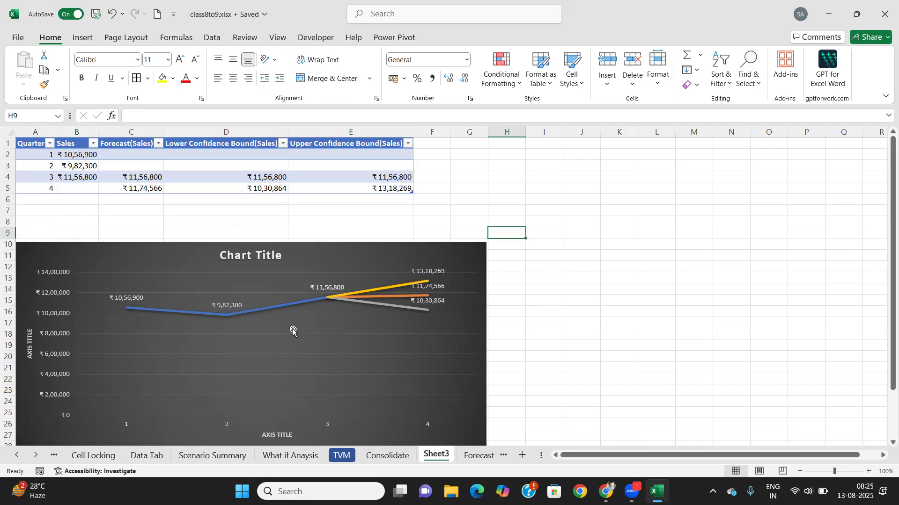
left_click(475, 456)
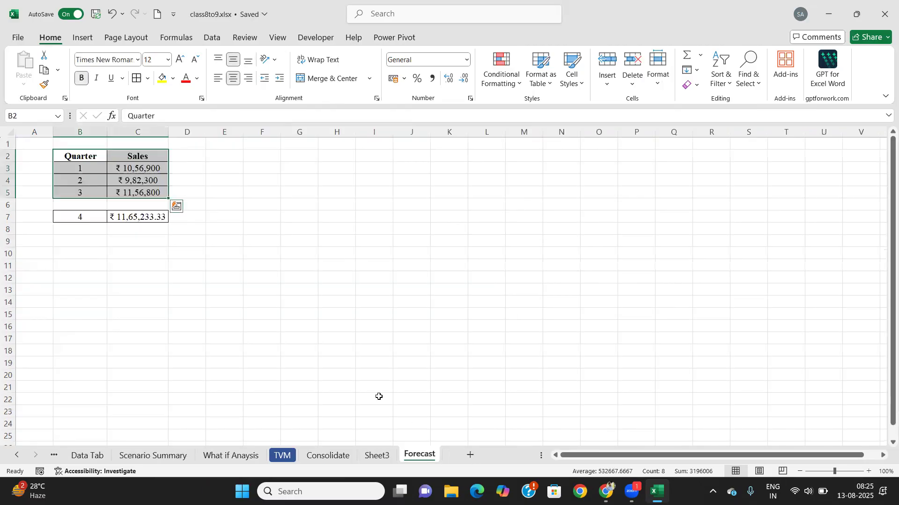
left_click(131, 227)
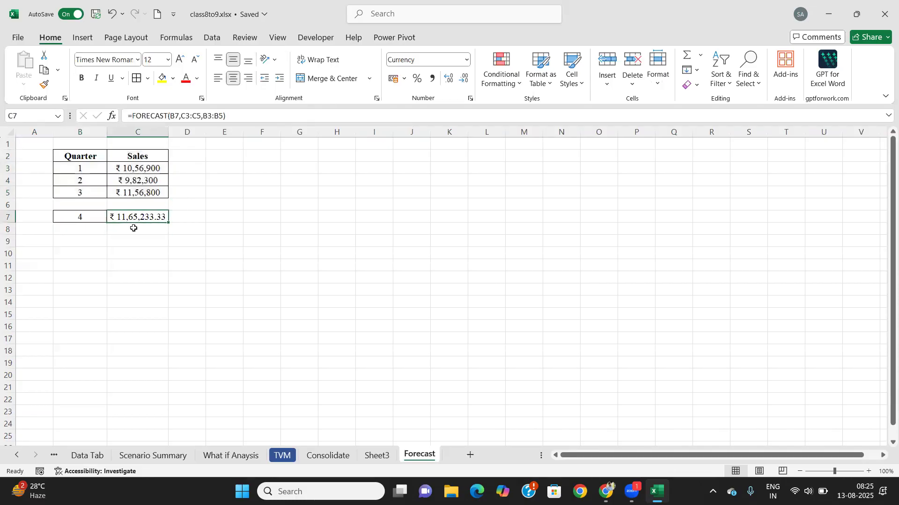
left_click(369, 456)
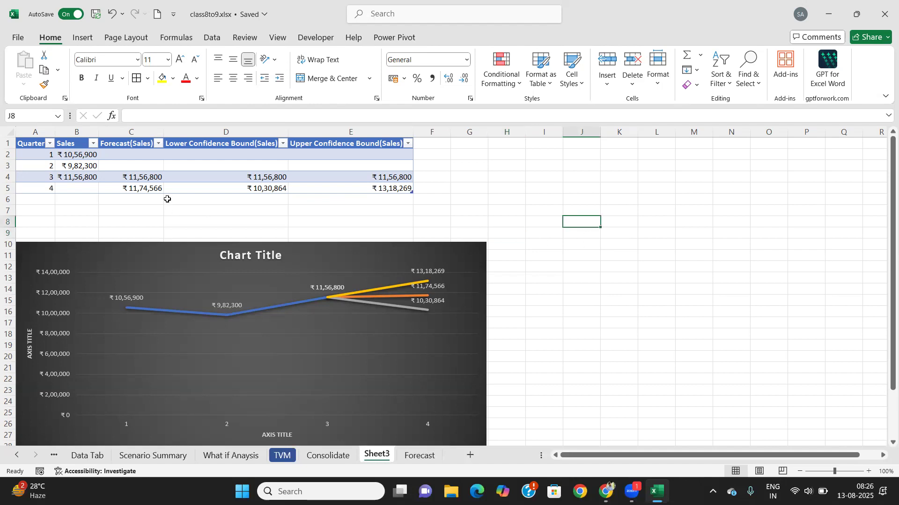
left_click(157, 188)
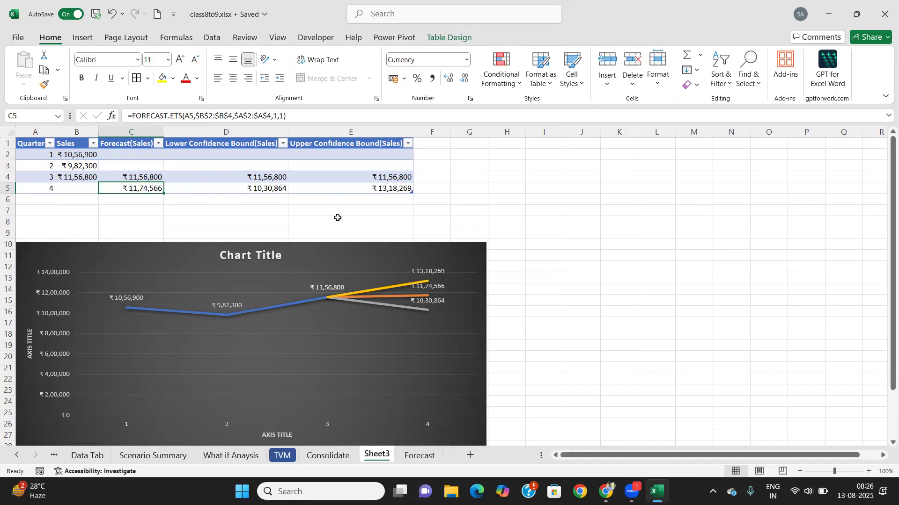
Step: Look up the available FORECAST functions by starting a formula with =for in K8, and discard the entry
left_click(602, 224)
type("=")
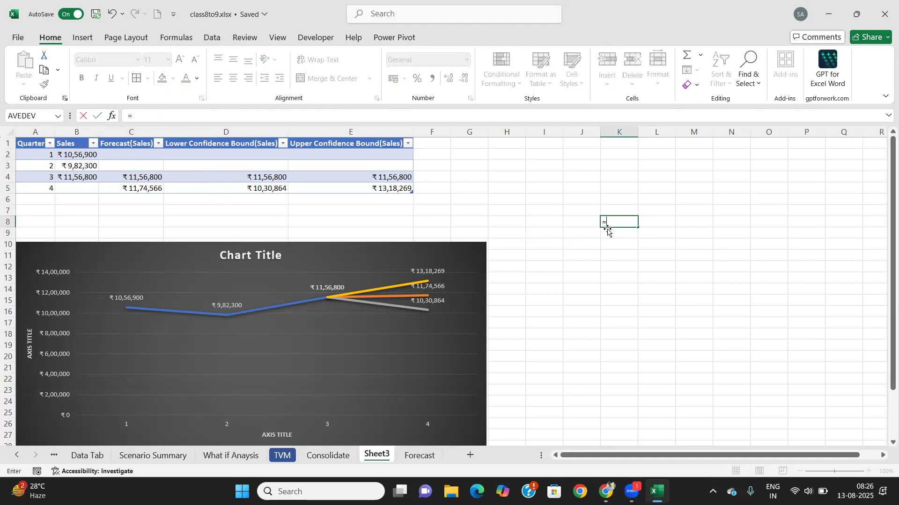
type("for")
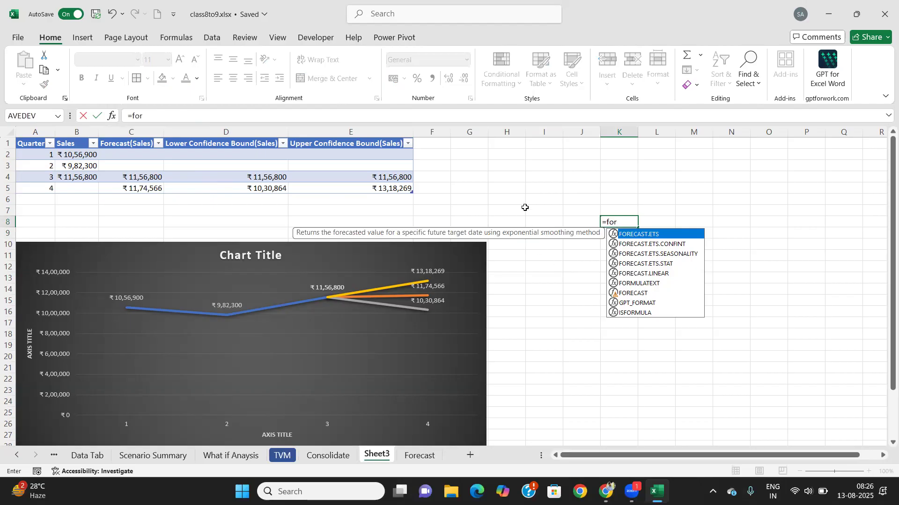
key("BackSpace")
key("BackSpace")
key("BackSpace")
key("Escape")
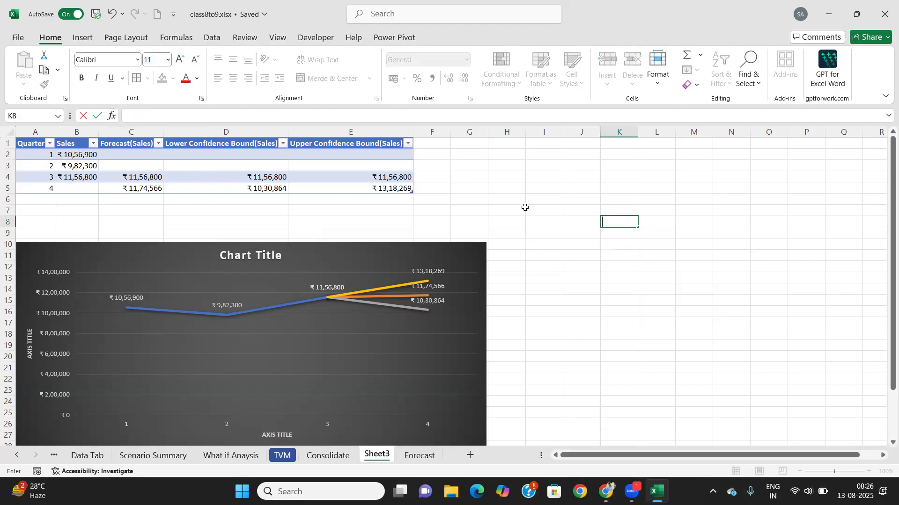
left_click(612, 260)
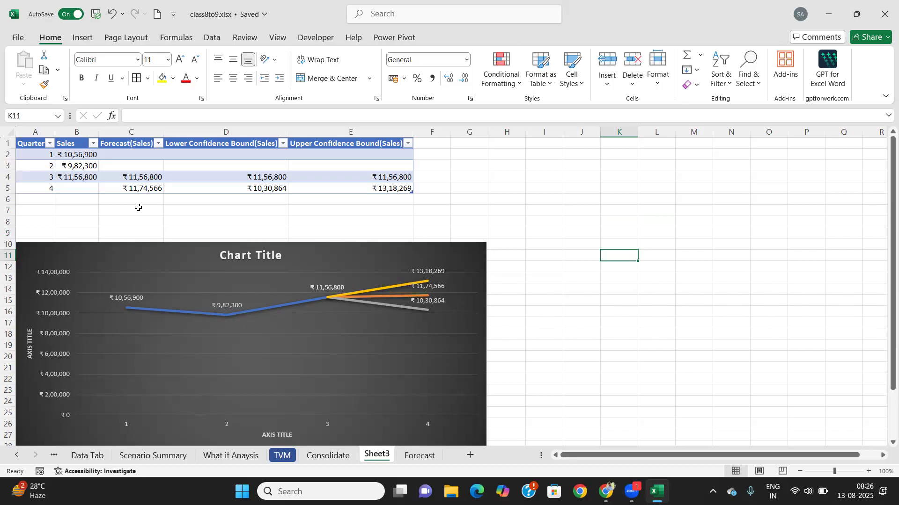
Step: Review the FORECAST.ETS formula in C5 and the forecast chart with its legend below the table
left_click(135, 188)
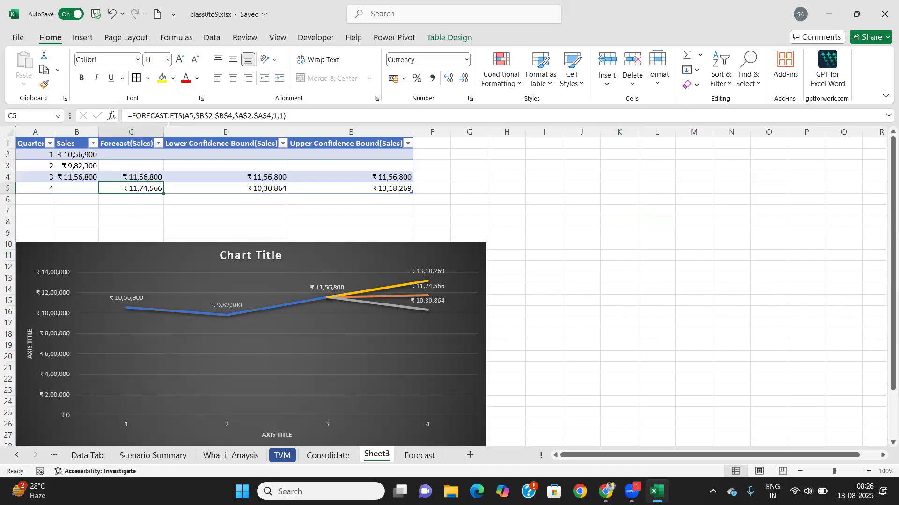
left_click(157, 208)
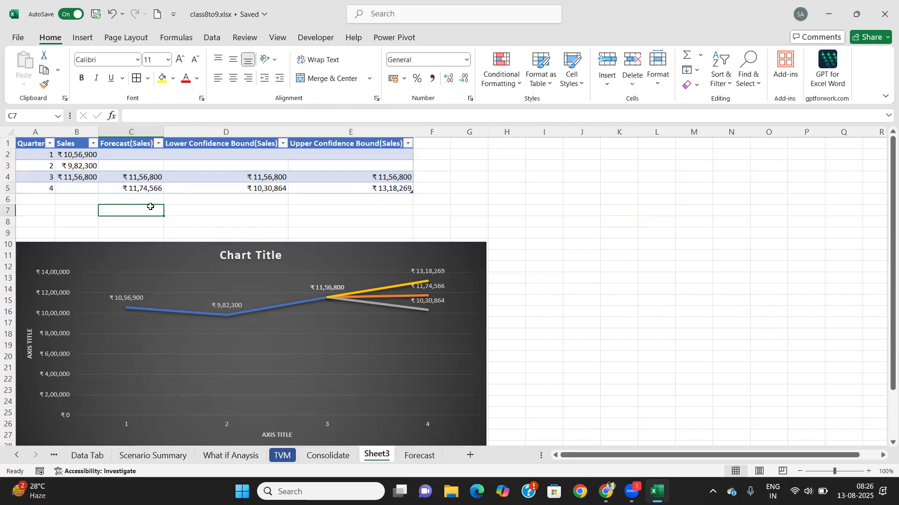
scroll(186, 233, "down", 1)
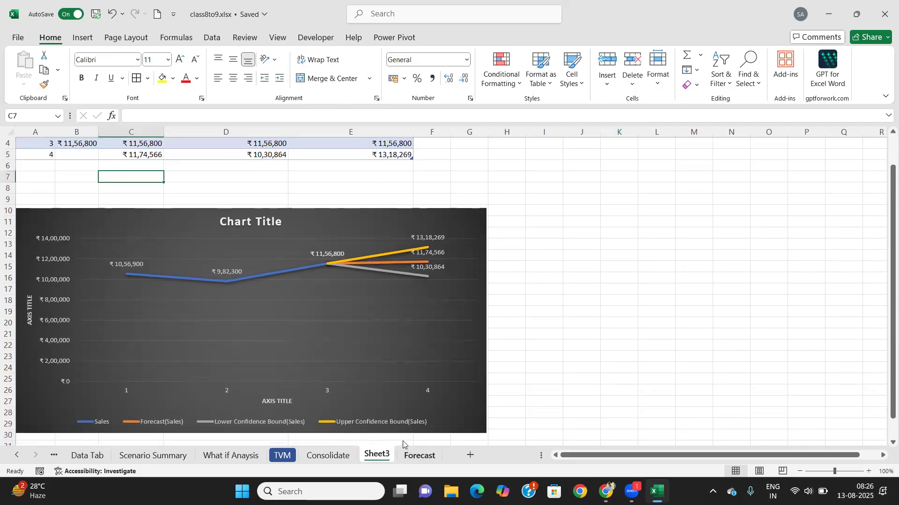
scroll(106, 174, "up", 1)
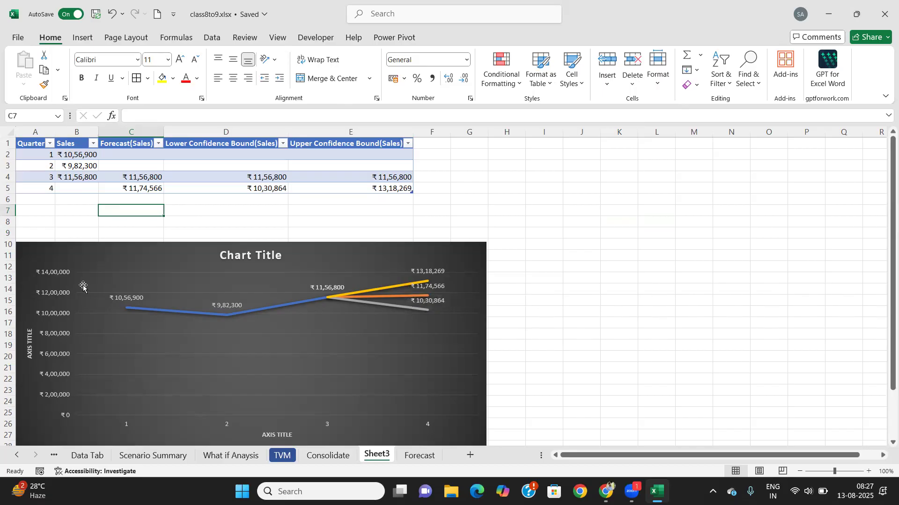
scroll(83, 286, "down", 1)
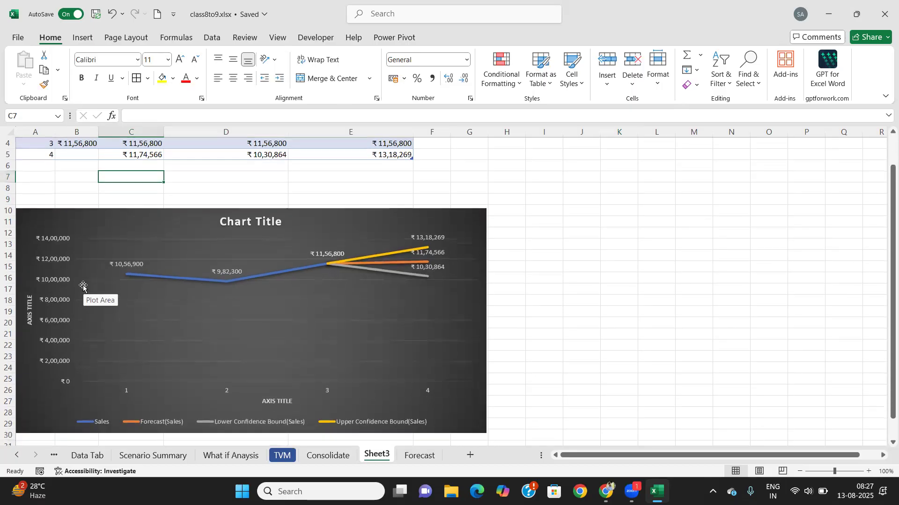
scroll(83, 287, "down", 2)
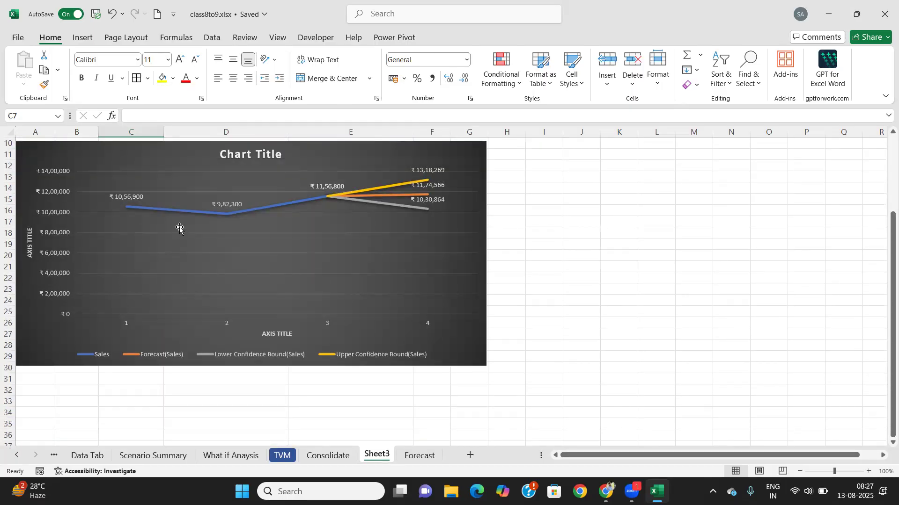
scroll(178, 224, "up", 3)
left_click(210, 210)
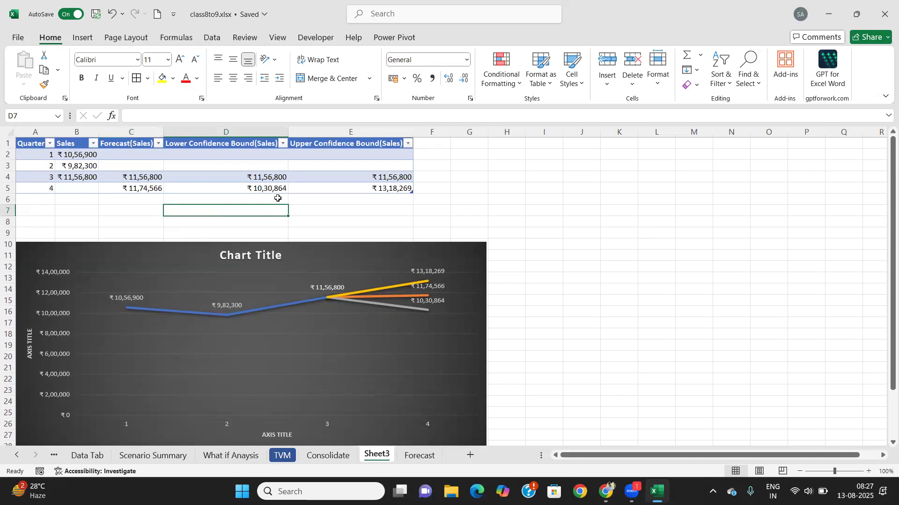
Step: Extend the quarter 4 forecast row A5:E5 down to row 7 to forecast quarters 5 and 6
left_click(45, 186)
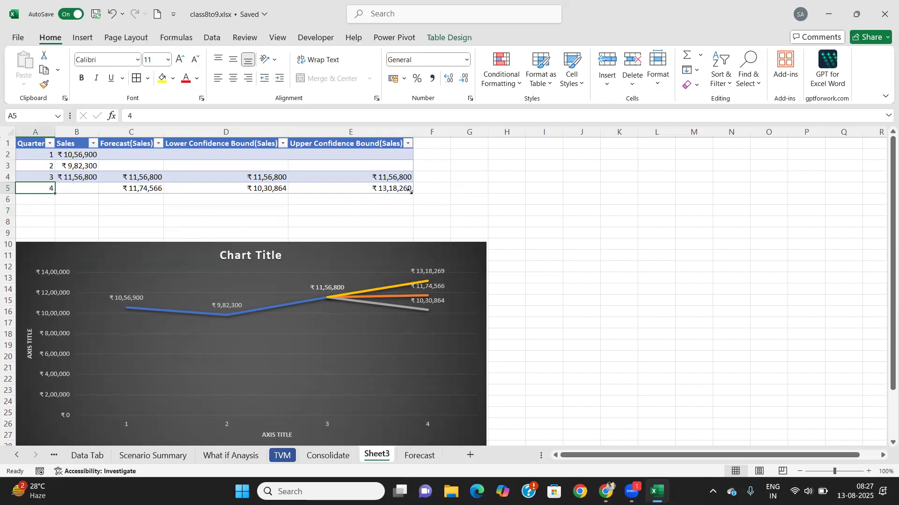
left_click_drag(30, 186, 414, 213)
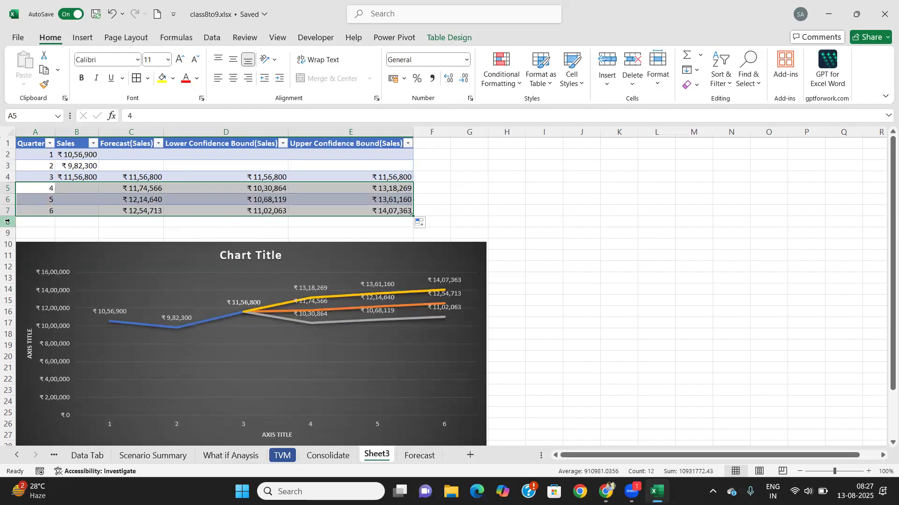
left_click(35, 202)
left_click(35, 211)
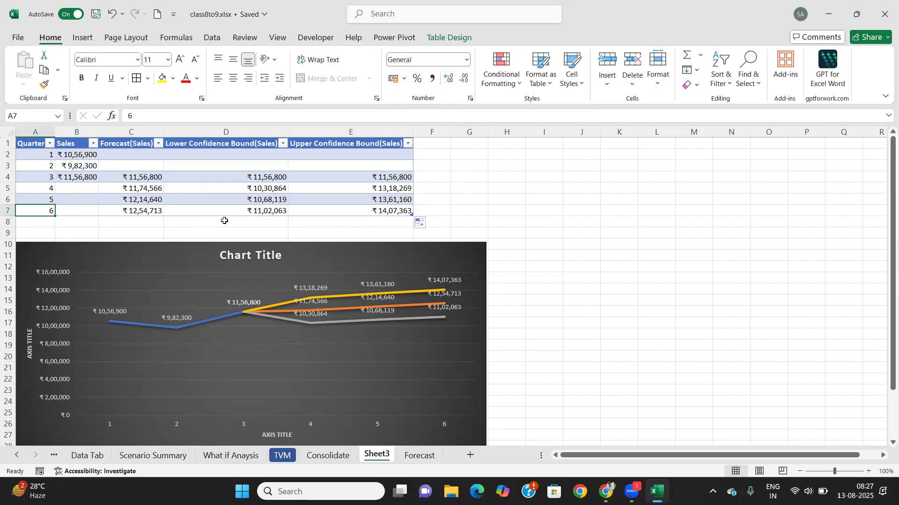
Step: Examine the quarter 4, 5 and 6 rows of the table and the extended forecast lines in the chart
left_click(64, 188)
left_click(38, 191)
left_click(36, 199)
left_click(36, 208)
left_click(36, 199)
left_click(36, 189)
left_click(36, 209)
left_click(37, 199)
left_click(36, 188)
left_click(34, 200)
left_click(32, 209)
scroll(300, 316, "down", 2)
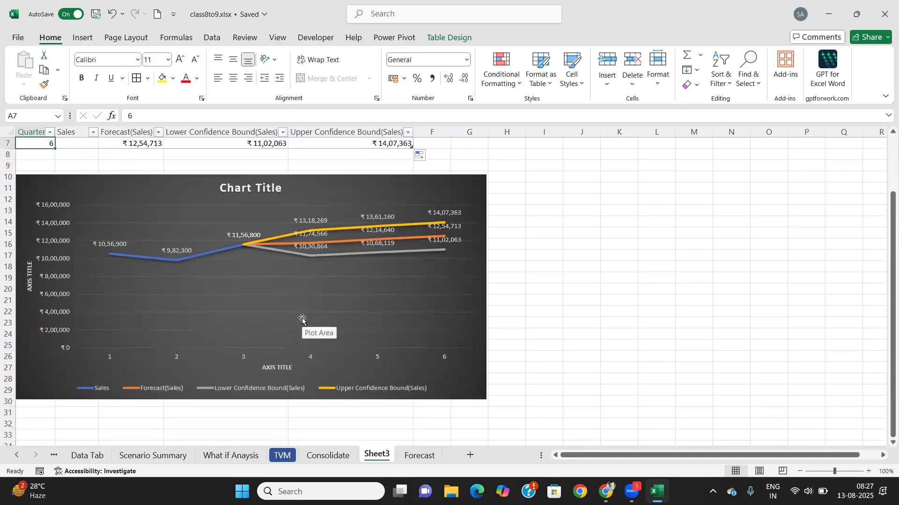
scroll(303, 329, "up", 2)
left_click(585, 252)
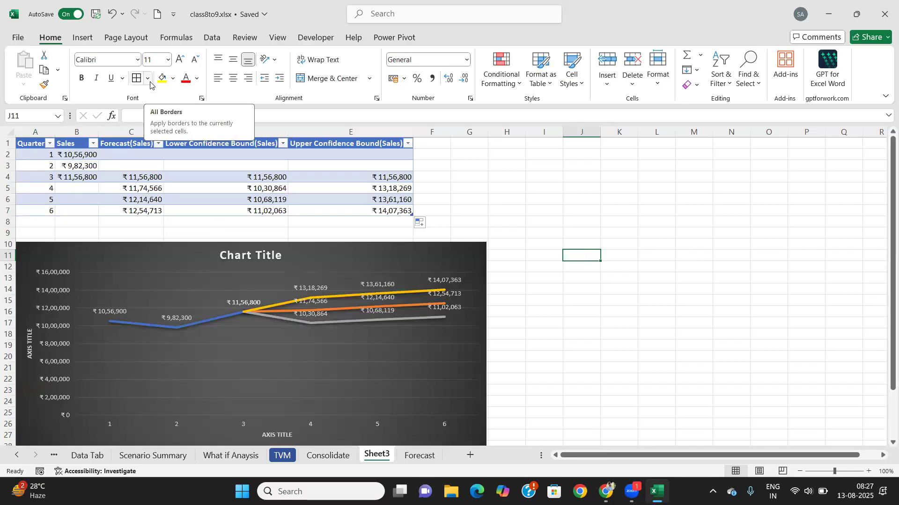
left_click(212, 37)
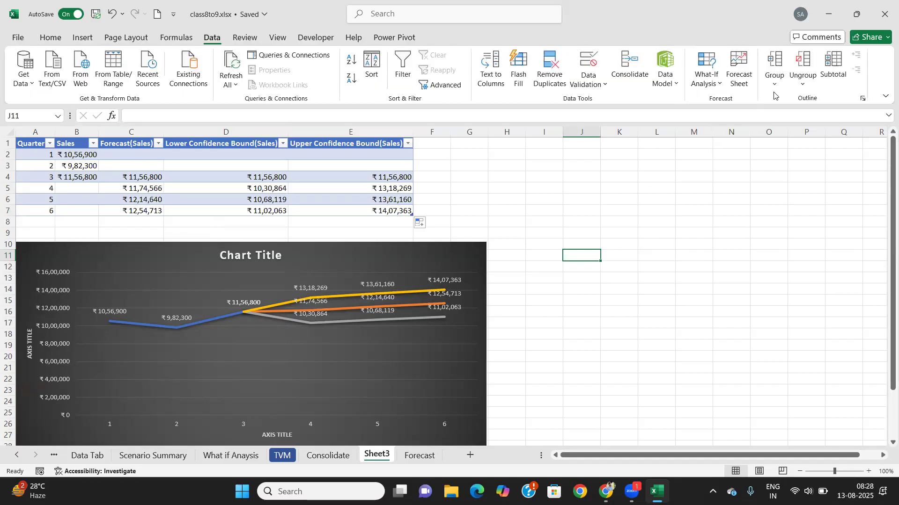
left_click(803, 84)
left_click(808, 87)
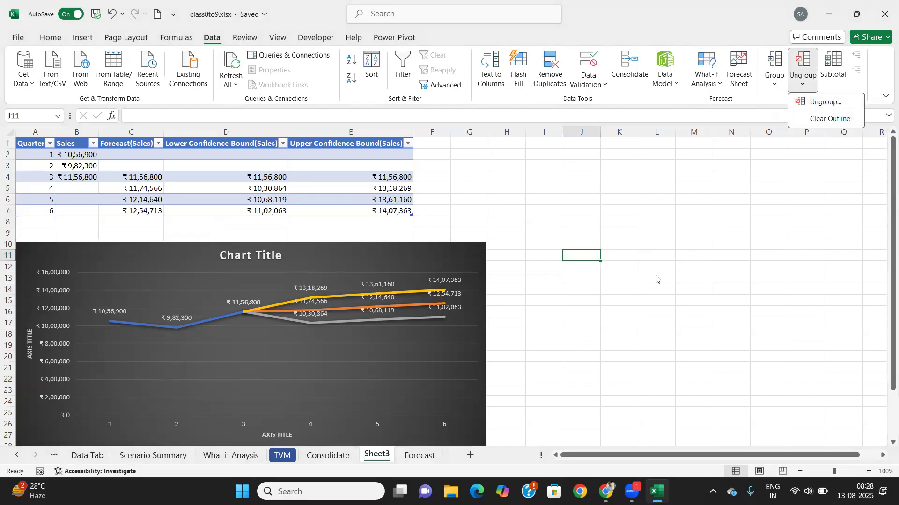
left_click(576, 331)
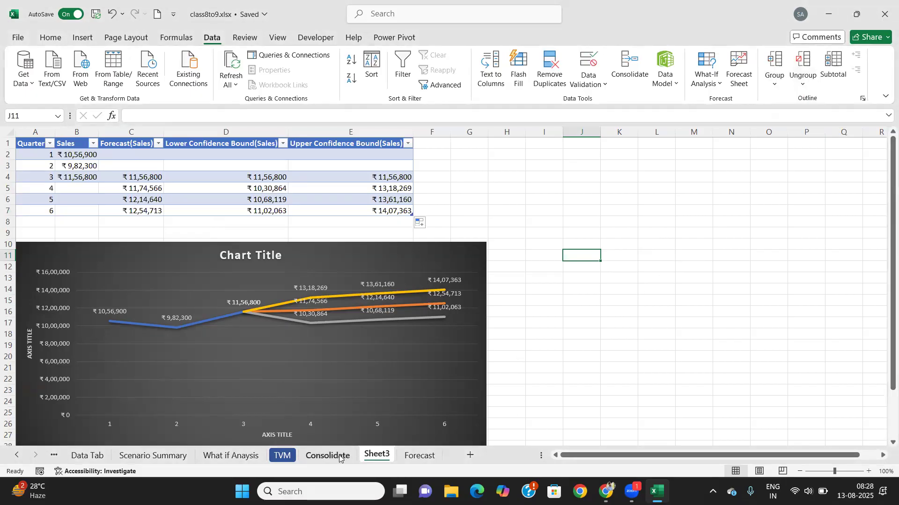
Step: Look through the workbook's earlier sheets, from Consolidate back to Conditional Formatting, and bring the last sheets back into view
left_click(339, 457)
left_click(231, 455)
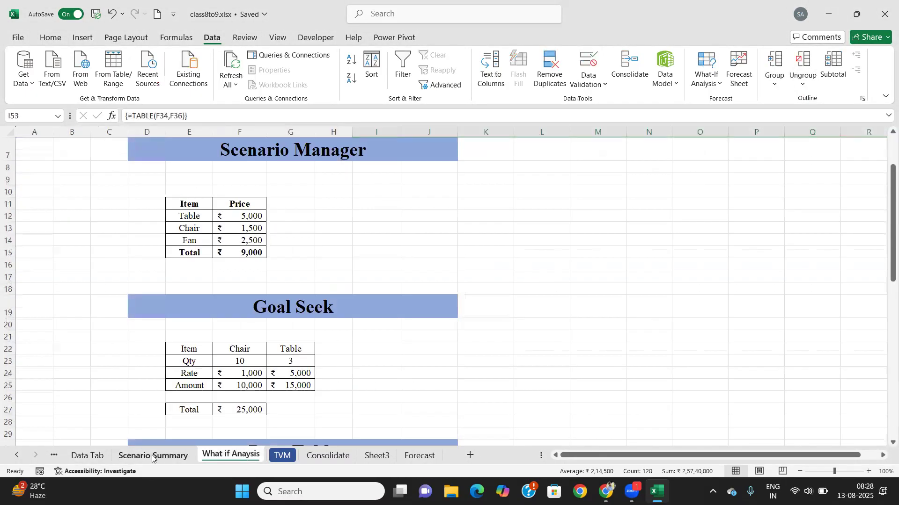
left_click(152, 456)
left_click(87, 456)
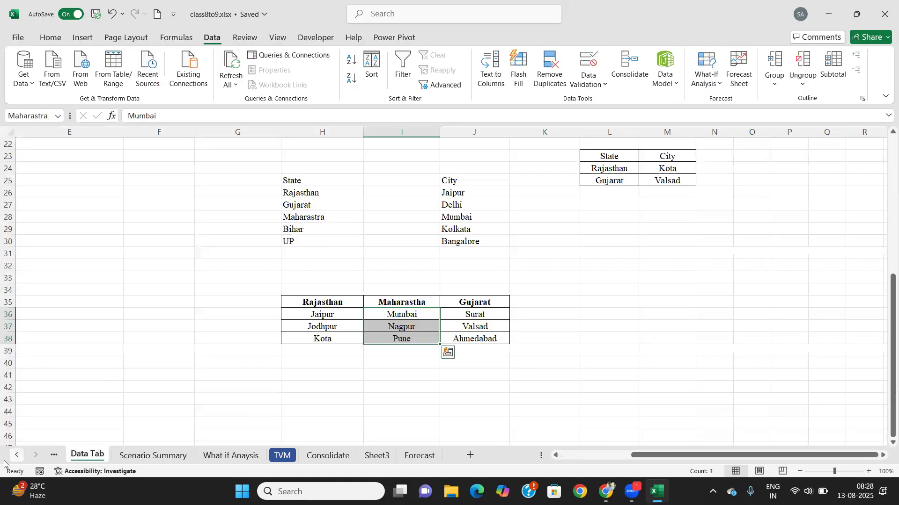
left_click(15, 456)
left_click(15, 456)
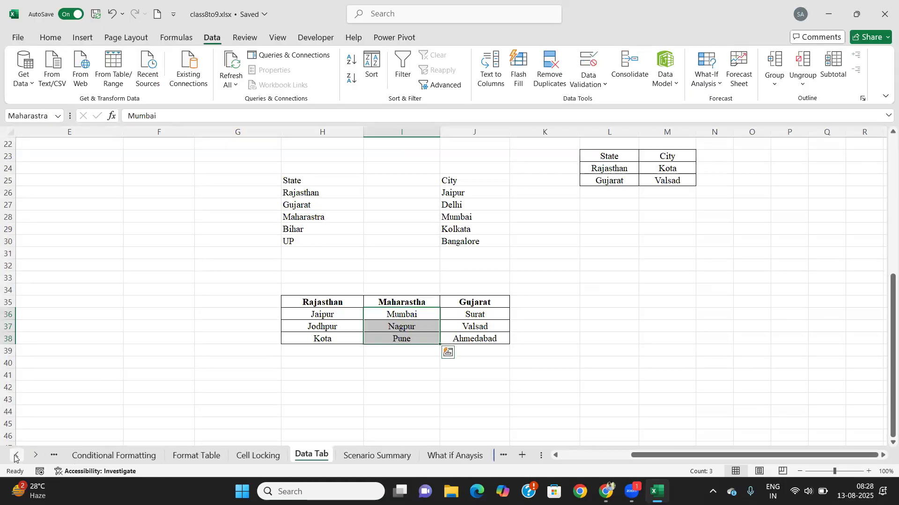
left_click(256, 458)
left_click(196, 456)
left_click(75, 456)
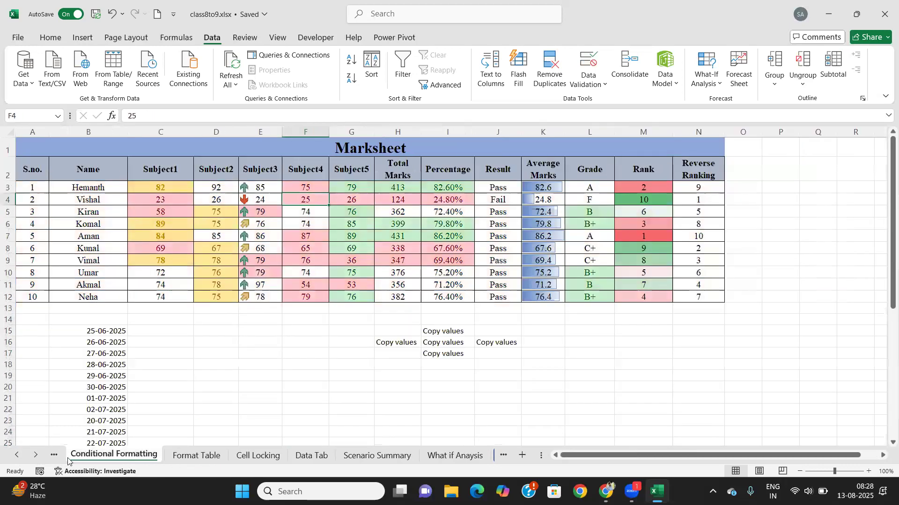
left_click(14, 455)
left_click(13, 454)
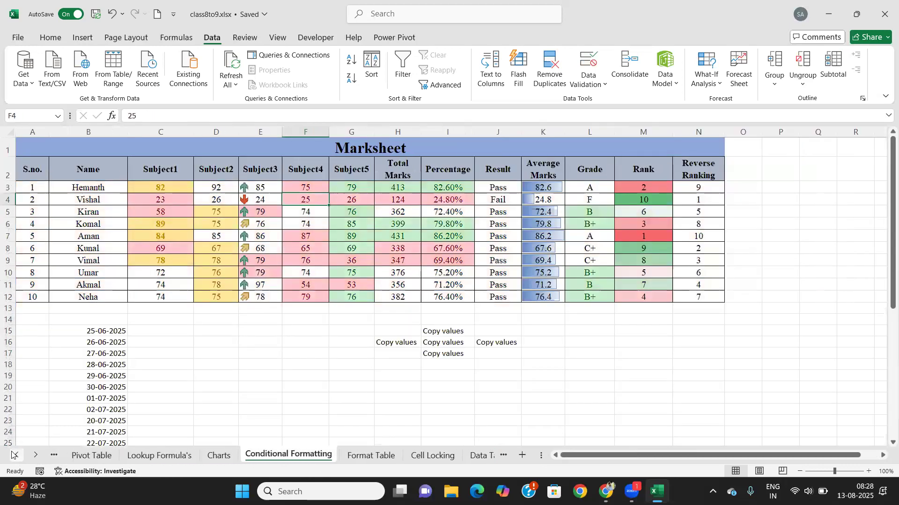
left_click(35, 455)
left_click(35, 455)
left_click(35, 455)
left_click(35, 455)
left_click(35, 455)
left_click(35, 455)
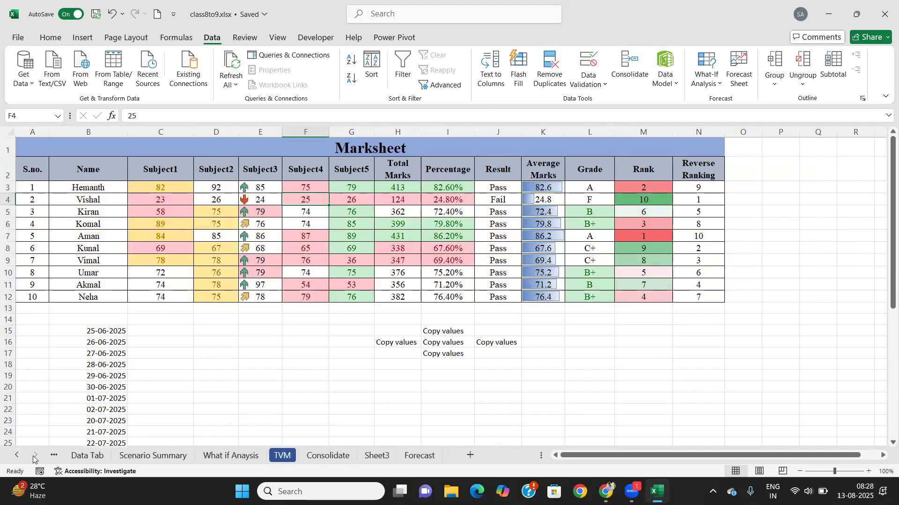
Step: Add a new worksheet and enter the headers S.No., Items and Price in B2:D2
left_click(470, 457)
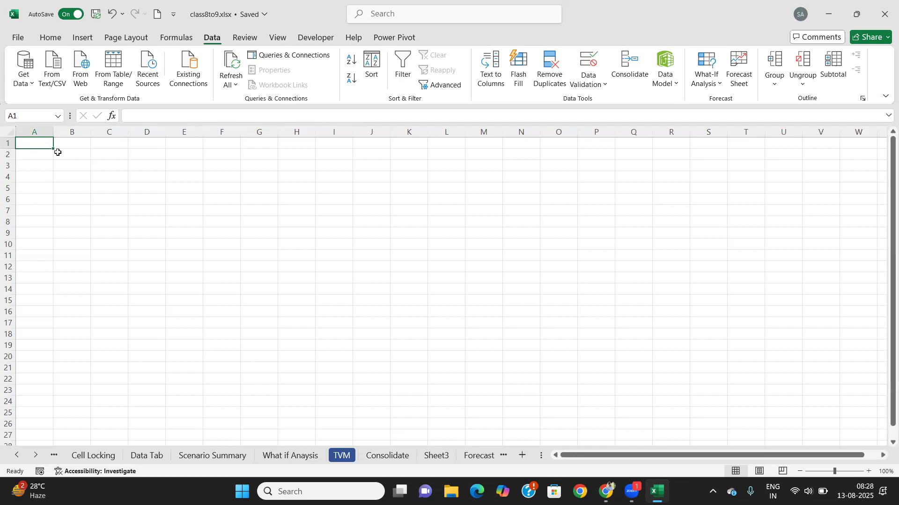
left_click(69, 154)
type("S.No.")
key("Tab")
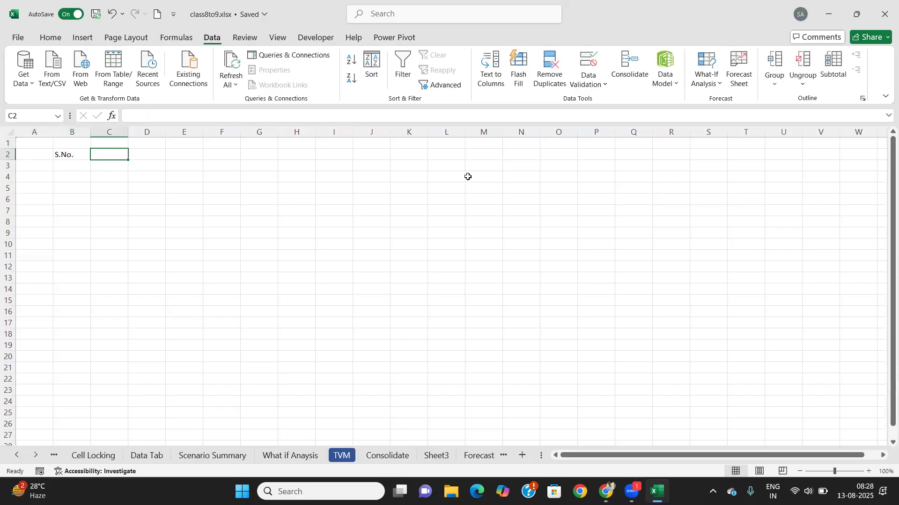
type("Items")
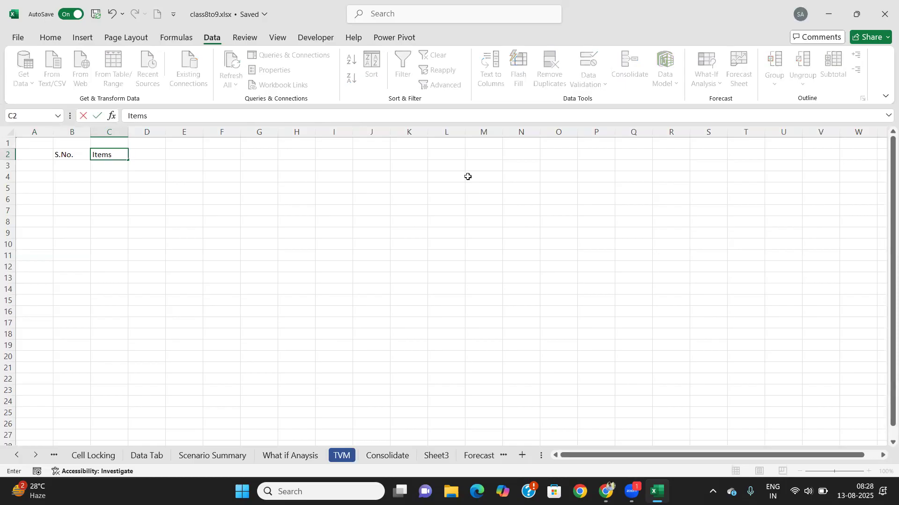
key("Tab")
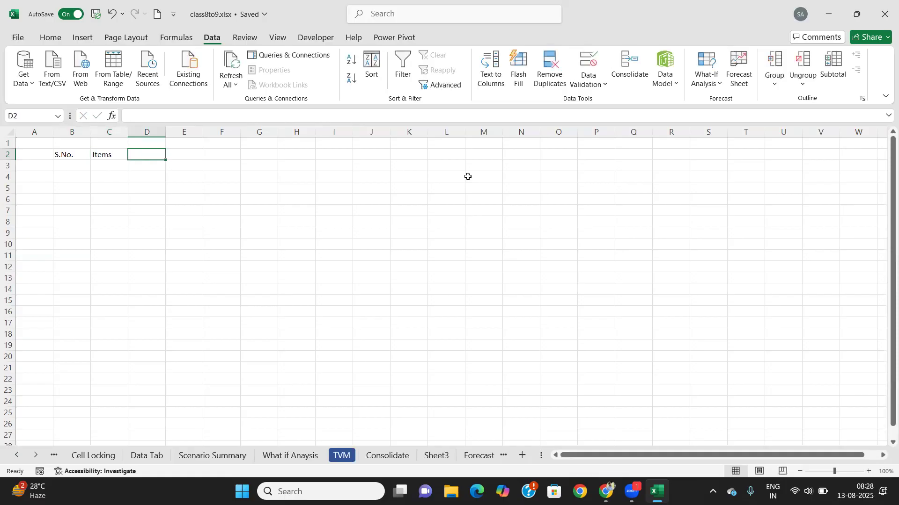
type("Price")
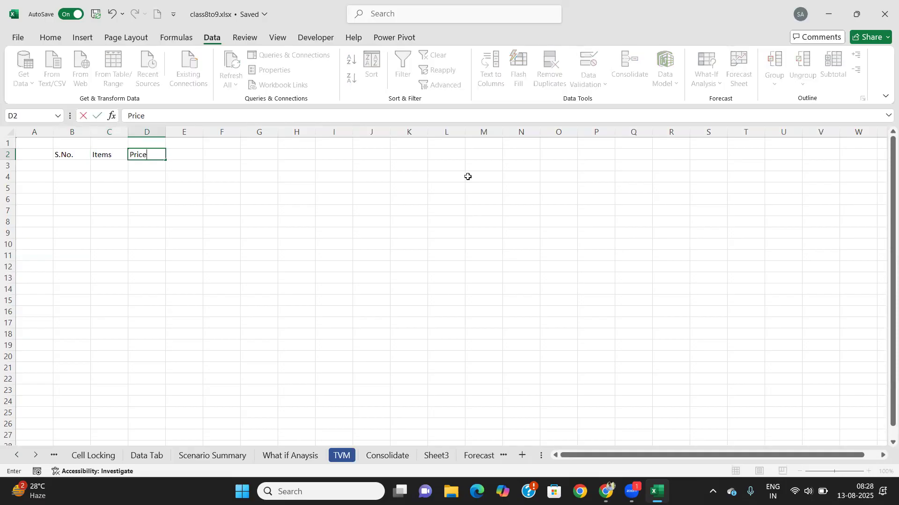
key("Tab")
key("Down")
key("Left")
key("Left")
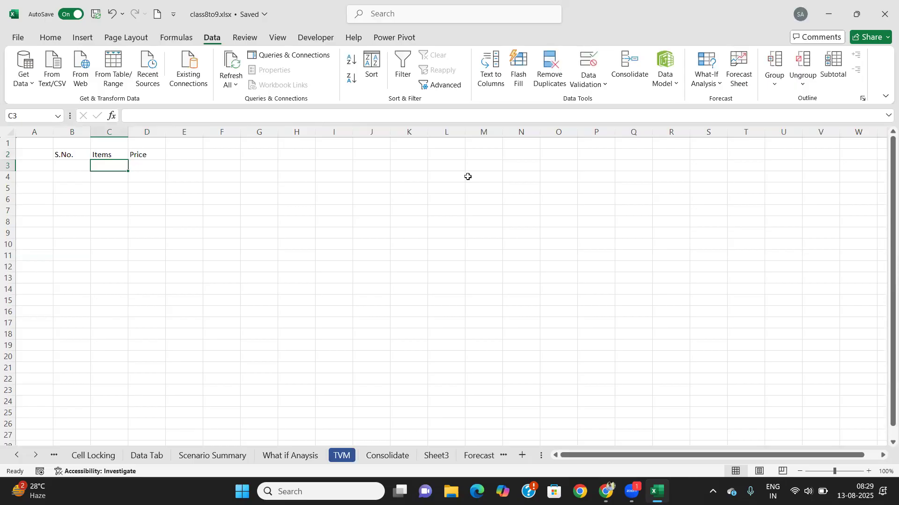
Step: Set the font of the whole new sheet to Times New Roman, size 12
left_click(59, 191)
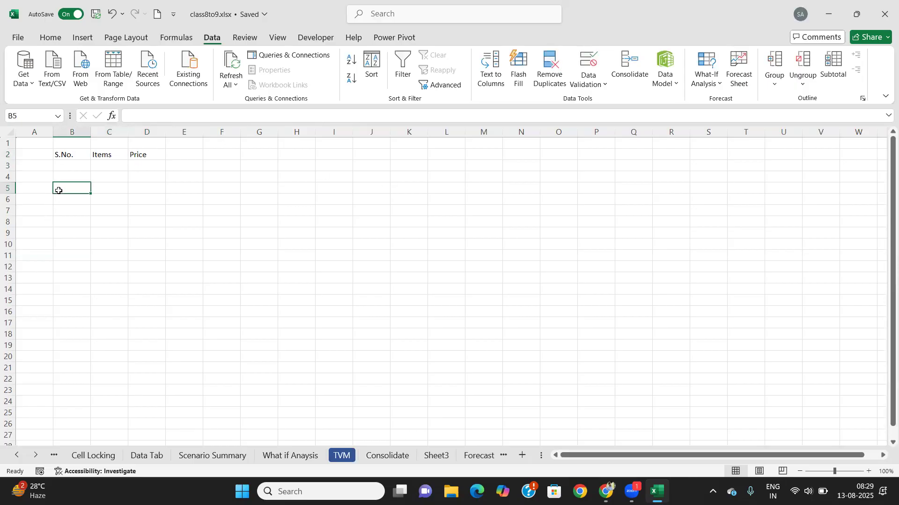
key("ctrl+a")
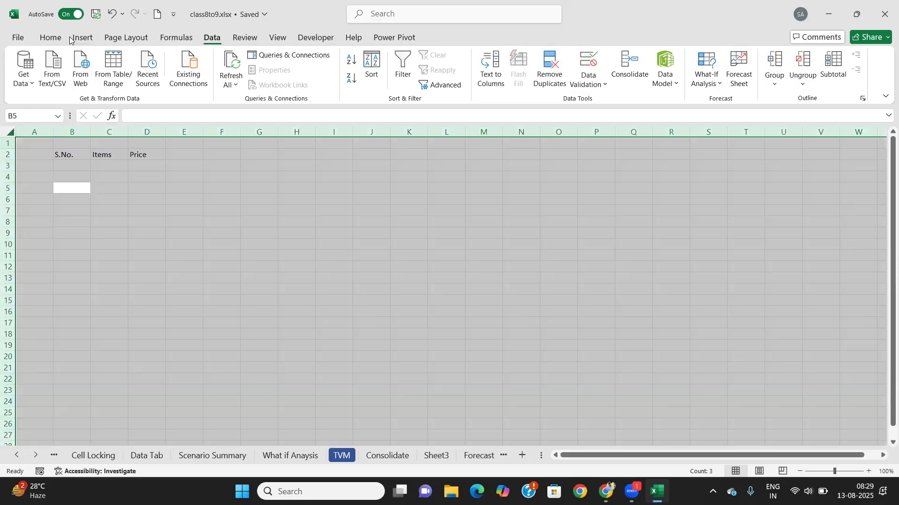
left_click(55, 38)
left_click(111, 62)
type("Times New Roman")
key("Tab")
type("12")
key("Tab")
left_click(85, 266)
left_click(65, 156)
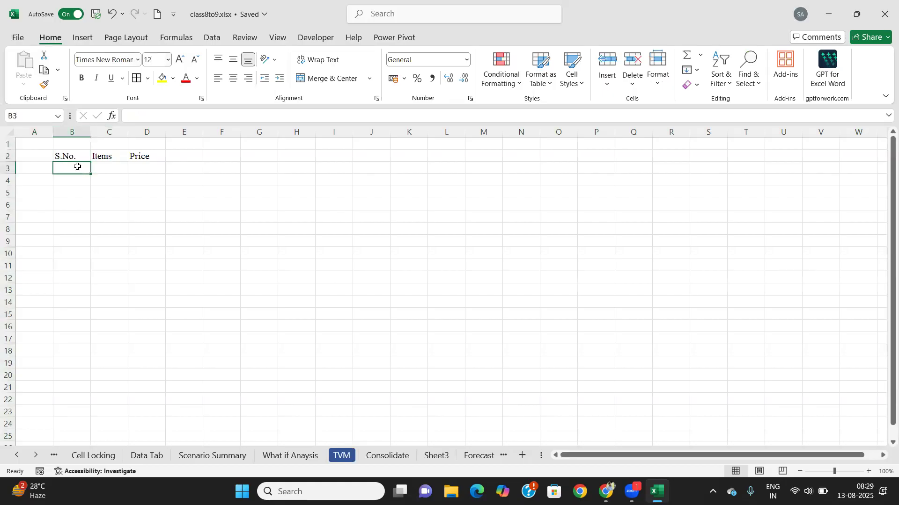
Step: Enter Keyboard as the first item in C3, and widen the Items and Price columns while narrowing the S.No. column
left_click(98, 174)
type("Le")
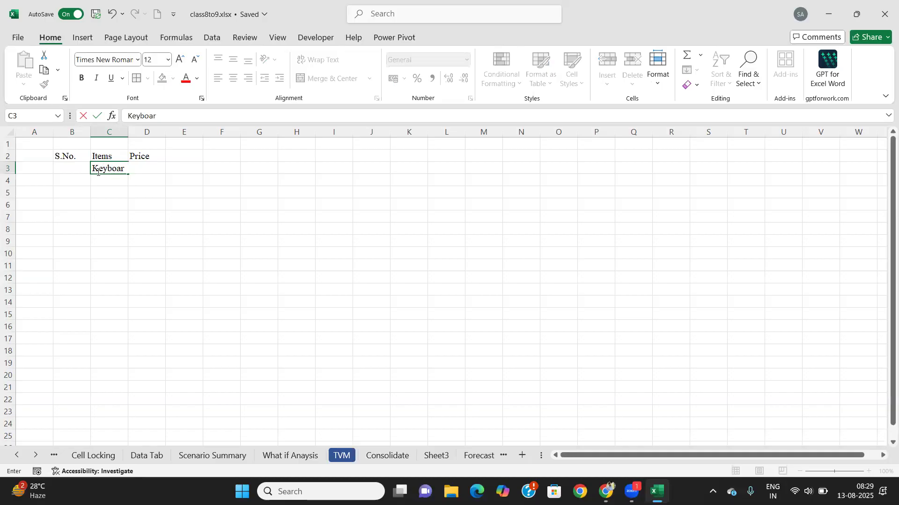
key("Tab")
left_click_drag(128, 133, 160, 132)
left_click_drag(90, 137, 83, 133)
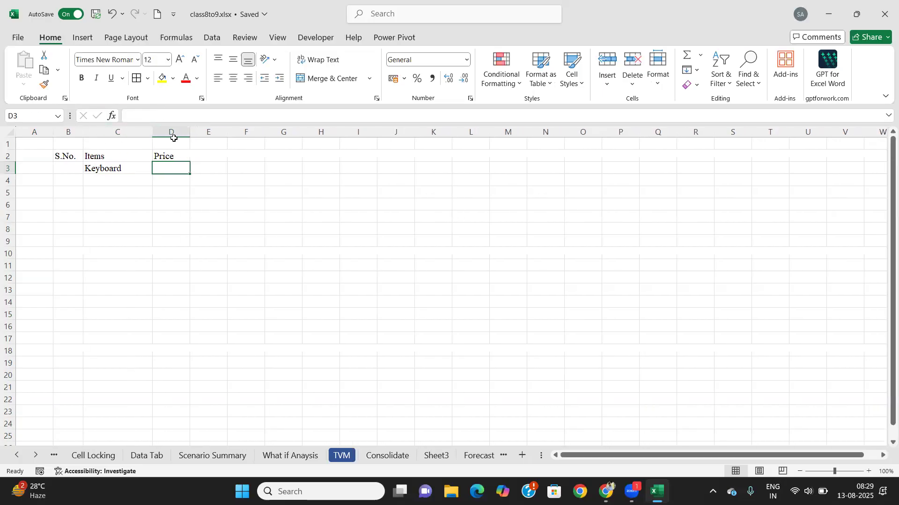
left_click_drag(189, 132, 215, 133)
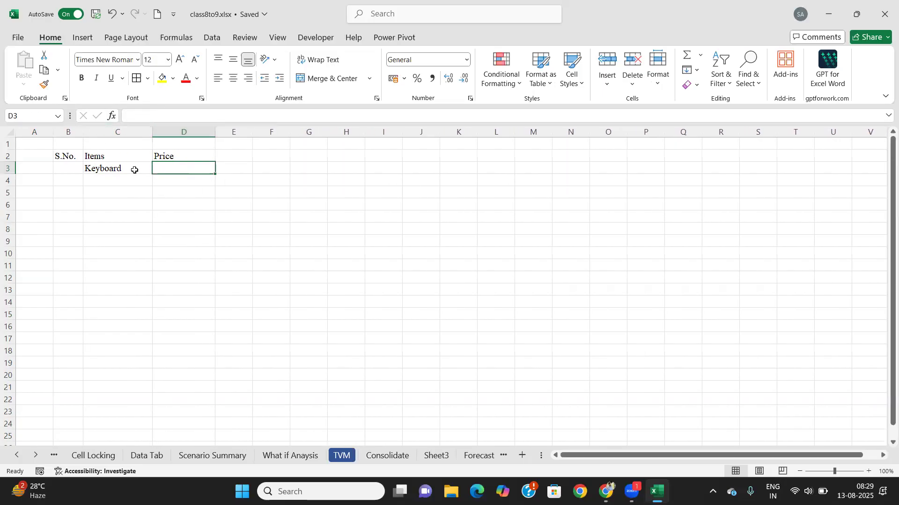
Step: Fill Keyboard from C3 down through C7
left_click(134, 168)
left_click_drag(152, 173, 146, 229)
Step: Enter Mouse in C8 and fill it down through C13
left_click(125, 230)
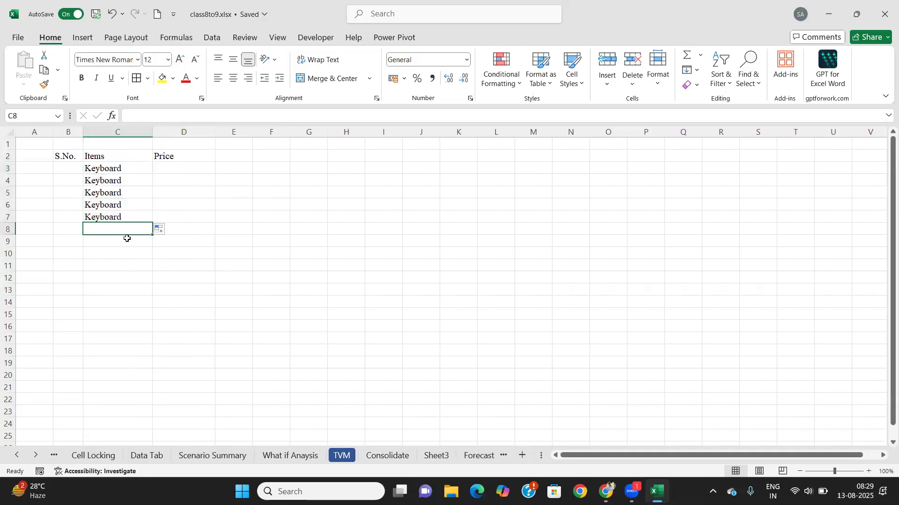
key("F2")
type("Mouse")
key("Tab")
left_click(113, 228)
left_click_drag(153, 233, 148, 295)
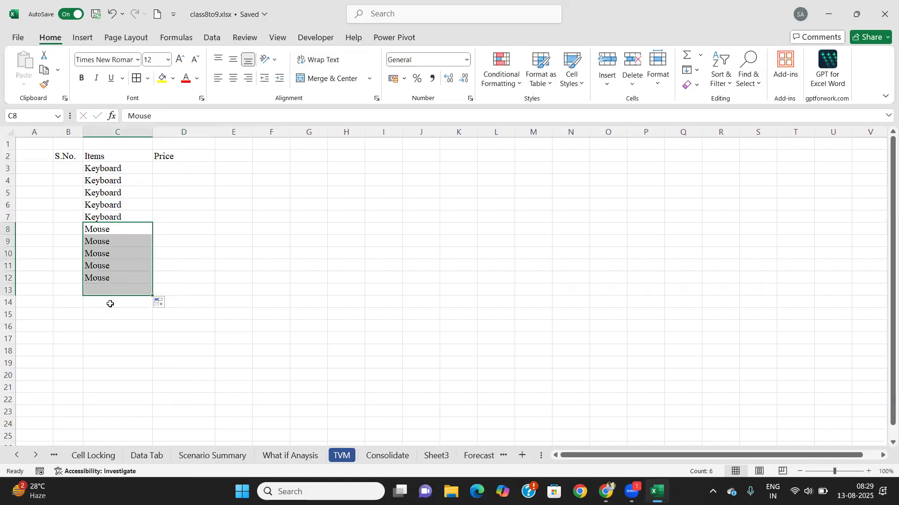
Step: Enter CPU in C14 and fill it down through C17
left_click(99, 306)
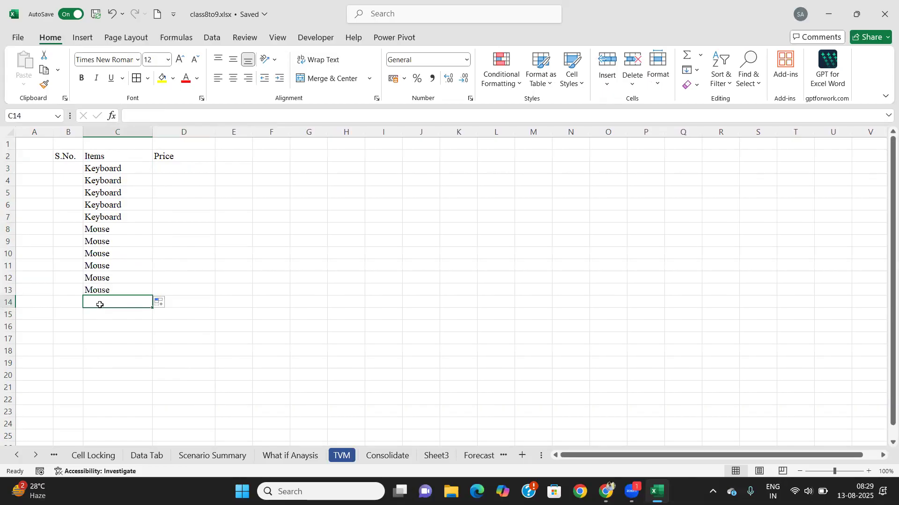
type("CPU")
key("Tab")
left_click(139, 307)
left_click_drag(150, 307, 153, 344)
Step: Enter Printer in C18 and fill it down through C21
left_click(105, 354)
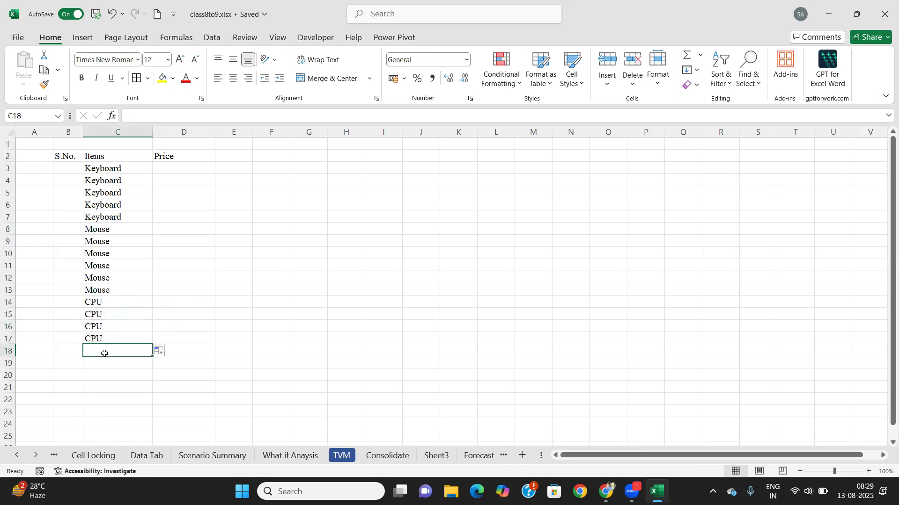
type("Prin")
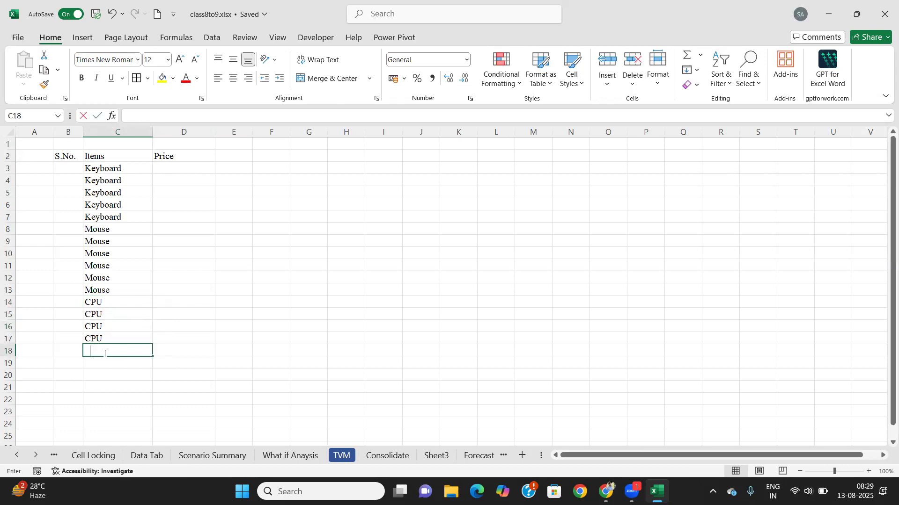
type("ter")
key("Tab")
left_click(105, 353)
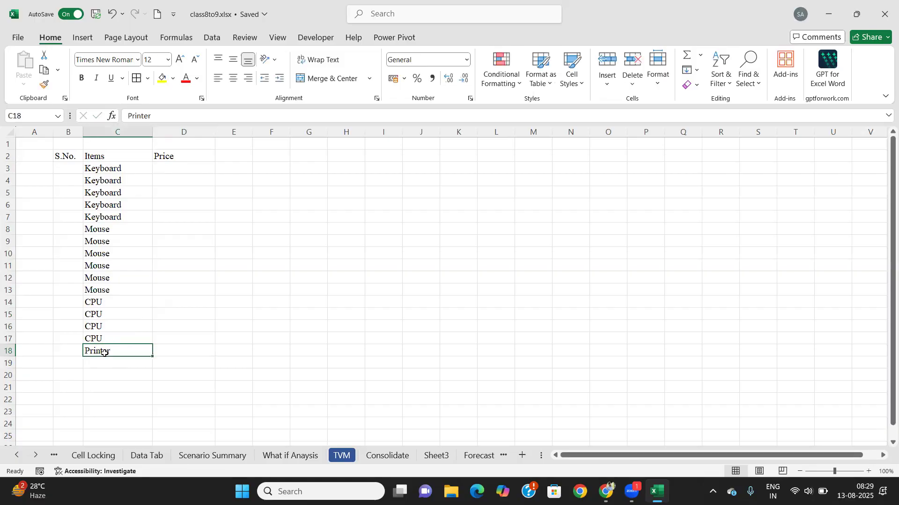
left_click_drag(152, 354, 154, 394)
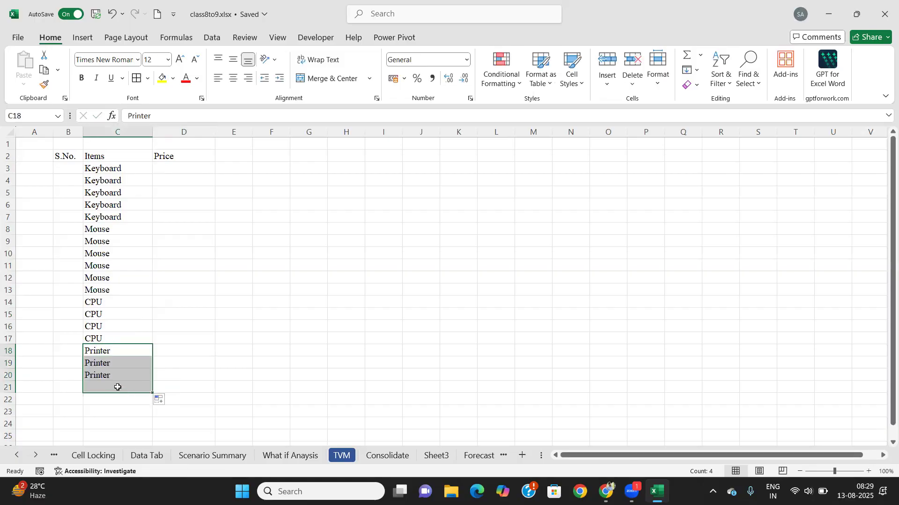
Step: Number the items in the S.No. column by entering 1 and 2 in B3:B4 and filling the series down to B21
left_click(62, 172)
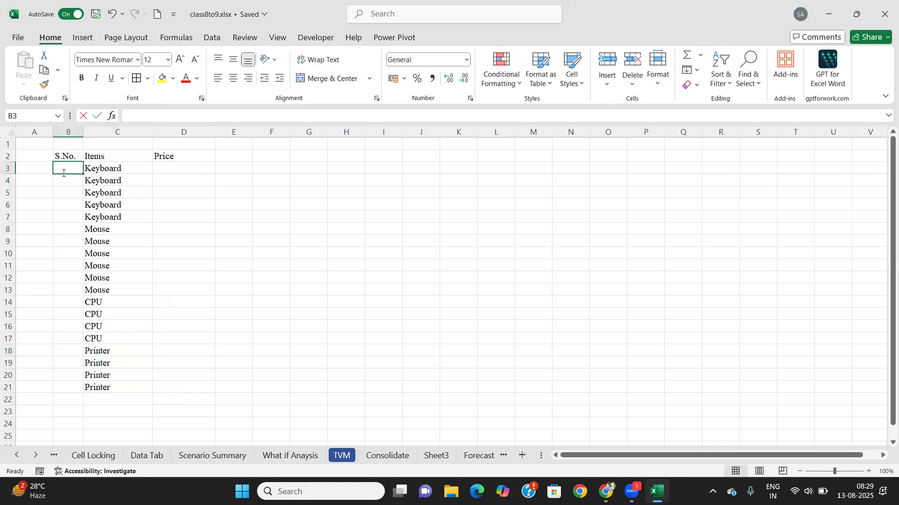
type("1")
key("Return")
type("2")
left_click(62, 172)
left_click_drag(62, 174, 75, 389)
left_click(170, 169)
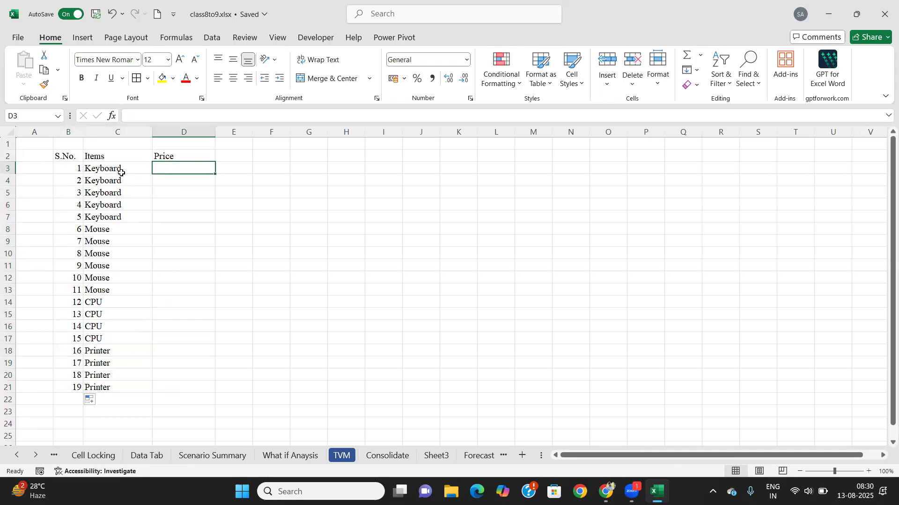
Step: Enter Keyboard prices of 1000 and 1200 in D3 and D4, and extend the series down to D7
type("1000")
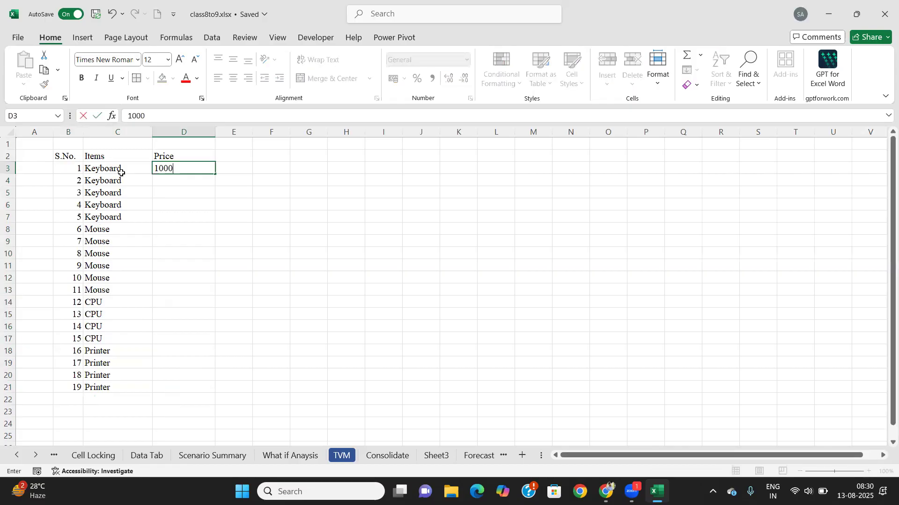
key("Return")
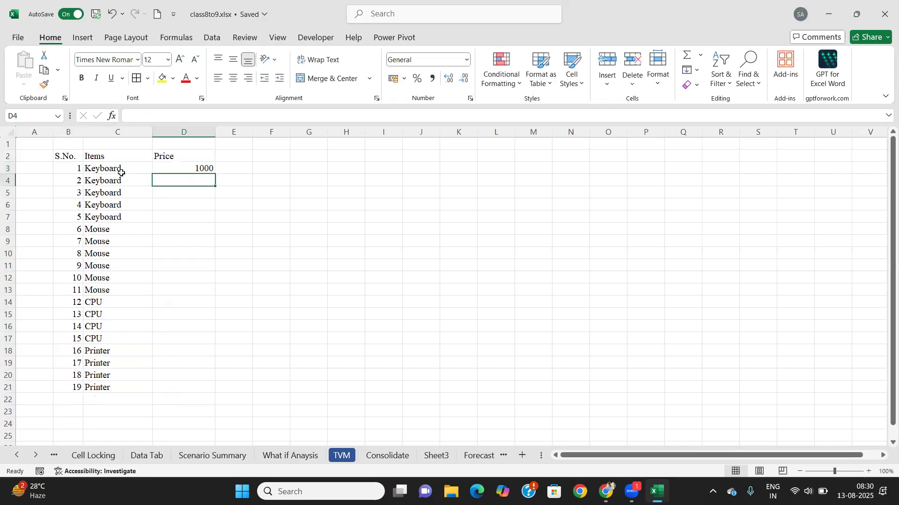
type("1200")
key("Return")
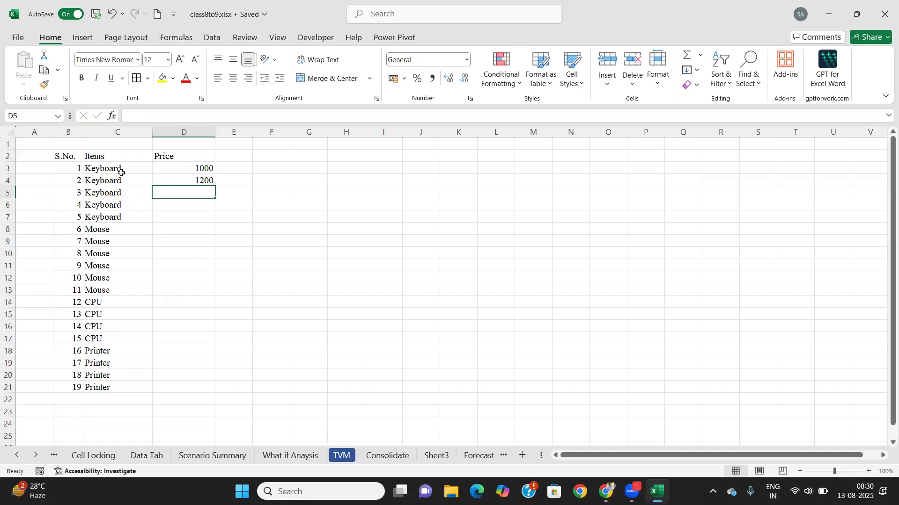
left_click_drag(187, 165, 216, 218)
Step: Enter Mouse prices of 500 and 700 in D8 and D9, and extend the series down to D13
left_click(179, 230)
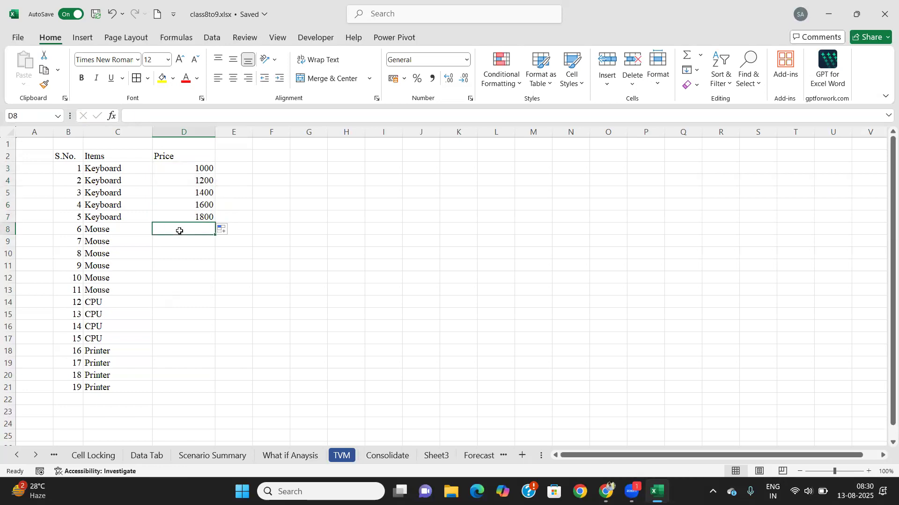
type("500")
key("Return")
type("700")
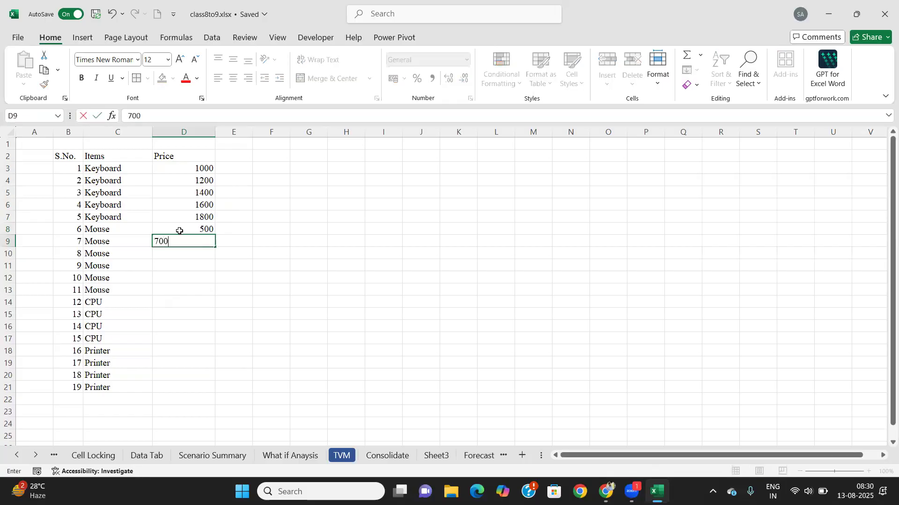
key("Return")
left_click_drag(180, 231, 206, 292)
Step: Enter CPU prices of 9000 and 10000 in D14 and D15, and extend the series down to D17
left_click(197, 302)
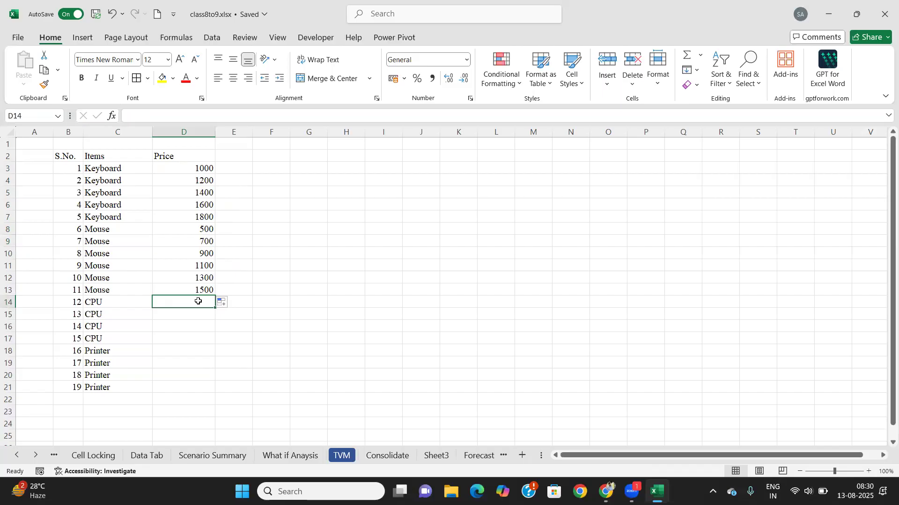
type("9000")
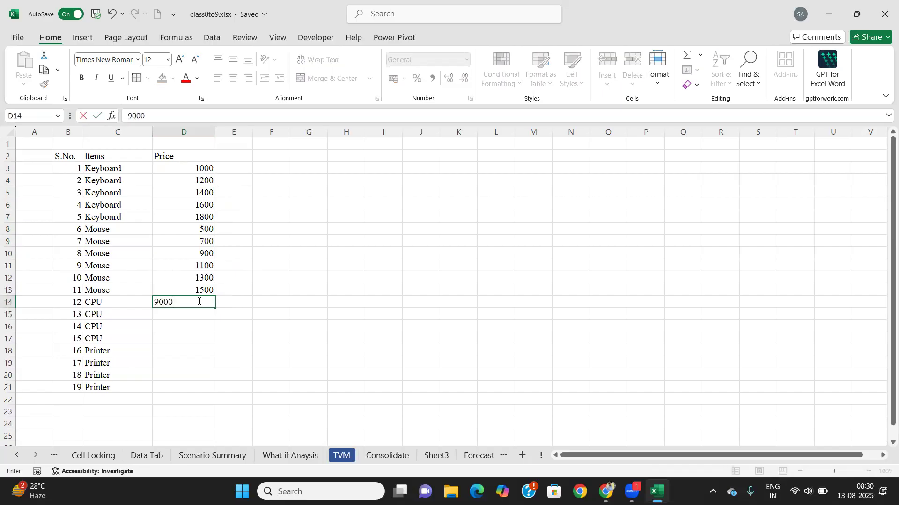
key("Return")
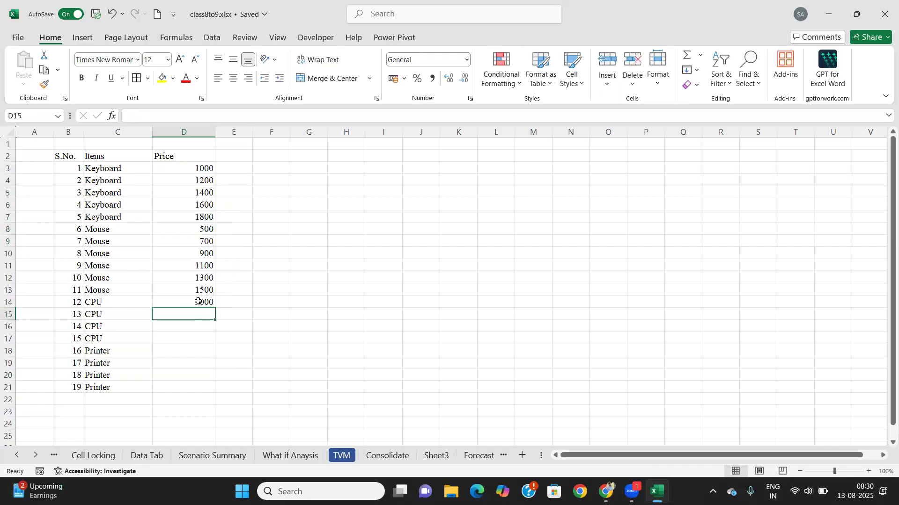
type("10000")
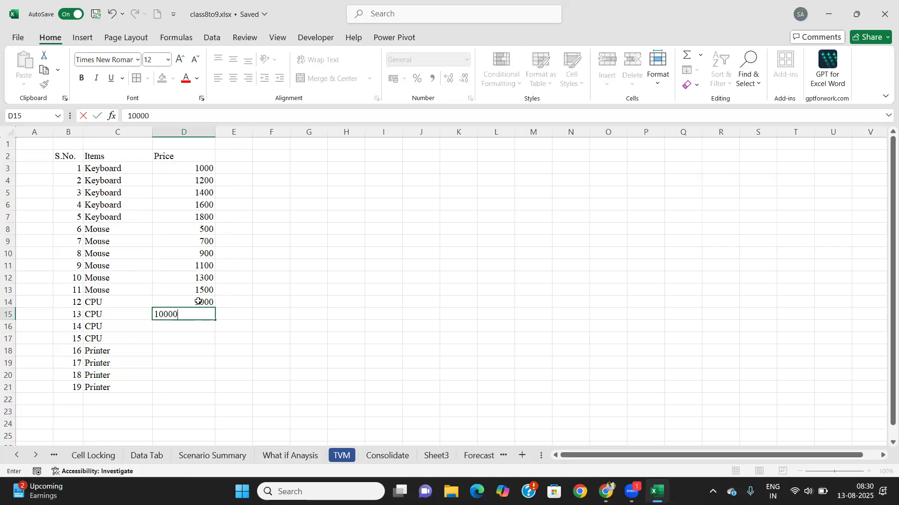
key("Return")
left_click_drag(199, 301, 215, 344)
Step: Enter Printer prices of 12500 and 13500 in D18 and D19, and extend the series down to D21
left_click(190, 352)
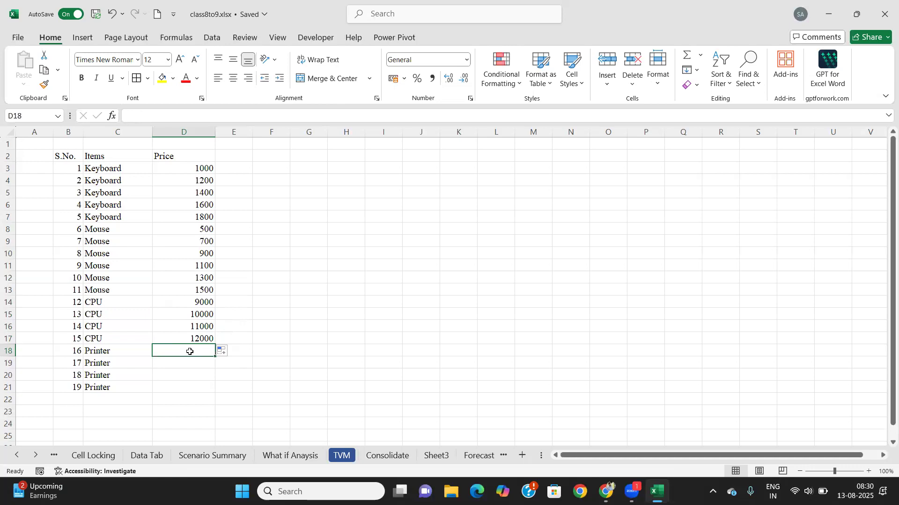
type("12500")
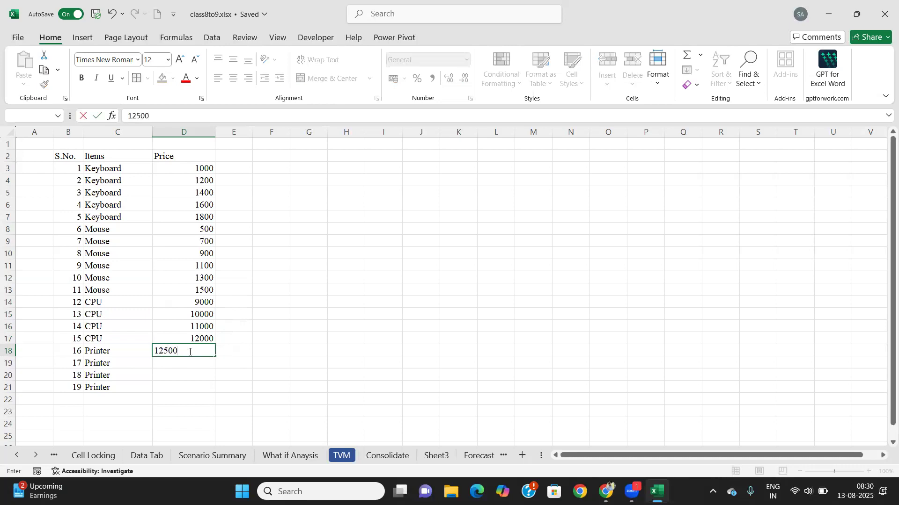
key("Return")
type("135")
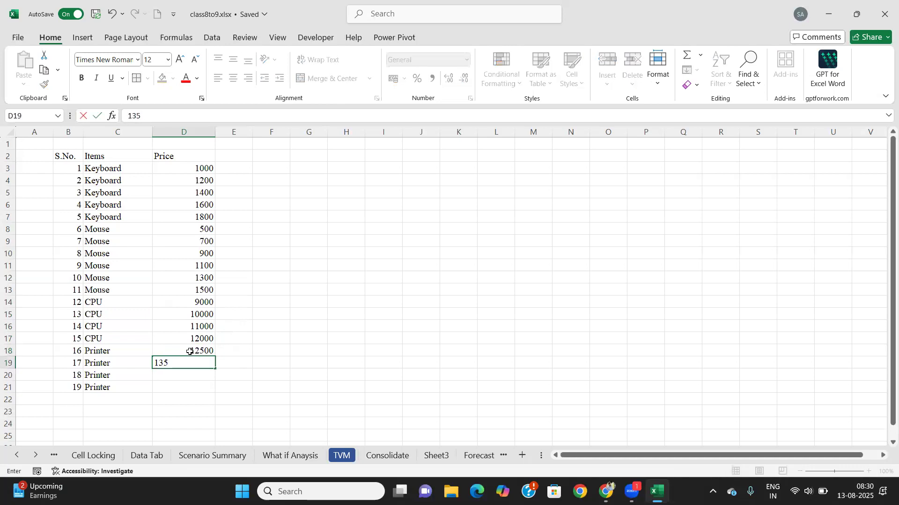
type("00")
key("Return")
left_click_drag(190, 351, 220, 395)
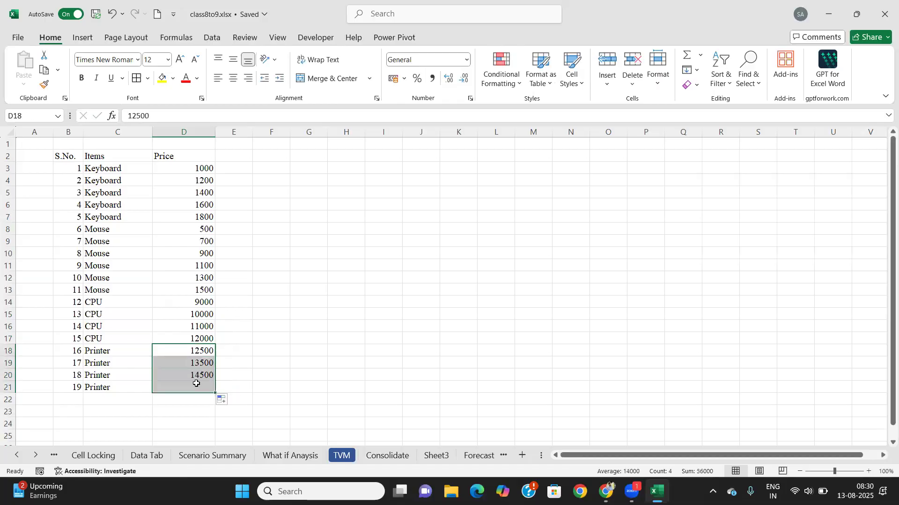
left_click(213, 390)
Step: Center the table B2:D21 horizontally and vertically in its cells and apply all borders
left_click_drag(73, 157, 194, 384)
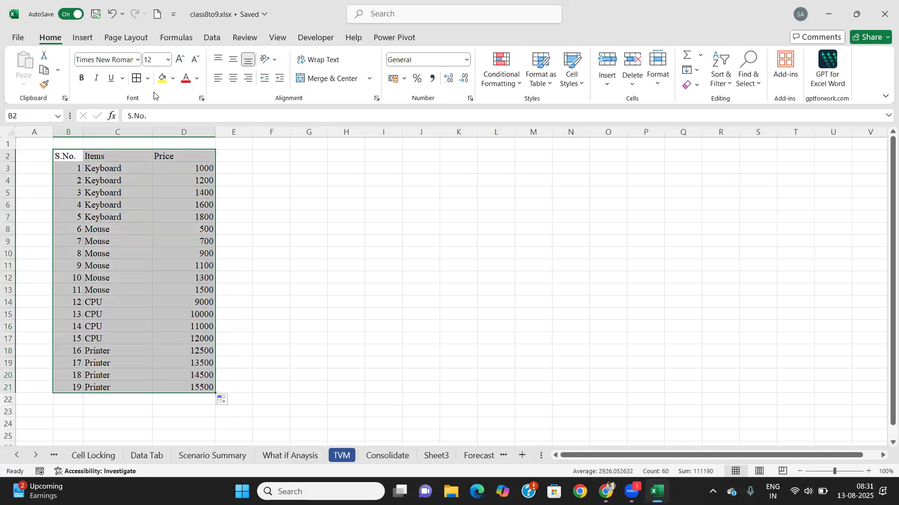
left_click(233, 78)
left_click(233, 60)
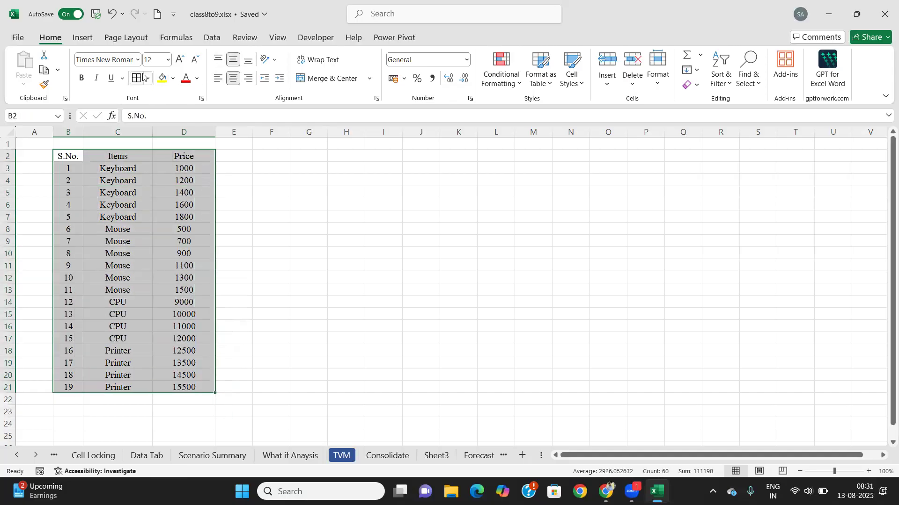
left_click(137, 79)
Step: Make the table's header row B2:D2 bold
left_click_drag(81, 166, 203, 156)
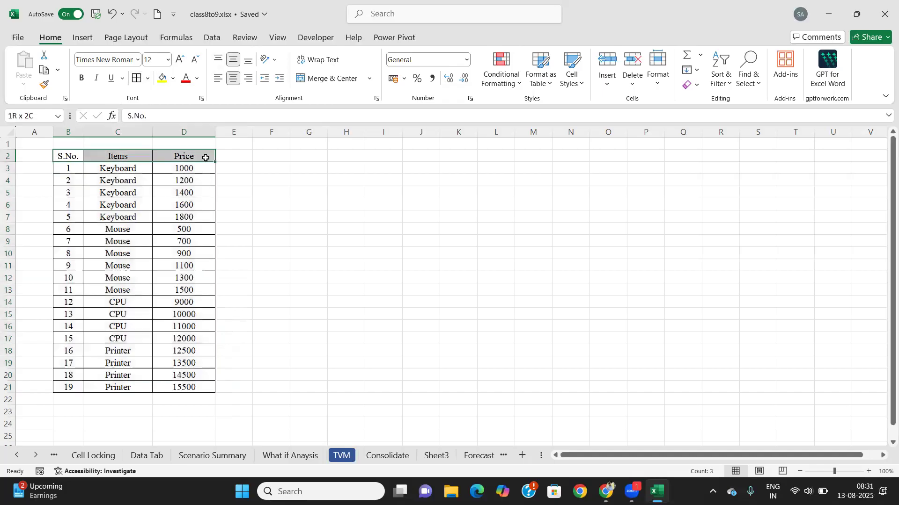
left_click(82, 78)
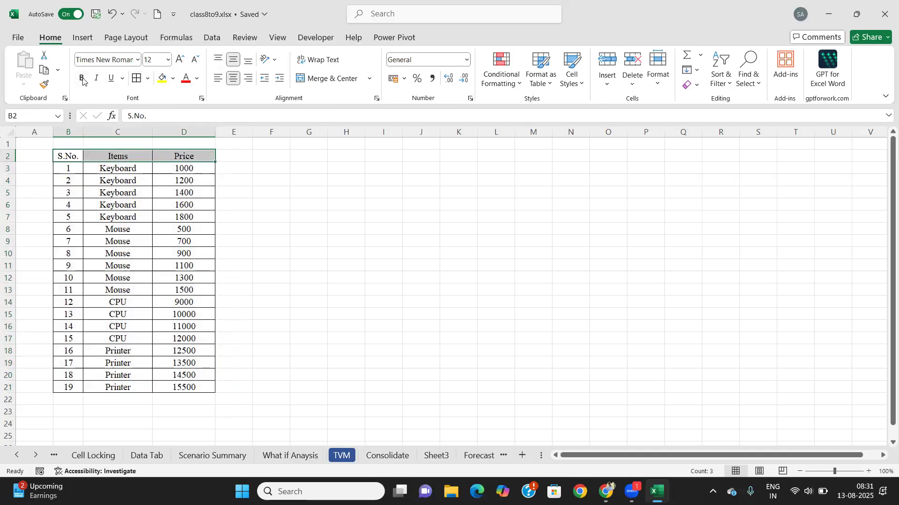
left_click(278, 269)
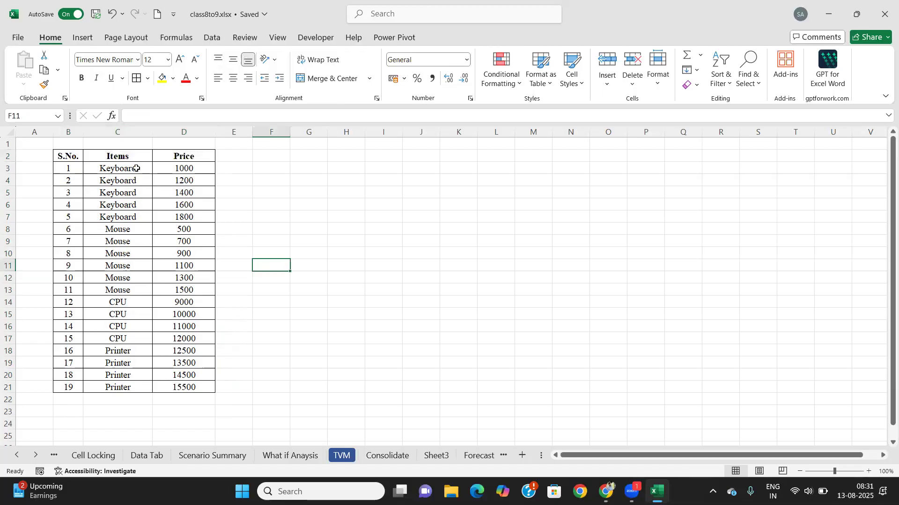
Step: Group all five Keyboard records in B3:D7 by rows, and test collapsing and expanding the group
left_click_drag(133, 169, 136, 216)
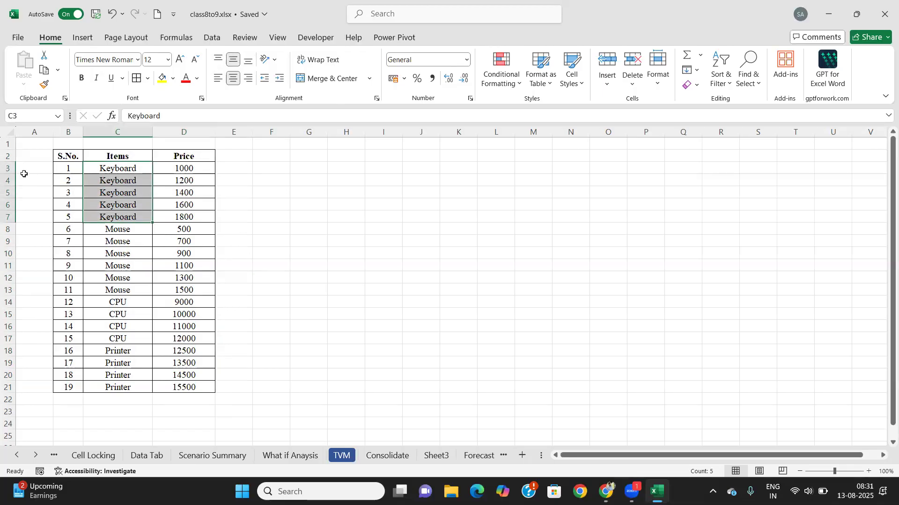
left_click(390, 195)
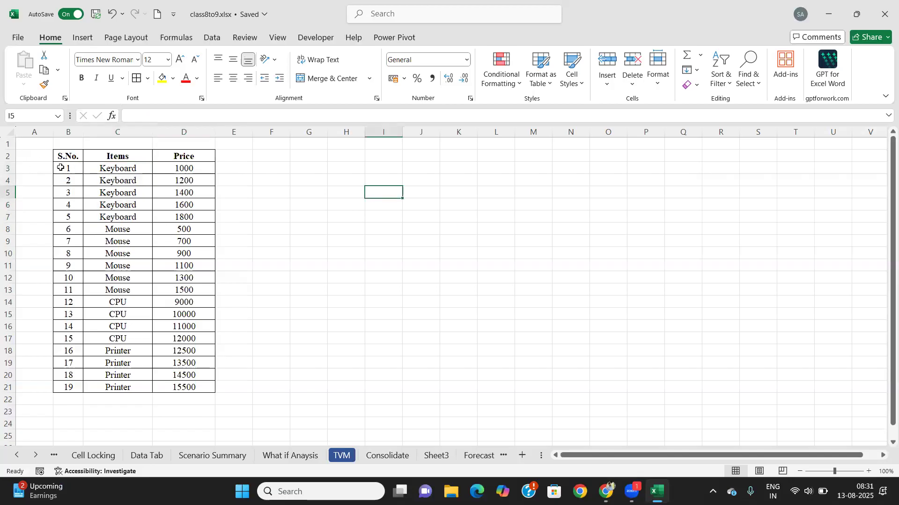
left_click_drag(62, 174, 185, 216)
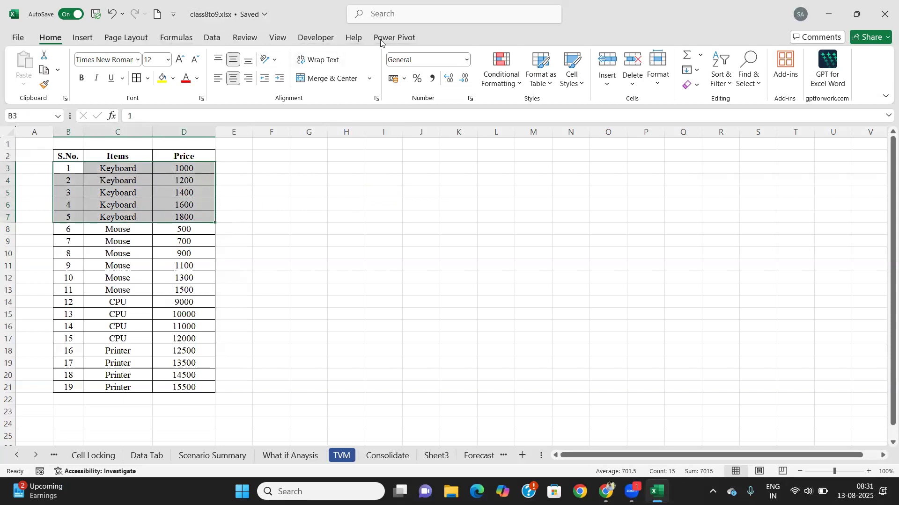
left_click(216, 37)
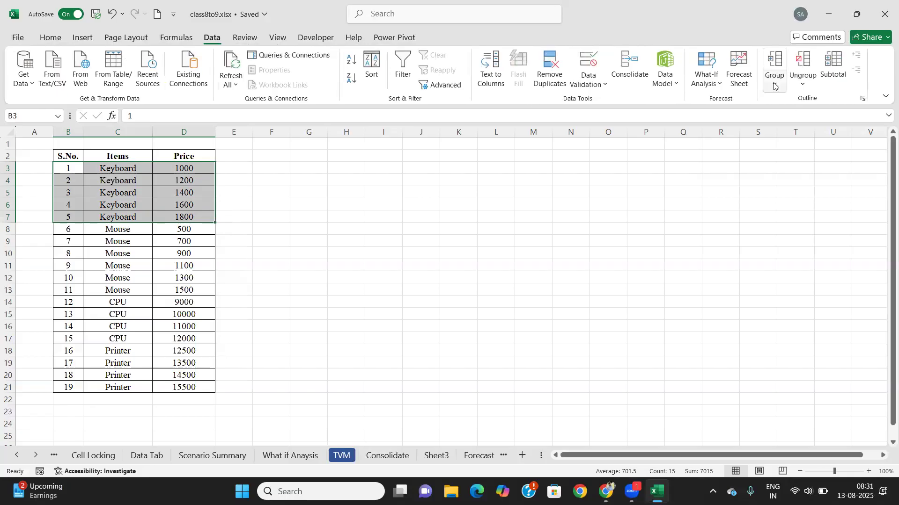
left_click(775, 84)
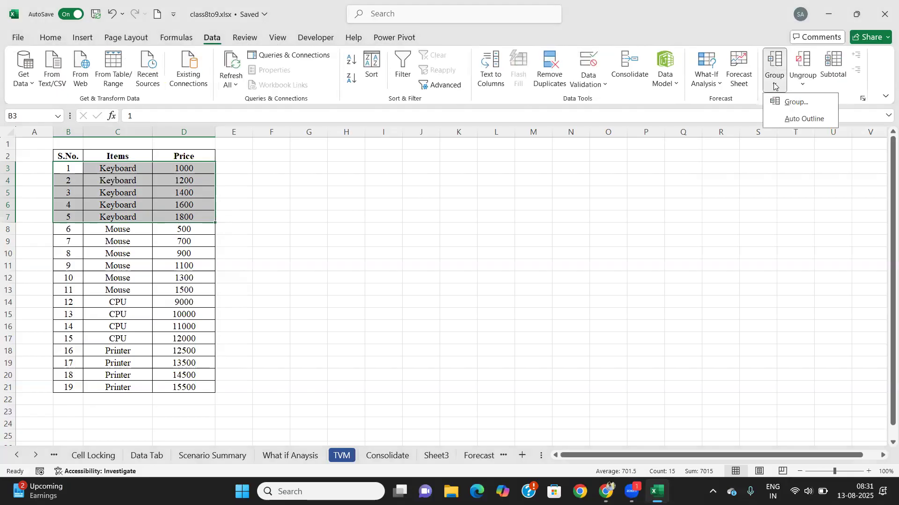
left_click(791, 107)
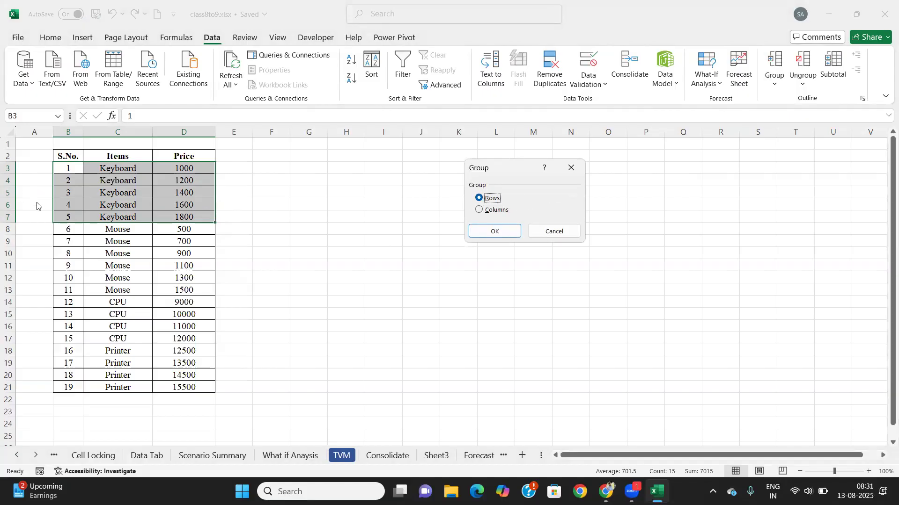
left_click(488, 231)
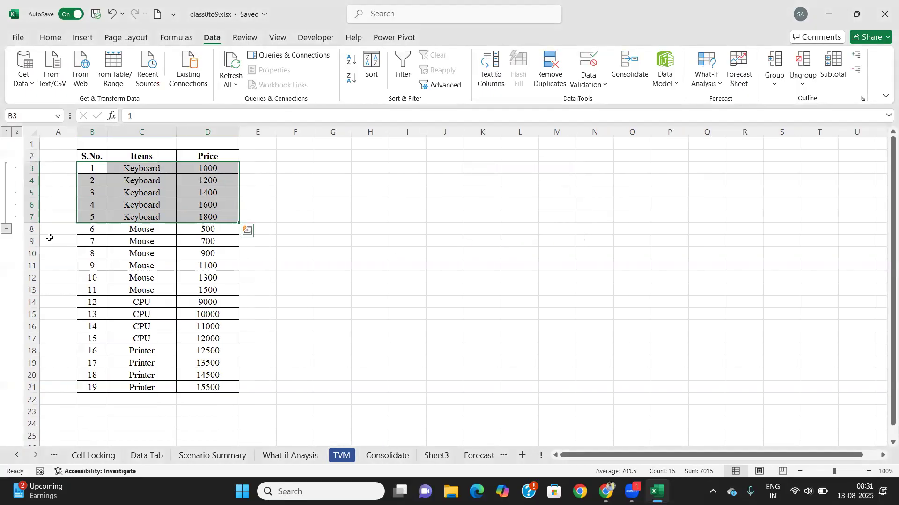
left_click(5, 167)
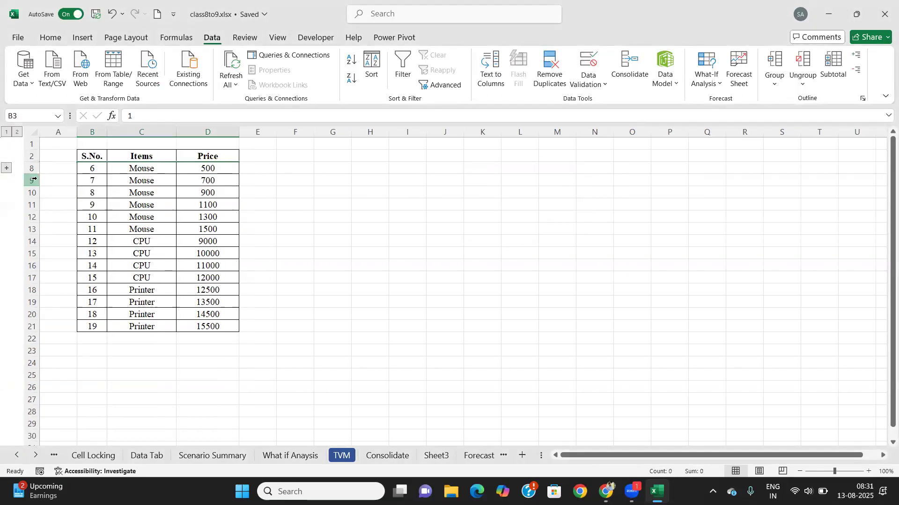
left_click(6, 169)
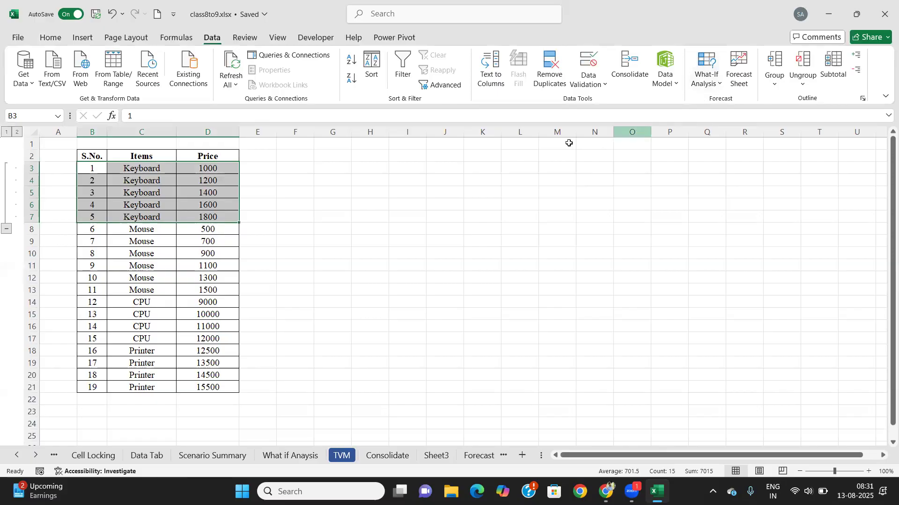
Step: Ungroup the rows of the five Keyboard records
left_click(803, 80)
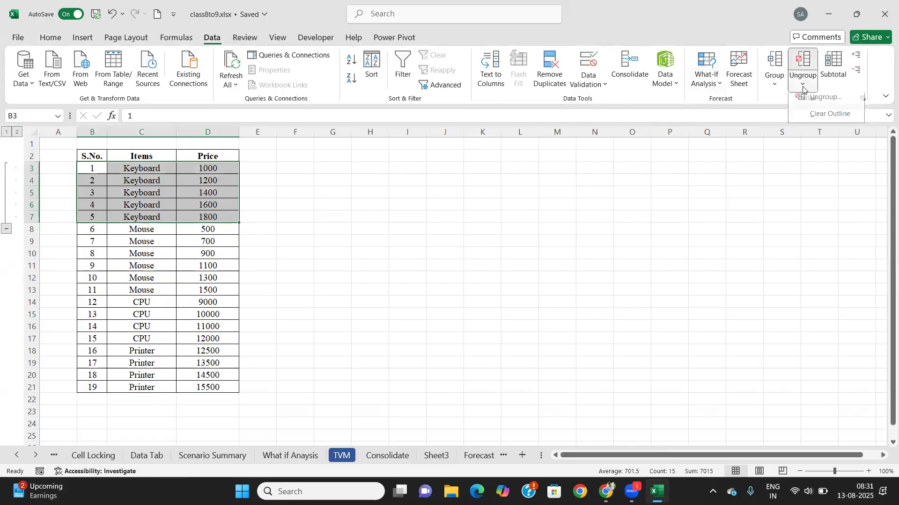
left_click(816, 103)
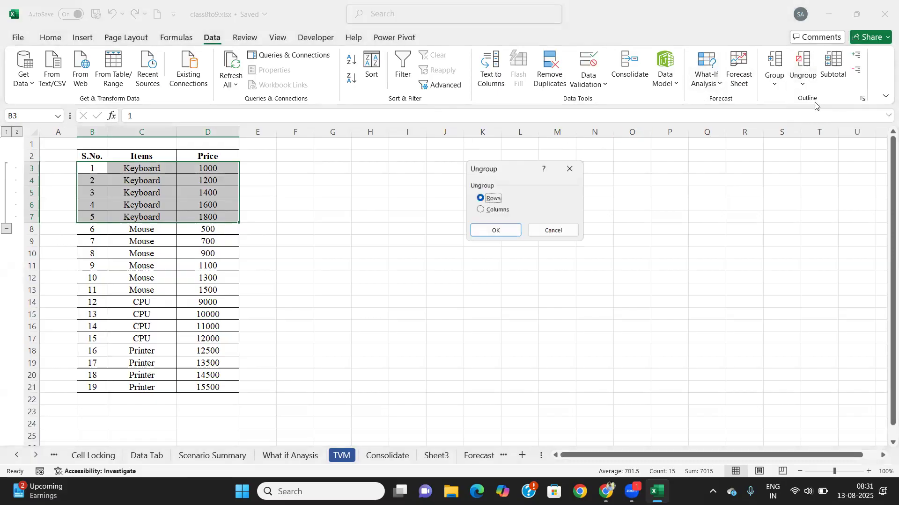
left_click(492, 231)
left_click(435, 262)
Step: Group rows 4 to 7 so the first Keyboard record stays outside, and collapse the group
left_click_drag(74, 180, 189, 217)
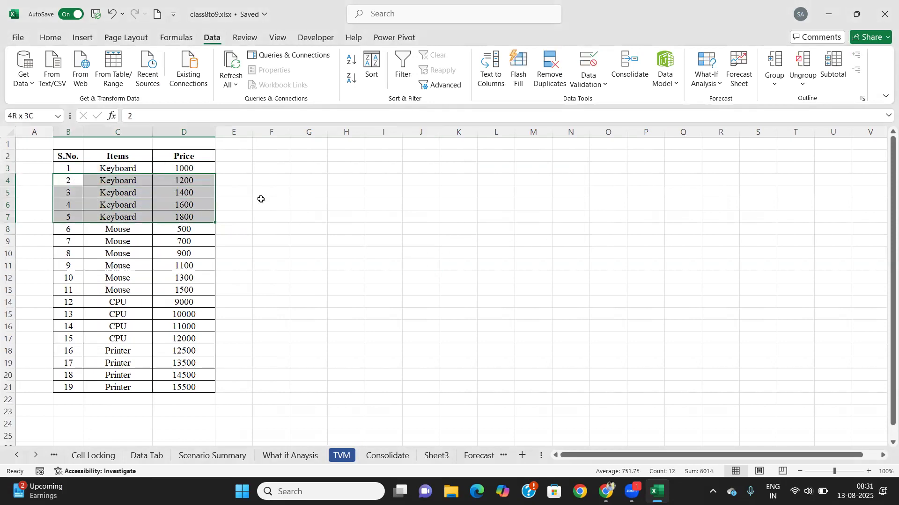
left_click(775, 82)
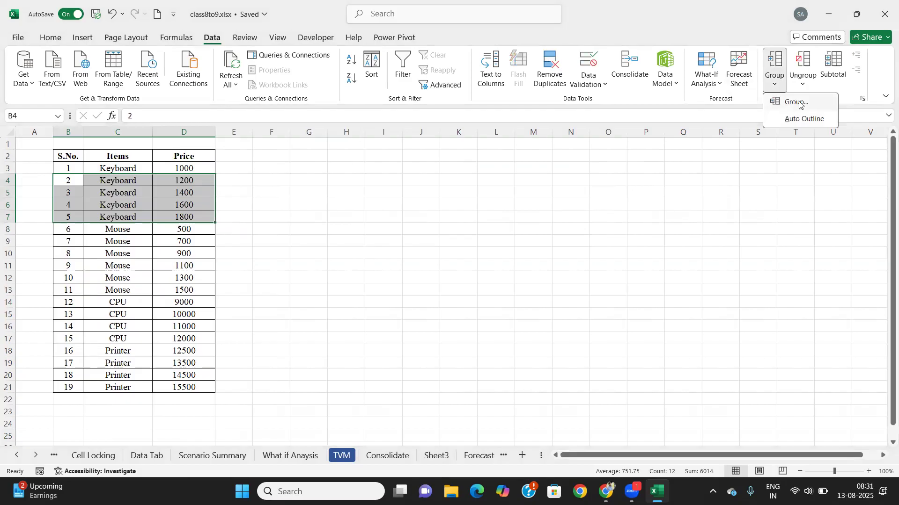
left_click(791, 101)
left_click(498, 232)
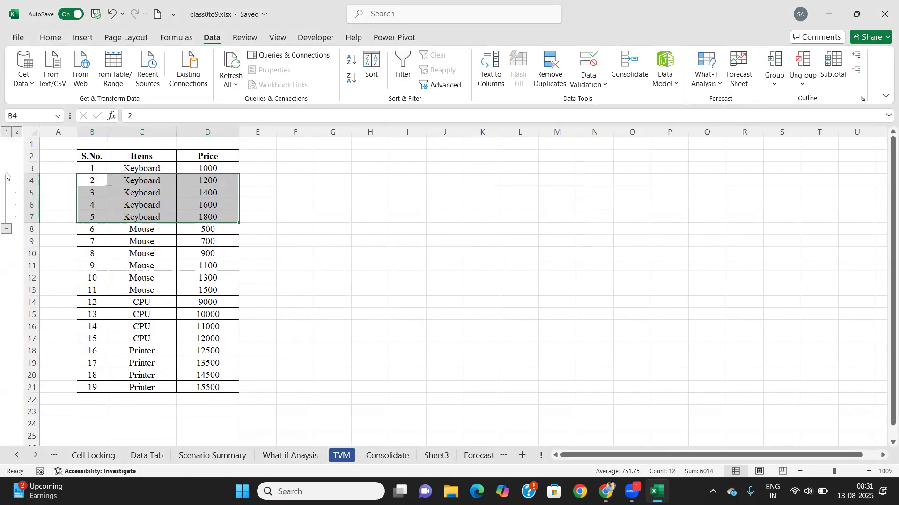
left_click(6, 229)
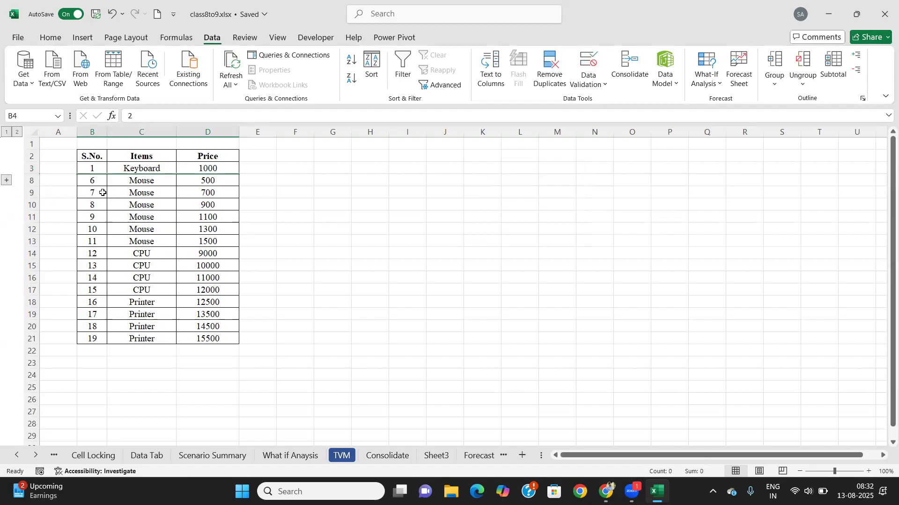
Step: Group Mouse rows 9 to 13 by rows, test collapsing and expanding them, and expand the Keyboard group
left_click_drag(100, 192, 219, 243)
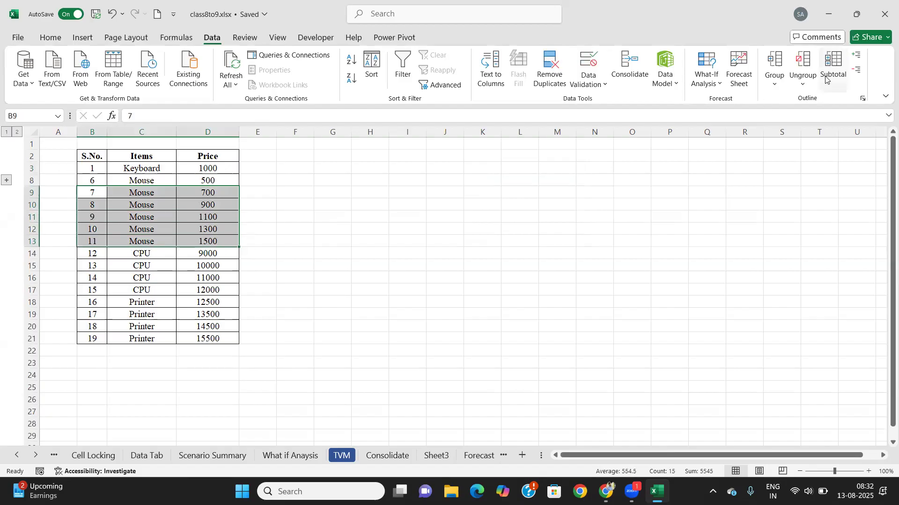
left_click(774, 80)
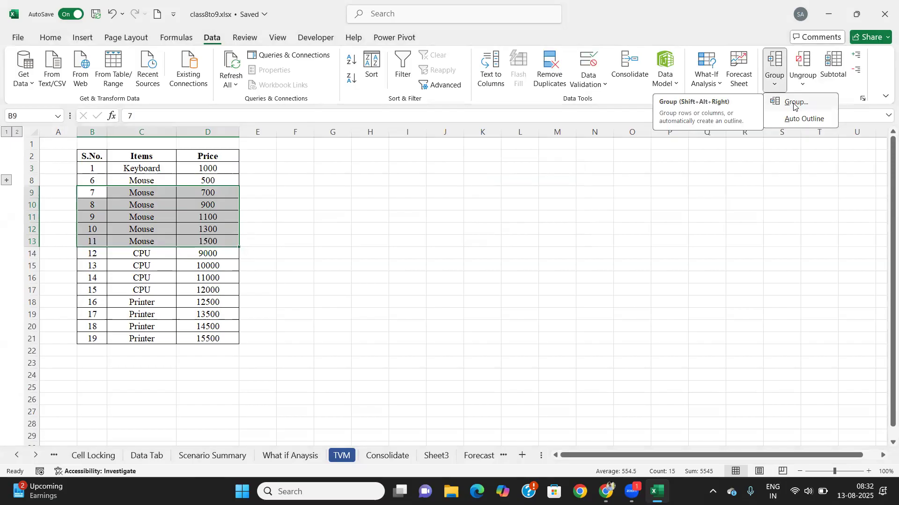
left_click(794, 103)
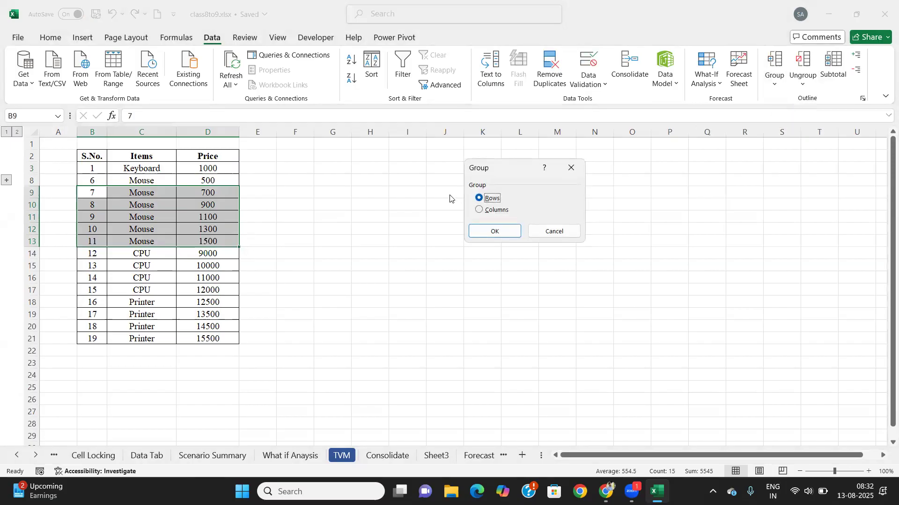
left_click(494, 230)
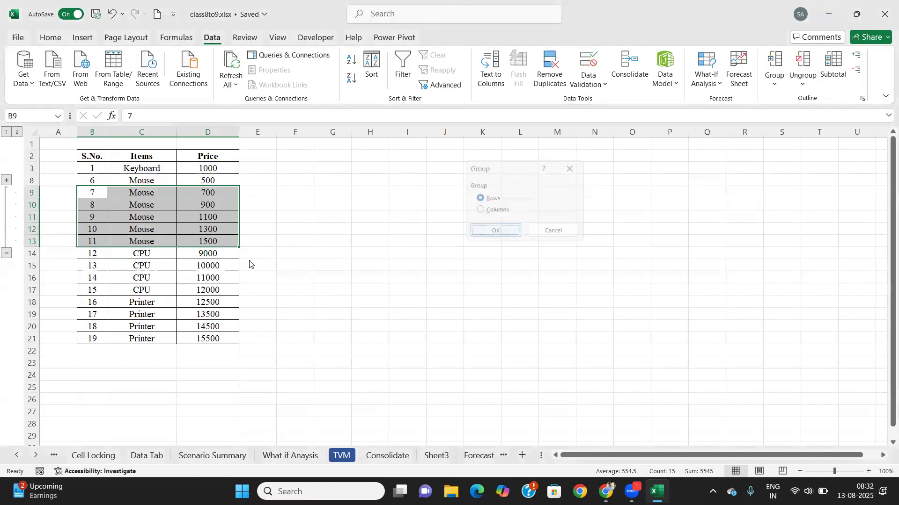
left_click(7, 192)
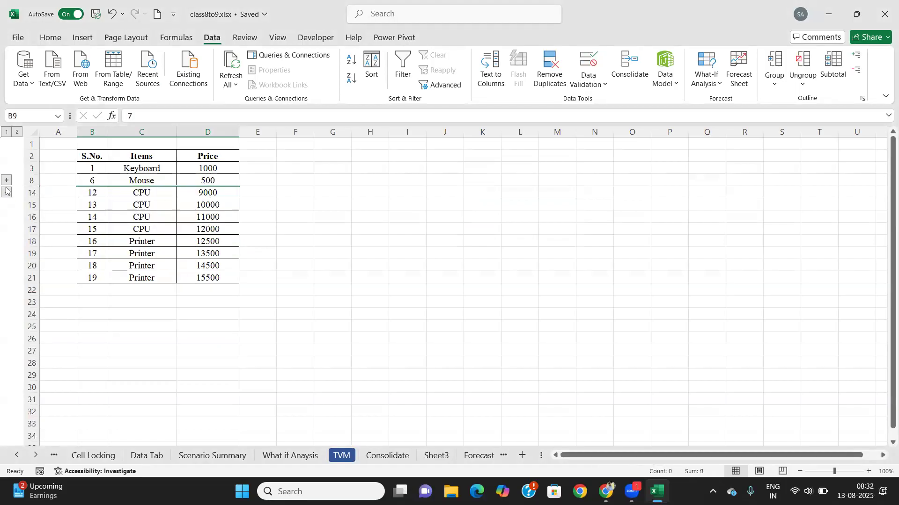
left_click(7, 192)
left_click(7, 180)
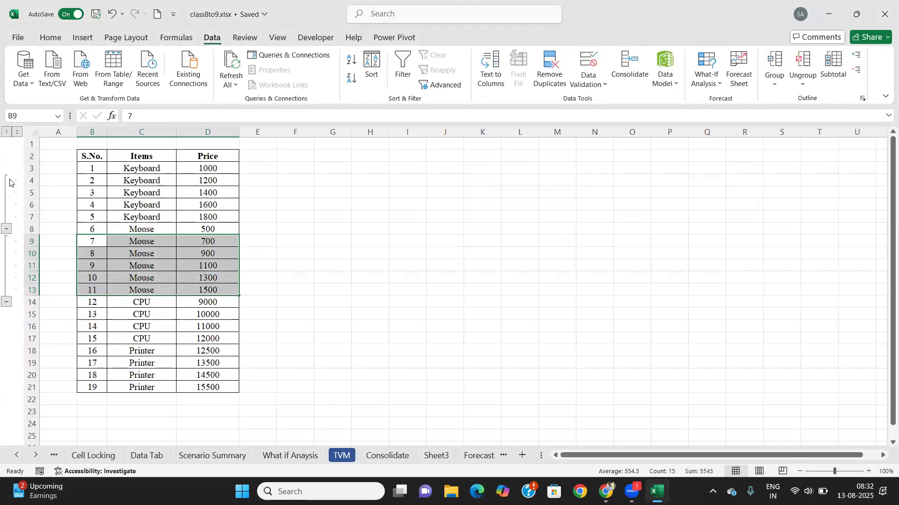
Step: Ungroup the Keyboard records in rows 4 to 7 by rows
left_click(228, 186)
left_click_drag(100, 180, 212, 213)
left_click(802, 83)
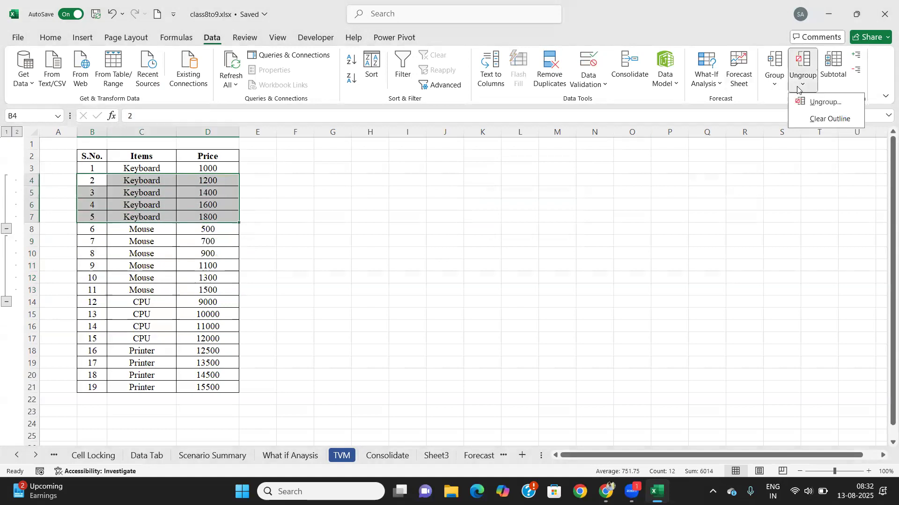
left_click(824, 102)
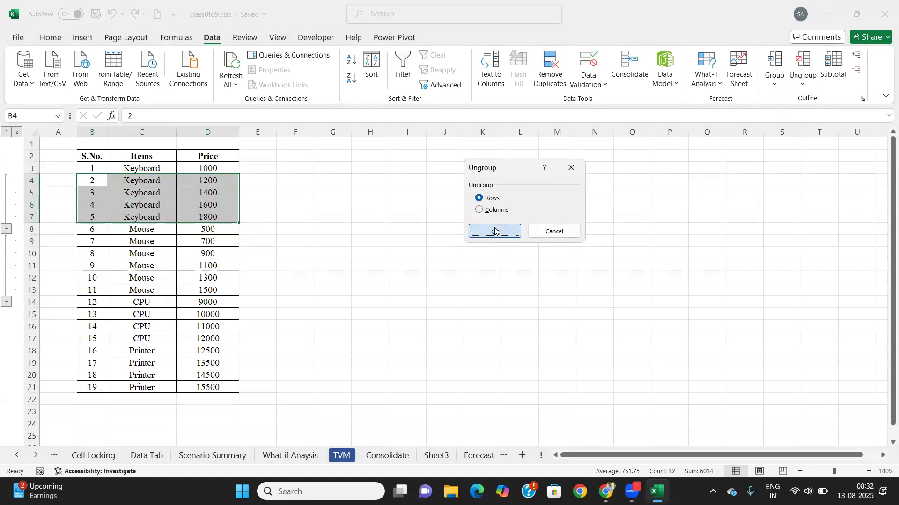
left_click(495, 231)
Step: Ungroup the Mouse records in rows 9 to 13 by rows
left_click(98, 243)
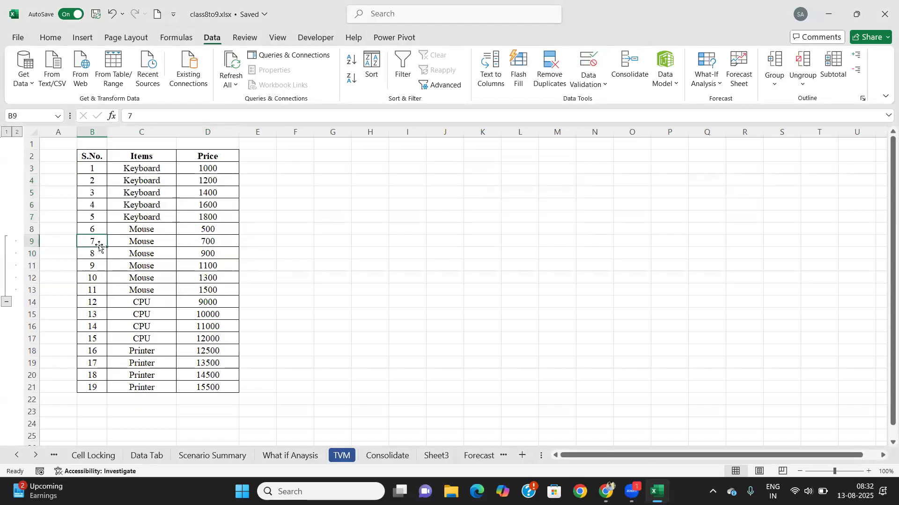
left_click_drag(99, 241, 214, 285)
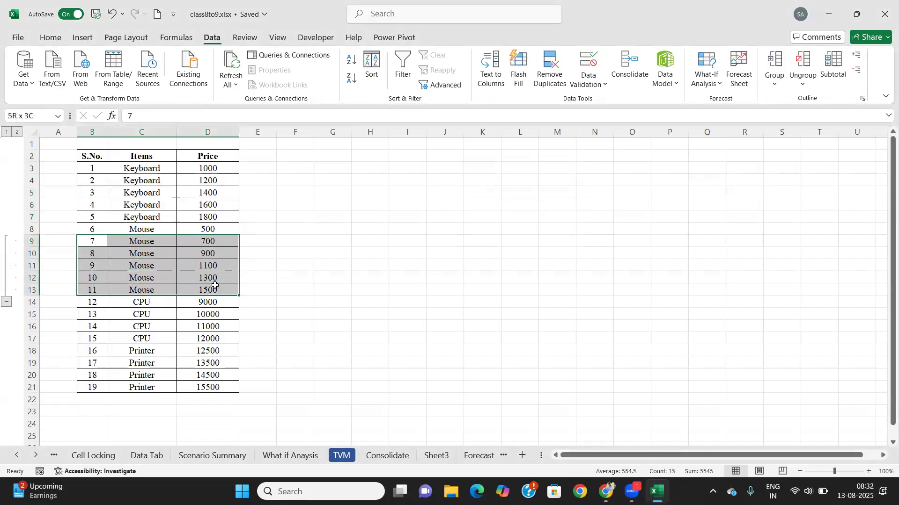
left_click(802, 78)
left_click(816, 102)
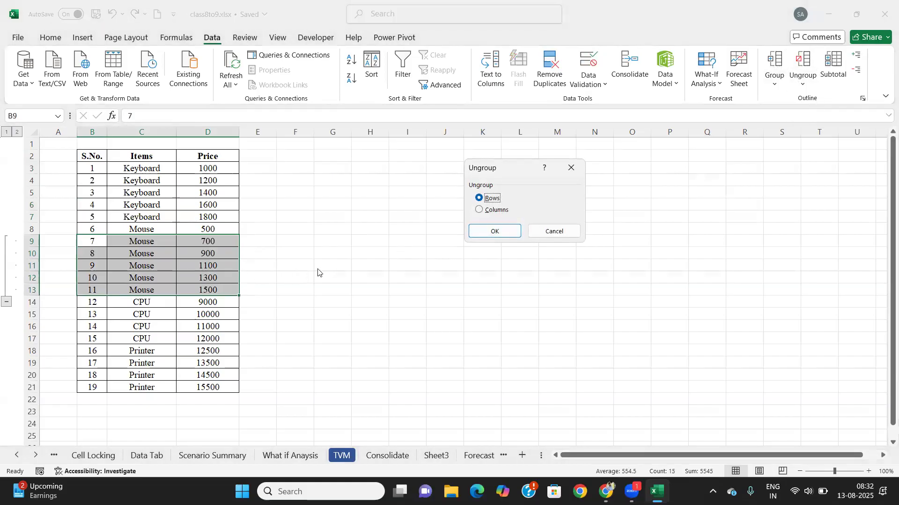
left_click(515, 235)
Step: Try to create an Auto Outline of the table from the single CPU cell C15
left_click(129, 317)
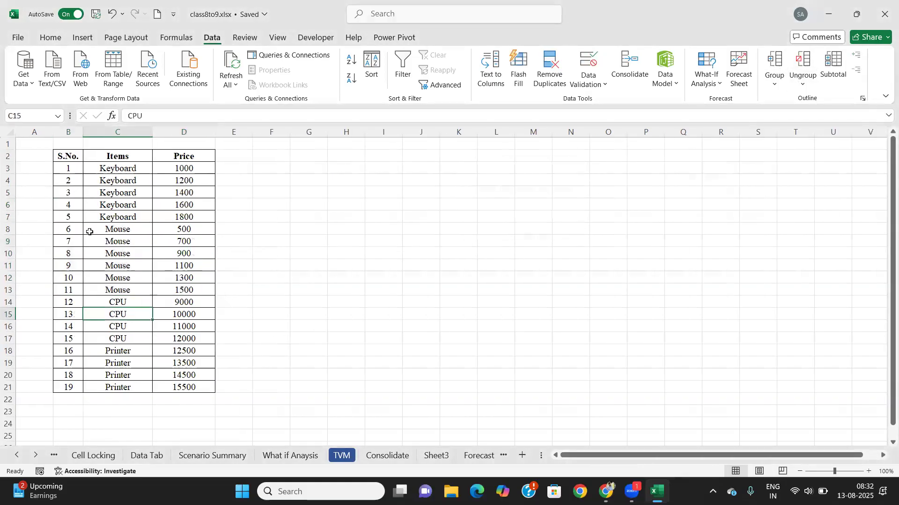
left_click(775, 83)
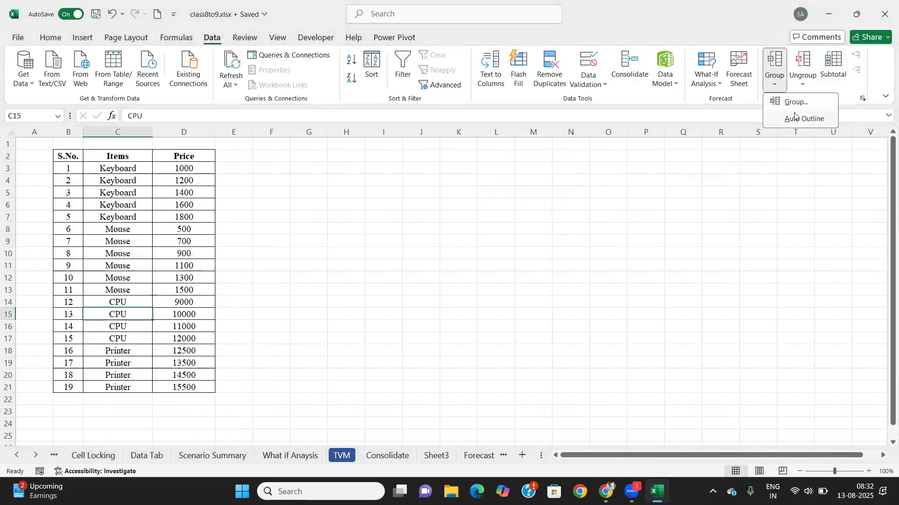
left_click(797, 119)
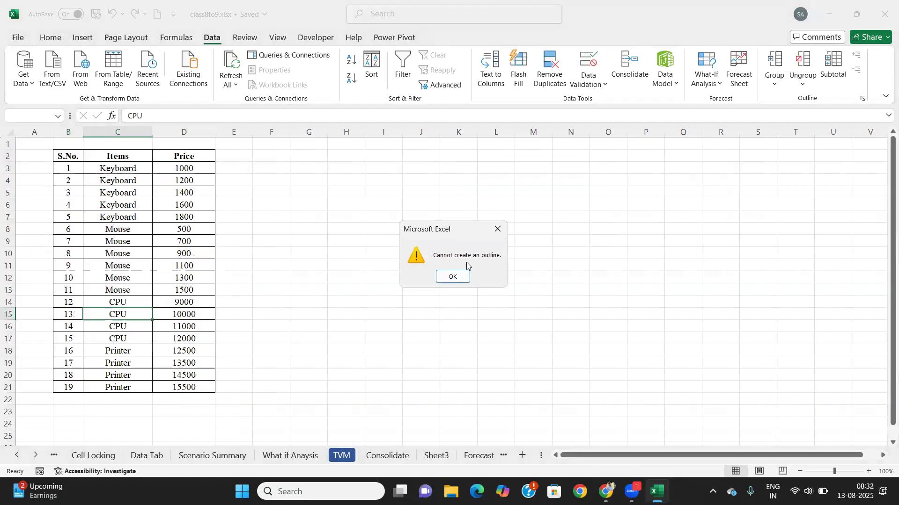
left_click(455, 277)
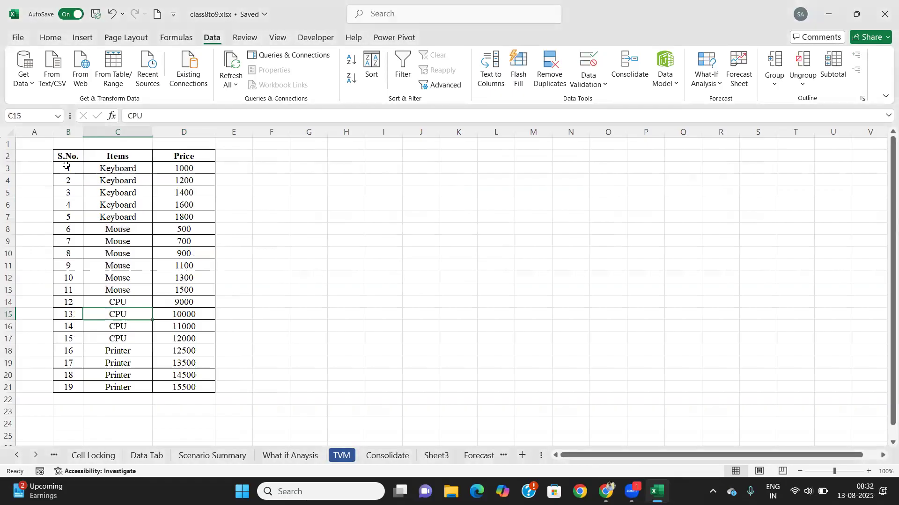
Step: Try to create an Auto Outline for the whole table range B2:D21
left_click_drag(68, 158, 185, 386)
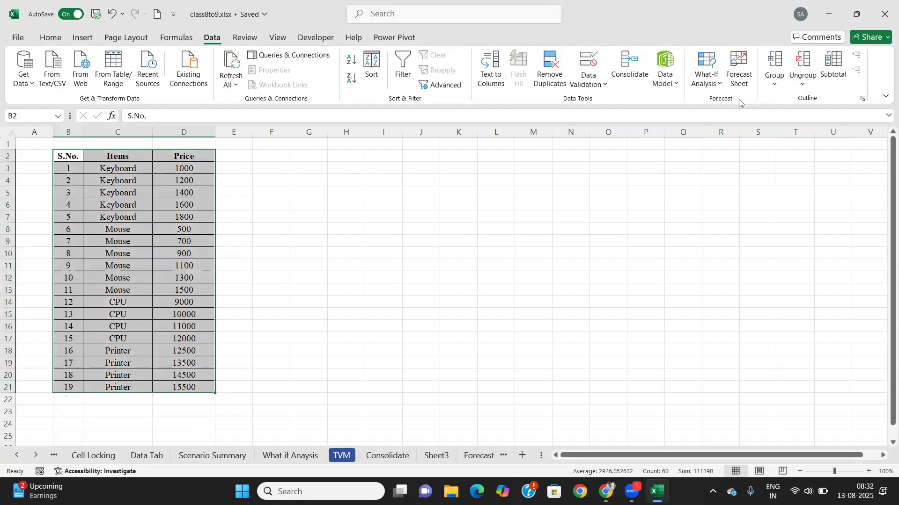
left_click(774, 84)
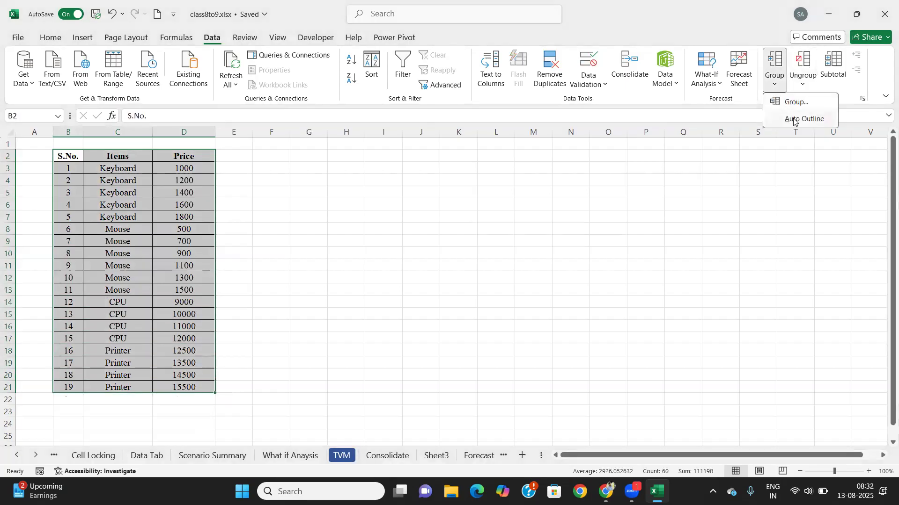
left_click(794, 120)
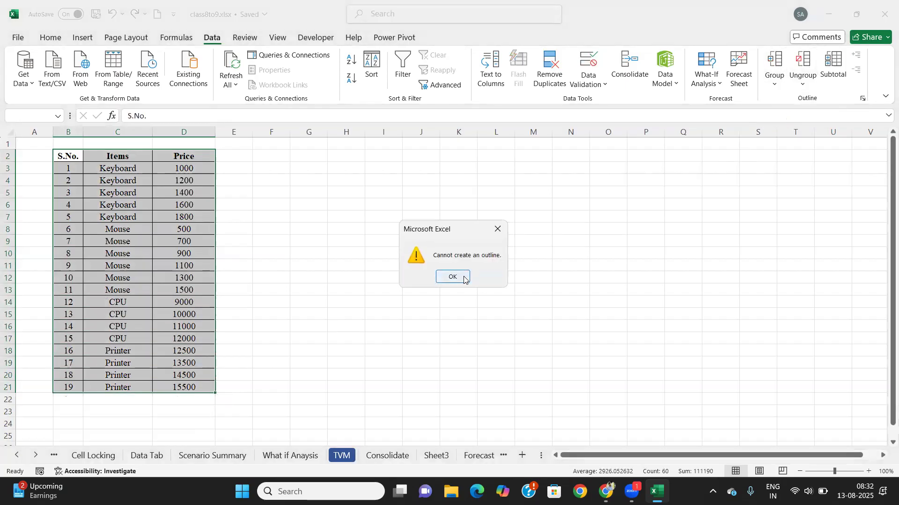
left_click(464, 279)
Step: Try to insert subtotals with the empty cell H12 outside the table selected
left_click(344, 277)
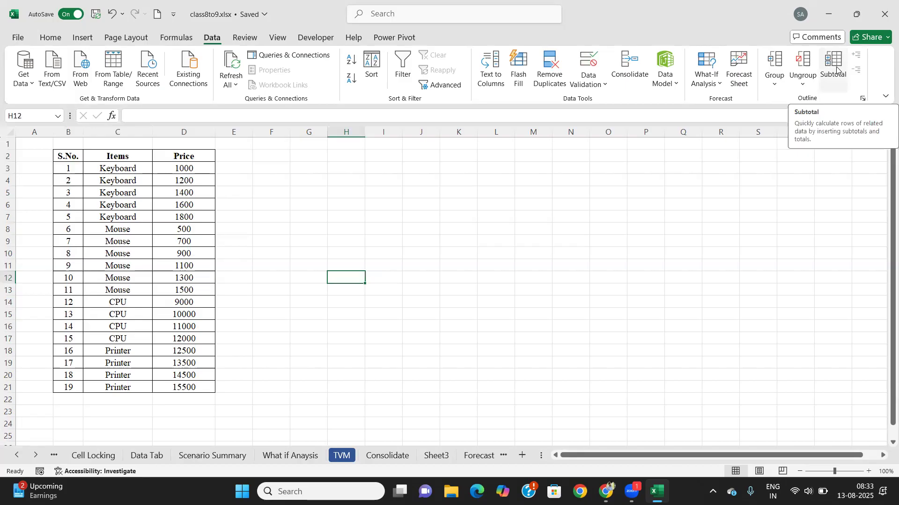
left_click(837, 69)
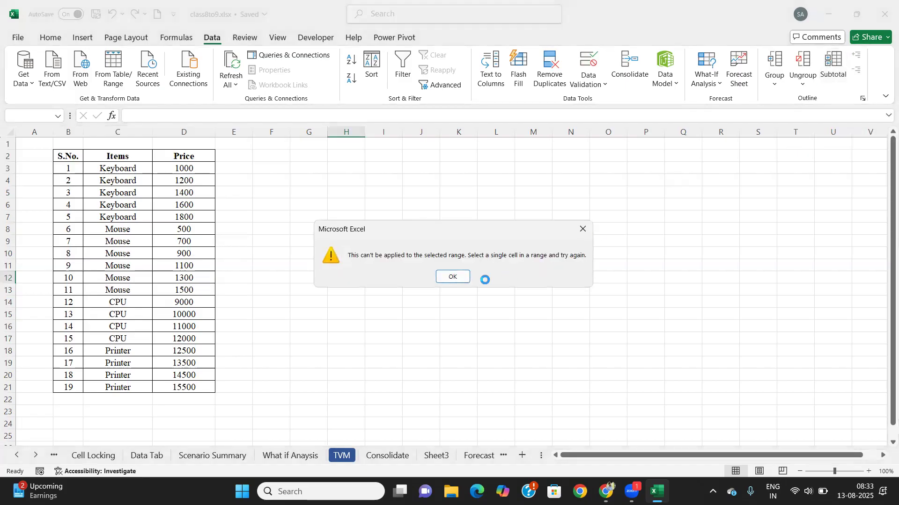
left_click(452, 276)
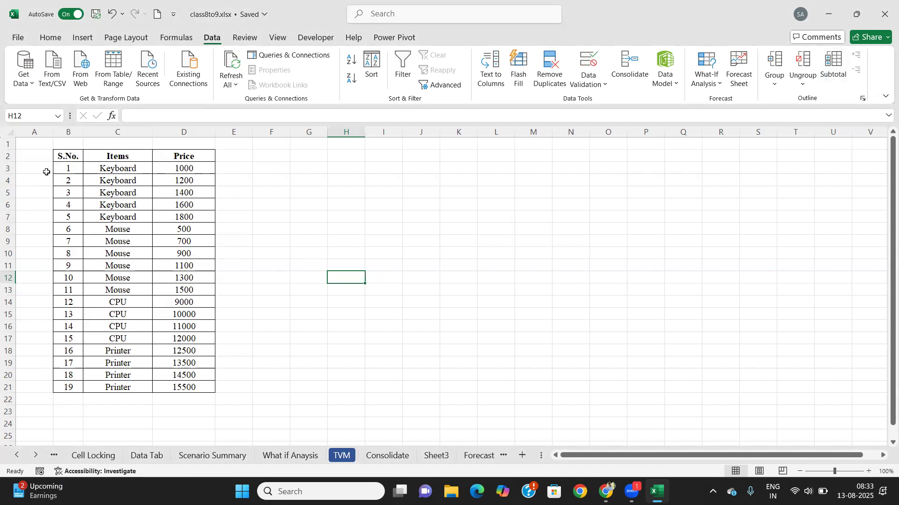
Step: Add subtotals to the table with its header row included, using Sum on Price at each change in Items
left_click_drag(60, 170, 201, 389)
left_click(832, 65)
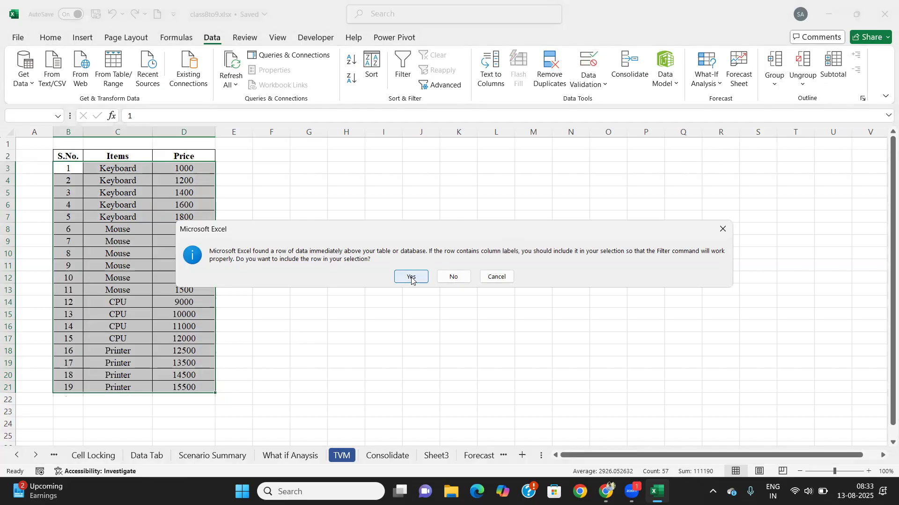
left_click(411, 278)
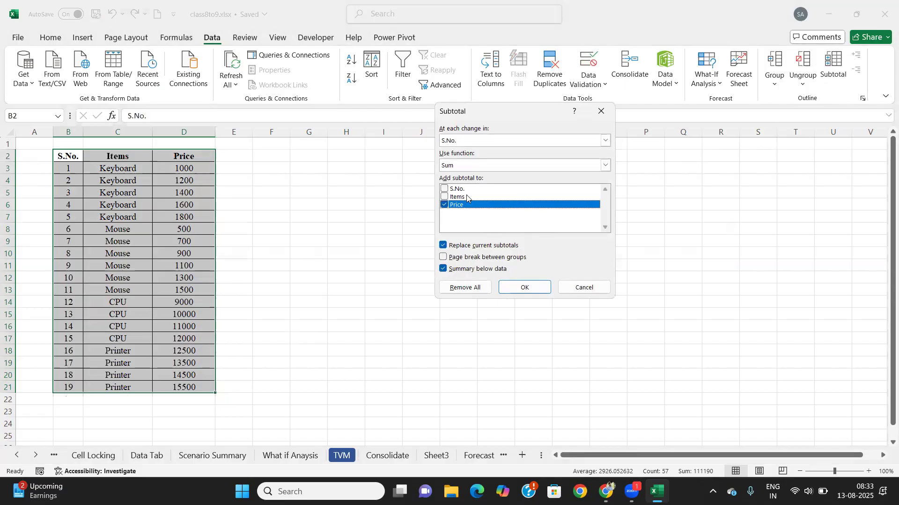
left_click(605, 142)
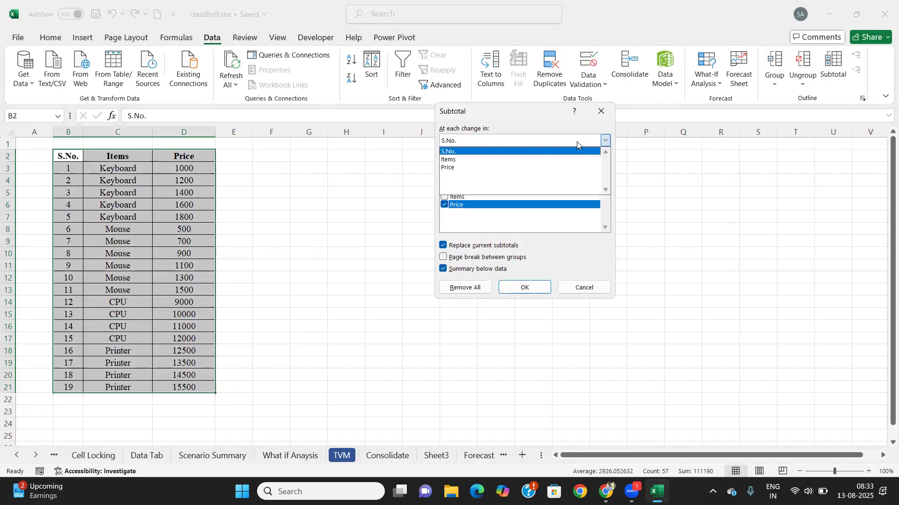
left_click(453, 161)
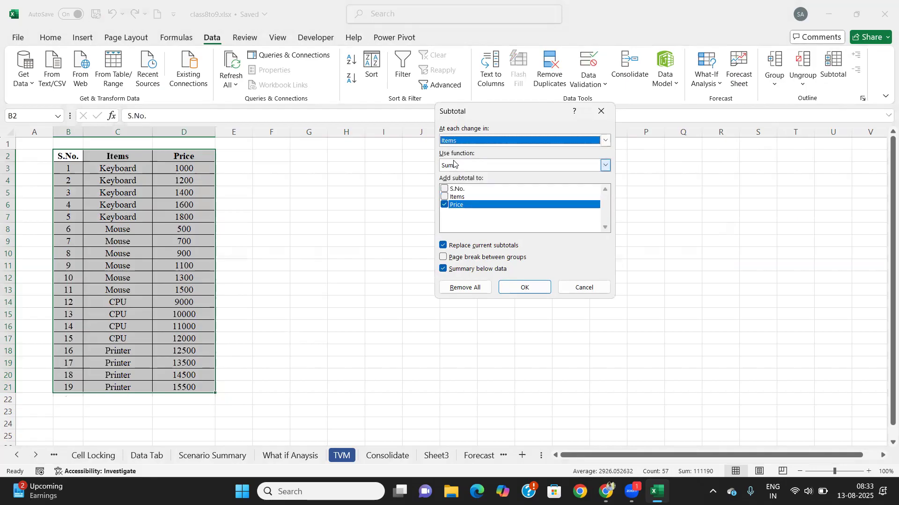
left_click(607, 165)
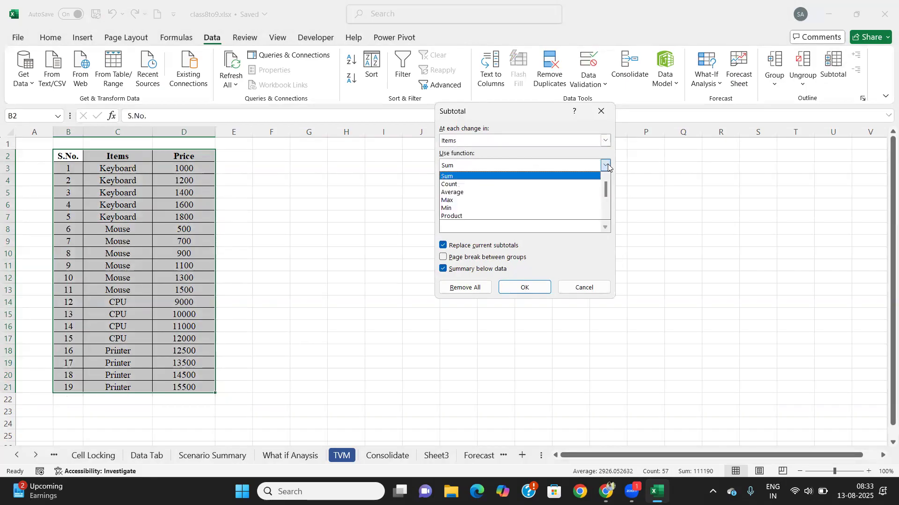
left_click(455, 177)
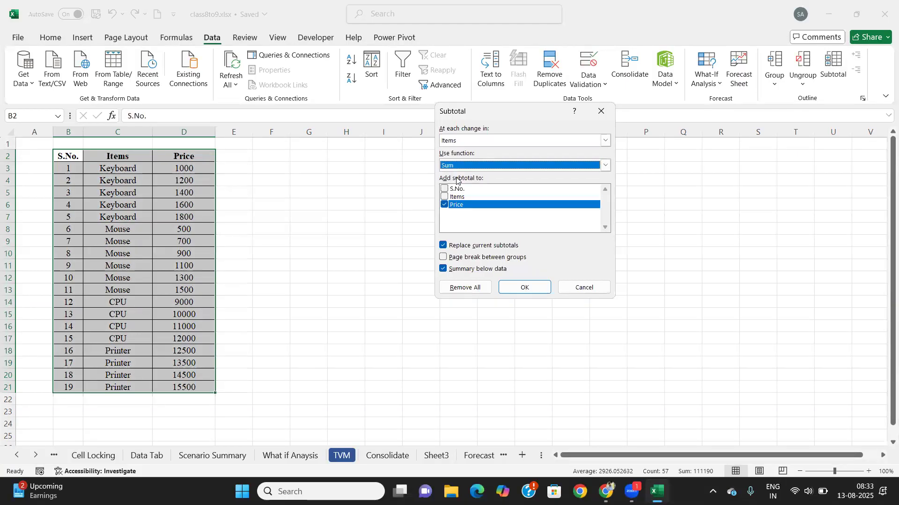
left_click(525, 287)
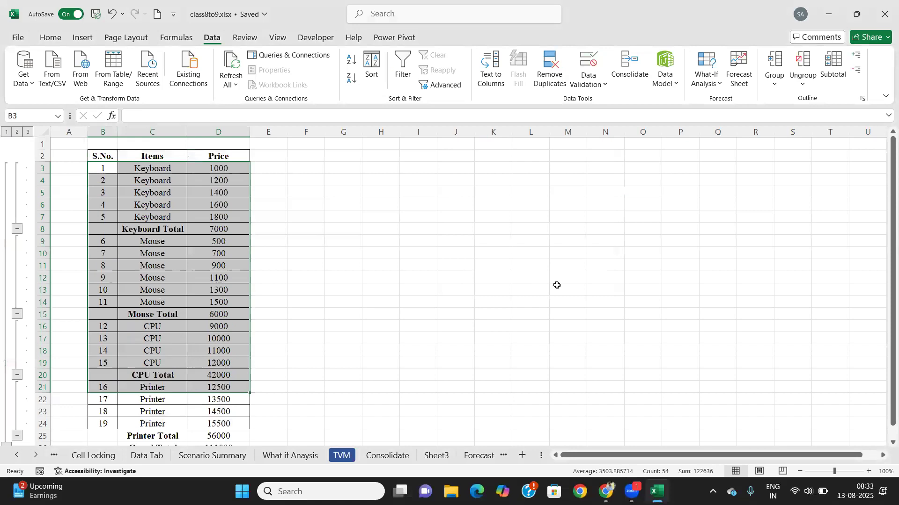
Step: Examine the Keyboard, Mouse and CPU total rows and the Grand Total of the Price column
left_click(158, 227)
left_click(163, 318)
left_click(168, 379)
scroll(174, 341, "down", 1)
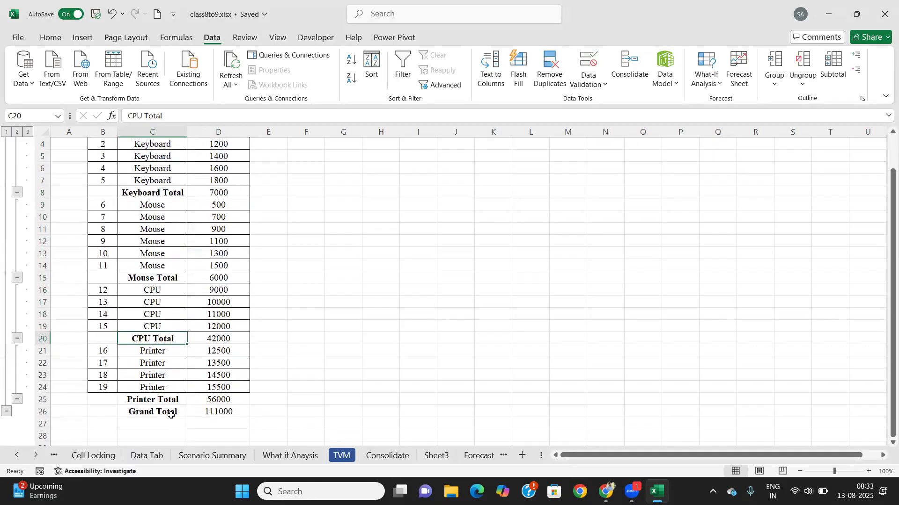
left_click(172, 412)
left_click(224, 414)
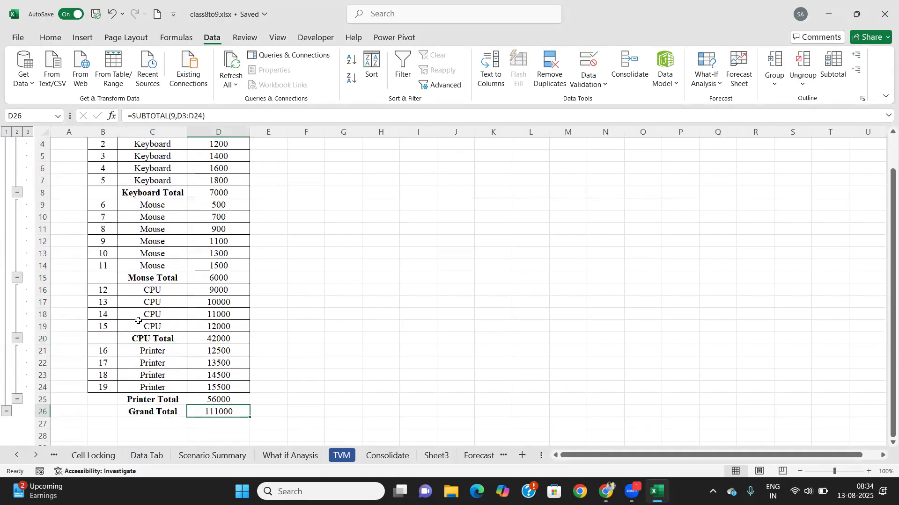
Step: Collapse the Keyboard records to their total row and expand them again
scroll(133, 275, "up", 1)
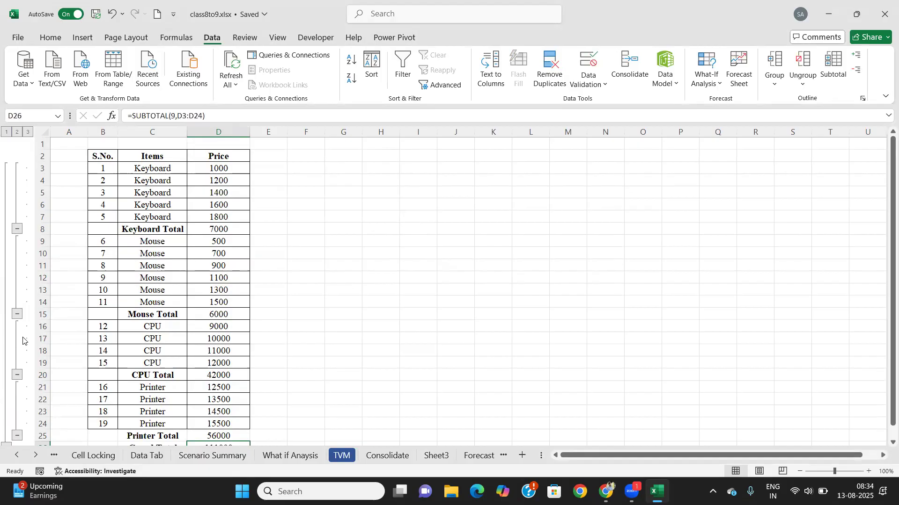
left_click(16, 167)
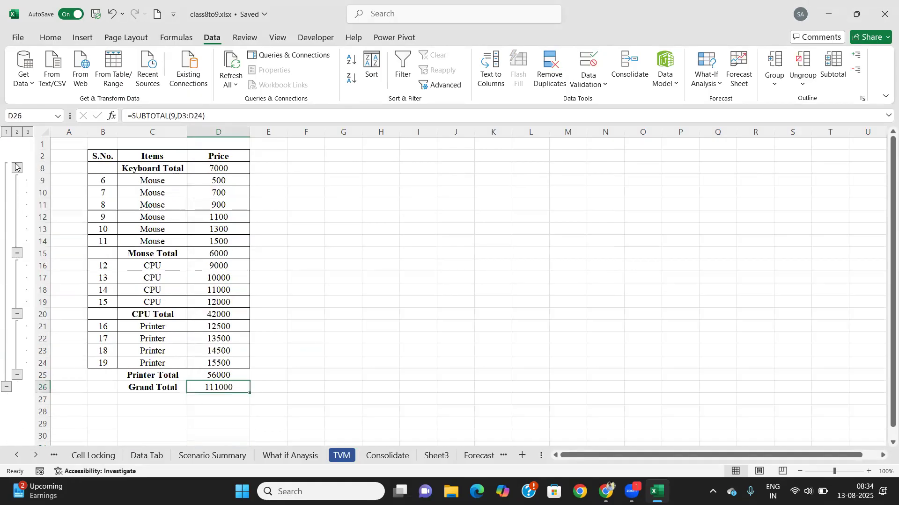
left_click(18, 168)
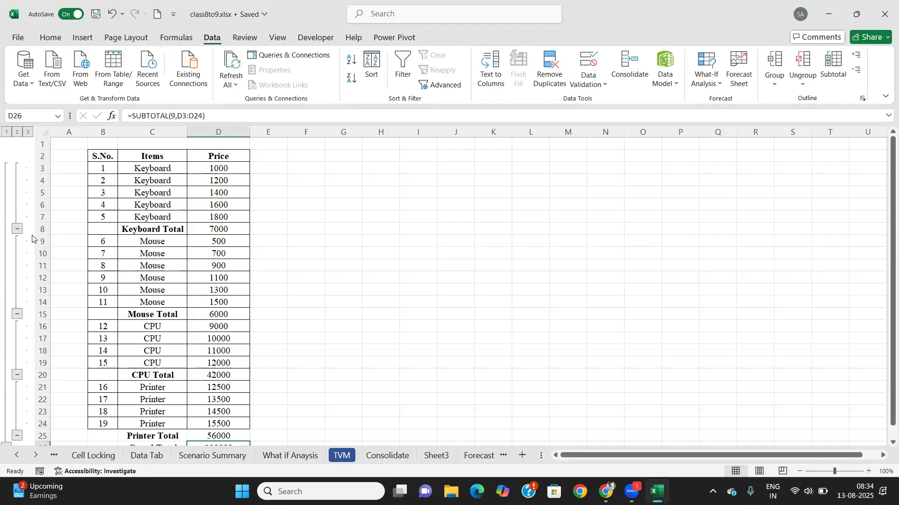
left_click(438, 229)
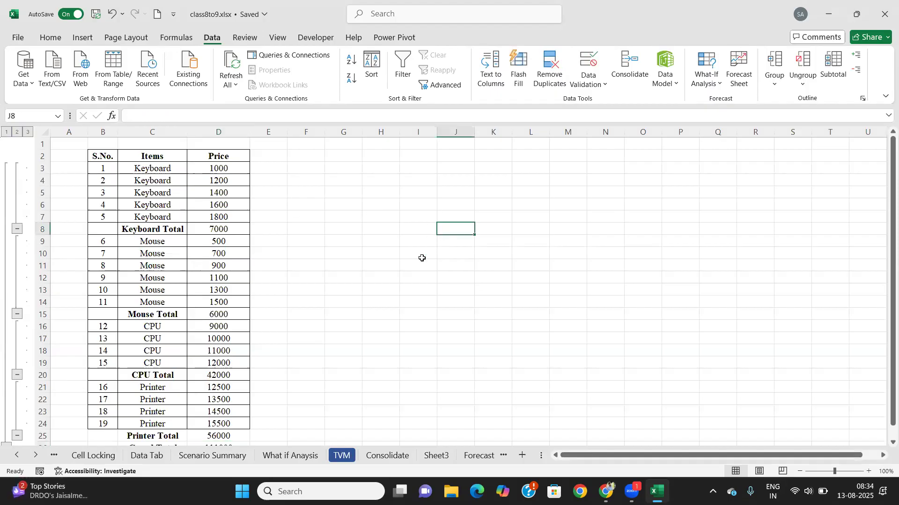
left_click(675, 83)
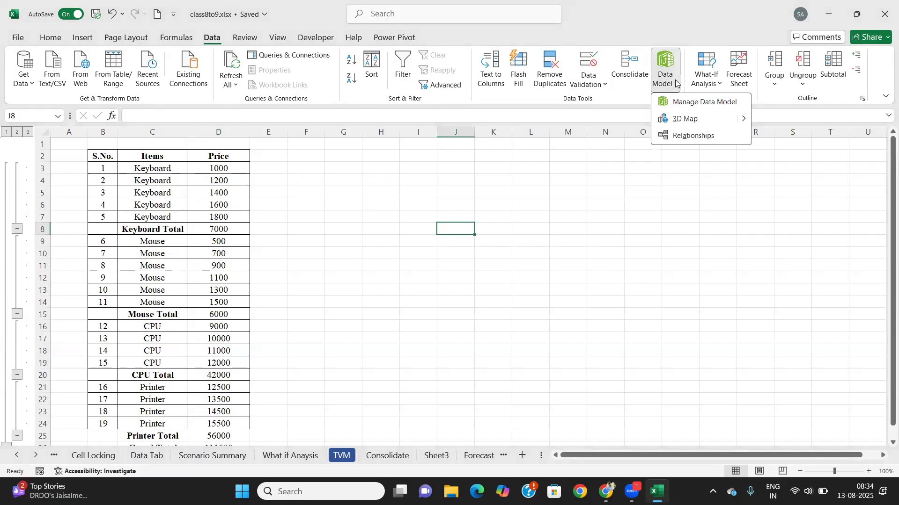
left_click(614, 200)
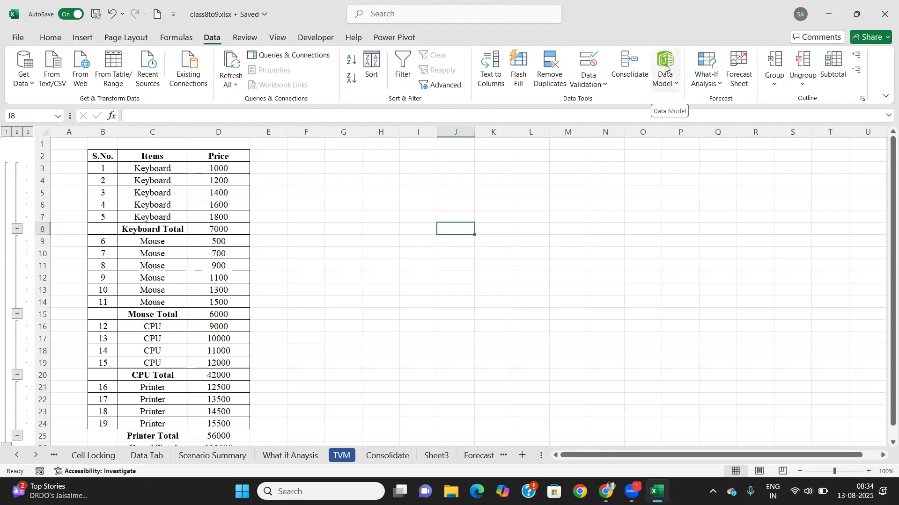
left_click(352, 263)
left_click(273, 269)
left_click(123, 264)
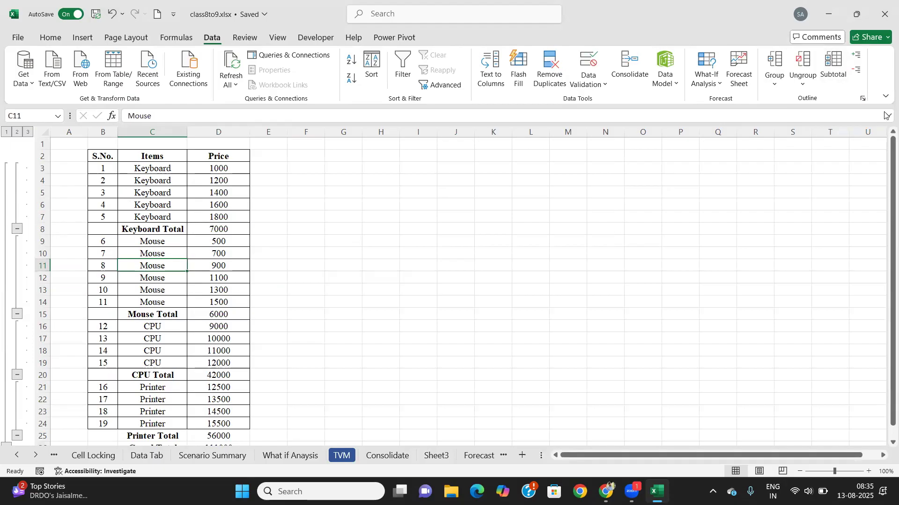
left_click(776, 86)
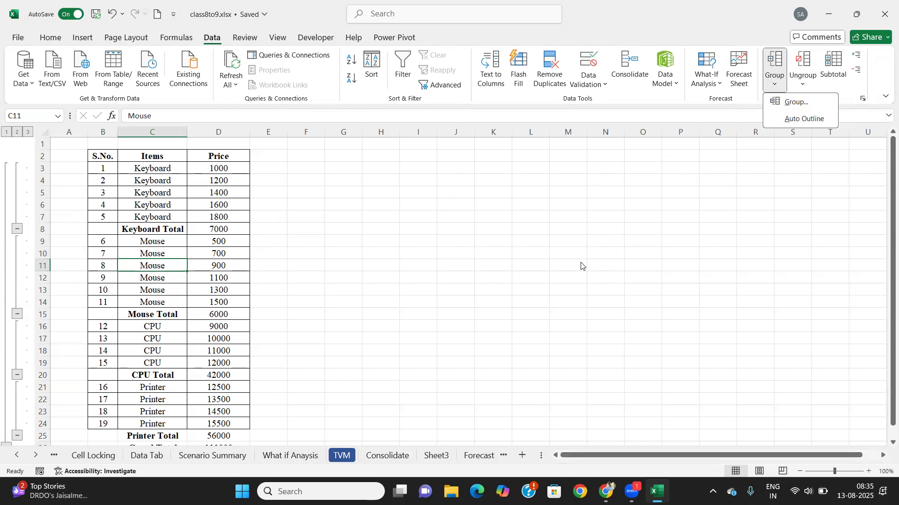
left_click(505, 267)
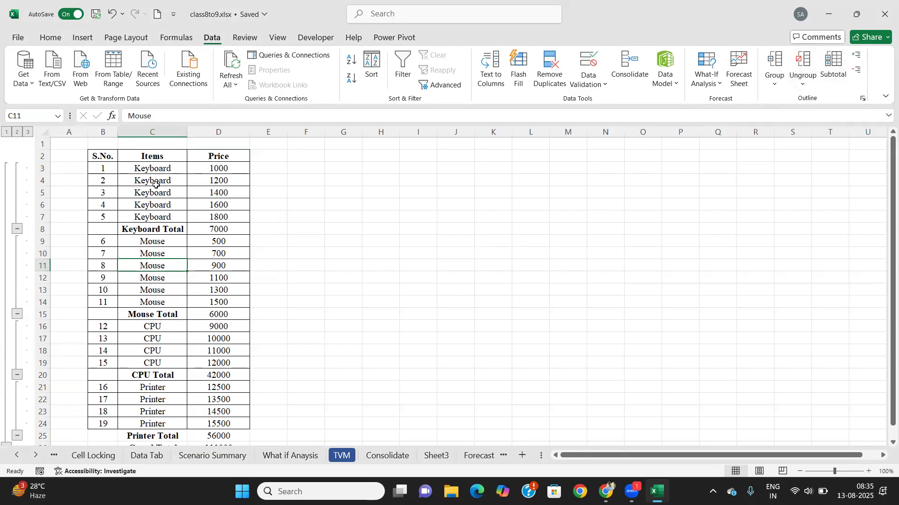
left_click_drag(103, 168, 220, 218)
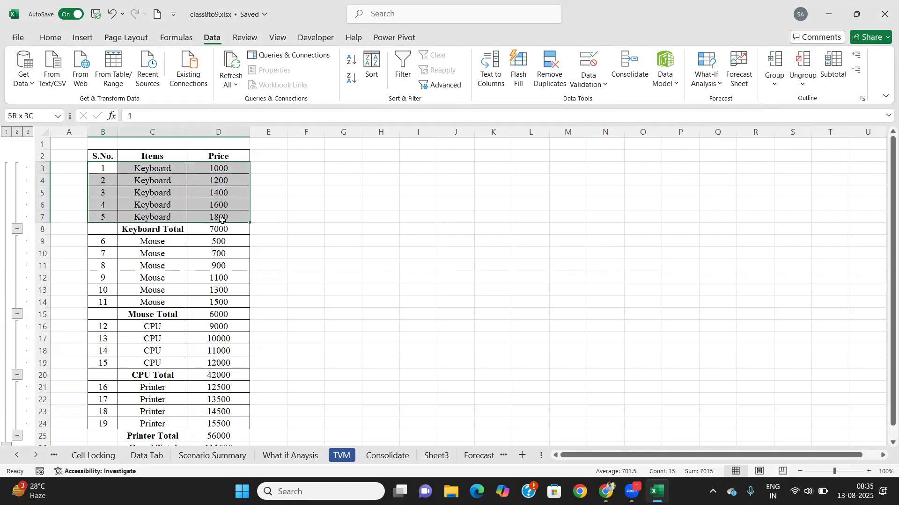
left_click(803, 83)
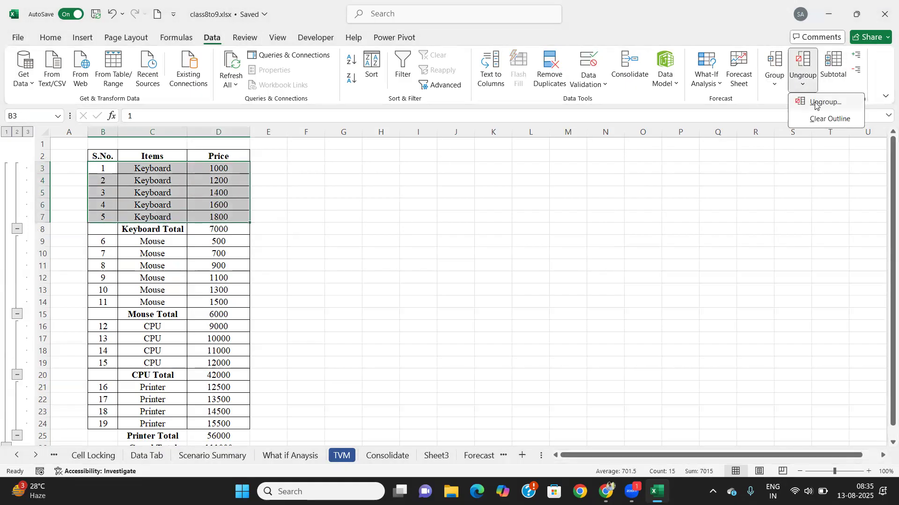
left_click(816, 101)
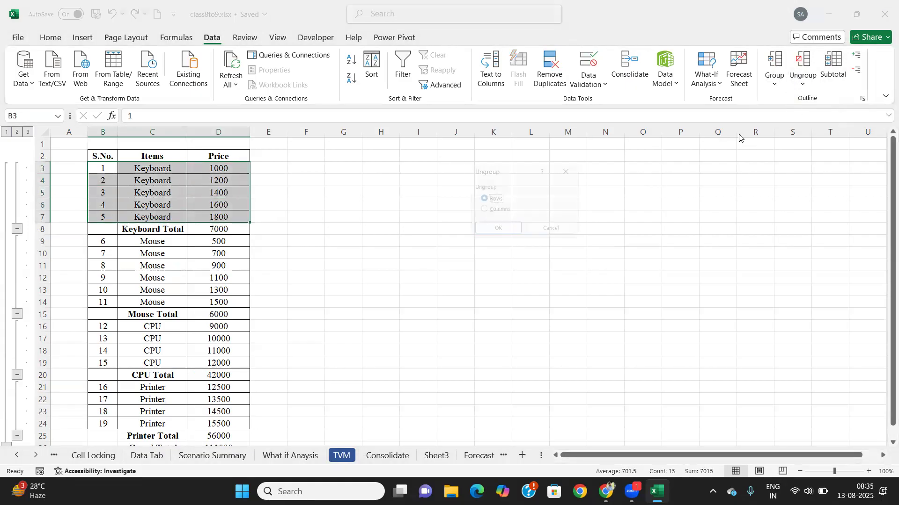
left_click(554, 231)
left_click(347, 265)
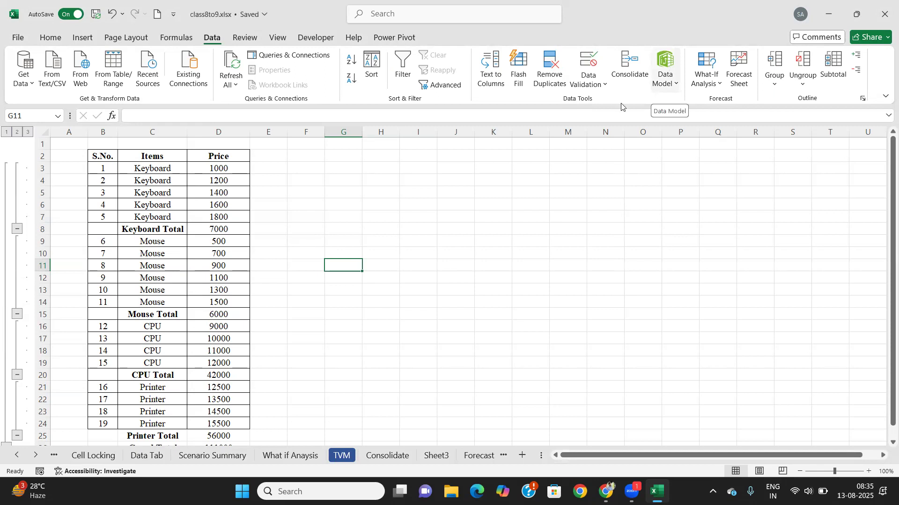
Step: View the workbook's data model in the Power Pivot window and close it again
left_click(663, 62)
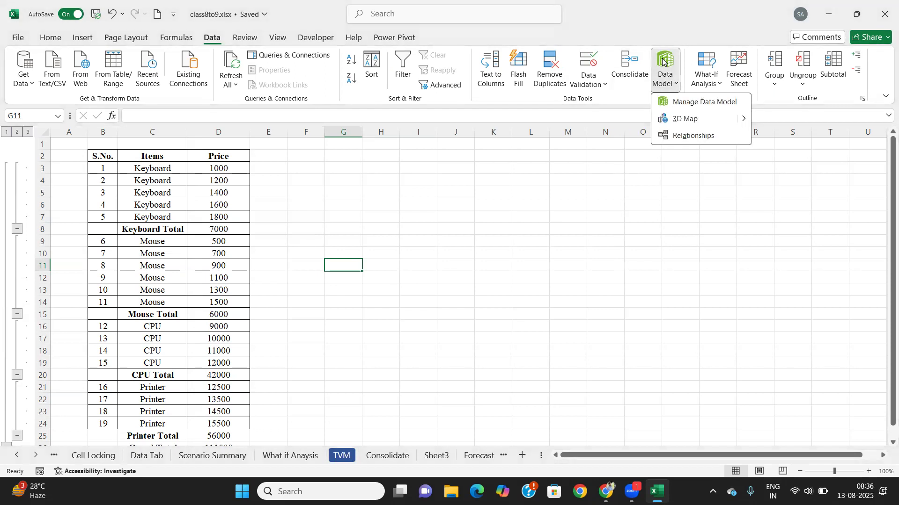
left_click(681, 105)
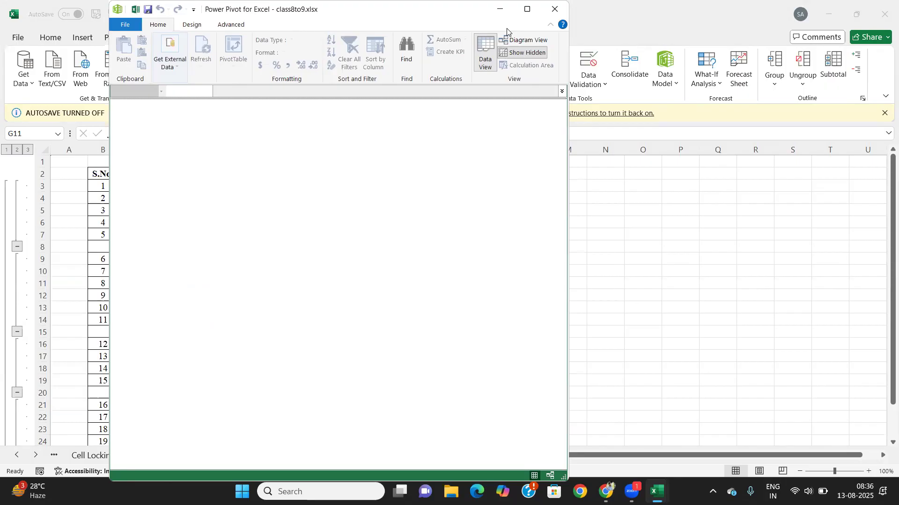
left_click(553, 9)
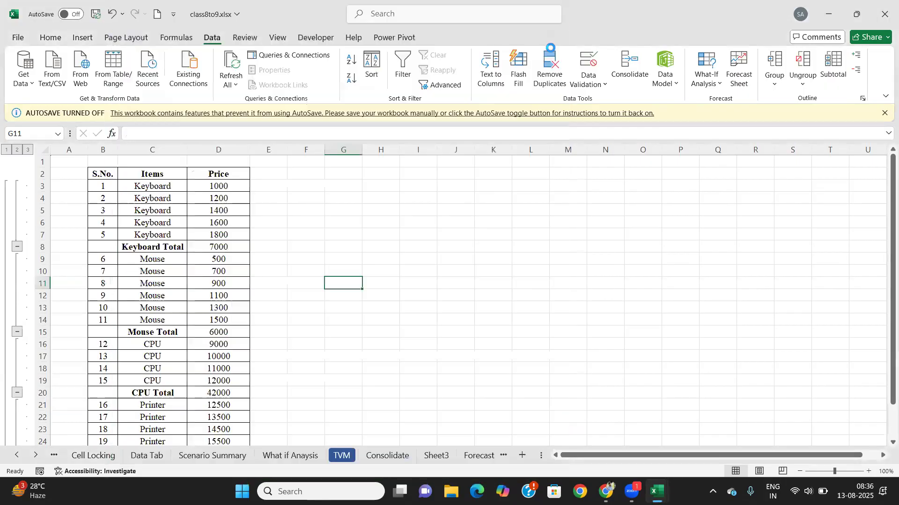
left_click(419, 286)
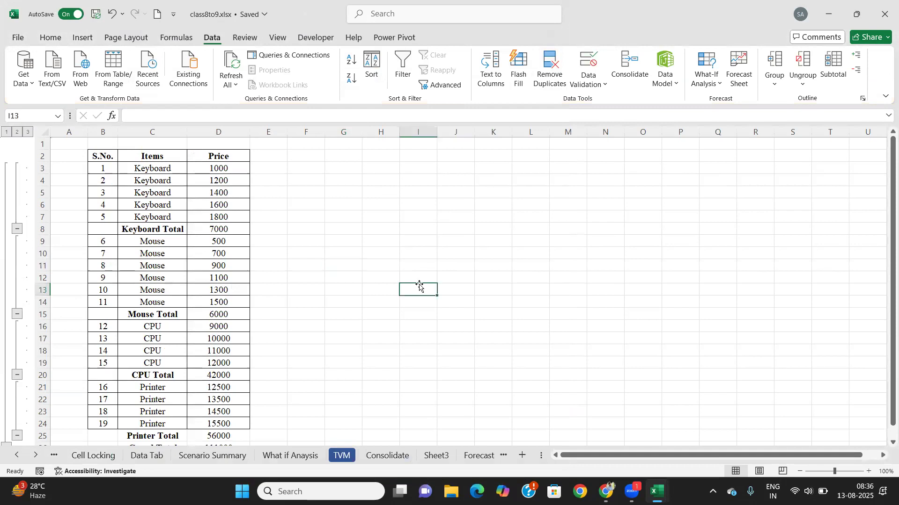
Step: View the data model's table relationships in the Manage Relationships dialog and close it
left_click(675, 84)
left_click(686, 140)
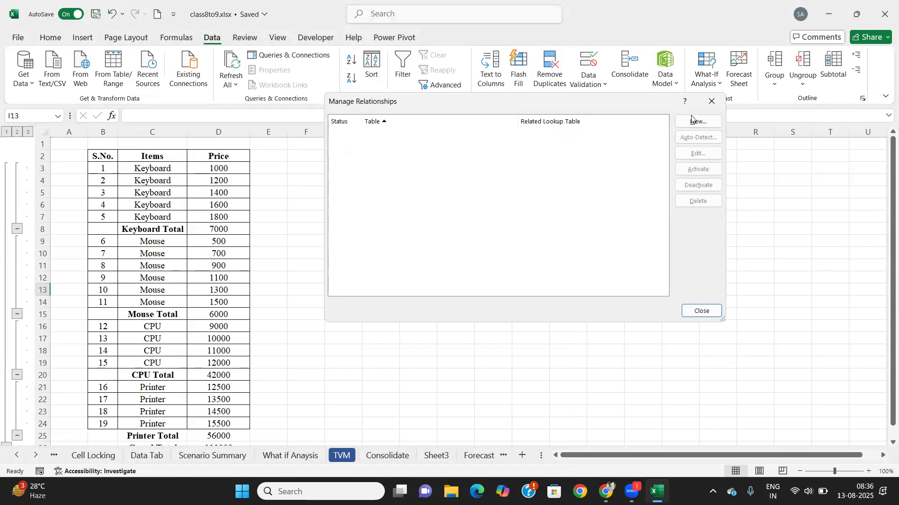
left_click(711, 101)
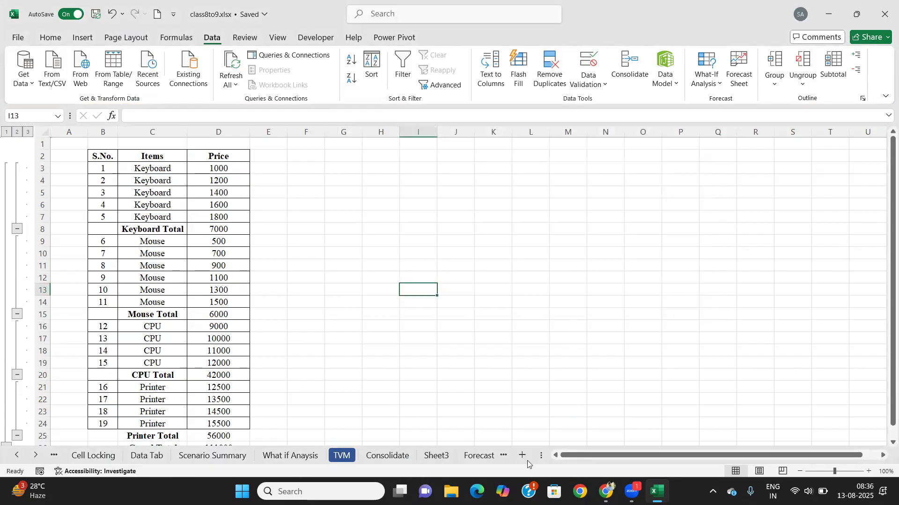
Step: Open order_details.xls, orders.xls, pizza_types.xls and pizzas.xls from File Explorer, and create a new blank workbook
left_click(451, 491)
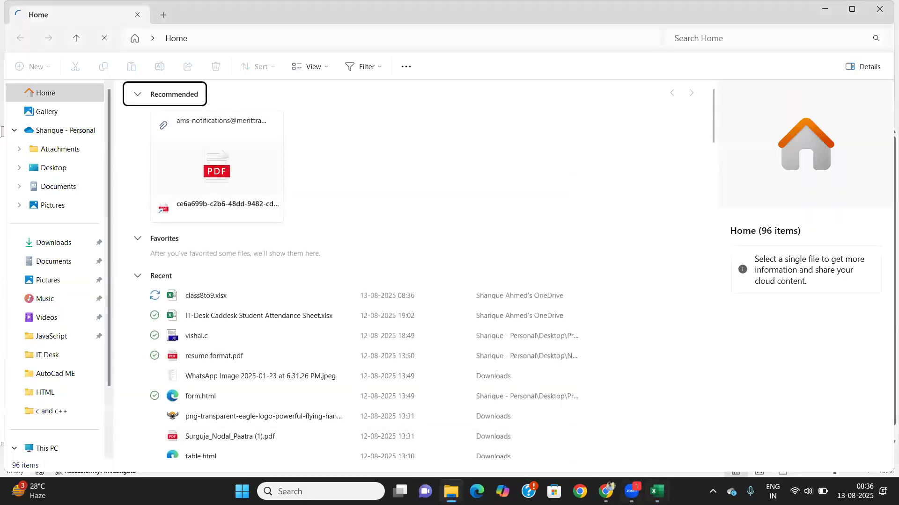
left_click(657, 491)
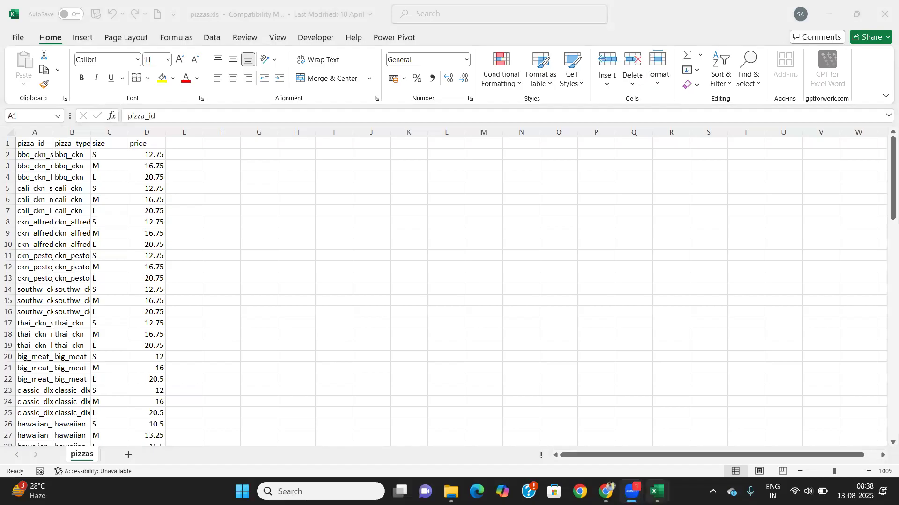
mouse_move(658, 492)
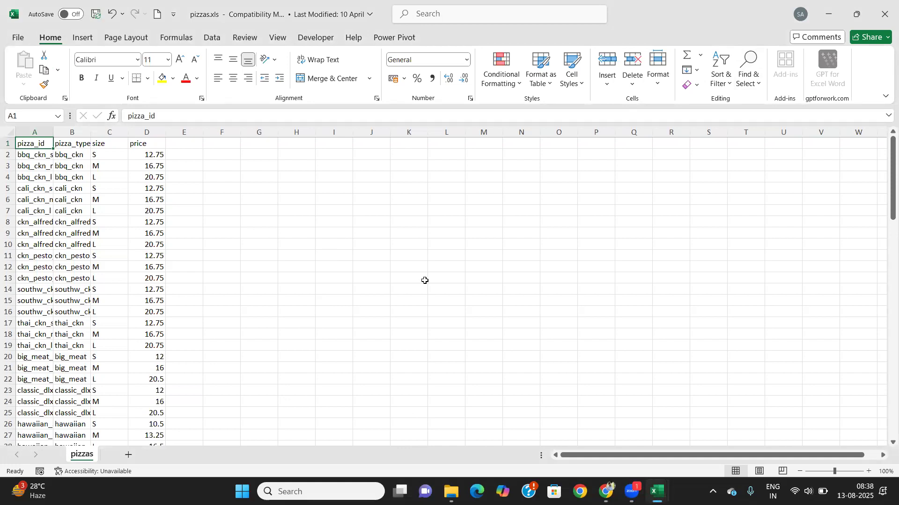
key("ctrl+n")
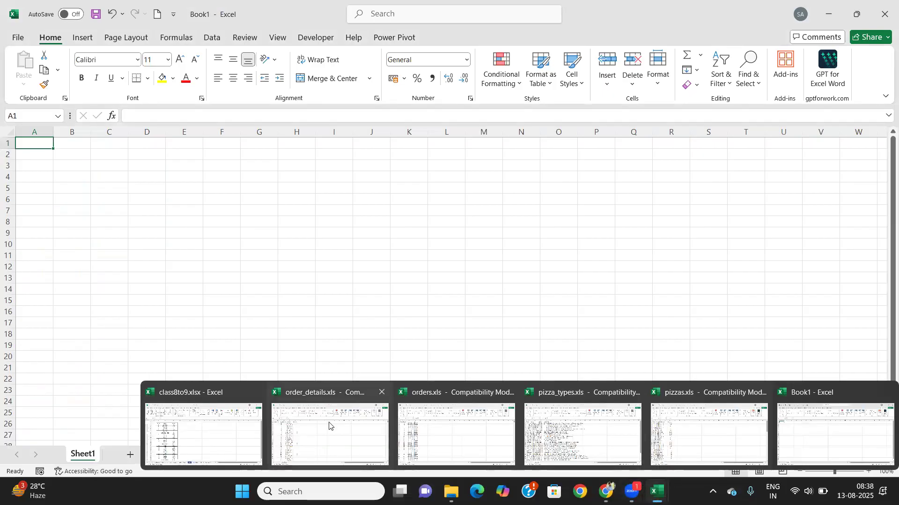
Step: Copy the entire order details table, including its header row, from order_details.xls
left_click(329, 426)
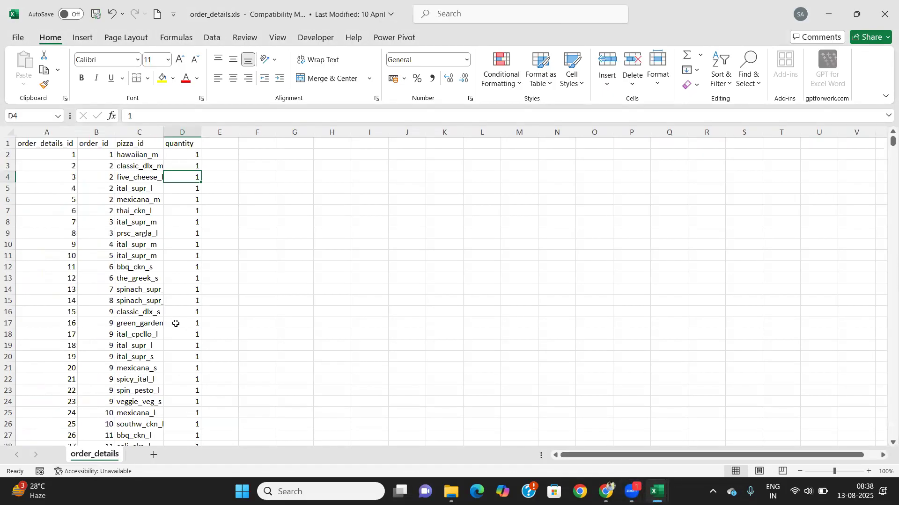
right_click(90, 460)
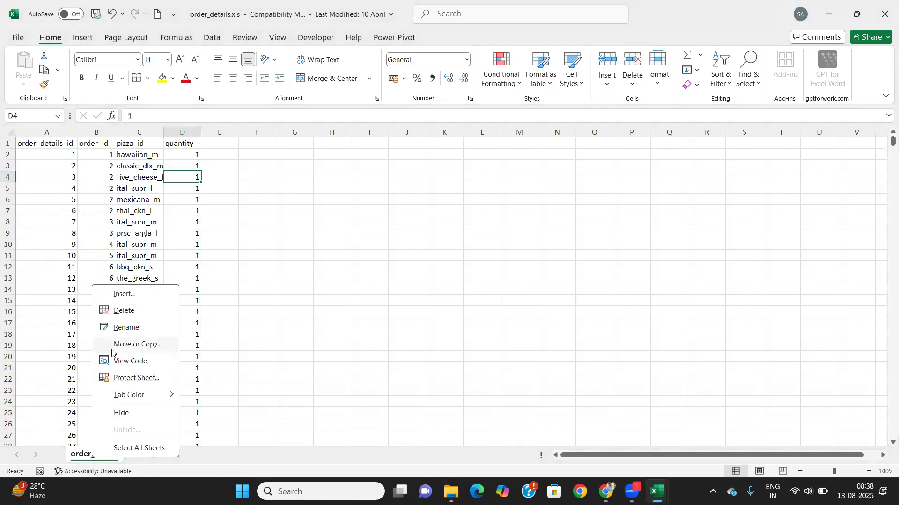
left_click(310, 338)
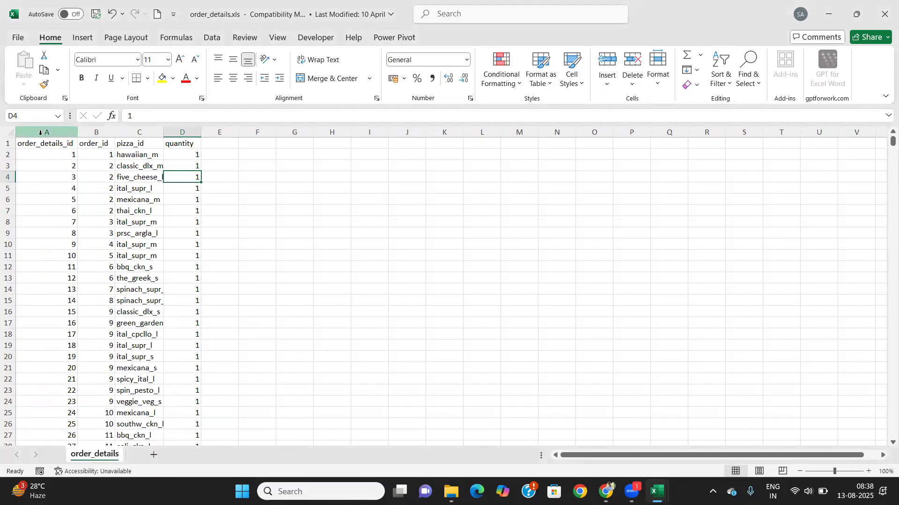
left_click(45, 147)
key("ctrl+shift+End")
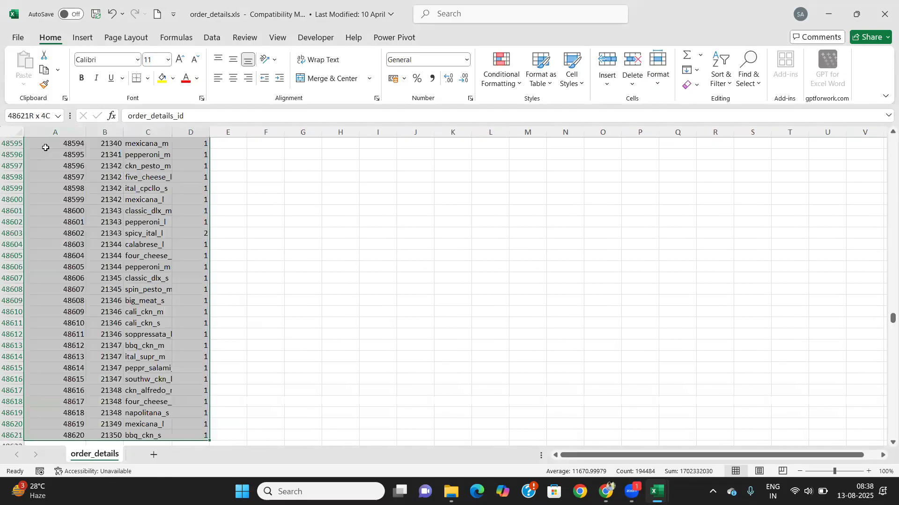
key("ctrl+c")
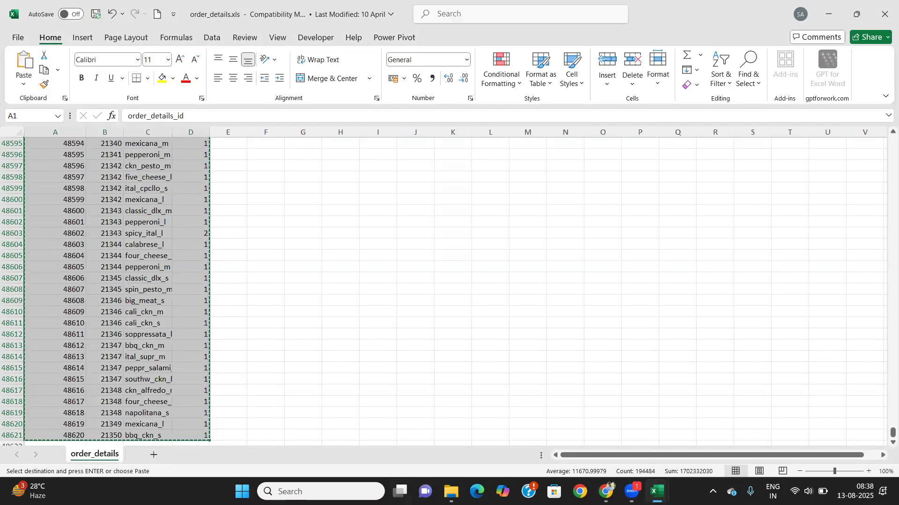
Step: Paste the copied order details at cell A1 of Book1, keeping the source column widths
mouse_move(632, 492)
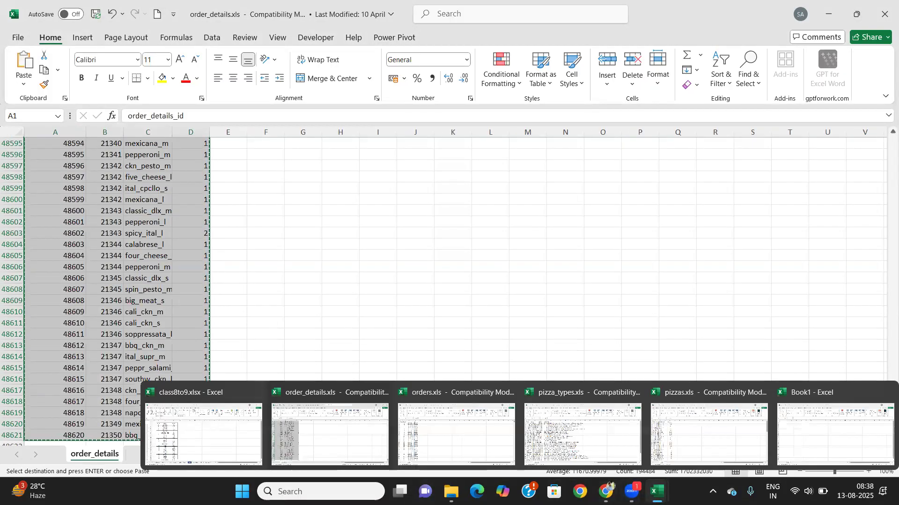
left_click(829, 416)
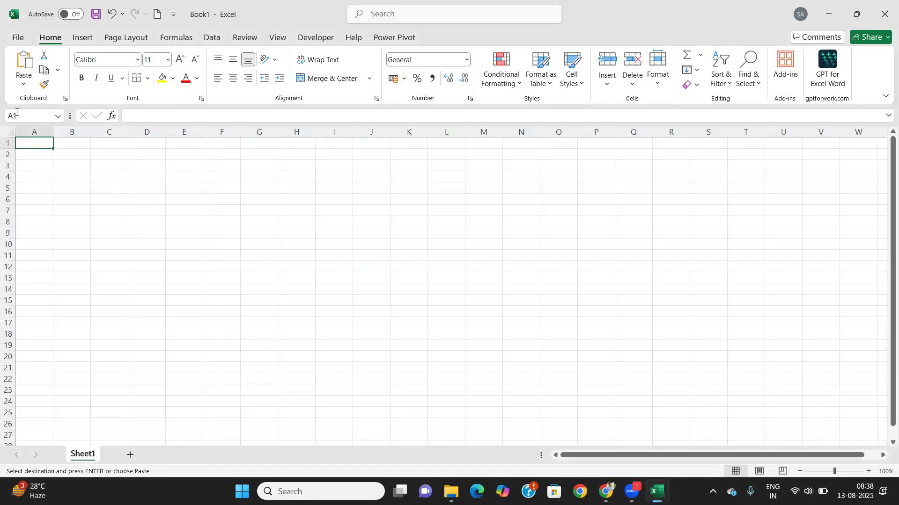
left_click(24, 85)
left_click(40, 137)
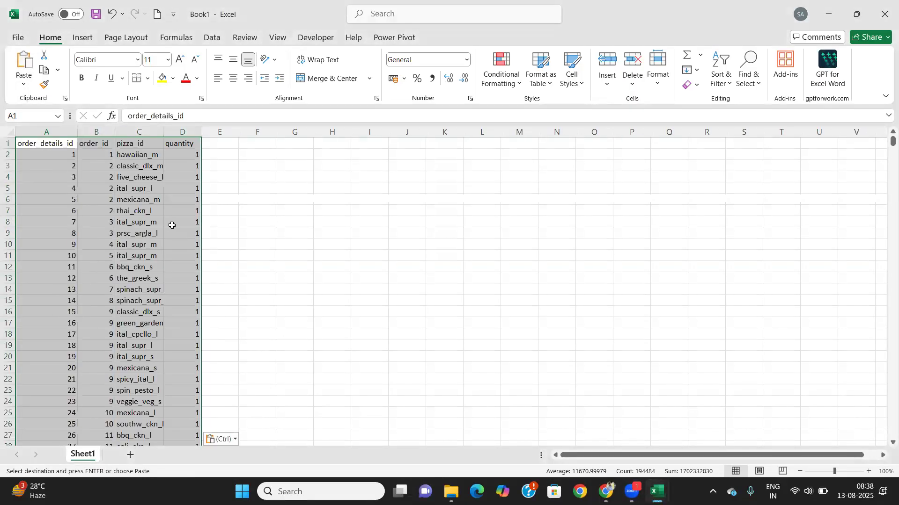
left_click(247, 255)
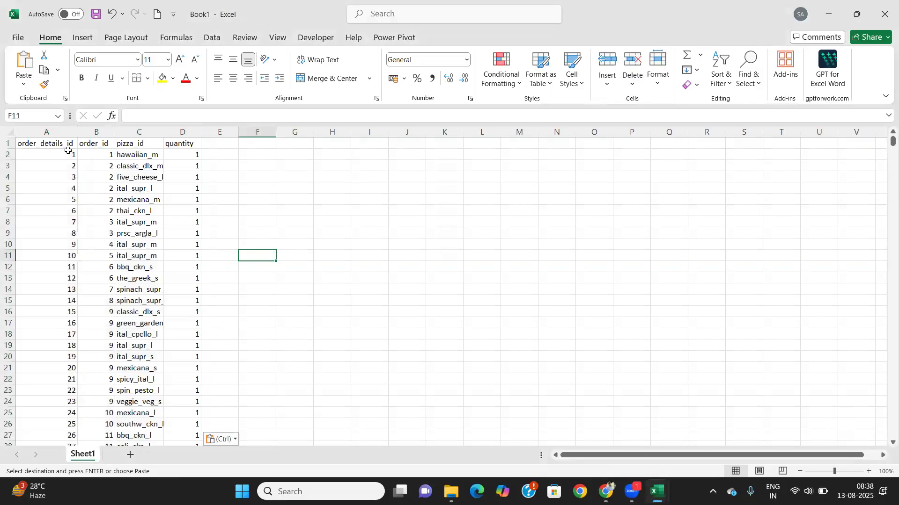
Step: Rename Sheet1 of Book1 as Order_details
double_click(82, 455)
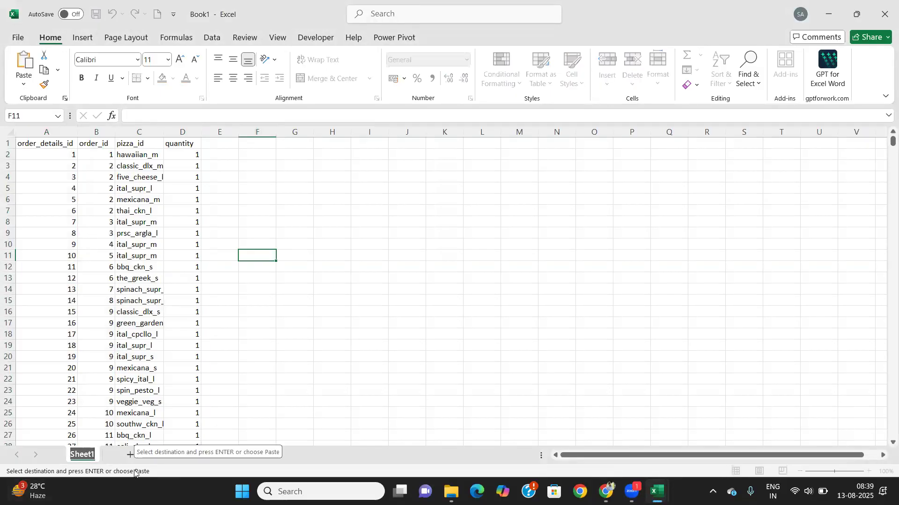
type("Order_details")
key("Return")
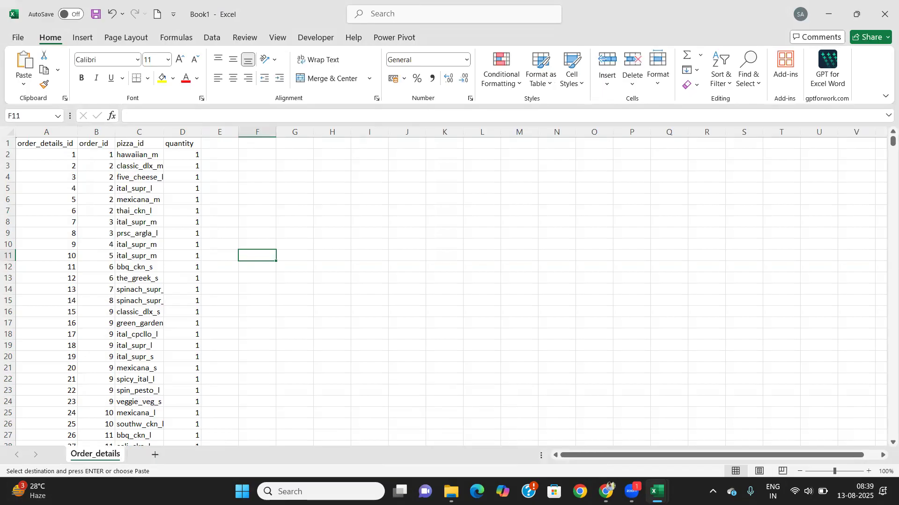
Step: Copy the whole order_id, date and time table from orders.xls
mouse_move(657, 491)
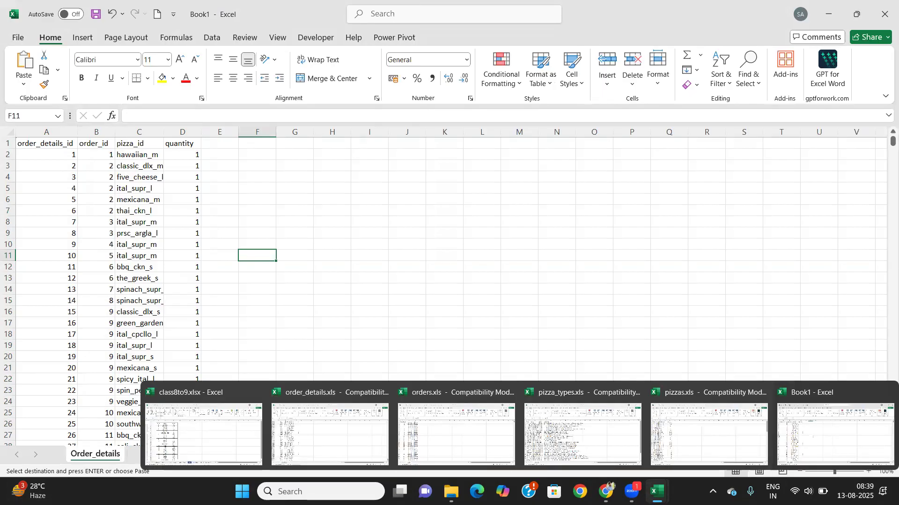
left_click(446, 420)
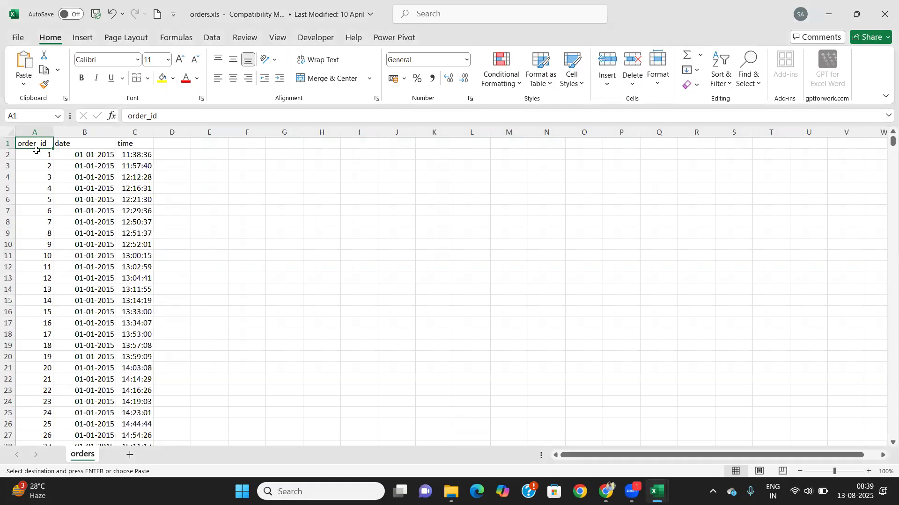
key("ctrl+shift+Right")
key("ctrl+shift+Down")
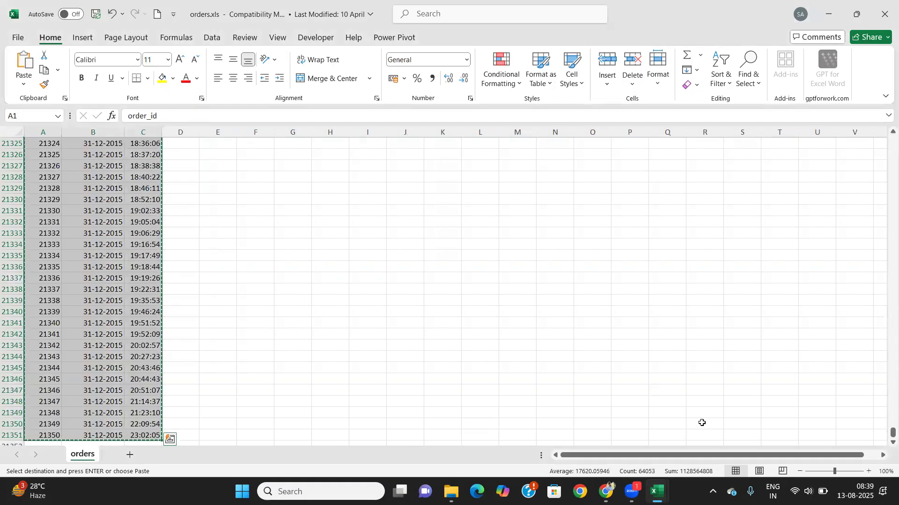
Step: Add a new sheet to Book1 and paste the copied orders table at A1, keeping the source column widths
mouse_move(659, 491)
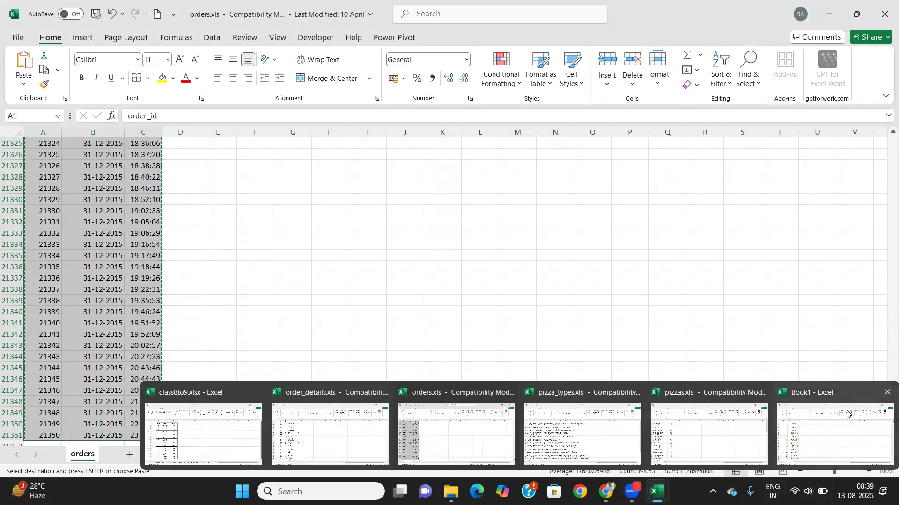
left_click(836, 433)
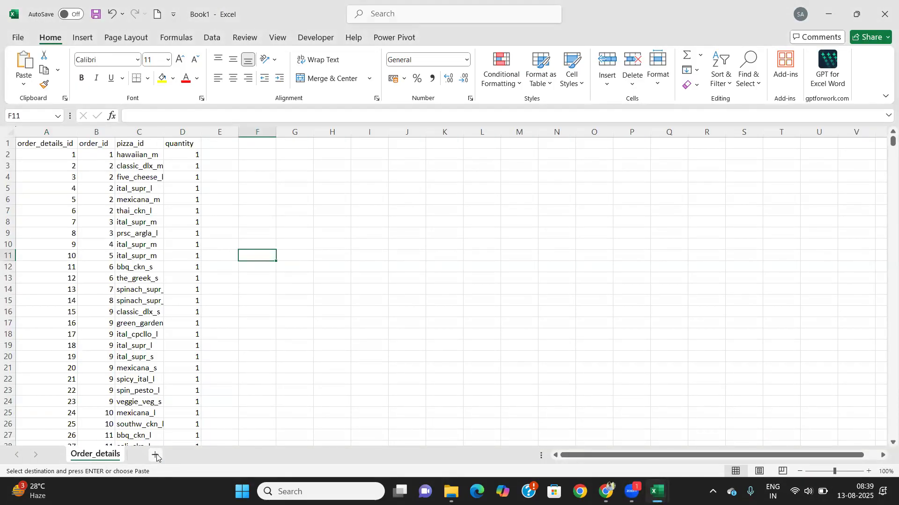
left_click(154, 455)
left_click(24, 83)
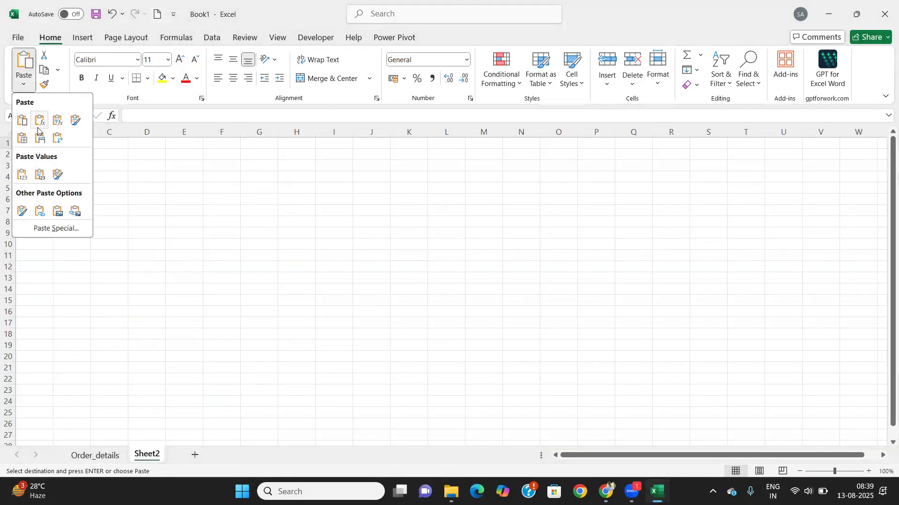
left_click(38, 139)
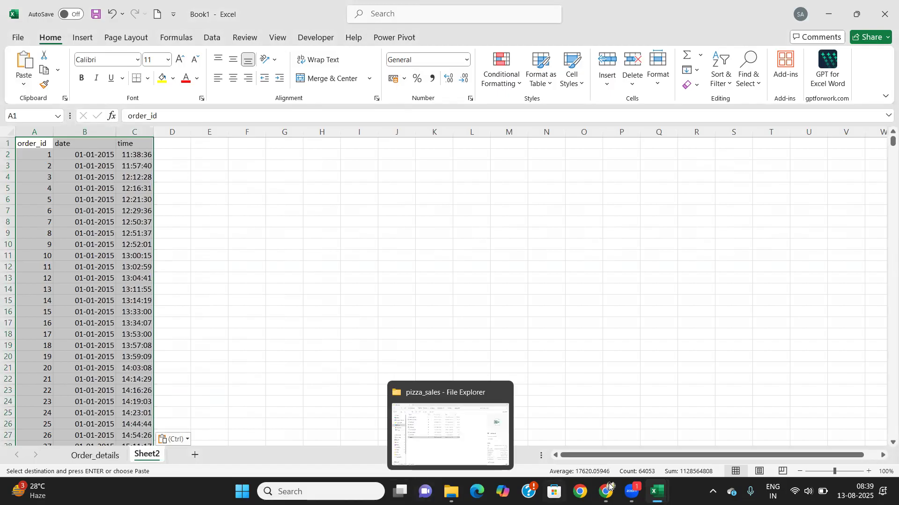
Step: Rename Sheet2 of Book1, which holds the order dates and times, as Orders
mouse_move(640, 478)
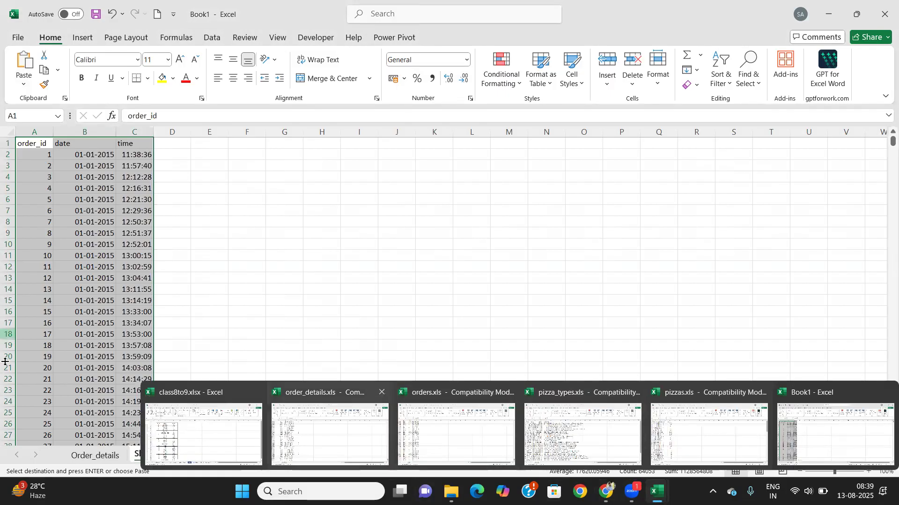
double_click(145, 458)
type("Orders")
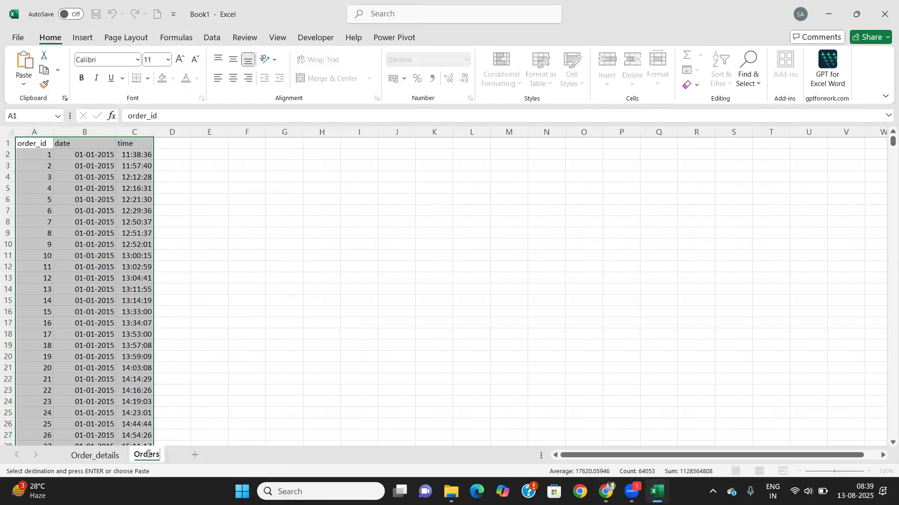
key("Return")
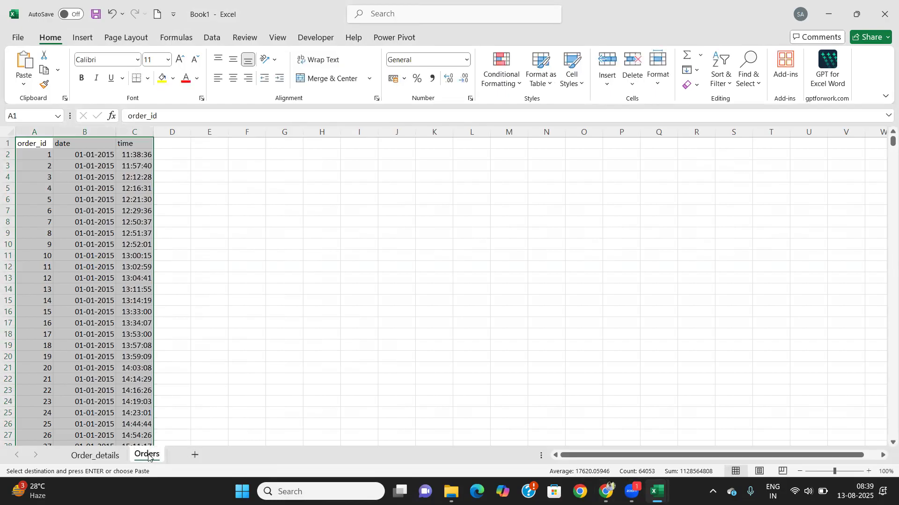
Step: Add another sheet to Book1, and copy the whole pizza types table from pizza_types.xls
left_click(195, 456)
mouse_move(657, 491)
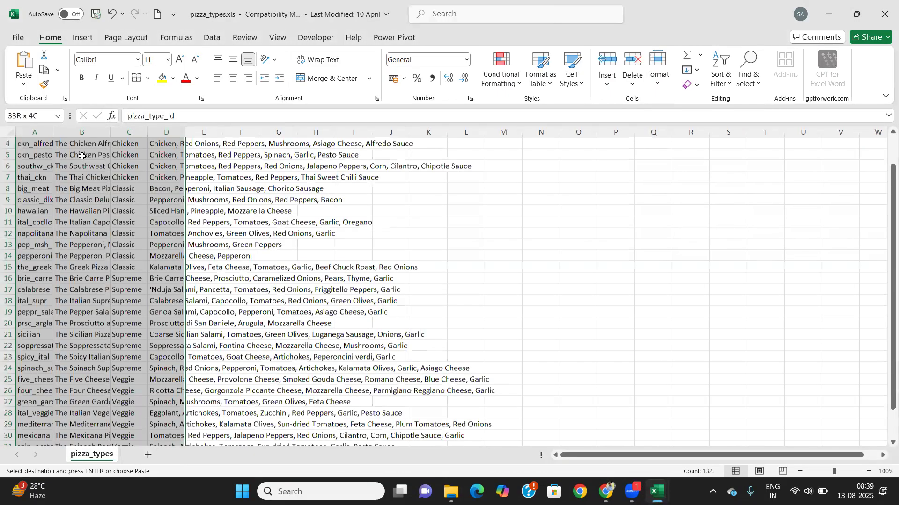
key("ctrl+v")
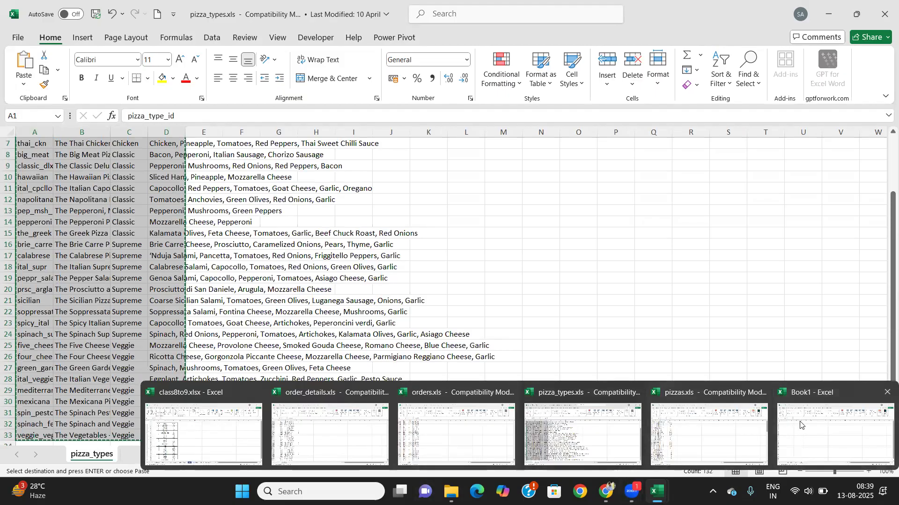
Step: Paste the copied pizza types table at A1 of Sheet3 in Book1, keeping the source column widths
left_click(796, 425)
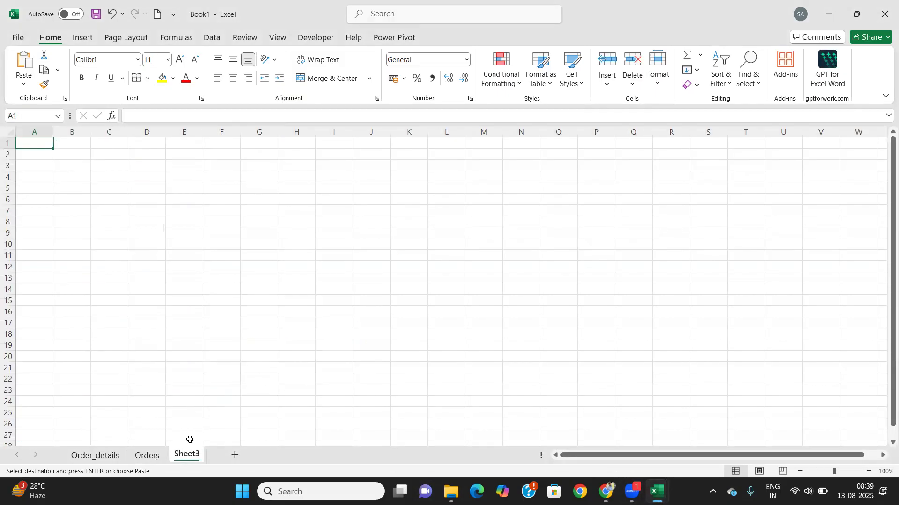
left_click(23, 84)
left_click(40, 137)
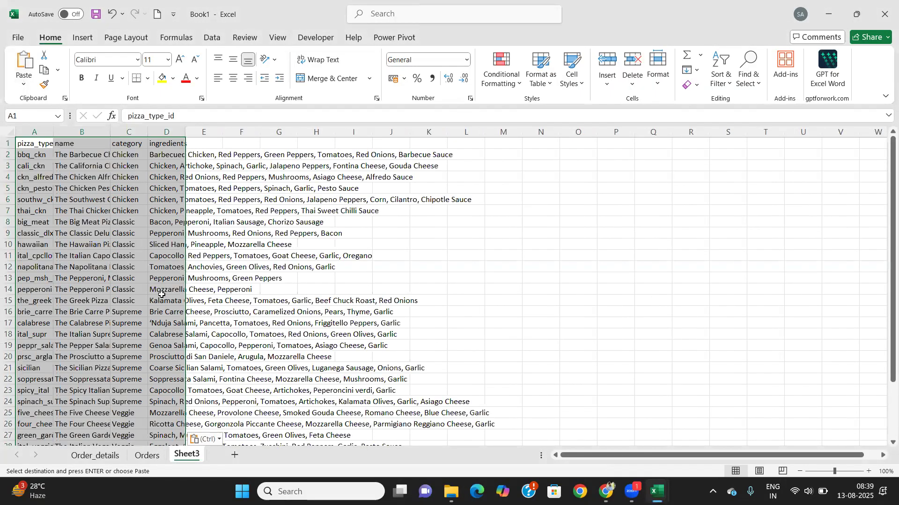
Step: Rename Sheet3 of Book1 as Pizza_Types
double_click(186, 455)
type("Pizza")
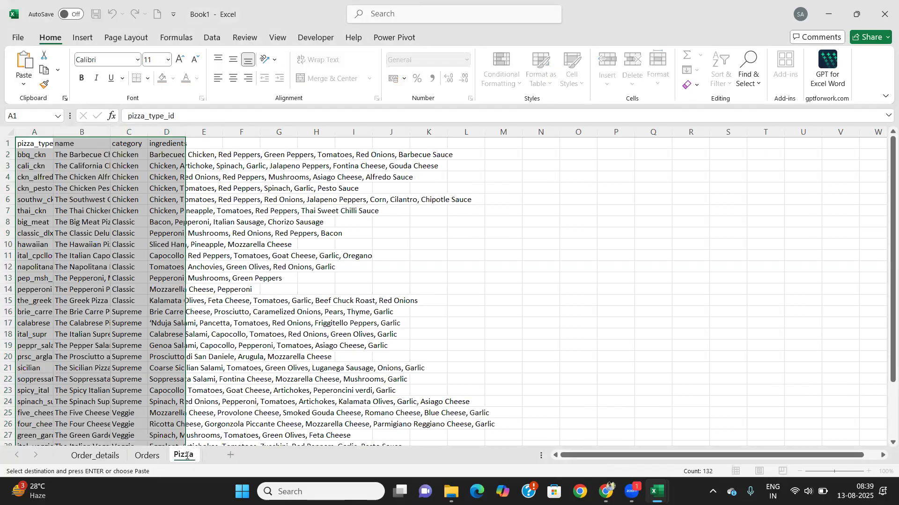
key("Return")
type("_Types")
key("Return")
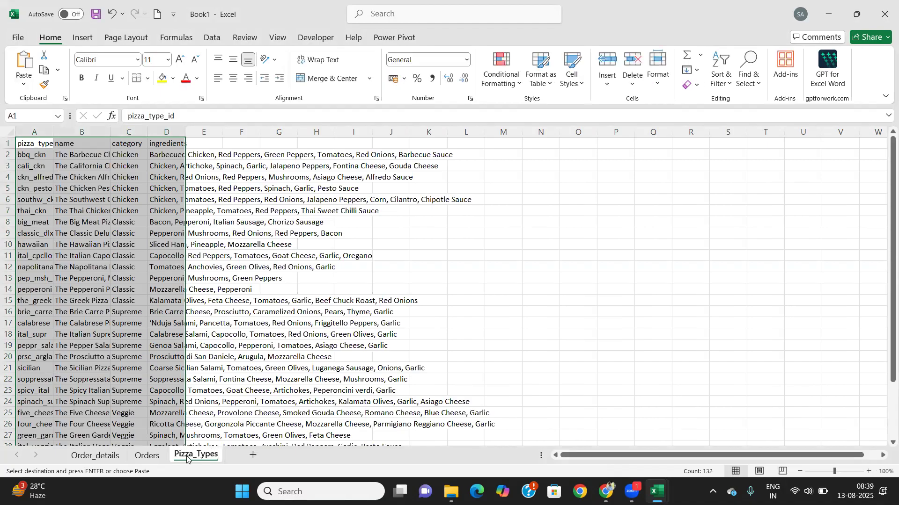
Step: Add a fourth sheet to Book1, and copy the whole pizza_id, type, size and price table from pizzas.xls
left_click(253, 454)
mouse_move(451, 491)
mouse_move(657, 491)
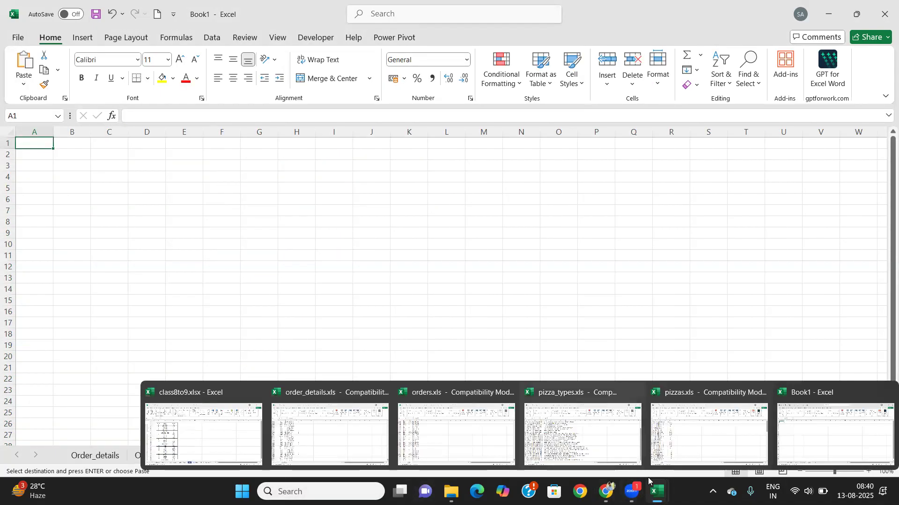
left_click(683, 422)
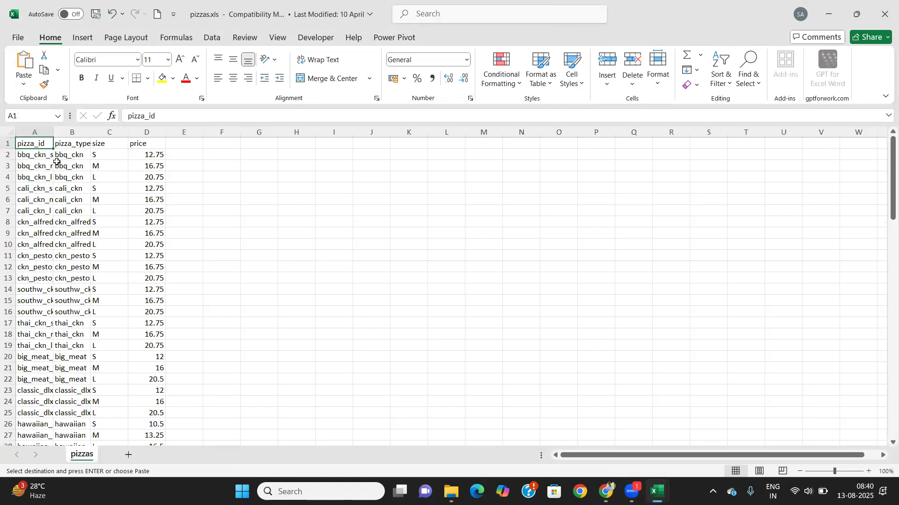
key("ctrl+shift+End")
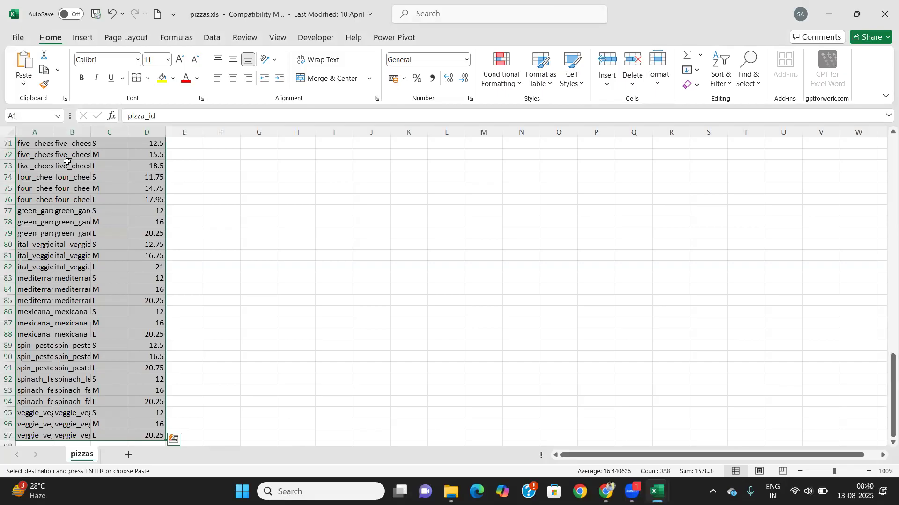
Step: Paste the copied pizzas table at A1 of Sheet4 in Book1, keeping the source column widths
mouse_move(657, 492)
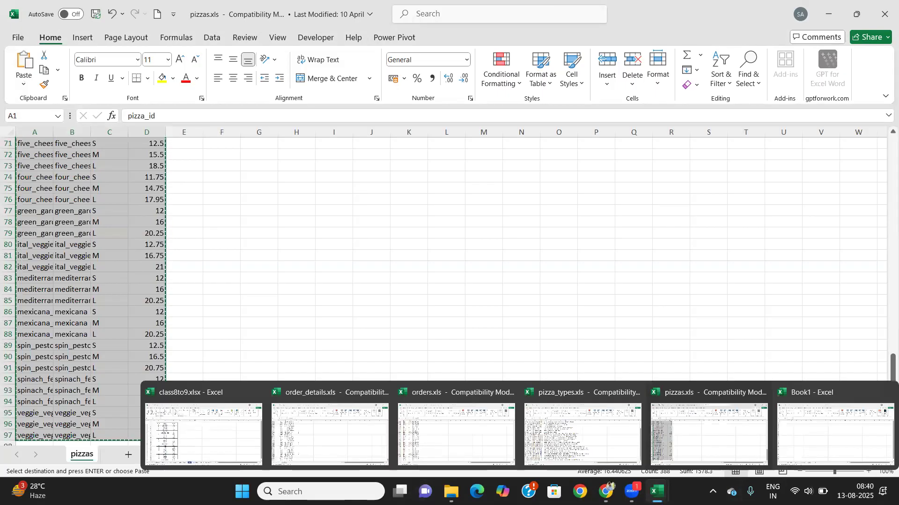
left_click(835, 432)
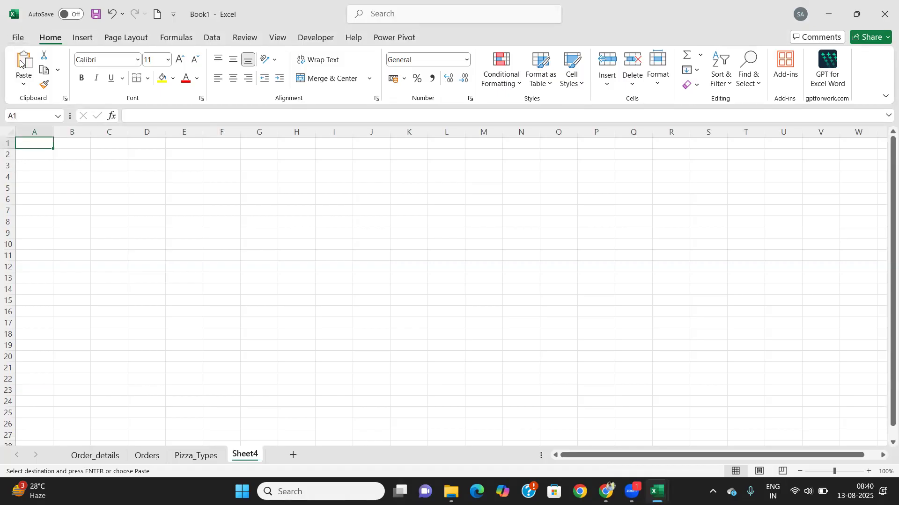
left_click(24, 83)
left_click(41, 139)
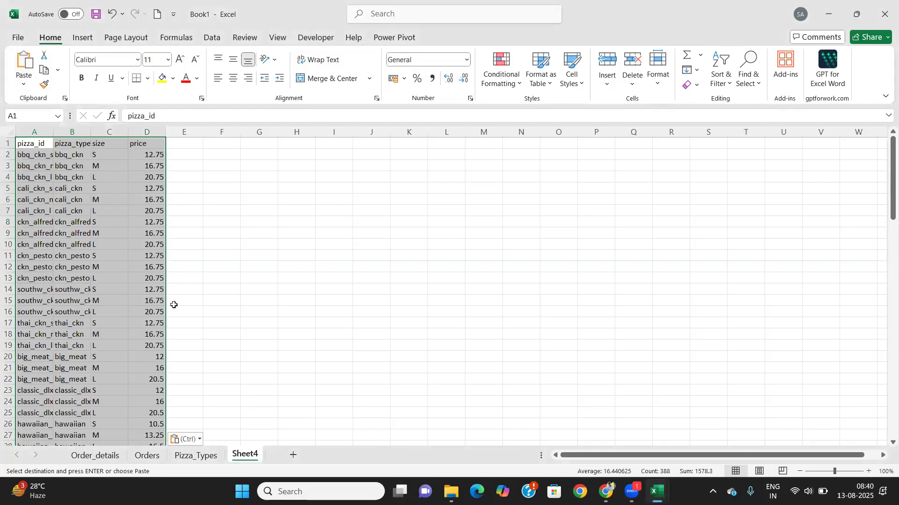
Step: Rename Sheet4 of Book1 as Pizzas
left_click(243, 404)
double_click(251, 454)
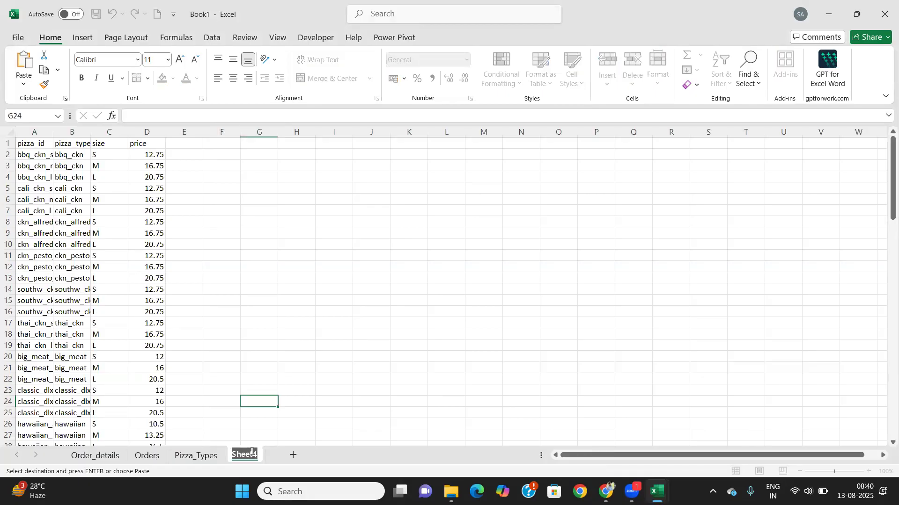
type("Pizza")
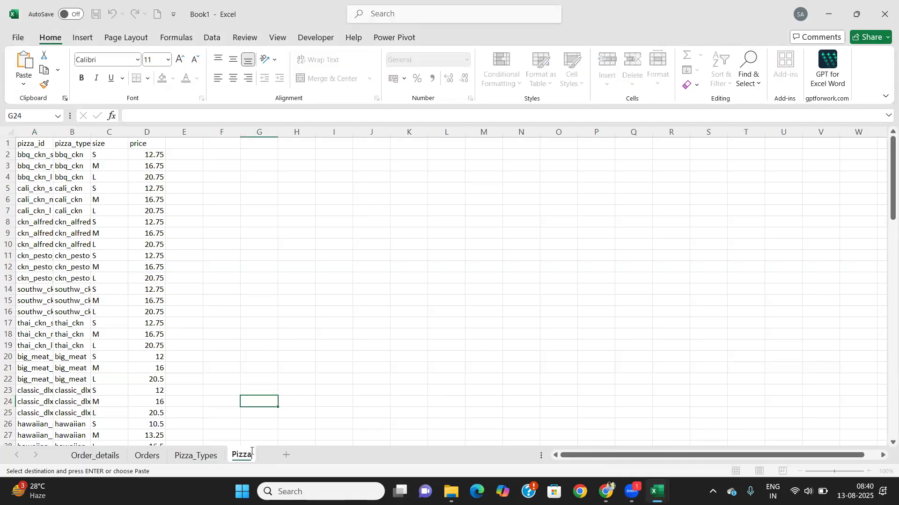
key("Return")
left_click(267, 346)
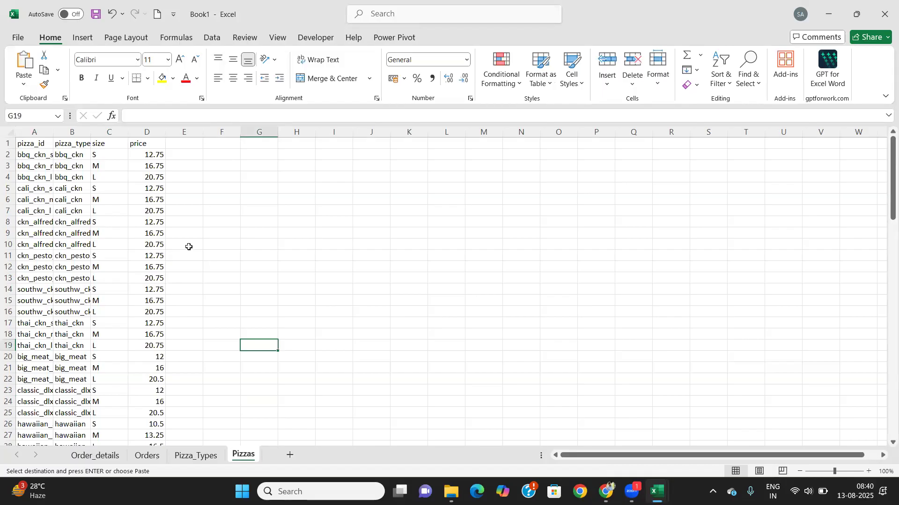
Step: Open the workbook's data model in Power Pivot, look through its home, design and advanced commands, and close it
left_click(212, 38)
left_click(672, 84)
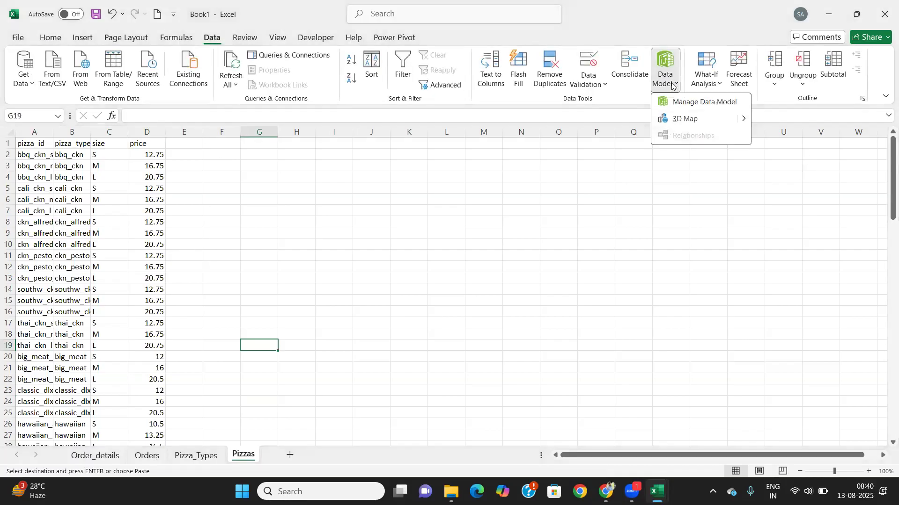
left_click(681, 104)
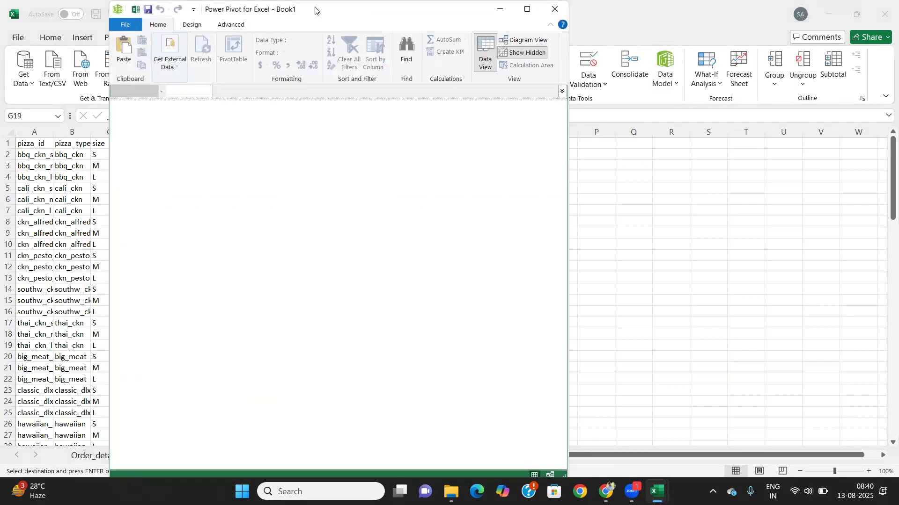
left_click_drag(321, 13, 486, 62)
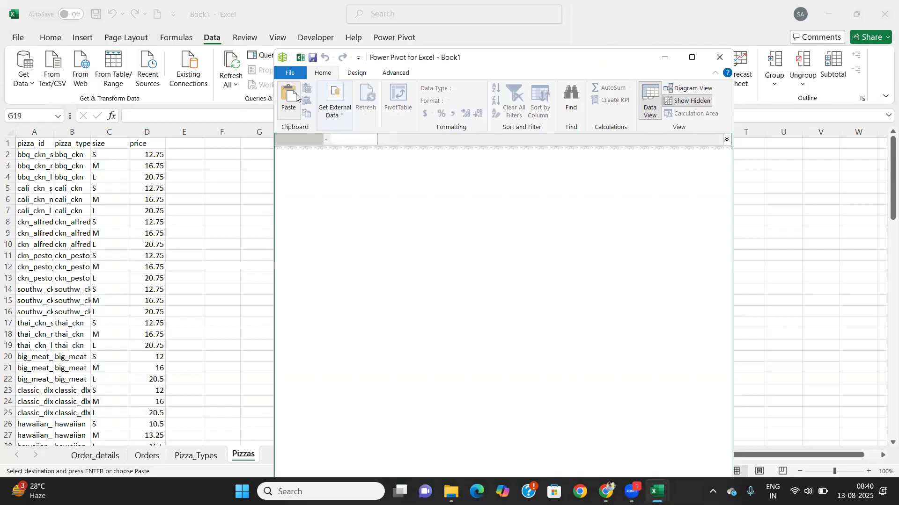
left_click(357, 74)
left_click(395, 74)
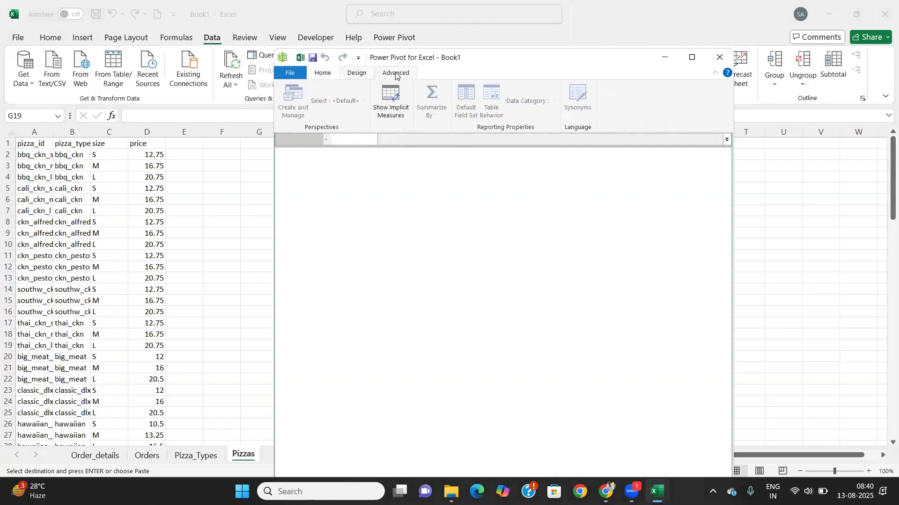
left_click(357, 74)
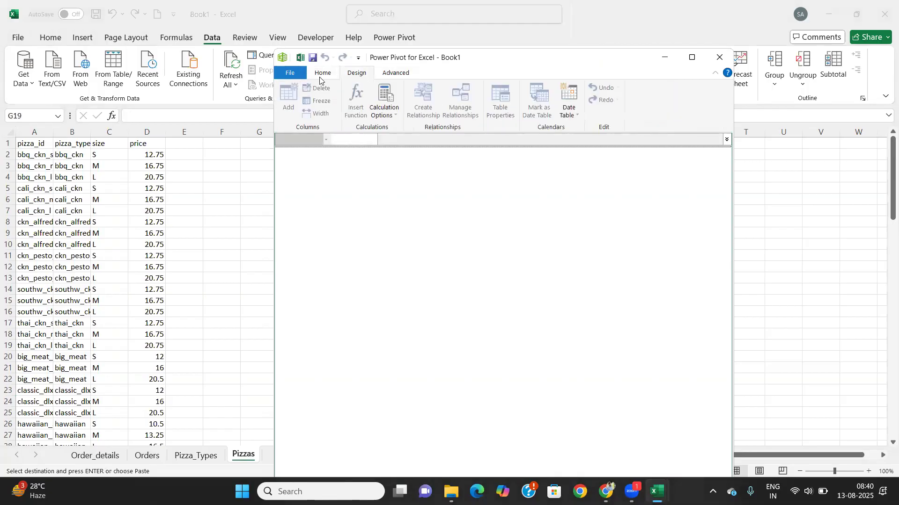
left_click(323, 73)
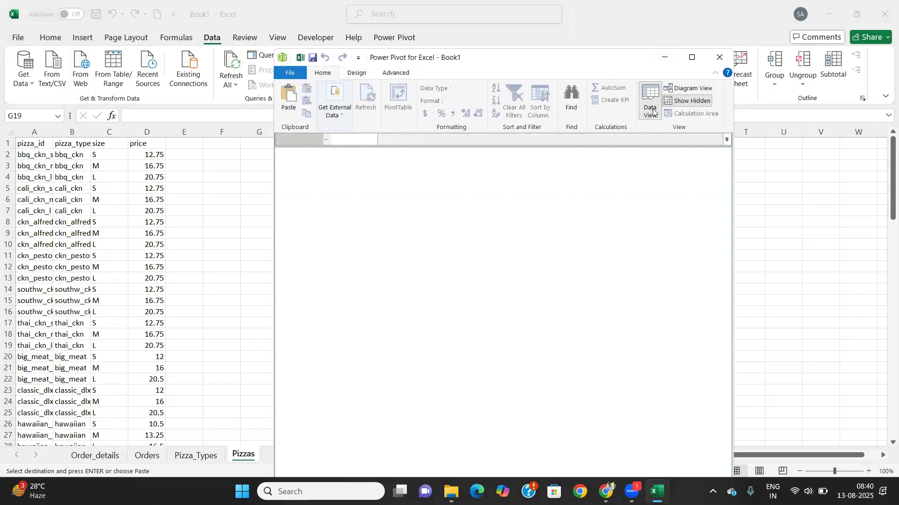
left_click(721, 56)
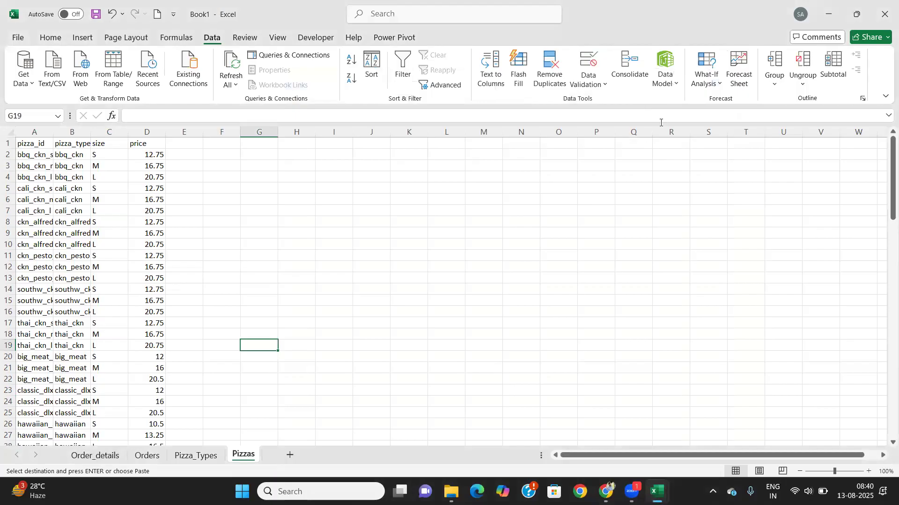
Step: Check which data model commands are available from the Pizzas sheet and from the Order_details sheet
left_click(677, 85)
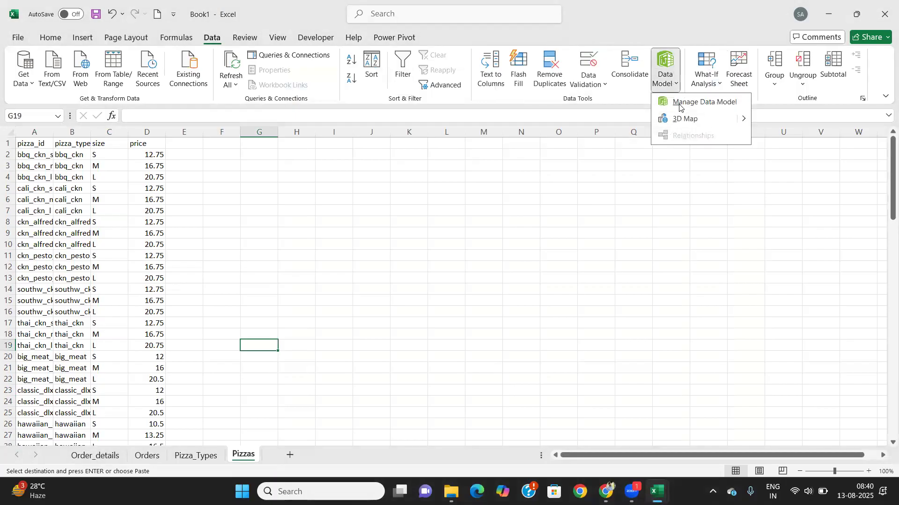
left_click(666, 194)
left_click(205, 301)
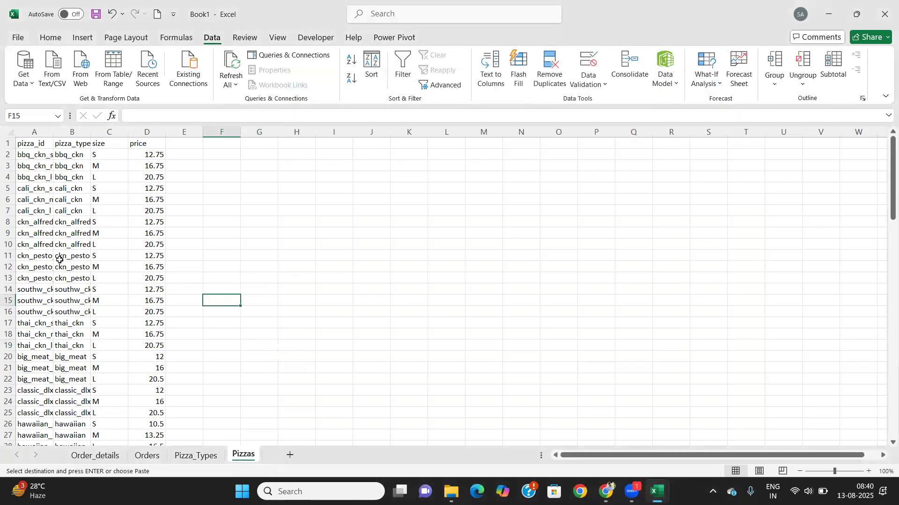
left_click(196, 455)
left_click(94, 456)
left_click(317, 354)
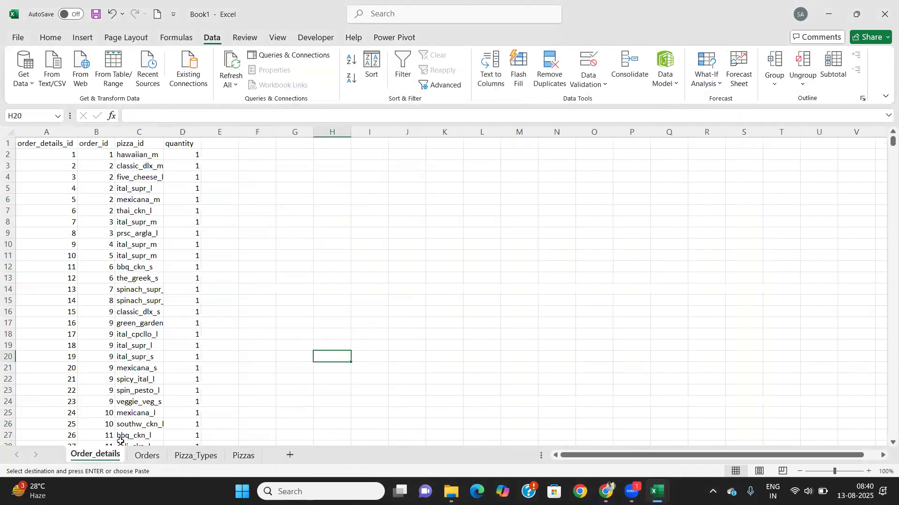
left_click(674, 85)
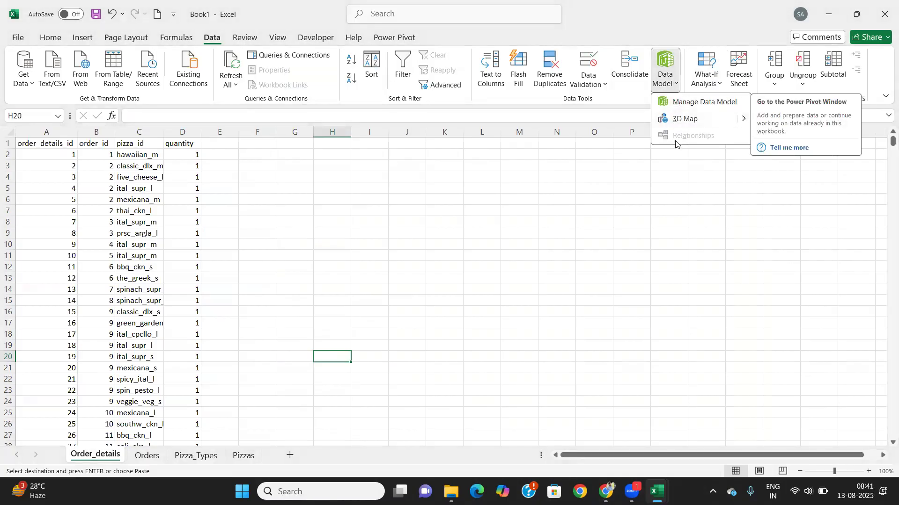
left_click(547, 198)
Step: Save the workbook as Example2 in the personal OneDrive Documents folder
key("ctrl+s")
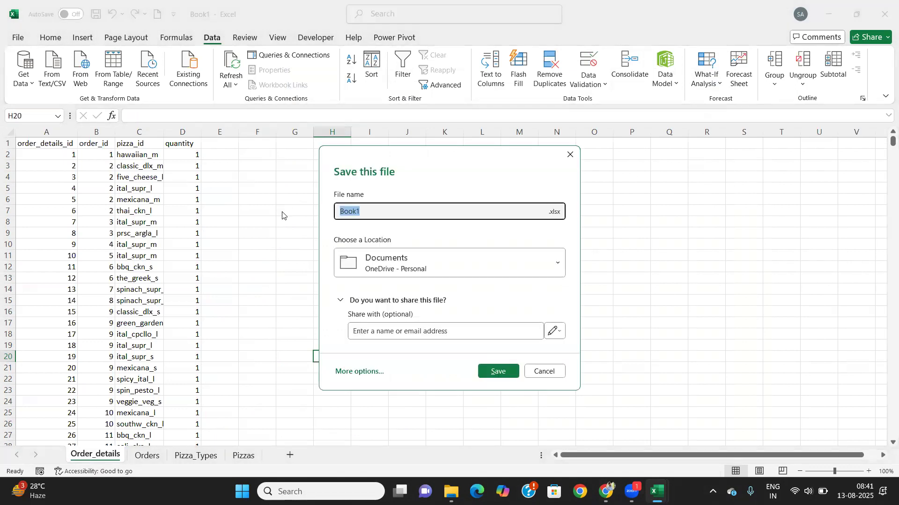
type("Example2")
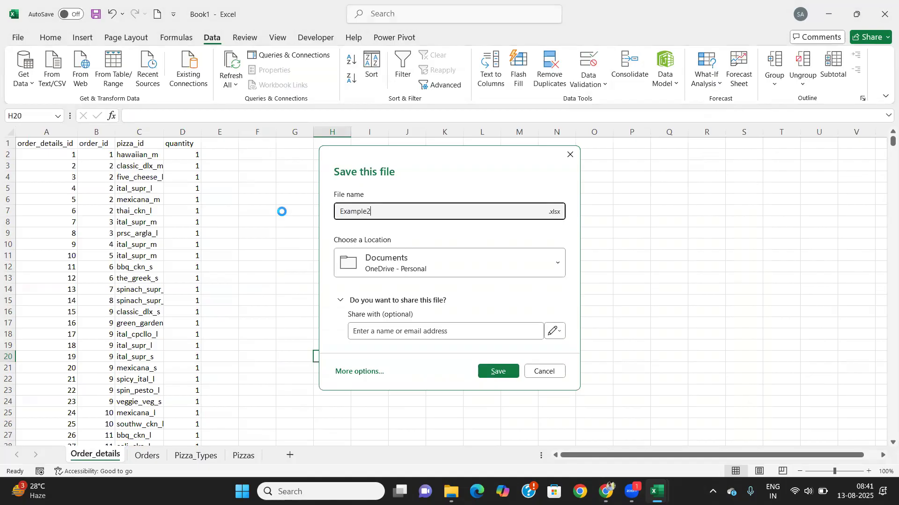
key("Return")
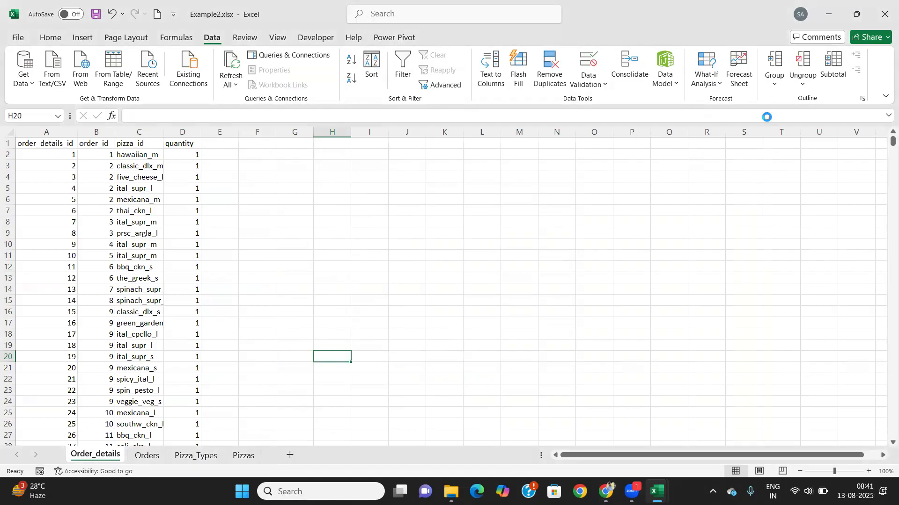
left_click(676, 84)
left_click(474, 216)
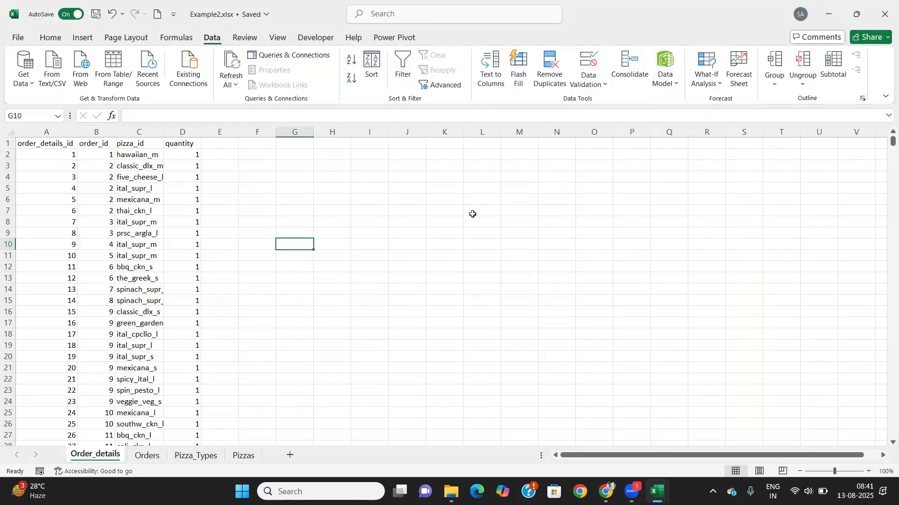
Step: Format the order details data A1:D48621 on Order_details as a table with headers, using the blue medium style with banded rows
left_click(39, 143)
key("ctrl+shift+Right")
key("ctrl+shift+Down")
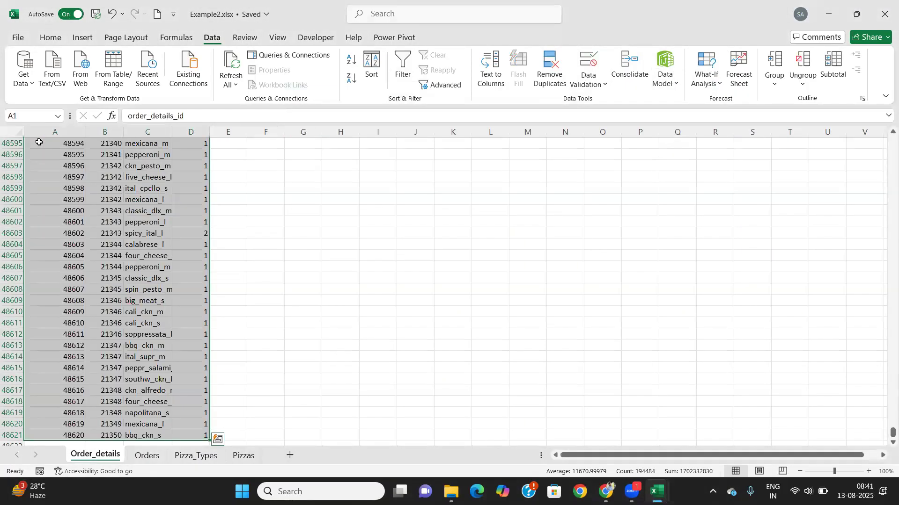
scroll(118, 261, "up", 20)
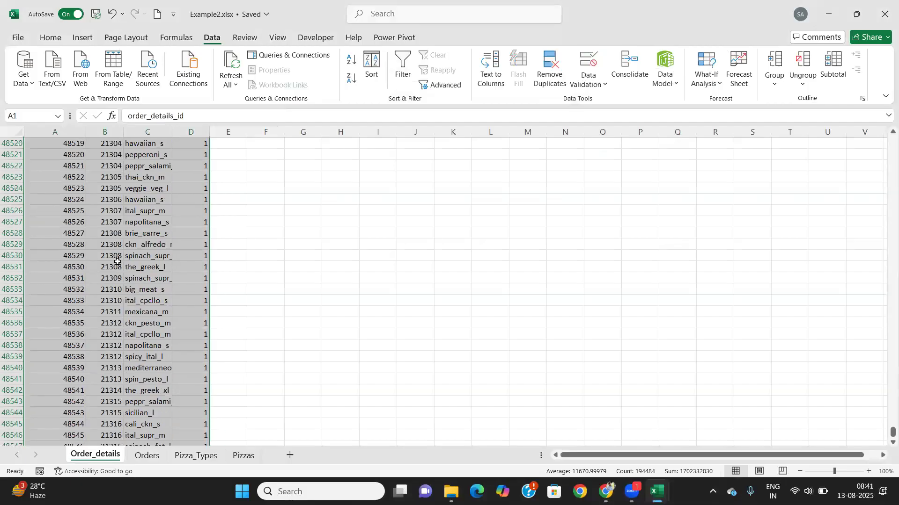
scroll(117, 261, "up", 20)
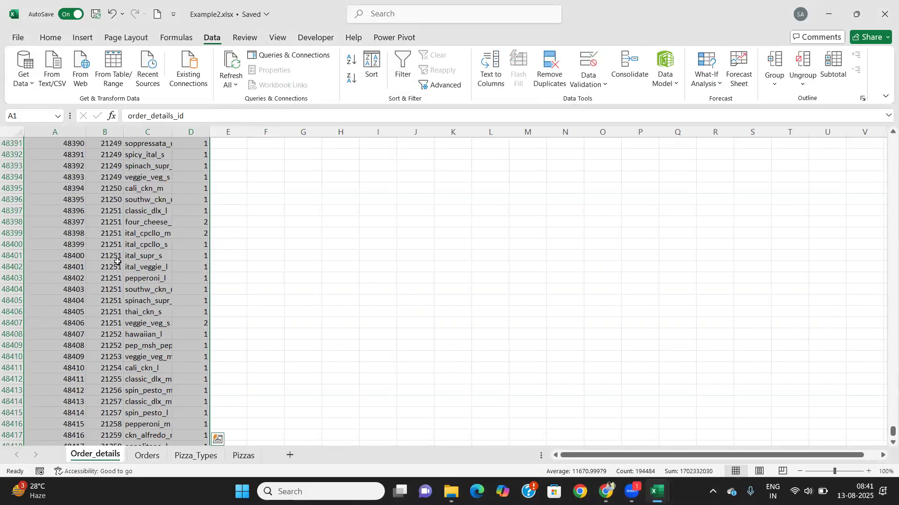
left_click(54, 39)
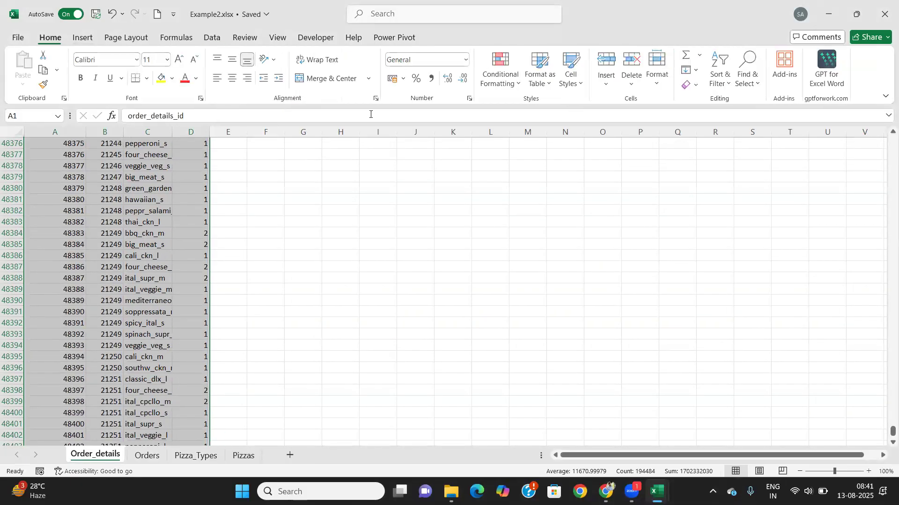
left_click(550, 85)
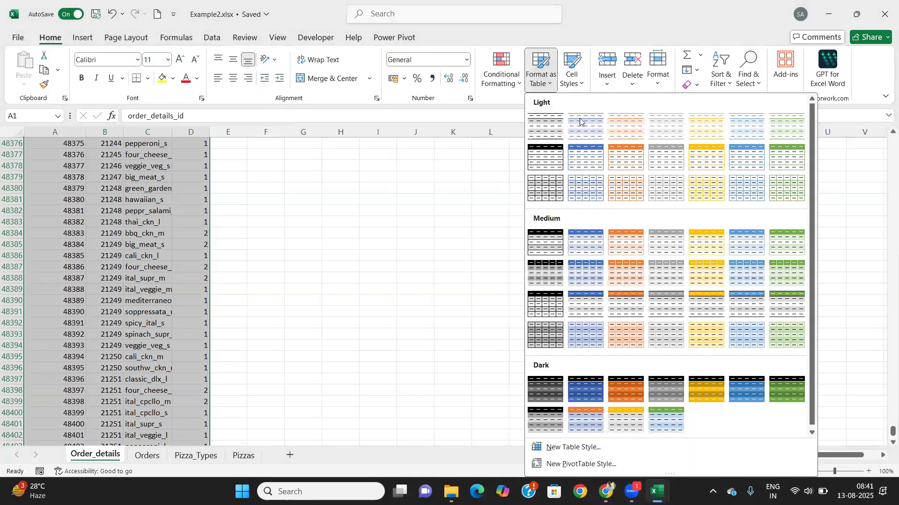
left_click(596, 244)
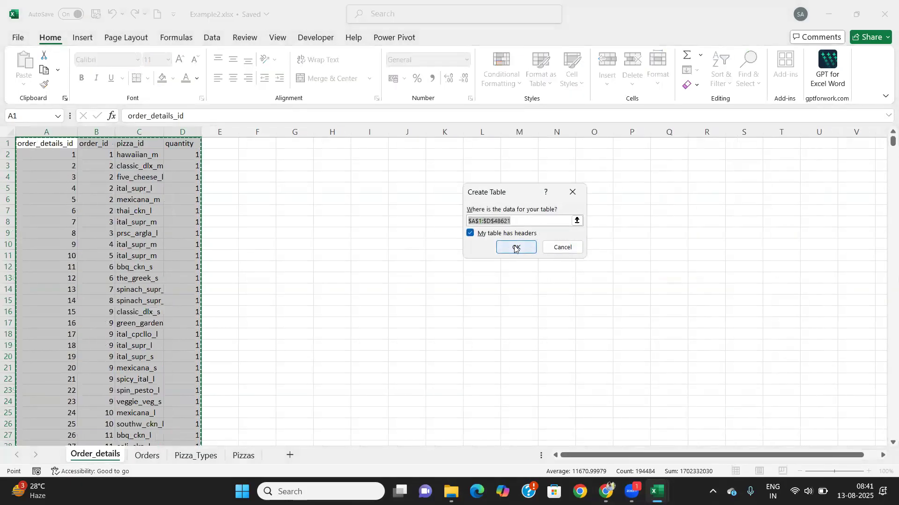
left_click(515, 249)
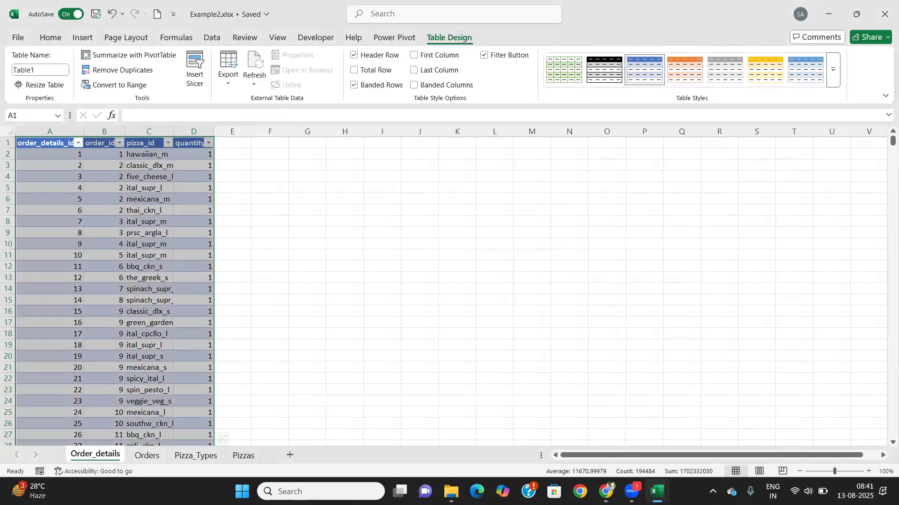
Step: Format the orders data A1:C21351 on the Orders sheet as a table with headers in the same blue medium style
left_click(143, 456)
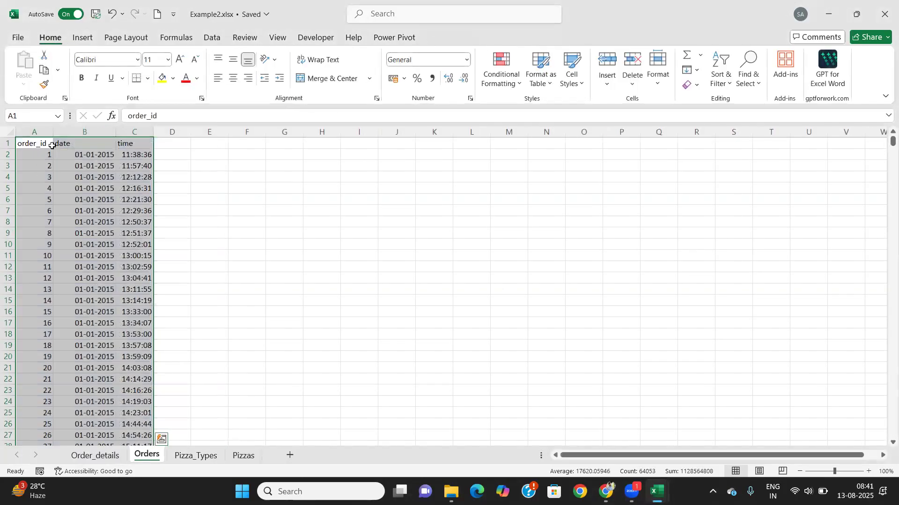
left_click(541, 79)
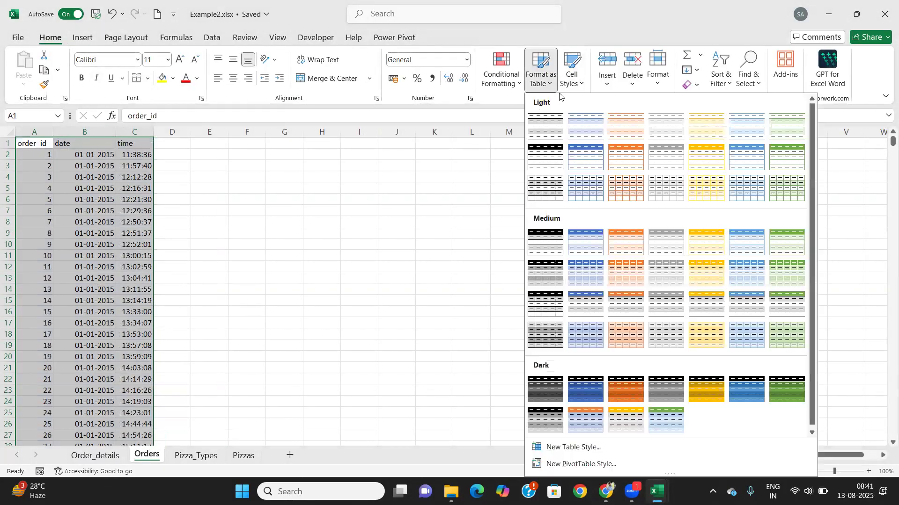
left_click(586, 242)
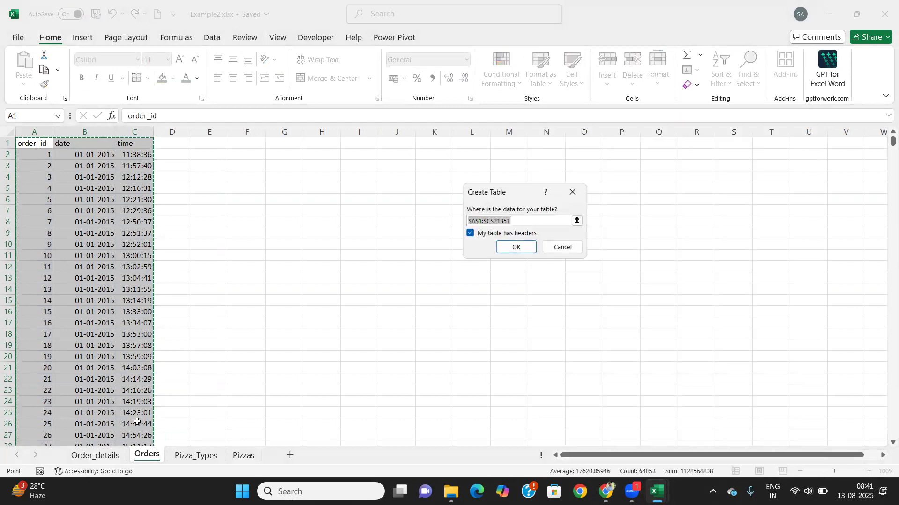
left_click(517, 248)
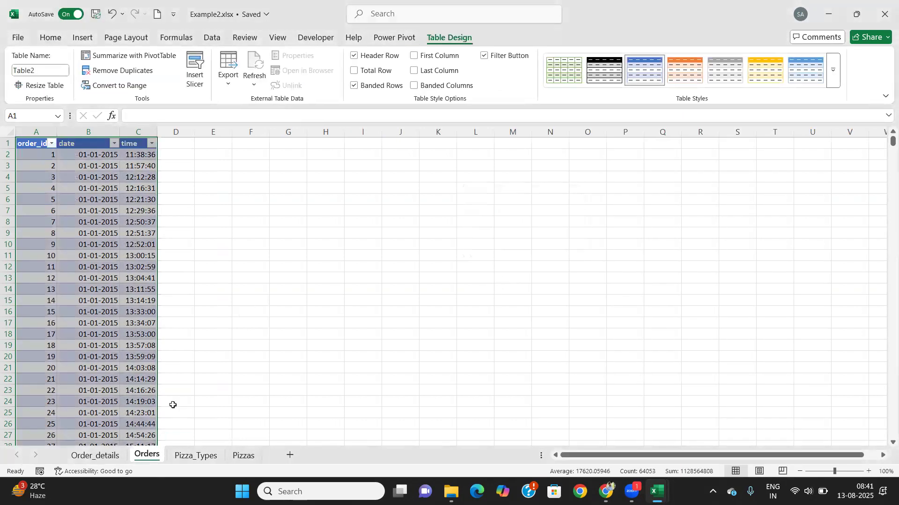
Step: Format A1:D33 on Pizza_Types as a blue medium-style table with headers and widen the ingredients column to fit its text
left_click(190, 456)
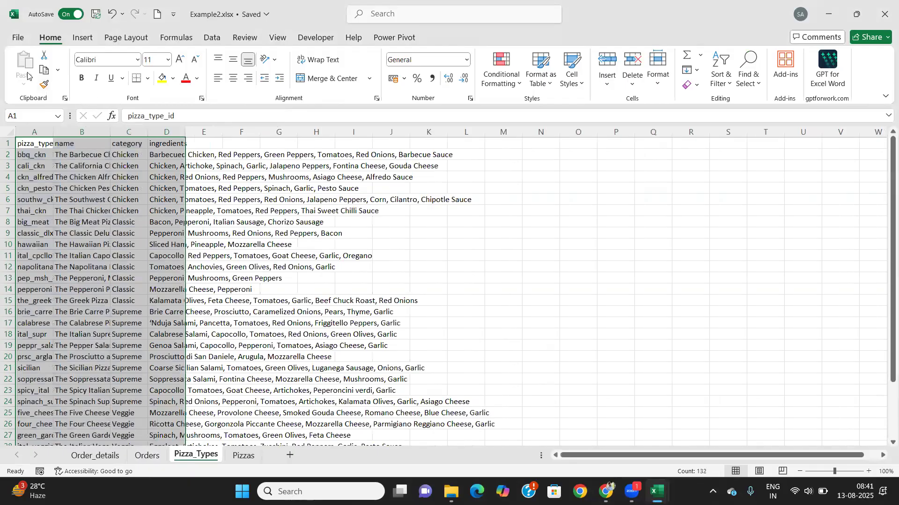
left_click(548, 83)
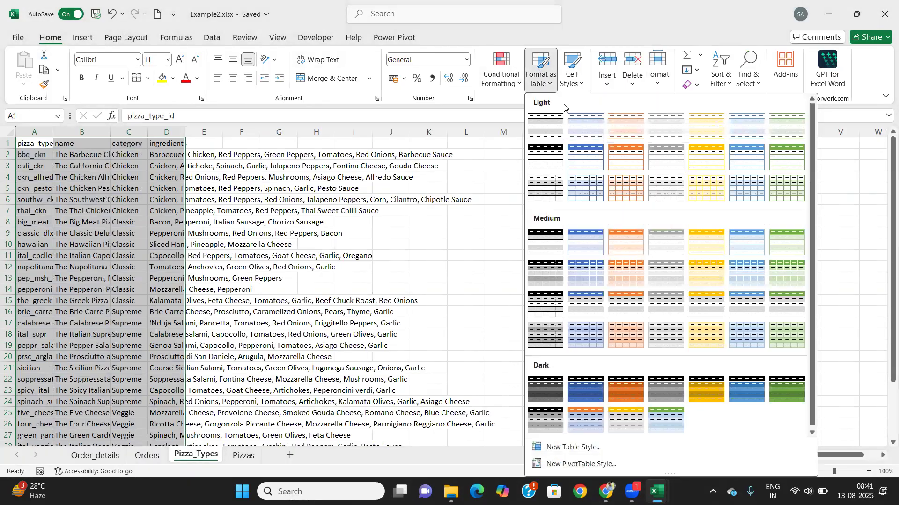
left_click(582, 254)
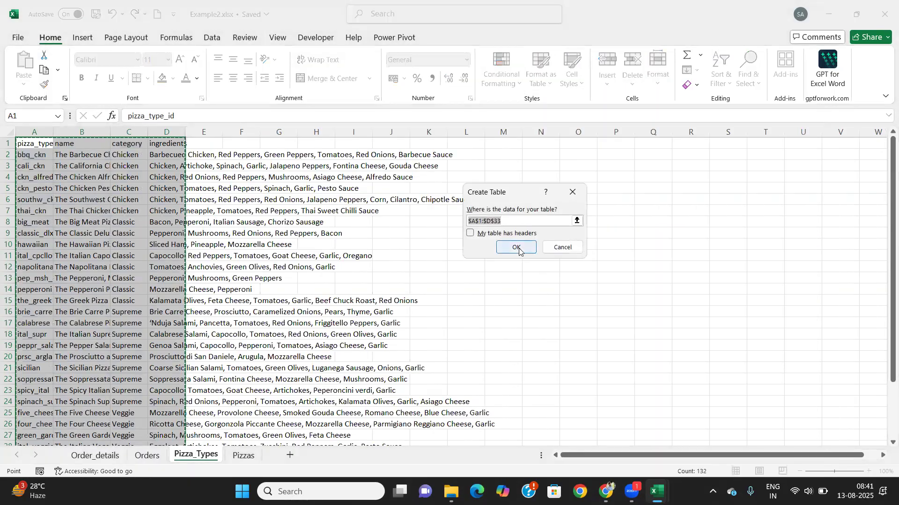
left_click(471, 234)
left_click(516, 247)
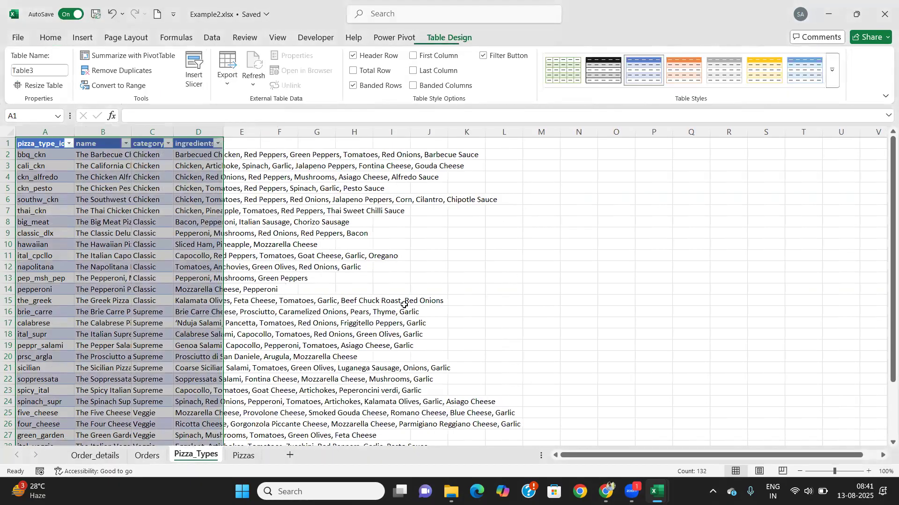
left_click_drag(224, 131, 517, 130)
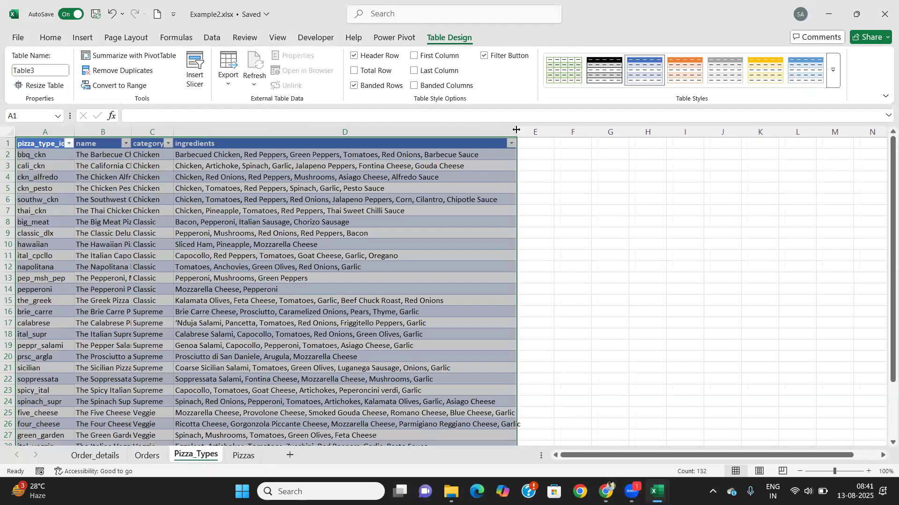
Step: Format the pizzas data A1:D97 on the Pizzas sheet as a table with headers in the blue medium style
left_click(243, 455)
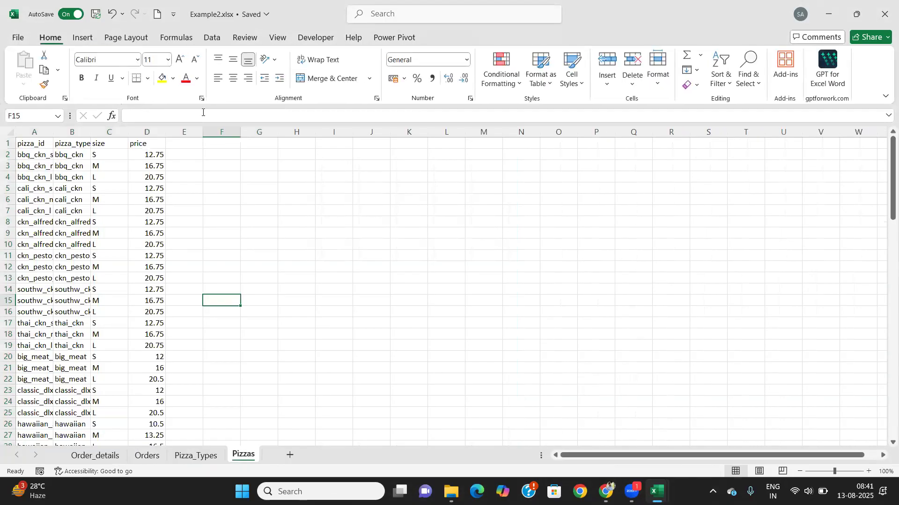
left_click(37, 145)
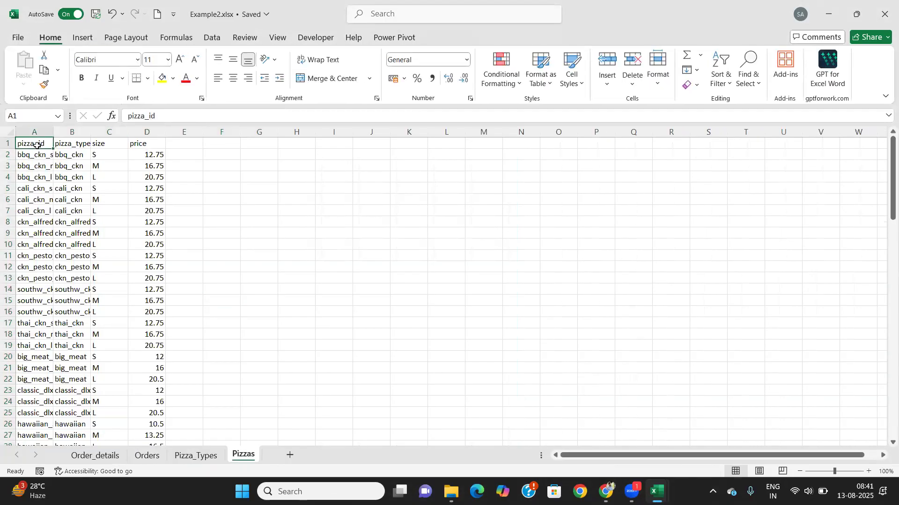
key("ctrl+shift+End")
left_click(541, 75)
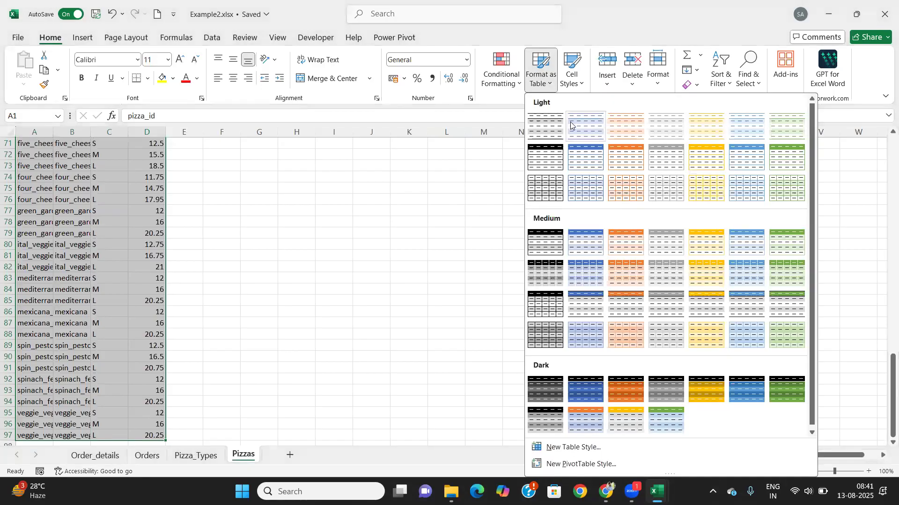
left_click(576, 247)
left_click(515, 255)
left_click(244, 221)
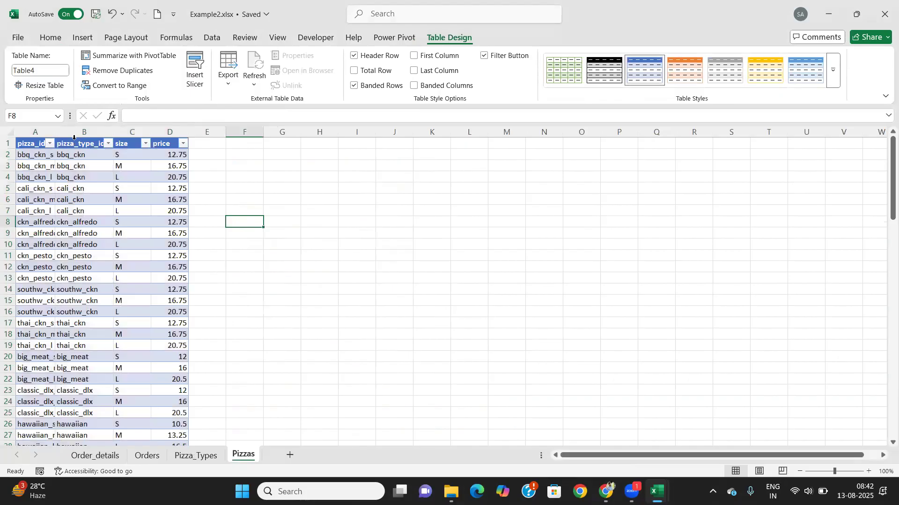
Step: Widen the pizza_id and pizza_type_id columns of the Pizzas table so their entries fit
left_click_drag(55, 132, 77, 132)
left_click_drag(136, 131, 148, 132)
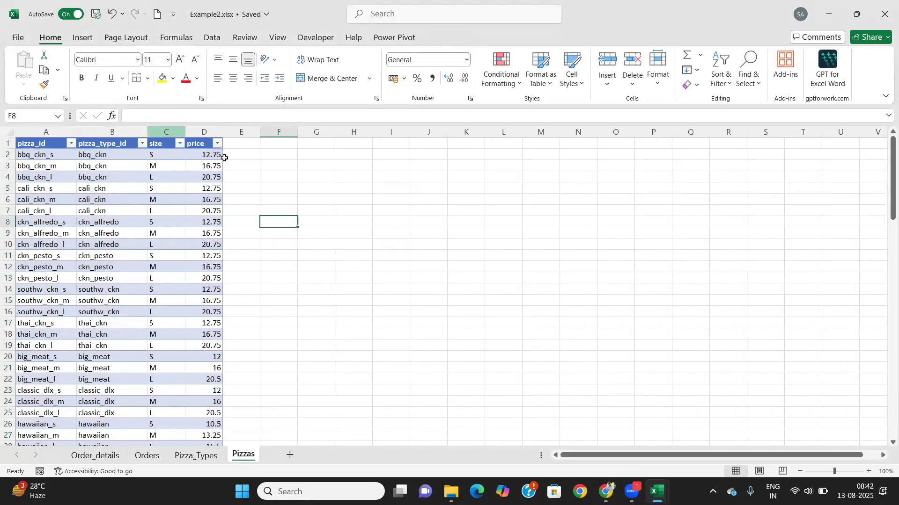
left_click(337, 289)
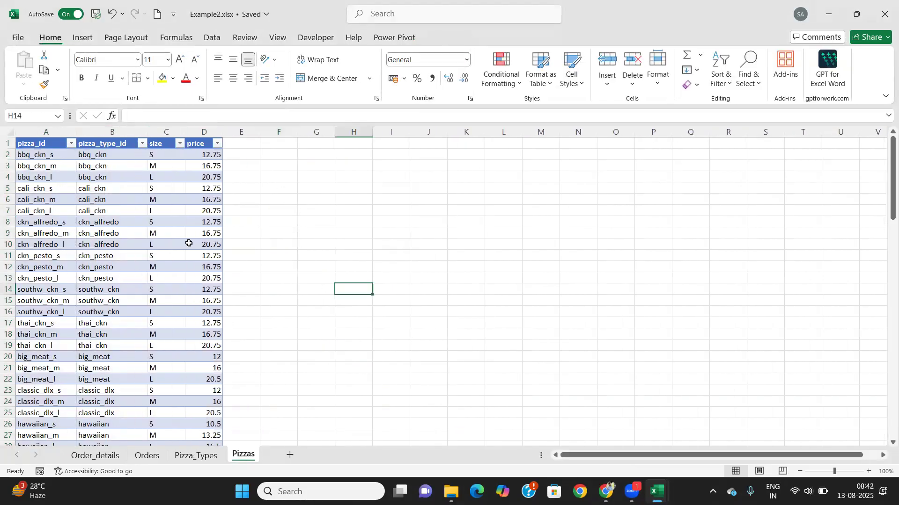
Step: Switch to the Order_details sheet and open the relationships manager for the workbook's data model
left_click(96, 455)
left_click(345, 268)
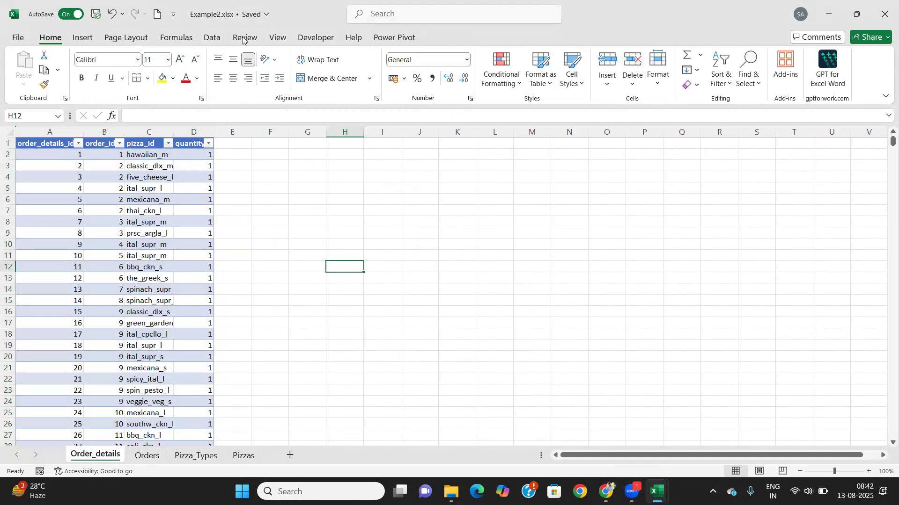
left_click(211, 38)
left_click(672, 79)
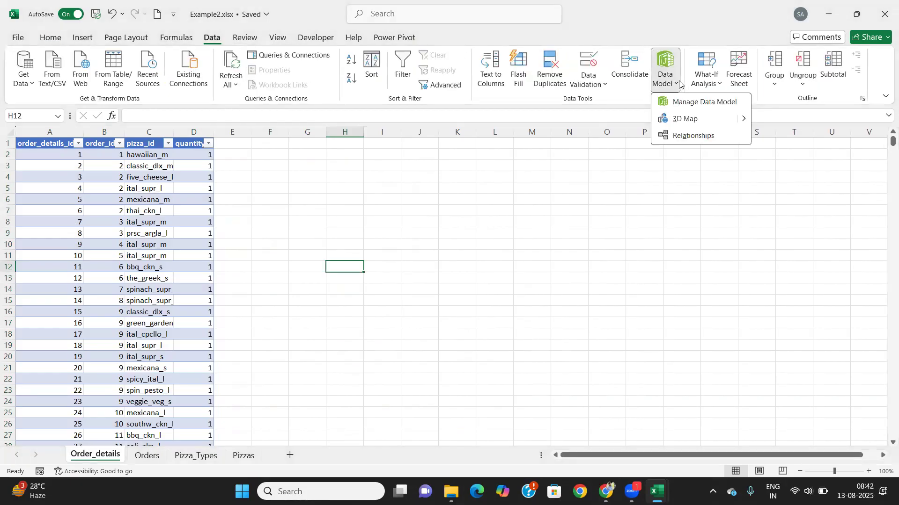
left_click(692, 137)
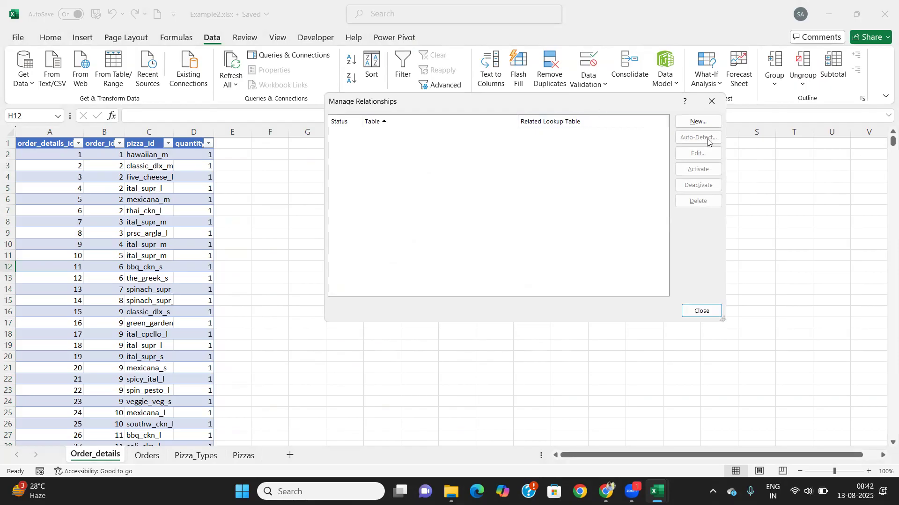
Step: Create a relationship from Table1's order_id to Table2's order_id as the primary column, and start another new relationship
left_click(700, 125)
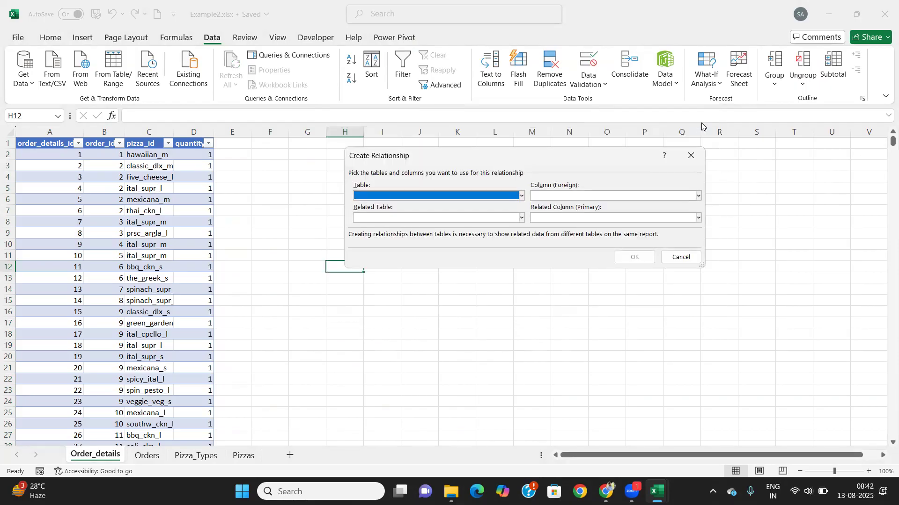
left_click(522, 196)
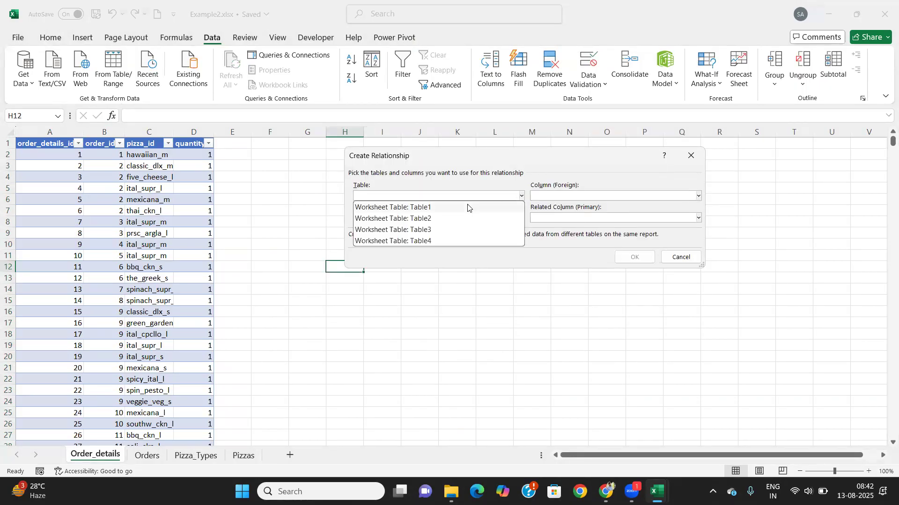
left_click(432, 208)
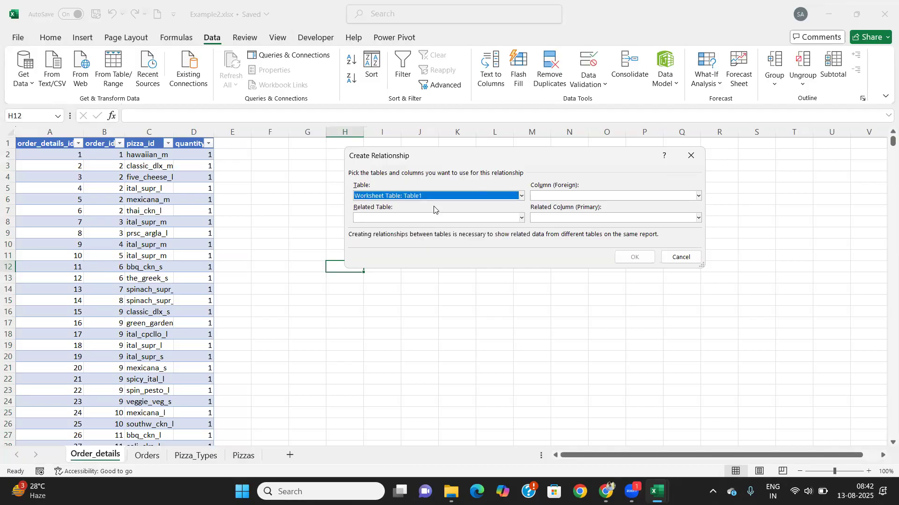
left_click(699, 196)
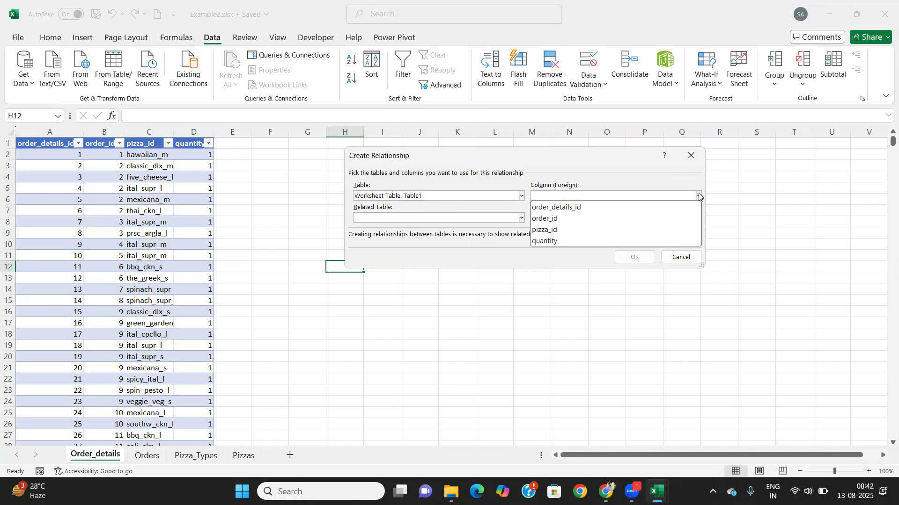
left_click(561, 219)
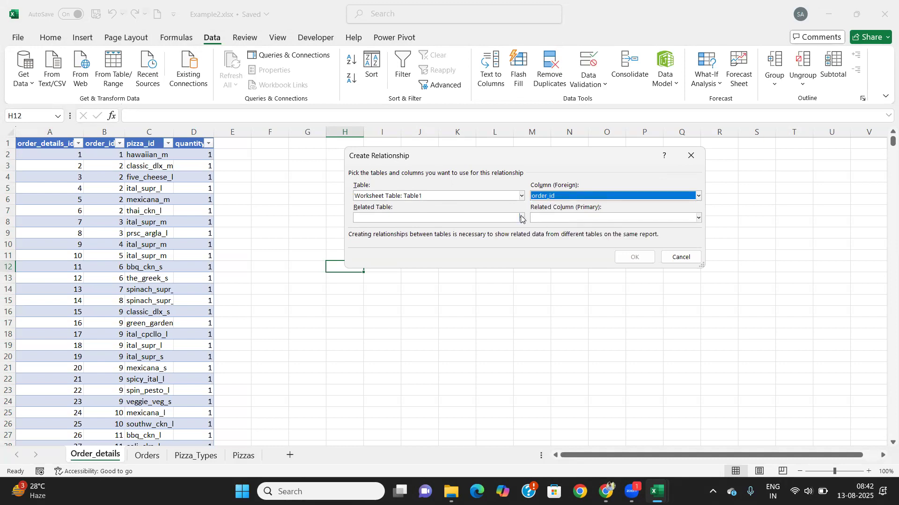
left_click(522, 219)
left_click(428, 239)
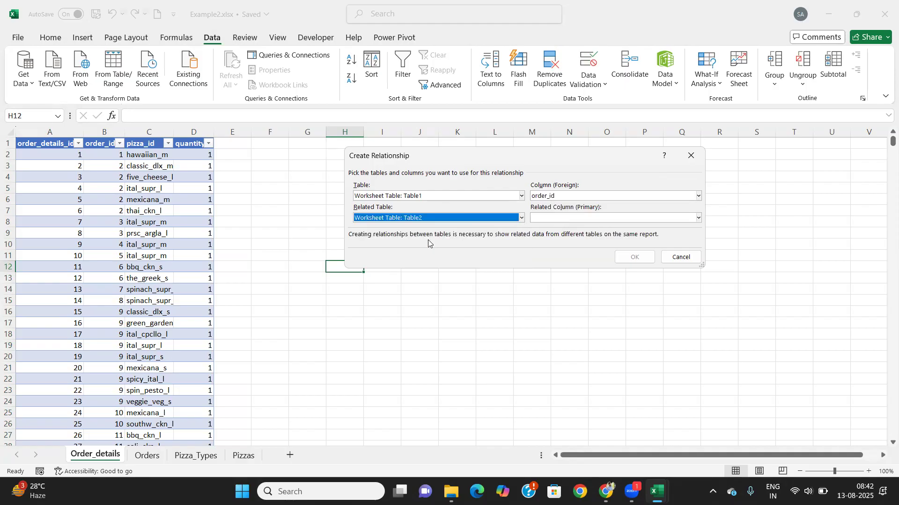
left_click(699, 218)
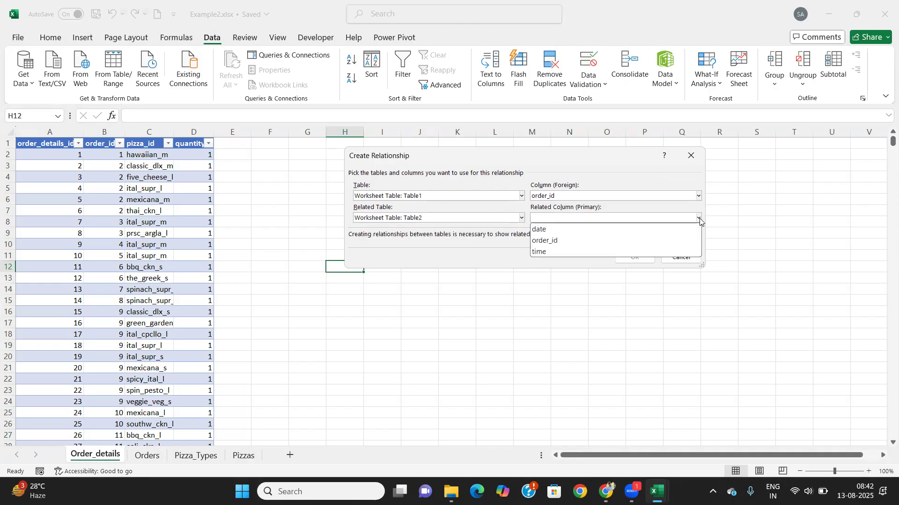
left_click(553, 241)
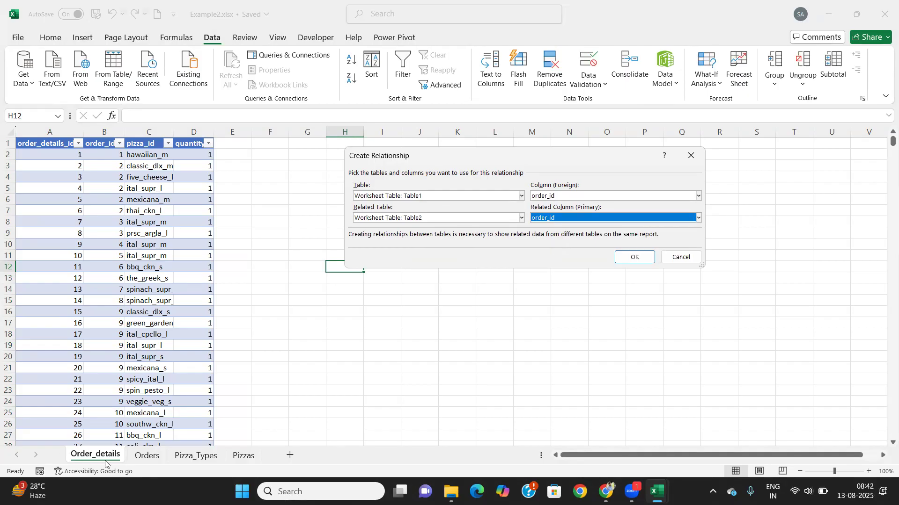
left_click(628, 259)
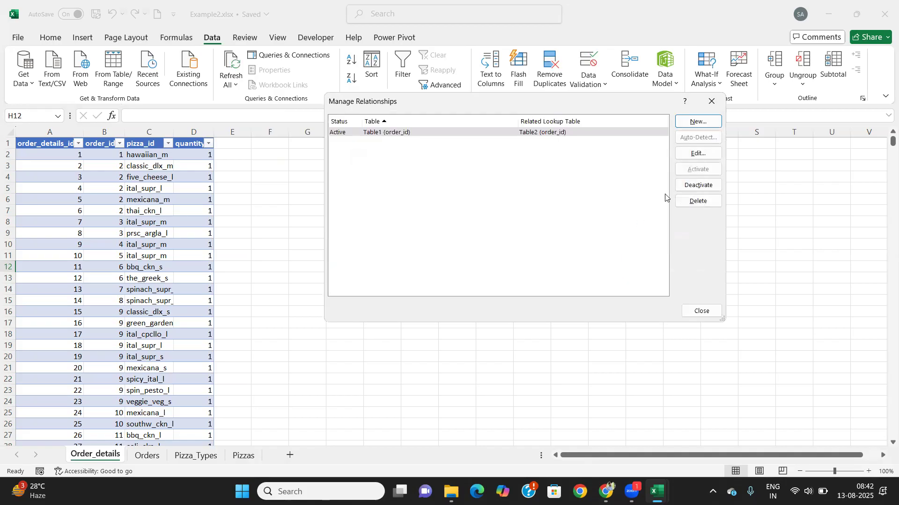
left_click(707, 122)
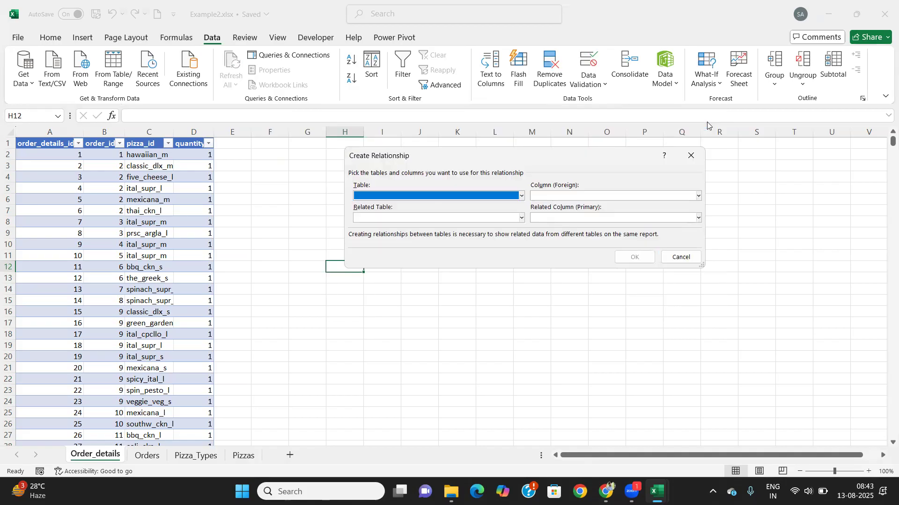
left_click(427, 195)
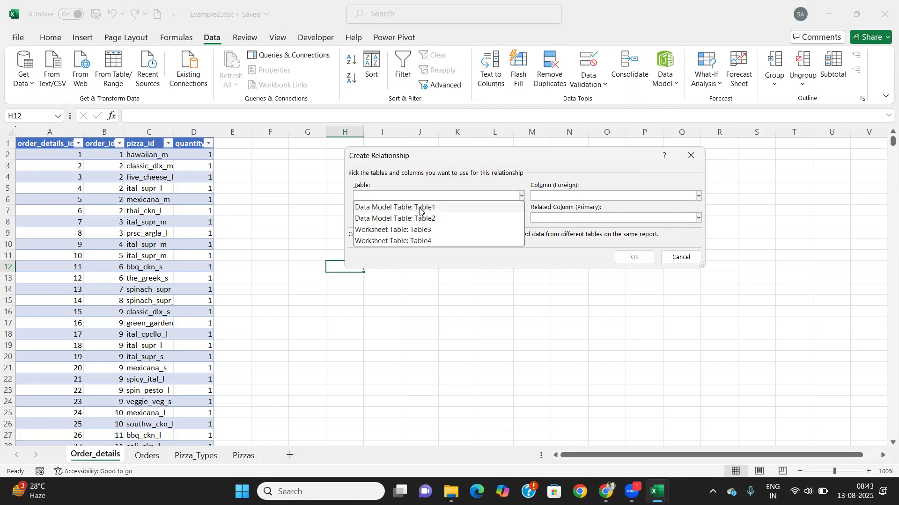
left_click(421, 208)
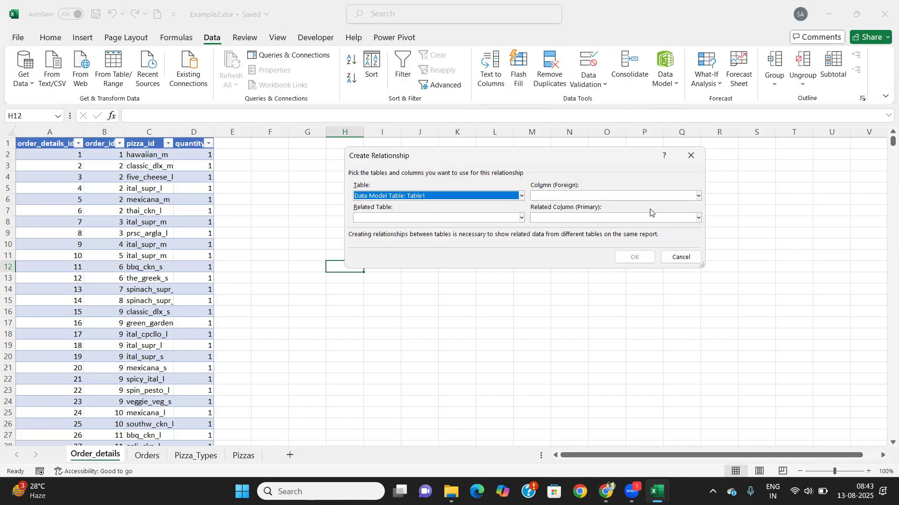
left_click(699, 197)
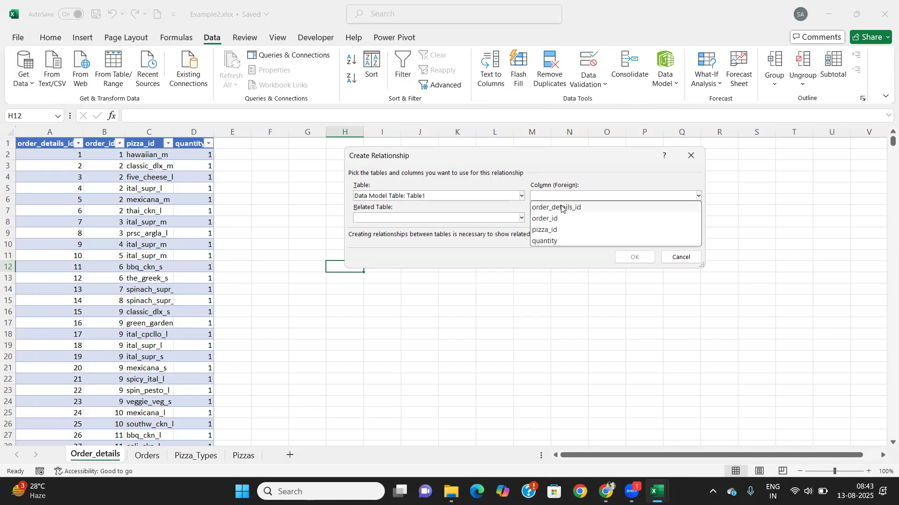
left_click(562, 209)
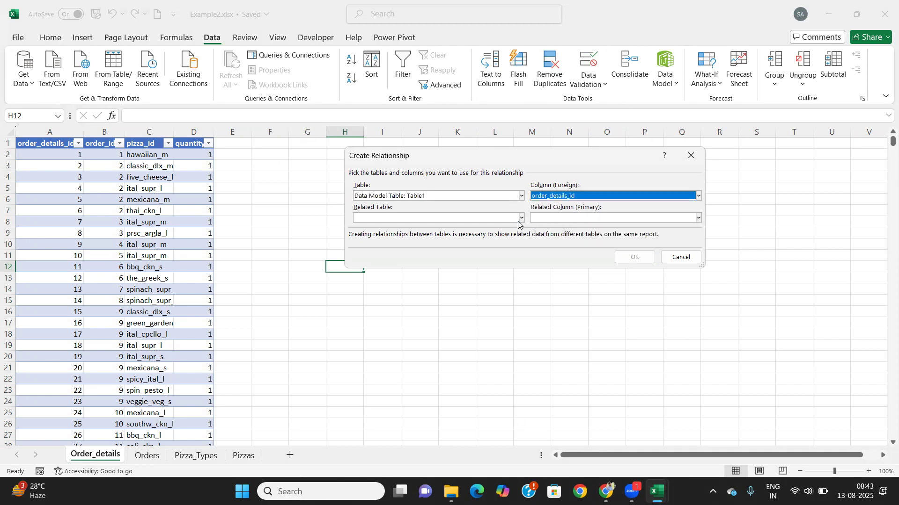
left_click(520, 219)
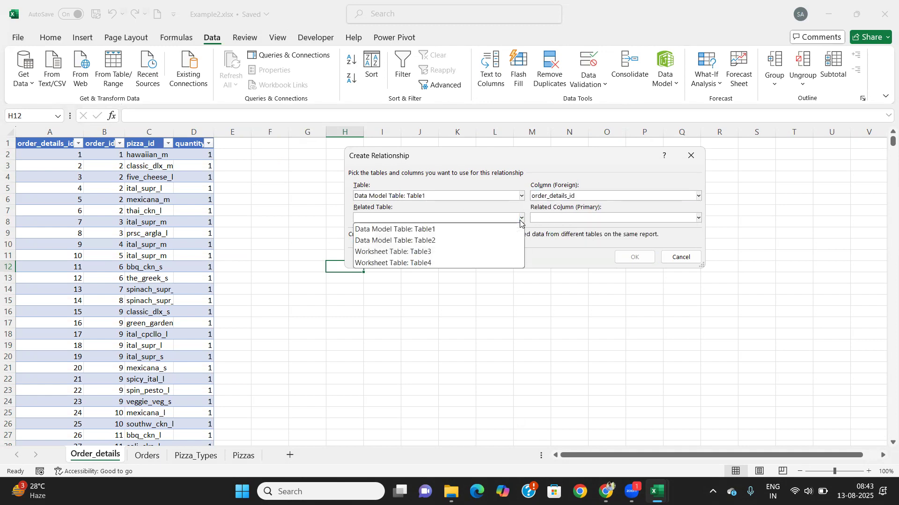
left_click(426, 253)
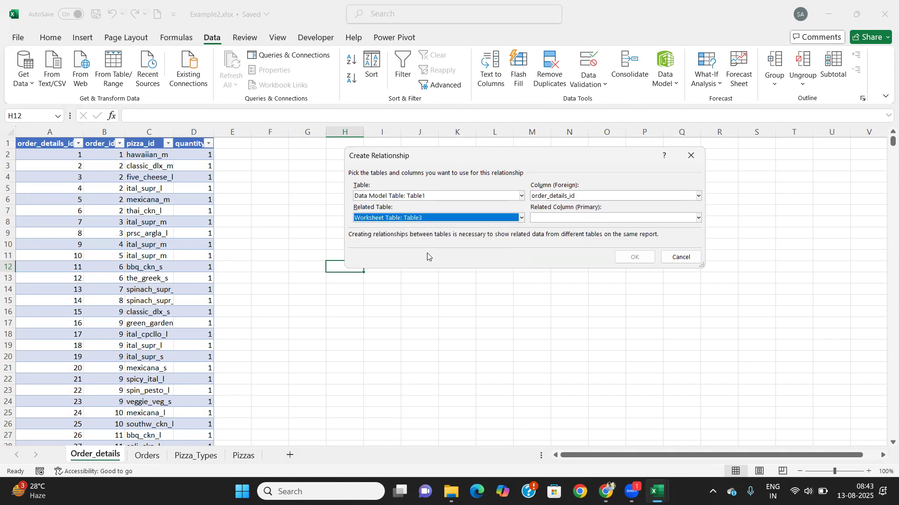
left_click(697, 218)
left_click(698, 219)
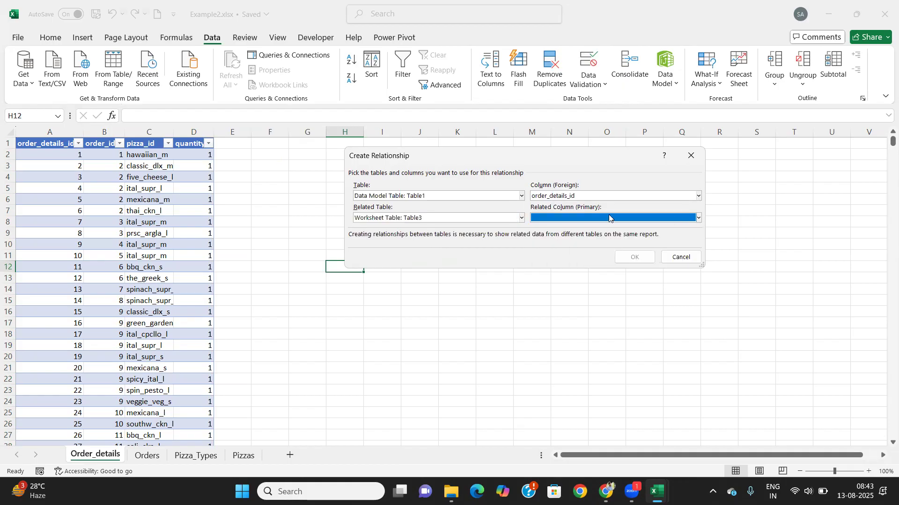
left_click(521, 218)
left_click(428, 264)
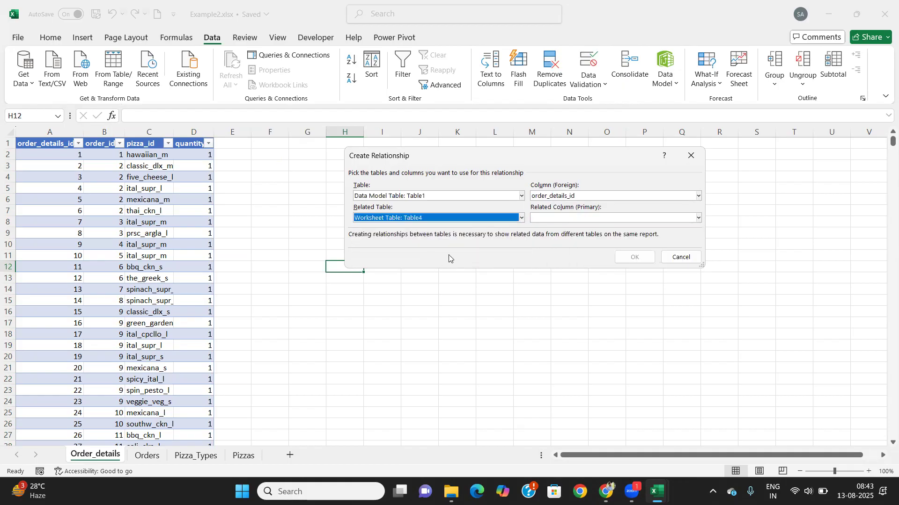
left_click(699, 218)
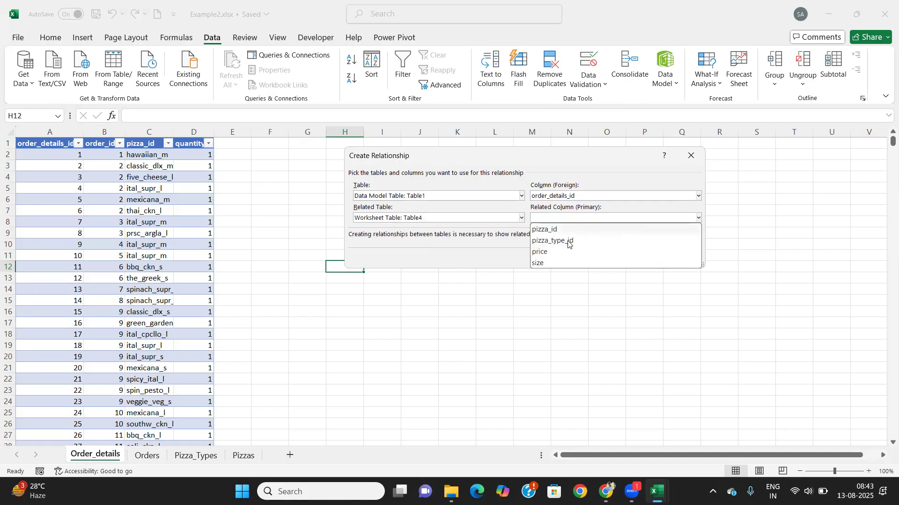
left_click(522, 196)
left_click(521, 197)
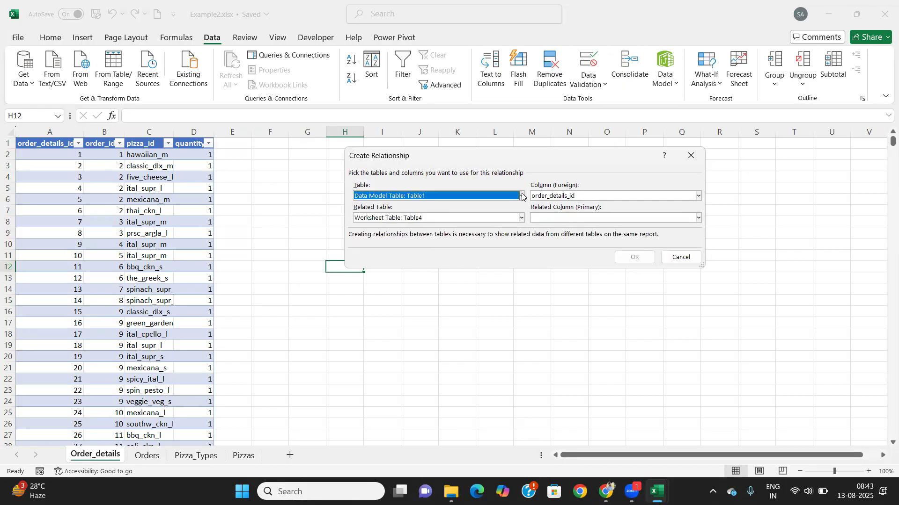
left_click(522, 196)
left_click(426, 218)
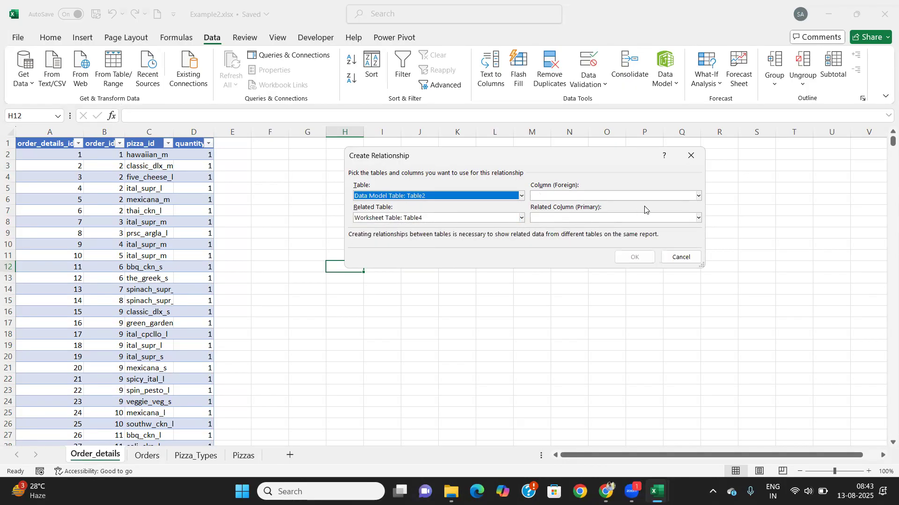
left_click(697, 196)
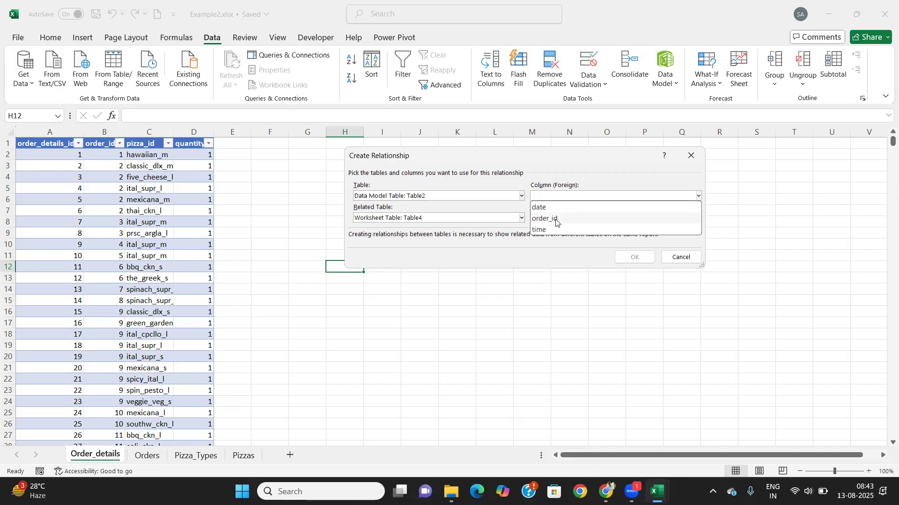
left_click(482, 206)
Step: Create the relationship with Table3 and its pizza_type_id as foreign column, and related Table4 with pizza_type_id as primary column
left_click(520, 196)
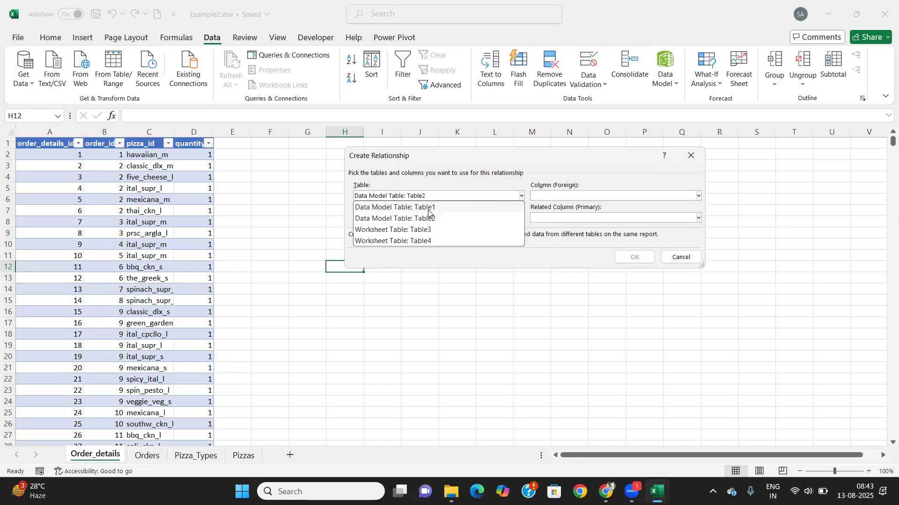
left_click(428, 230)
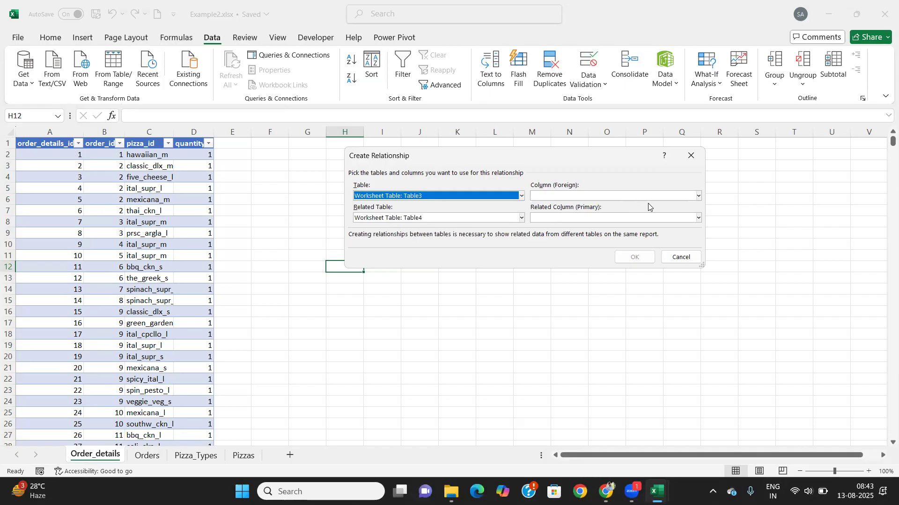
left_click(697, 196)
left_click(572, 240)
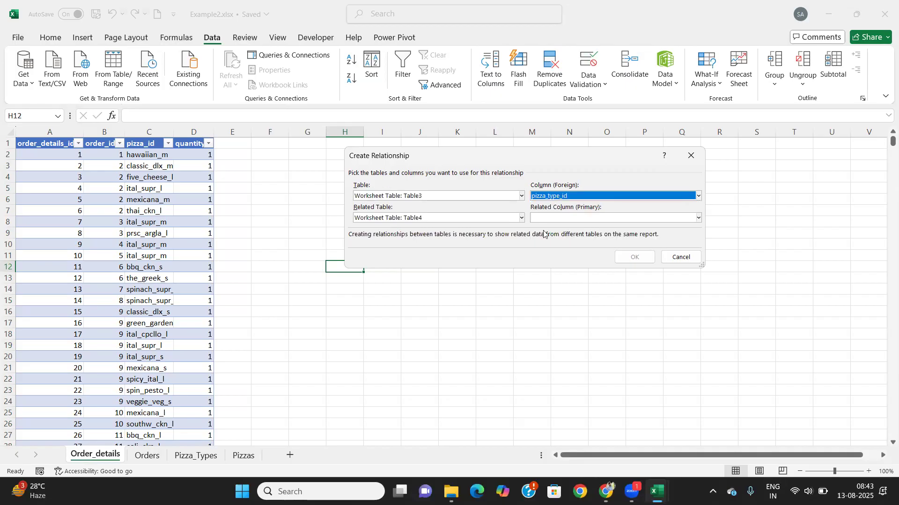
left_click(521, 218)
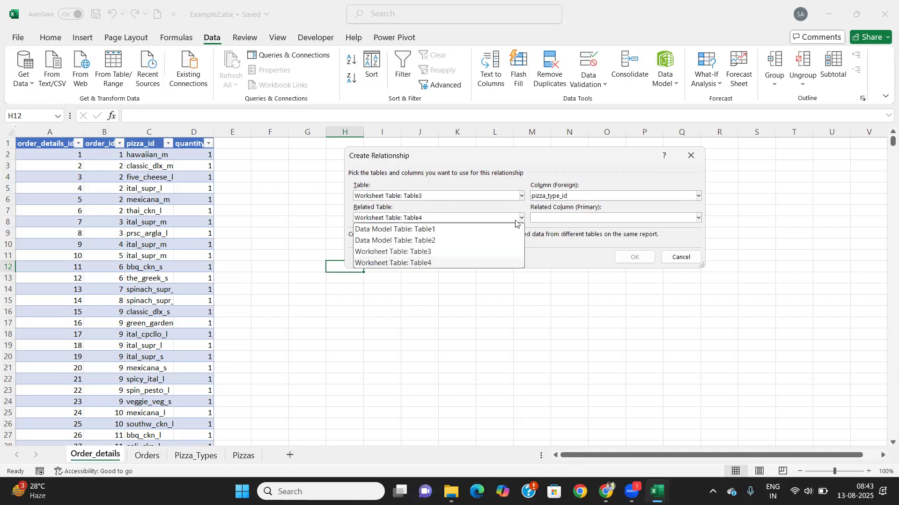
left_click(431, 262)
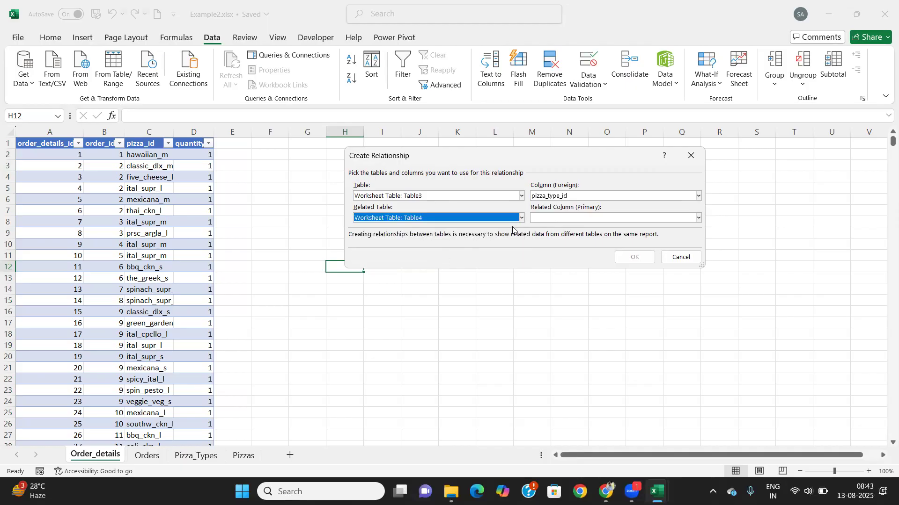
left_click(698, 219)
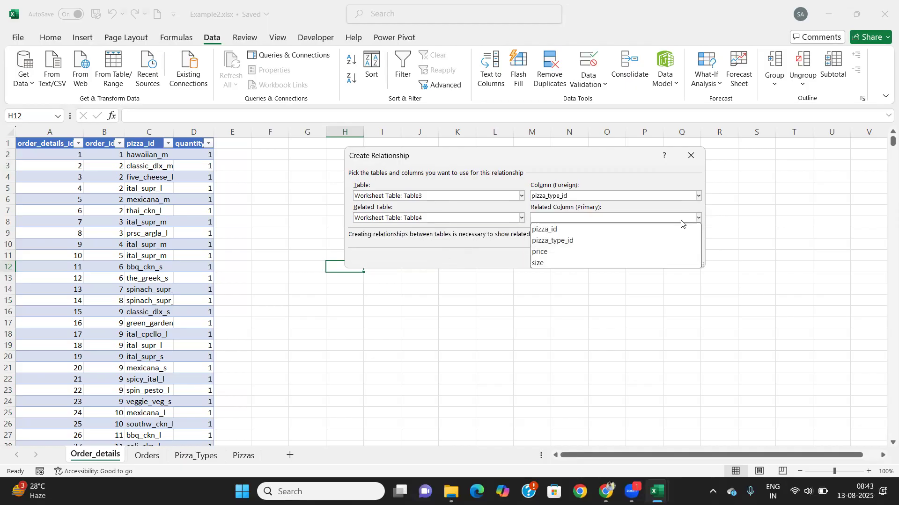
left_click(575, 240)
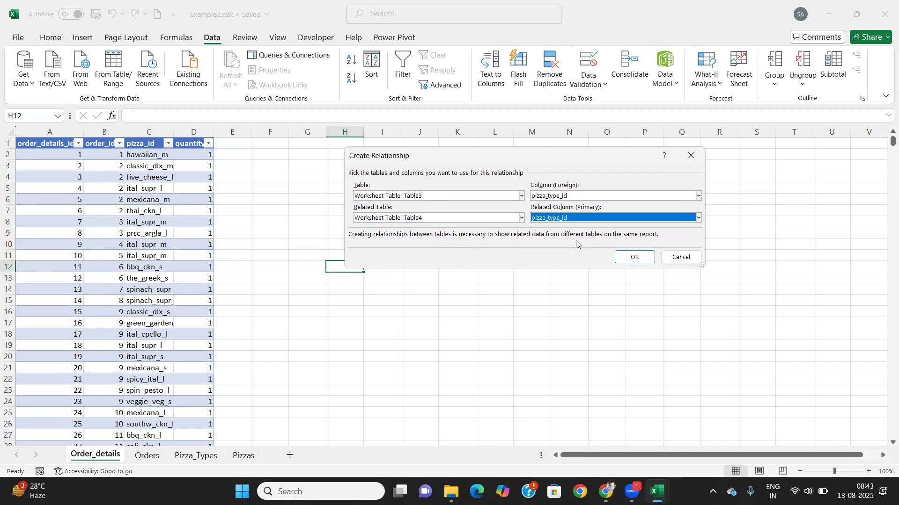
left_click(630, 258)
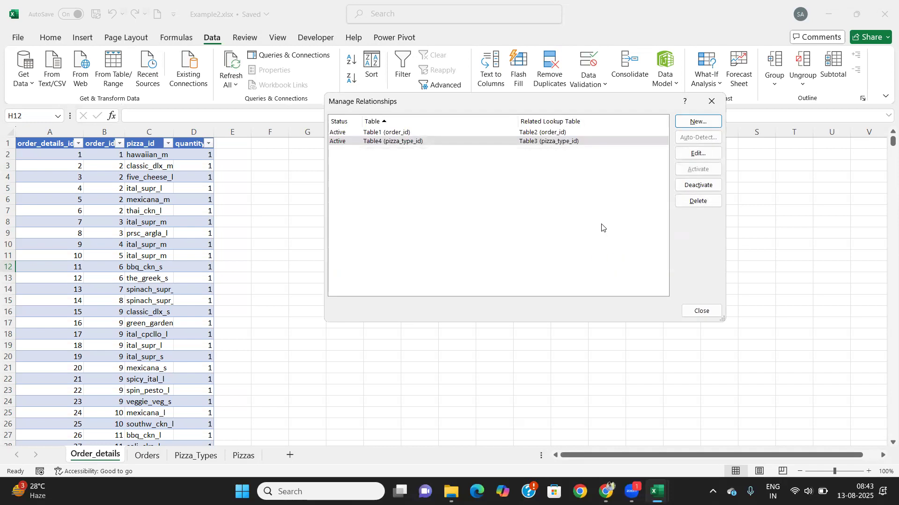
left_click(697, 121)
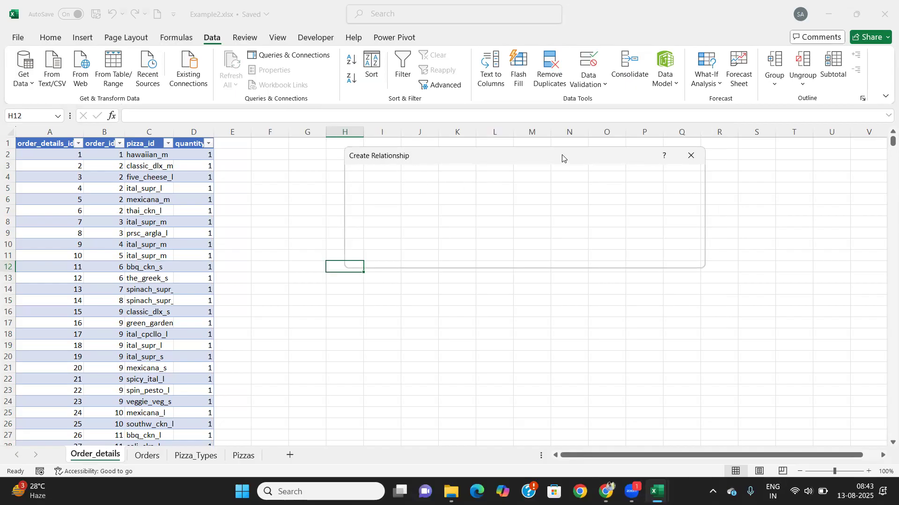
left_click(653, 193)
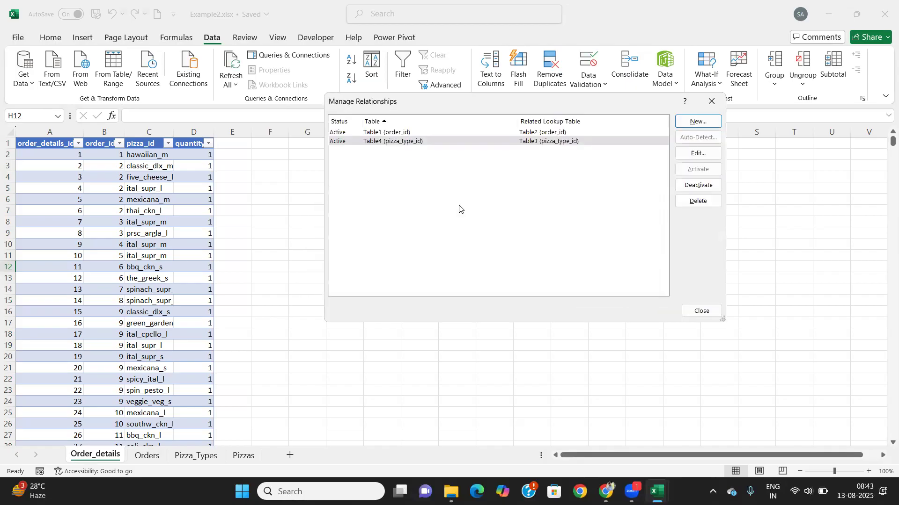
Step: Start a new relationship with Table1 as the table and pizza_id as its foreign column
left_click(697, 121)
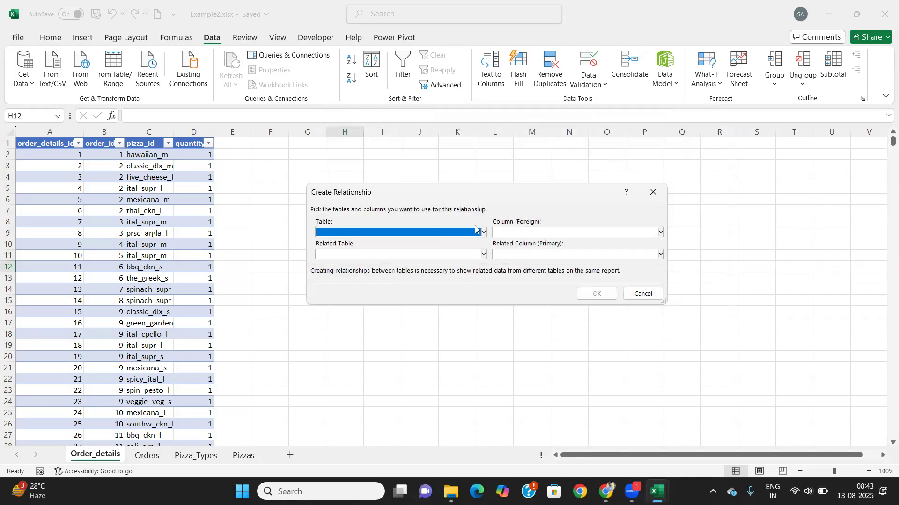
left_click(483, 233)
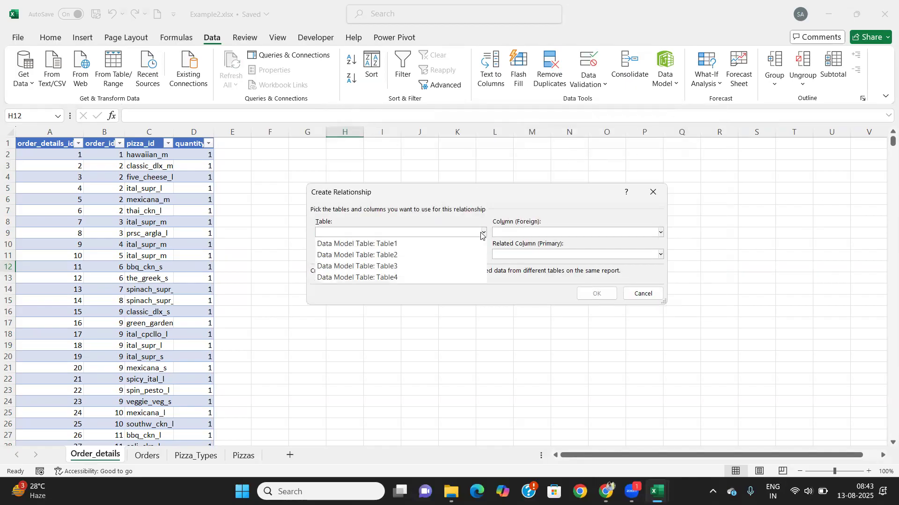
left_click(401, 245)
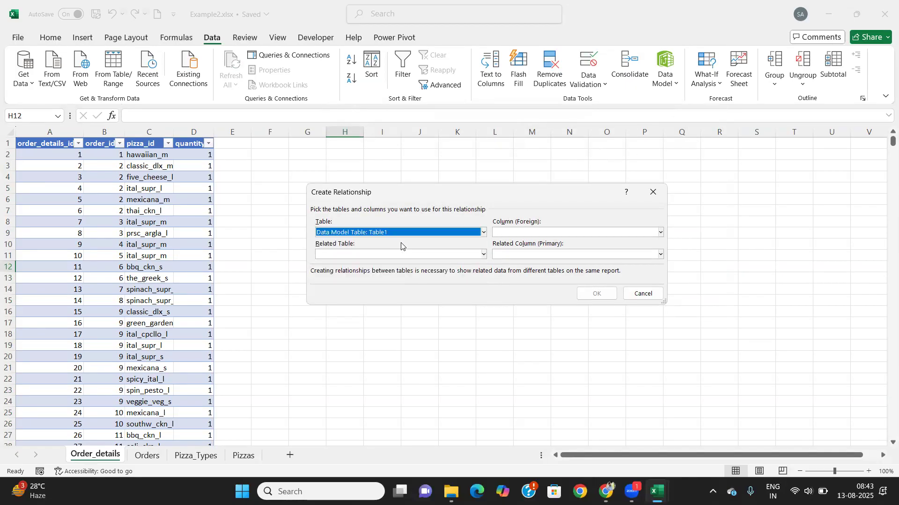
left_click(660, 233)
left_click(503, 267)
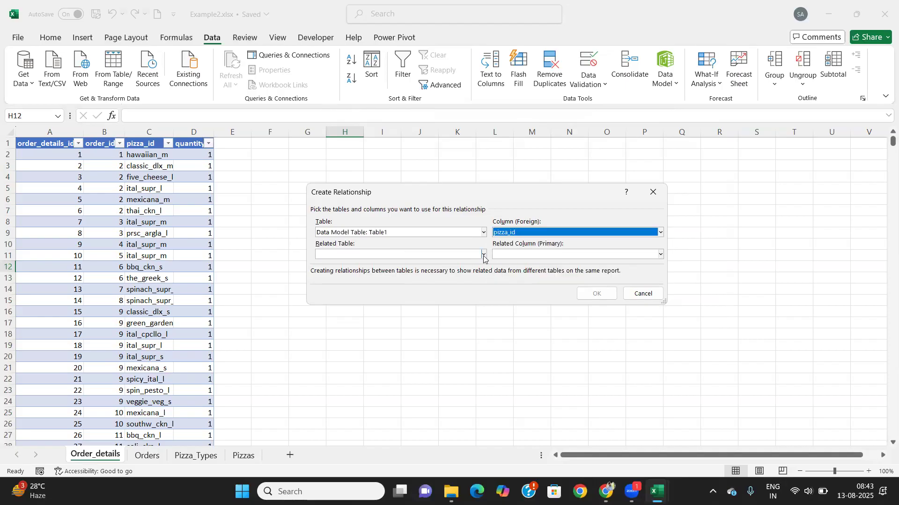
left_click(483, 255)
left_click(396, 277)
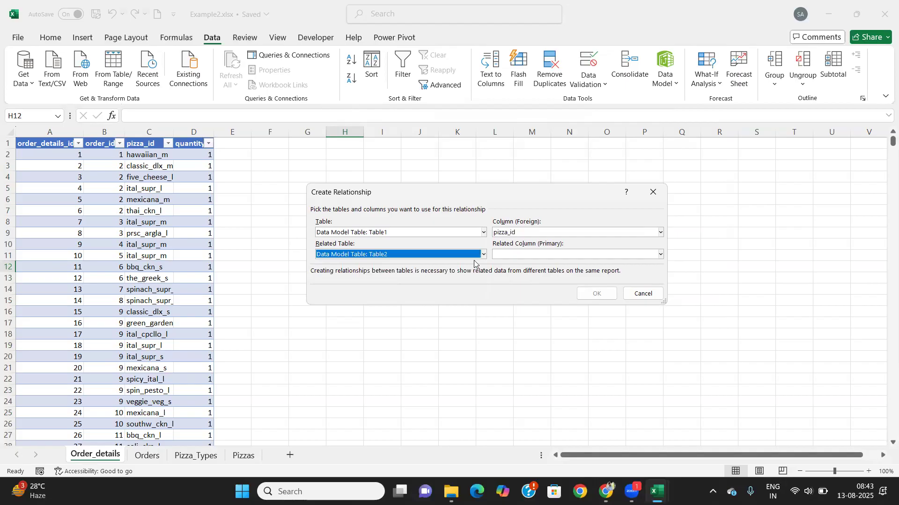
left_click(484, 255)
left_click(400, 289)
left_click(660, 254)
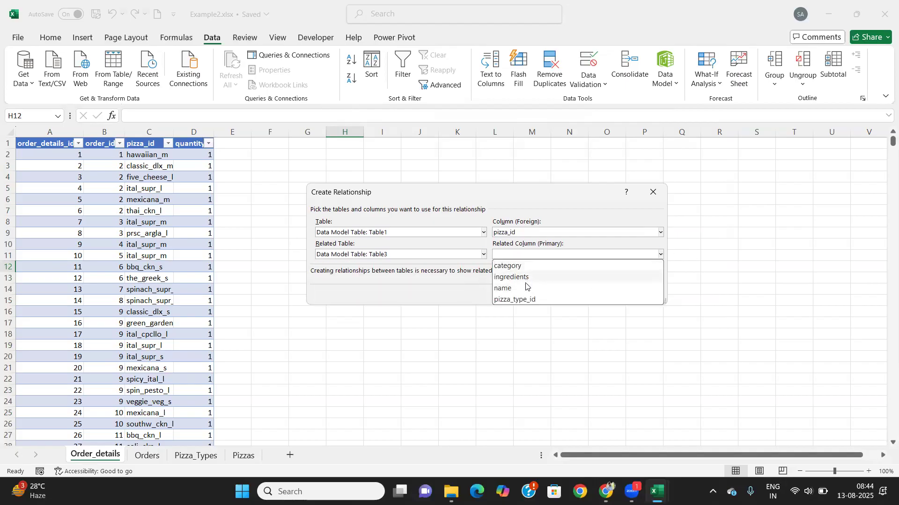
left_click(486, 257)
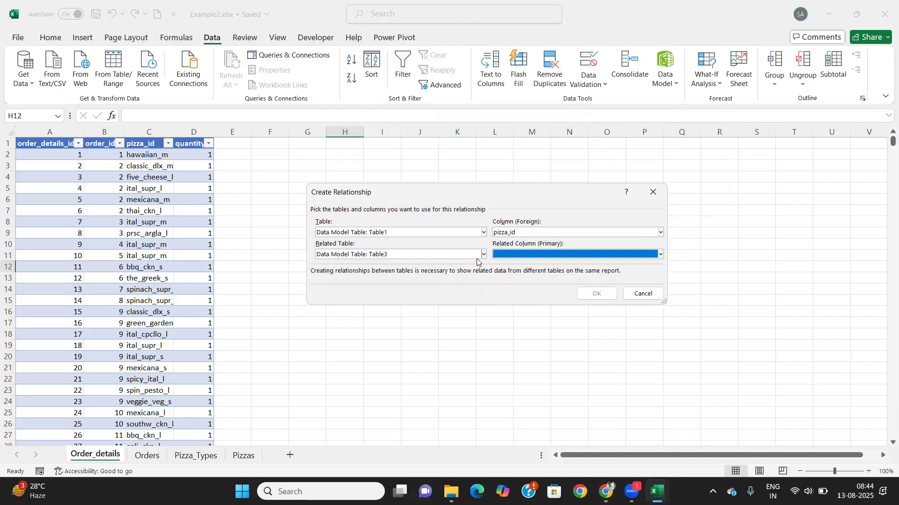
Step: Create the relationship with Table4 as related table and pizza_id as primary column, and close the relationships manager
left_click(483, 255)
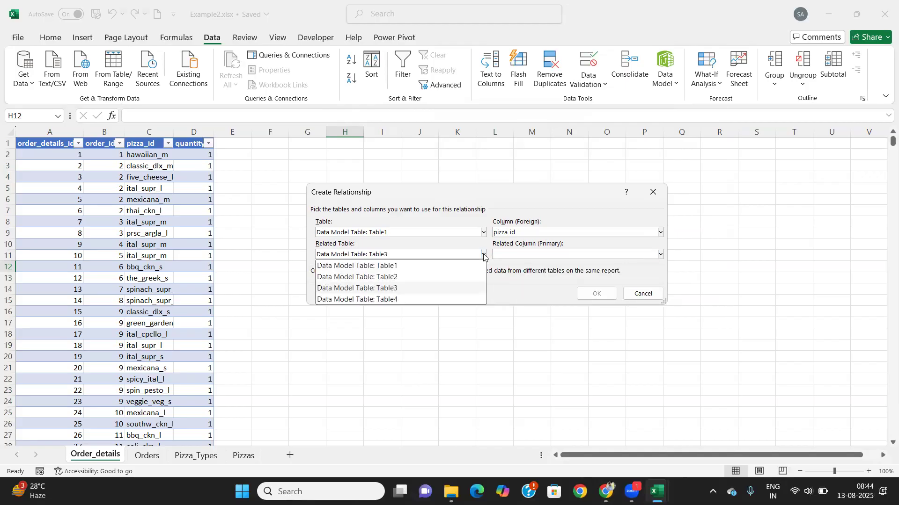
left_click(395, 299)
left_click(661, 255)
left_click(661, 255)
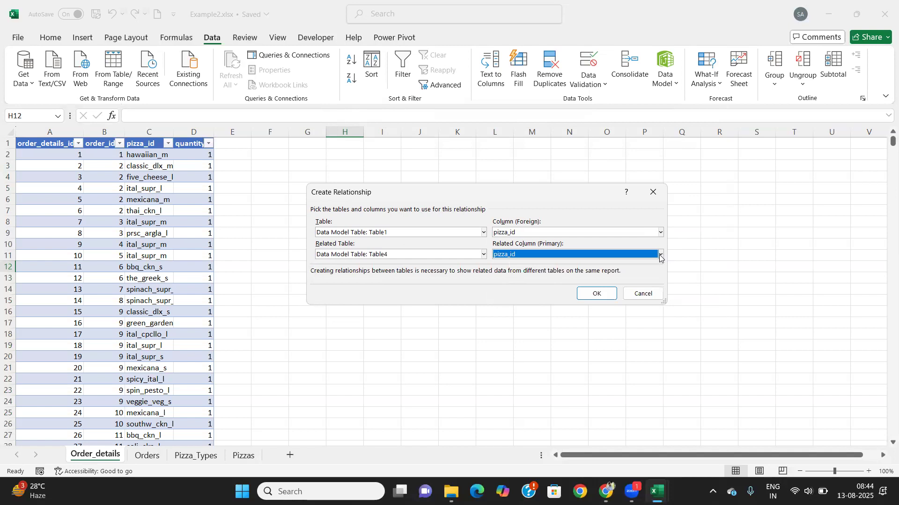
left_click(587, 295)
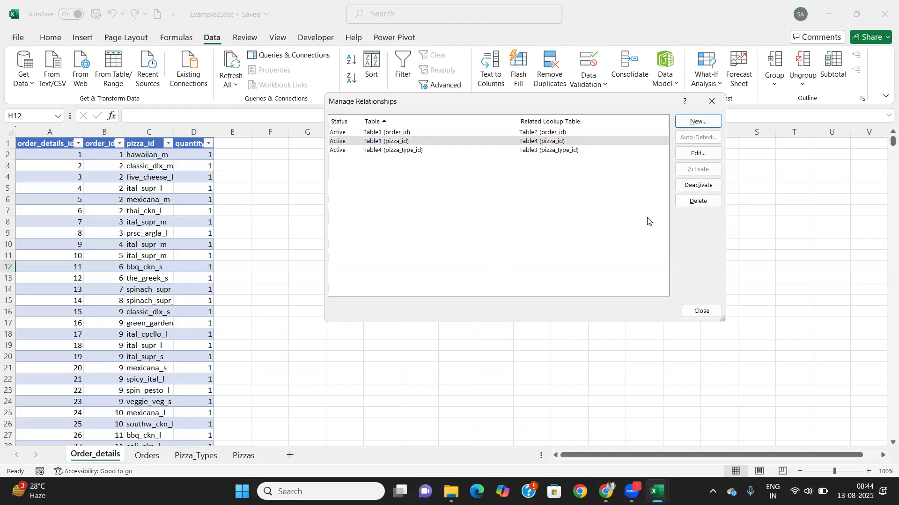
left_click(711, 101)
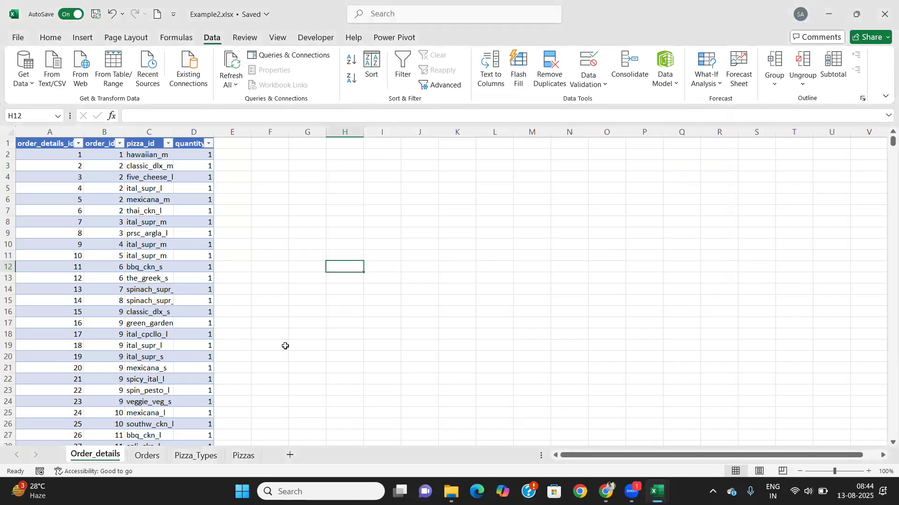
Step: Check the Orders, Pizza_Types and Pizzas sheets, return to Order_details and open the workbook's data model in Power Pivot
left_click(150, 456)
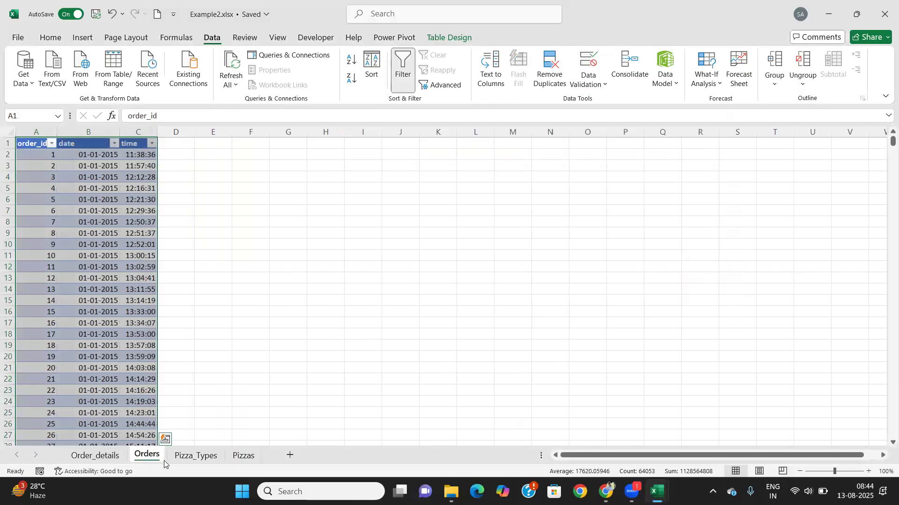
left_click(184, 462)
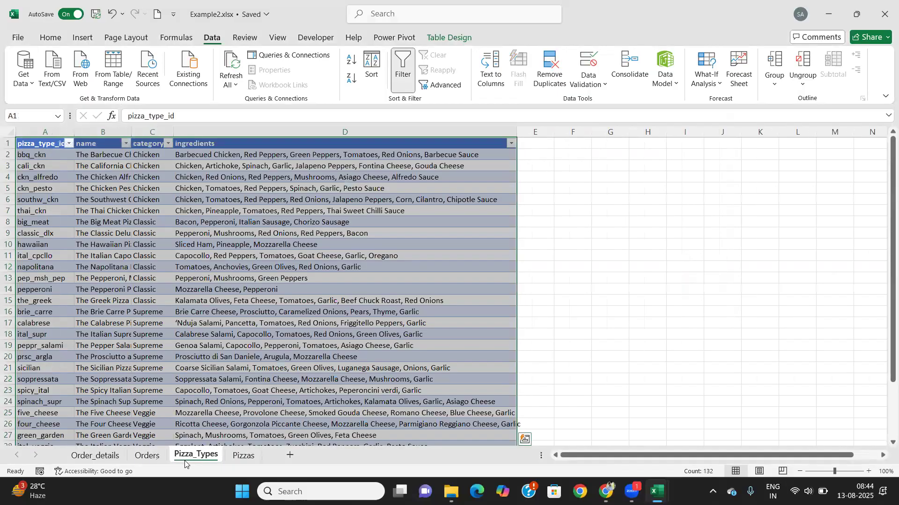
left_click(246, 460)
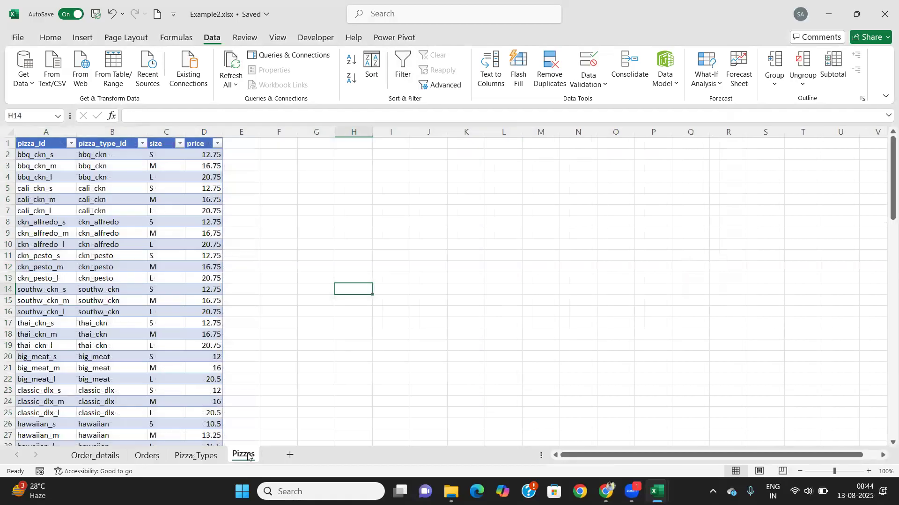
left_click(89, 458)
left_click(681, 86)
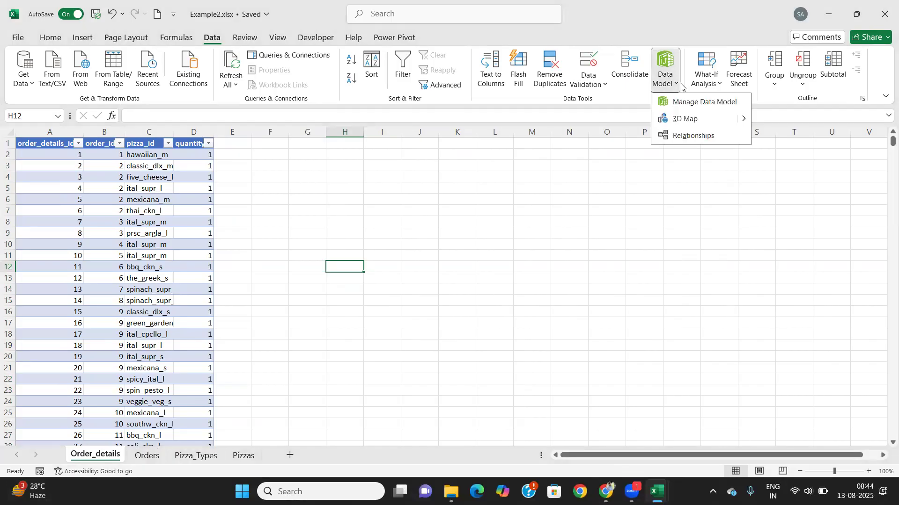
left_click(698, 102)
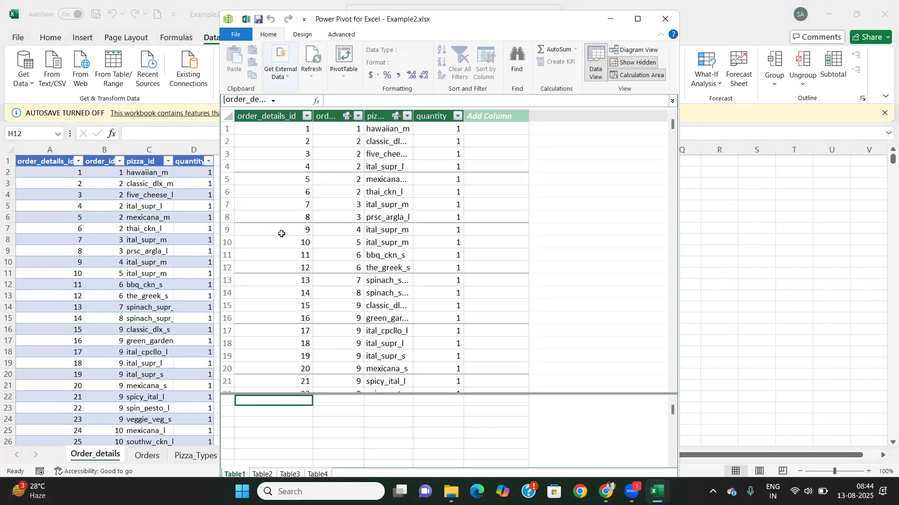
Step: Examine Table1 in the data model, going through its order_id, pizza_id and quantity columns
scroll(391, 316, "down", 1)
scroll(396, 318, "up", 1)
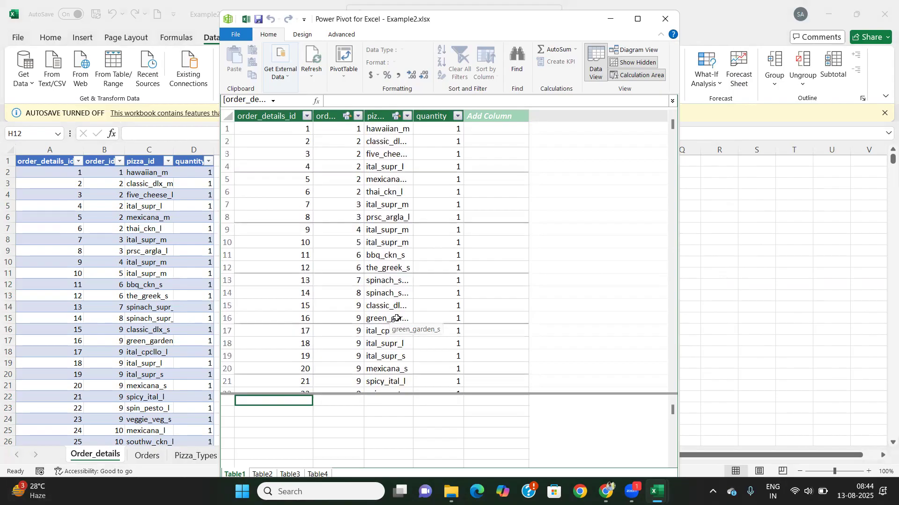
scroll(396, 318, "down", 1)
scroll(397, 318, "up", 1)
left_click(273, 101)
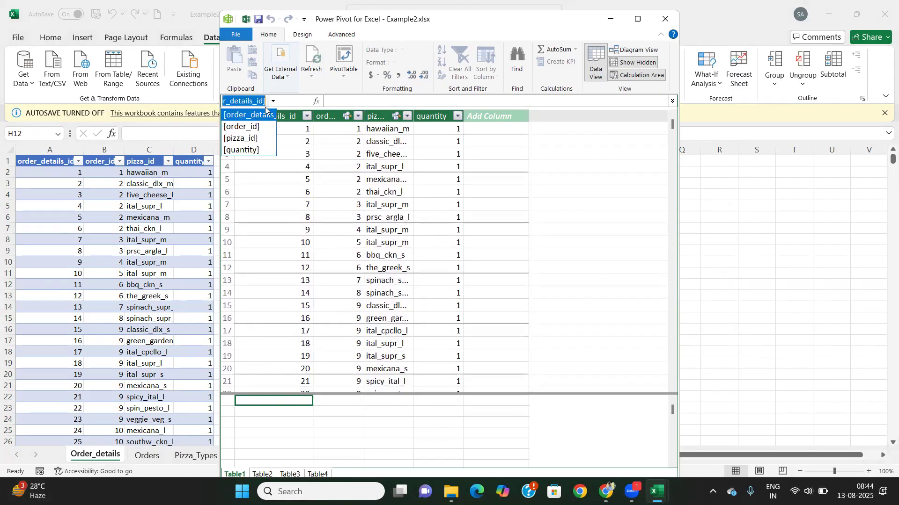
left_click(253, 126)
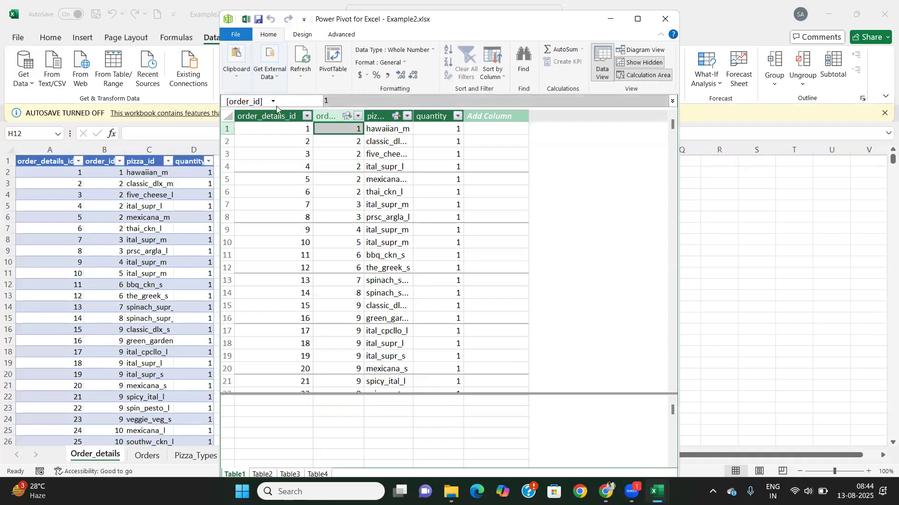
left_click(273, 101)
left_click(249, 137)
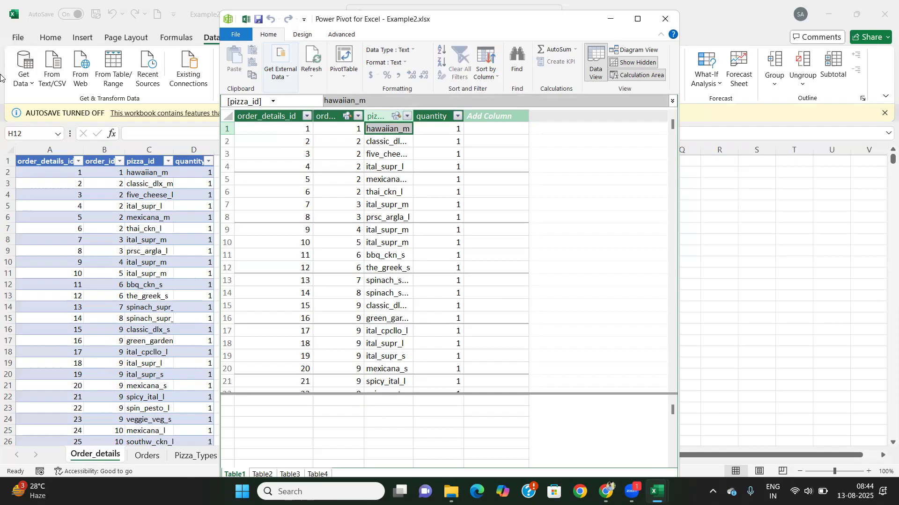
left_click(272, 101)
left_click(251, 148)
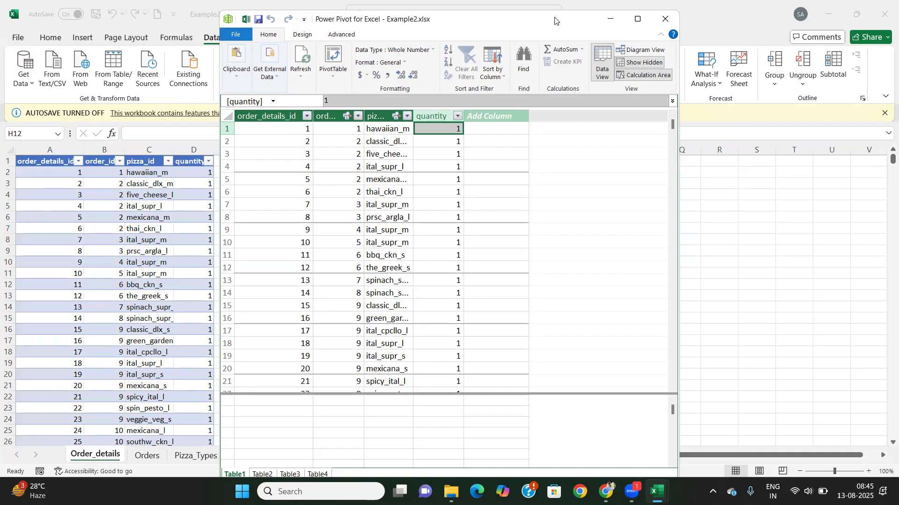
Step: Insert a PivotTable based on the data model on a new worksheet
left_click_drag(555, 20, 627, 35)
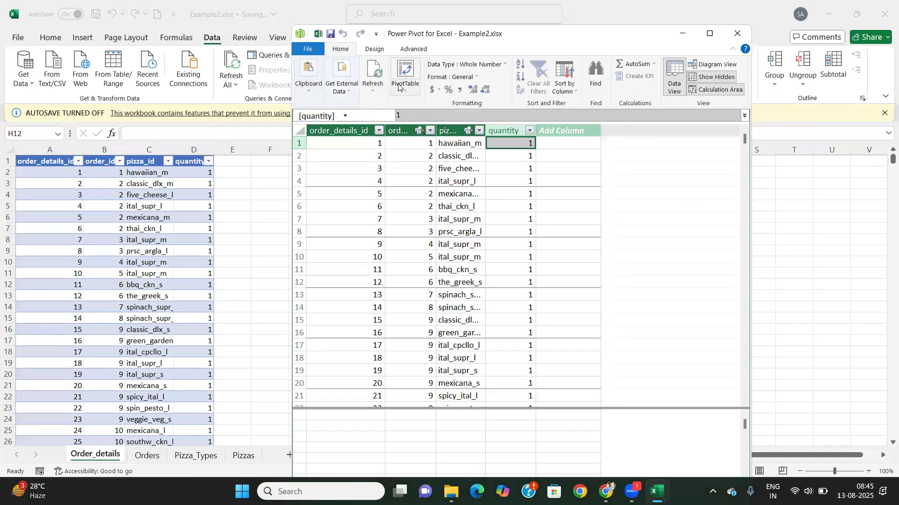
left_click(402, 93)
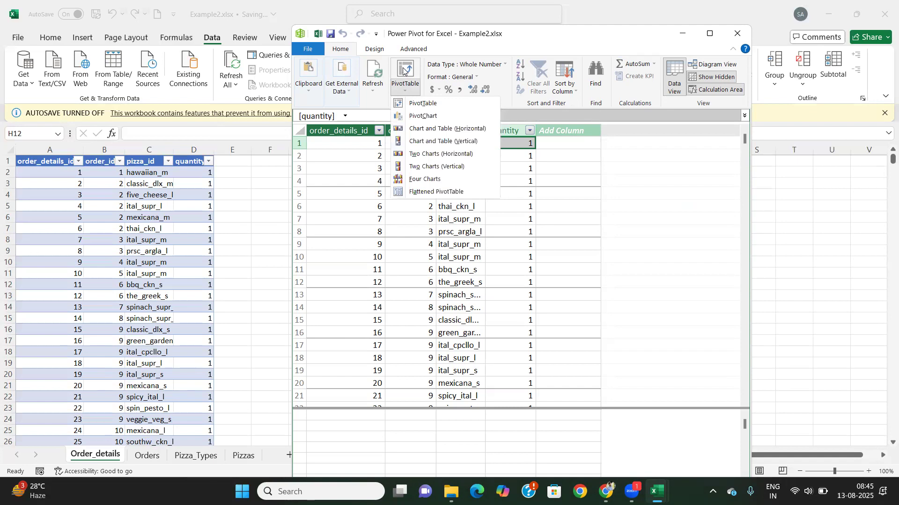
left_click(427, 104)
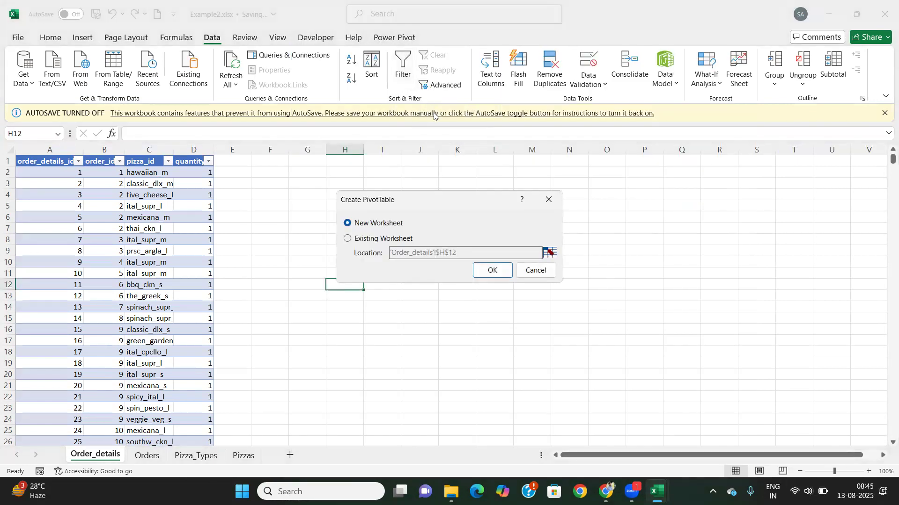
left_click(492, 270)
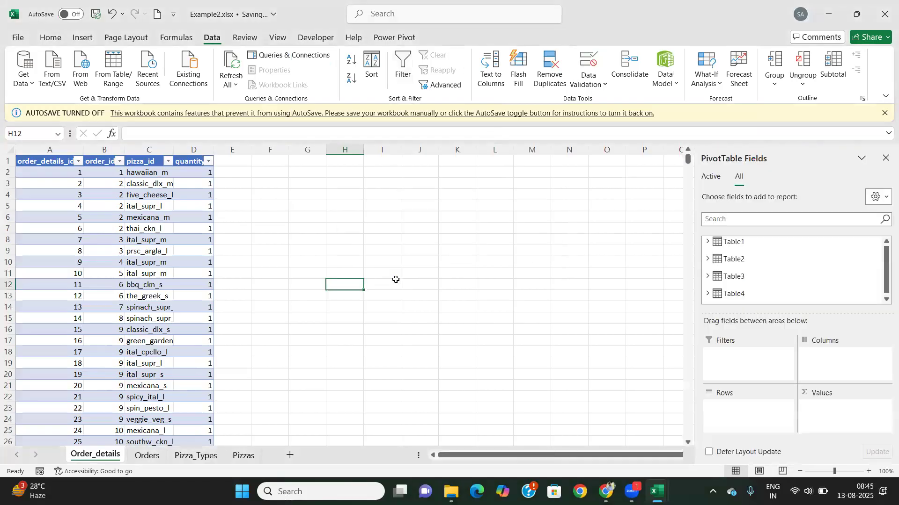
Step: Add Table1's pizza_id as the pivot table's rows and its quantity as summed values
left_click(708, 243)
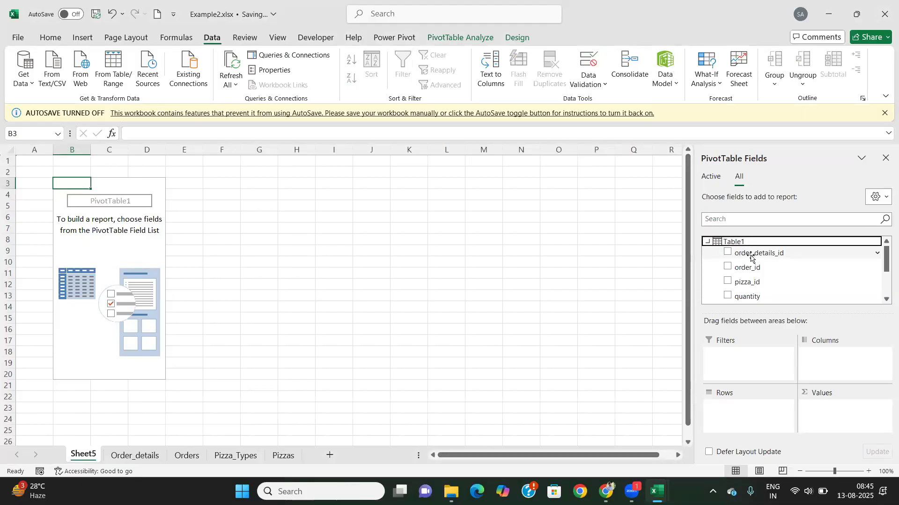
left_click(744, 283)
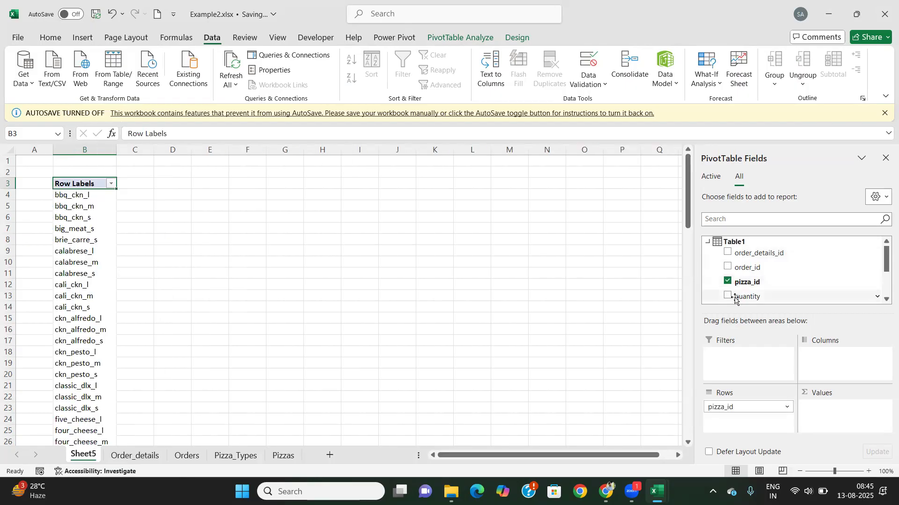
left_click(727, 296)
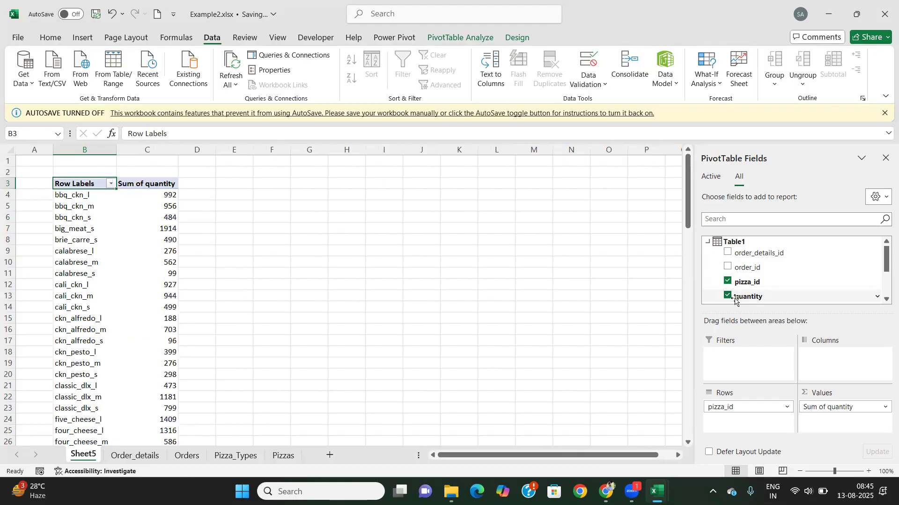
Step: Look through the available fields of Table2 and Table3 in the pivot table's field list
scroll(713, 295, "down", 1)
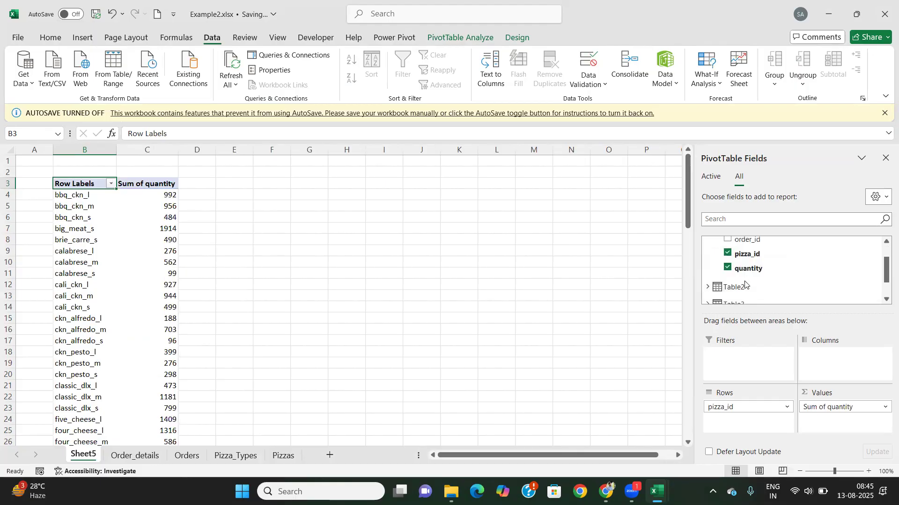
left_click(707, 287)
scroll(780, 270, "down", 1)
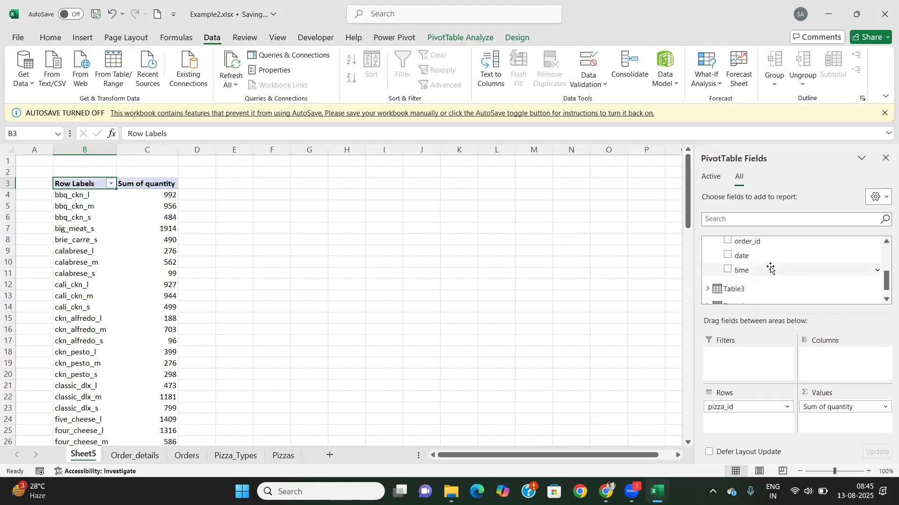
scroll(764, 268, "up", 1)
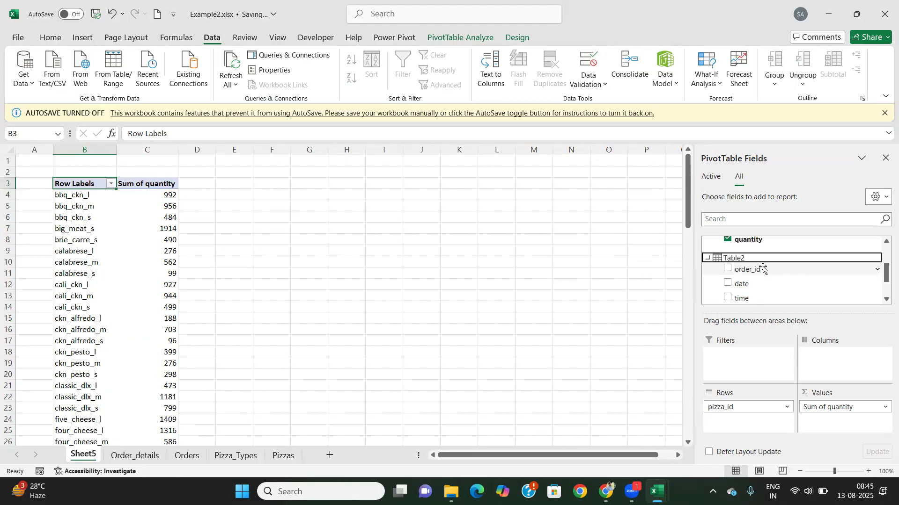
scroll(764, 269, "down", 1)
left_click(733, 287)
scroll(744, 283, "down", 1)
scroll(752, 277, "up", 1)
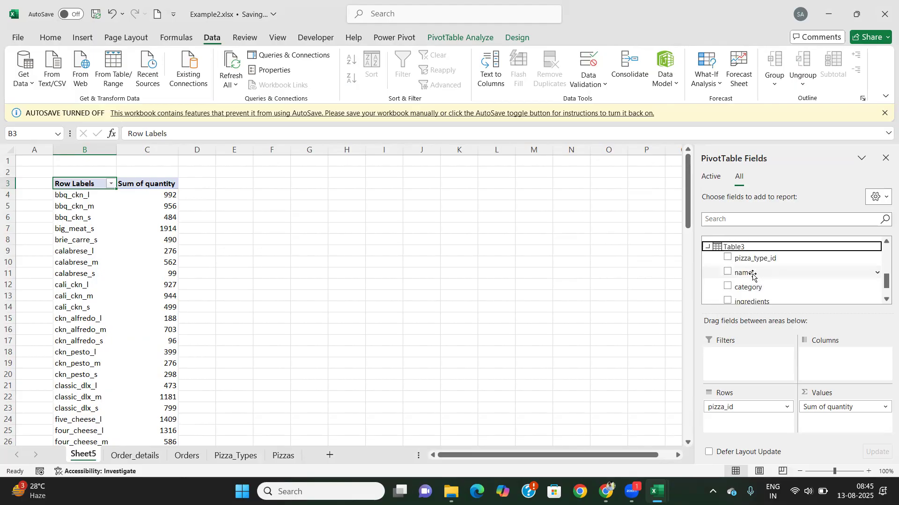
Step: Add the price field from Table4 to the pivot table as summed values
scroll(753, 277, "down", 1)
left_click(736, 291)
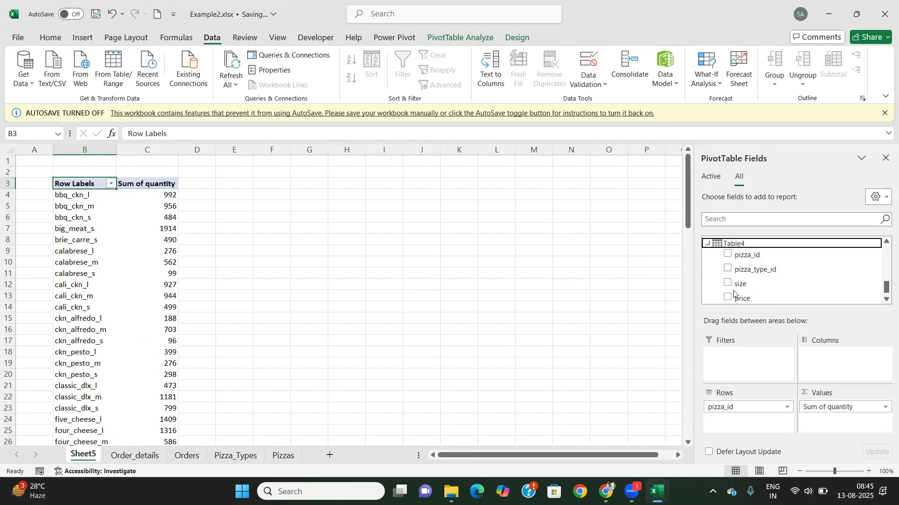
scroll(764, 280, "down", 1)
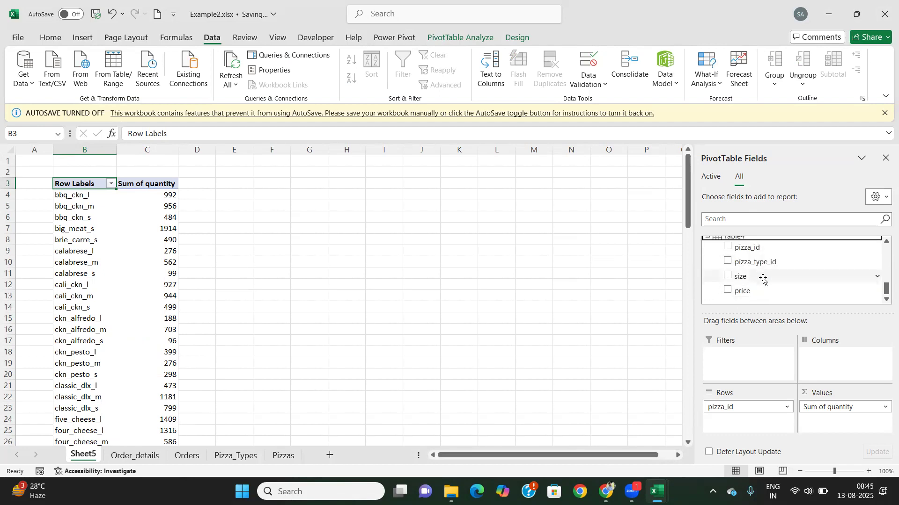
left_click(728, 291)
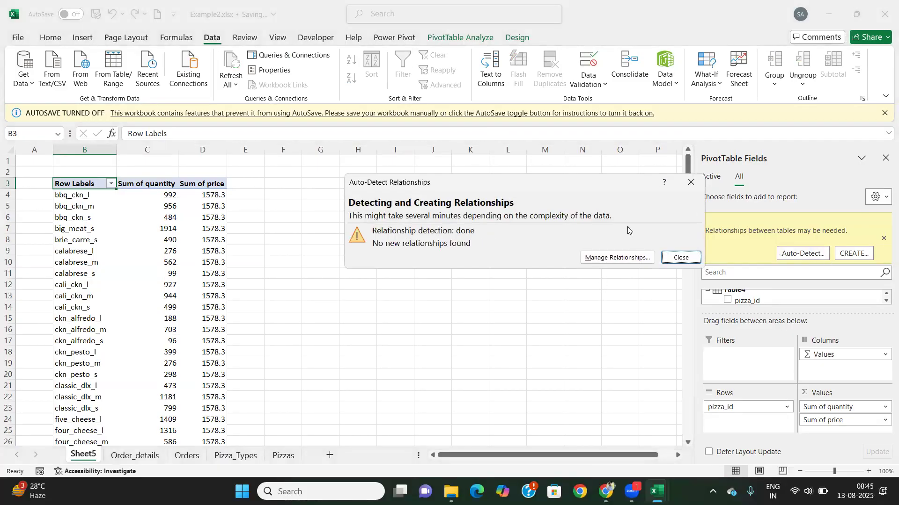
Step: Review the existing relationships between the data model tables and dismiss the pivot table's missing-relationships notice
left_click(633, 257)
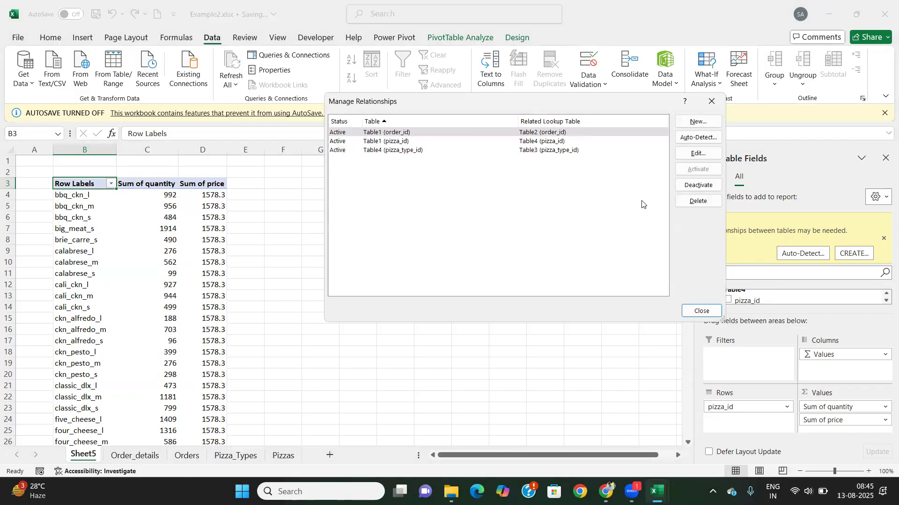
left_click(711, 101)
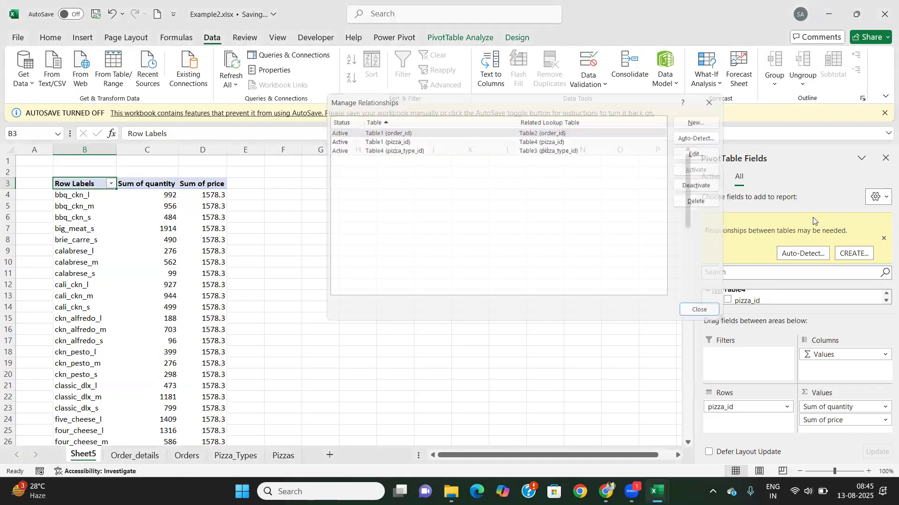
scroll(749, 298, "down", 5)
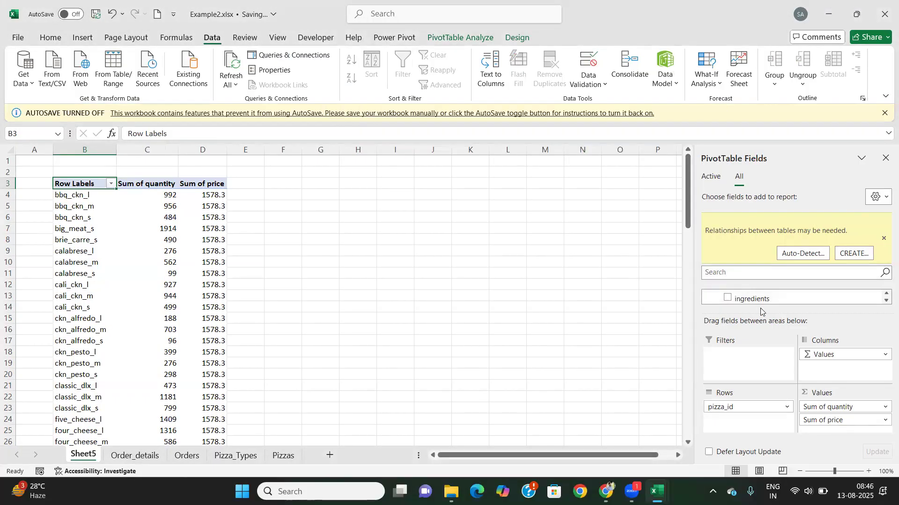
left_click(884, 238)
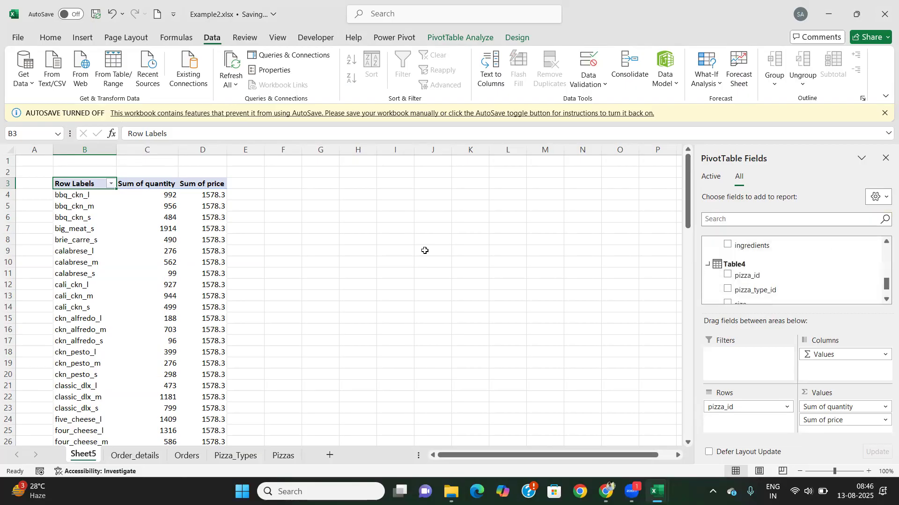
Step: Remove the summed price and the summed quantity from the pivot table's values
scroll(719, 279, "down", 2)
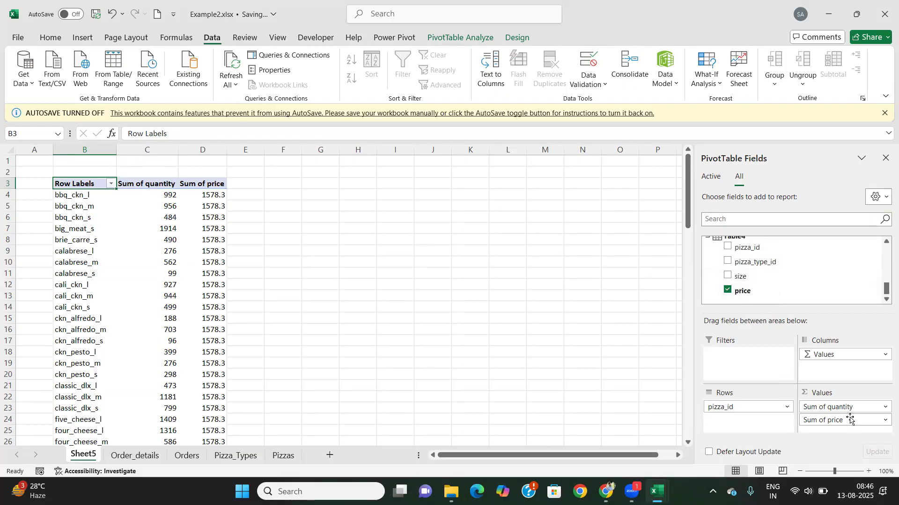
left_click_drag(852, 420, 624, 431)
scroll(755, 285, "up", 3)
scroll(754, 275, "down", 1)
scroll(753, 275, "up", 4)
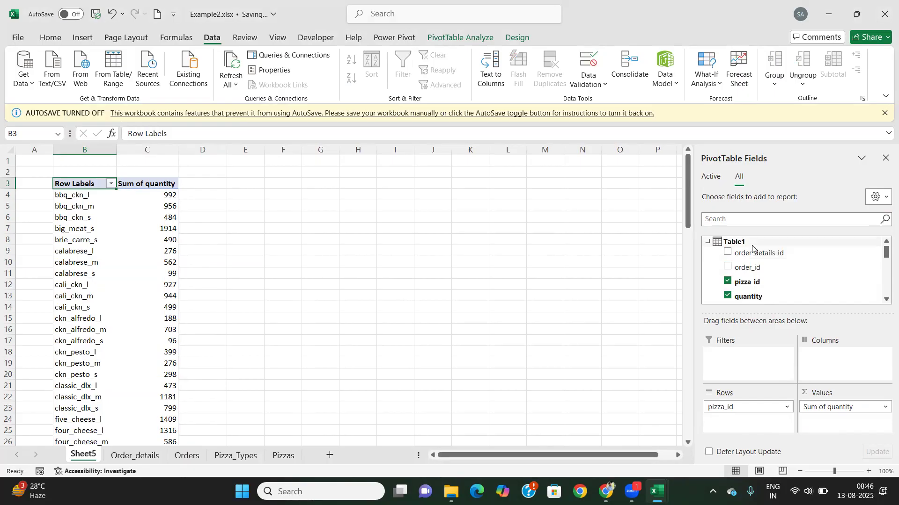
left_click(728, 297)
Step: Replace Table1's pizza_id with Table3's pizza_type_id as the pivot table's rows
scroll(735, 282, "down", 1)
scroll(734, 282, "down", 1)
scroll(732, 282, "down", 4)
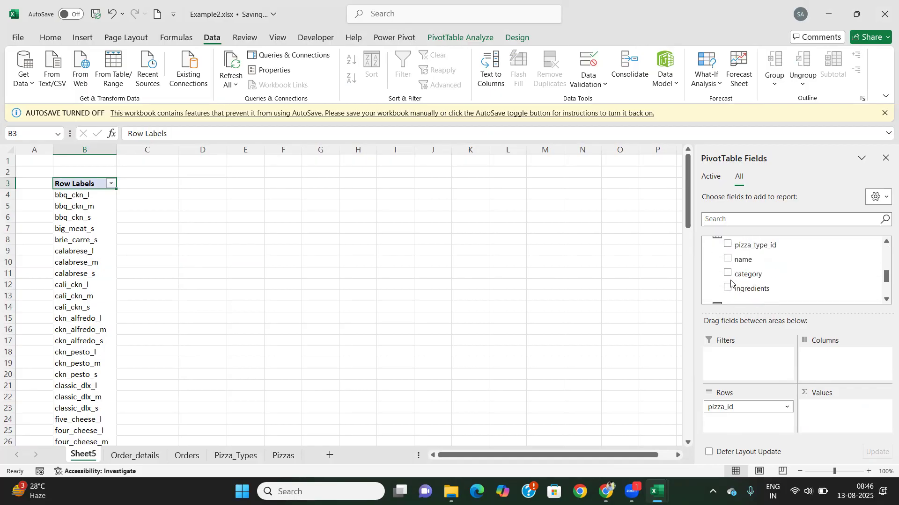
scroll(732, 282, "up", 4)
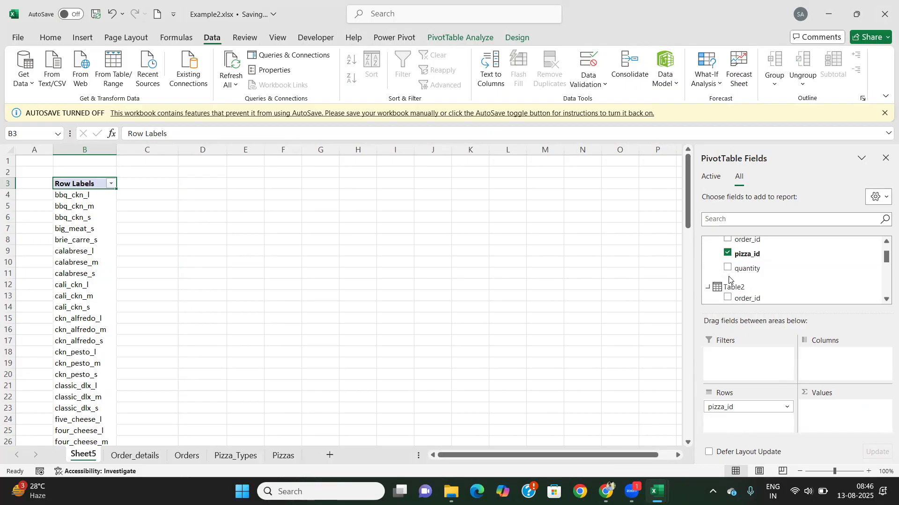
scroll(730, 280, "up", 1)
scroll(730, 280, "down", 3)
scroll(729, 280, "up", 3)
left_click(727, 281)
scroll(739, 281, "down", 3)
scroll(745, 284, "down", 2)
left_click(728, 244)
Step: Add Table1's quantity to the pivot table as summed values
scroll(744, 274, "up", 3)
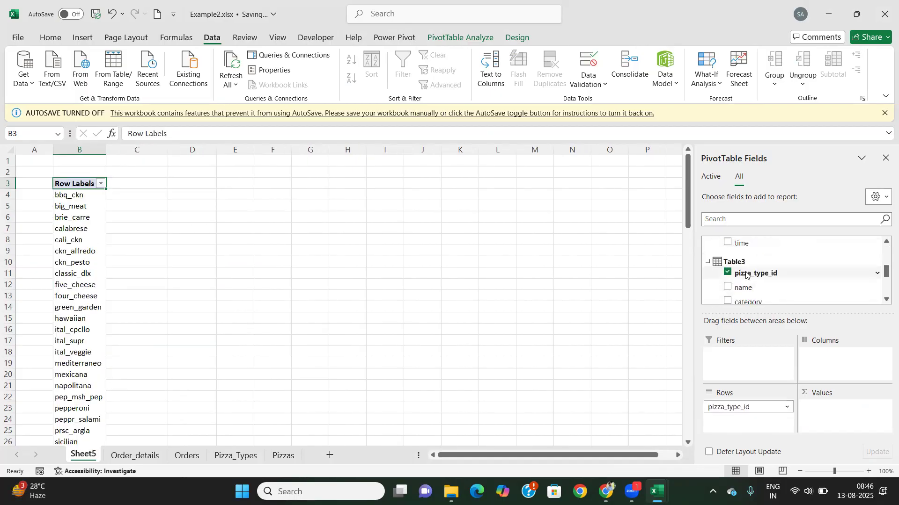
scroll(745, 274, "up", 3)
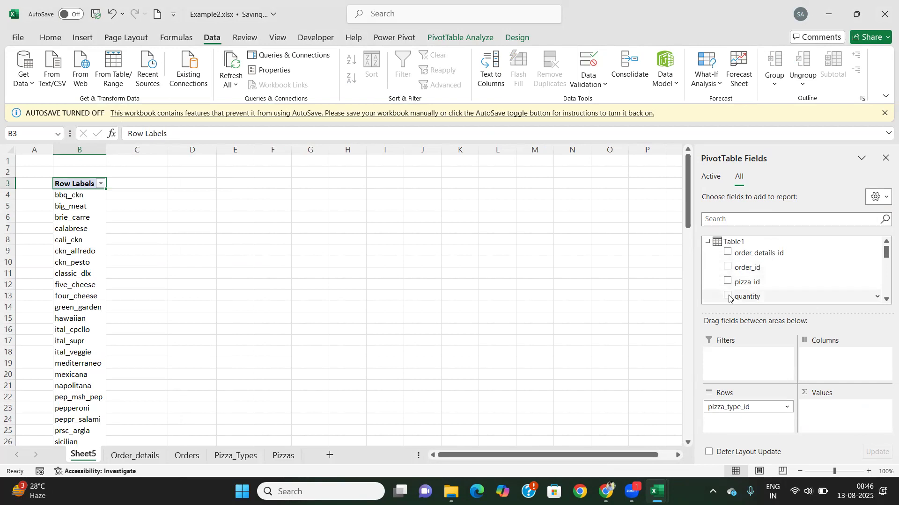
left_click(727, 295)
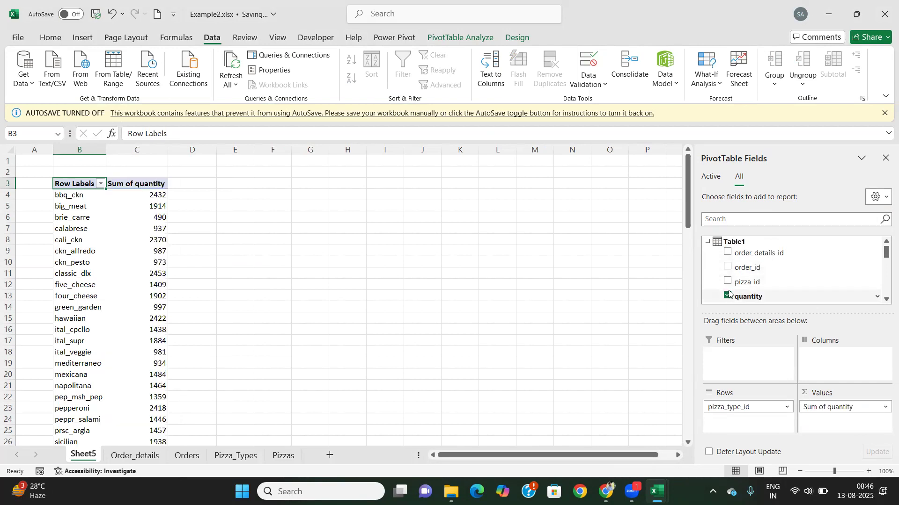
Step: Add Table4's price to the pivot table as summed values beside the quantity
scroll(731, 270, "down", 5)
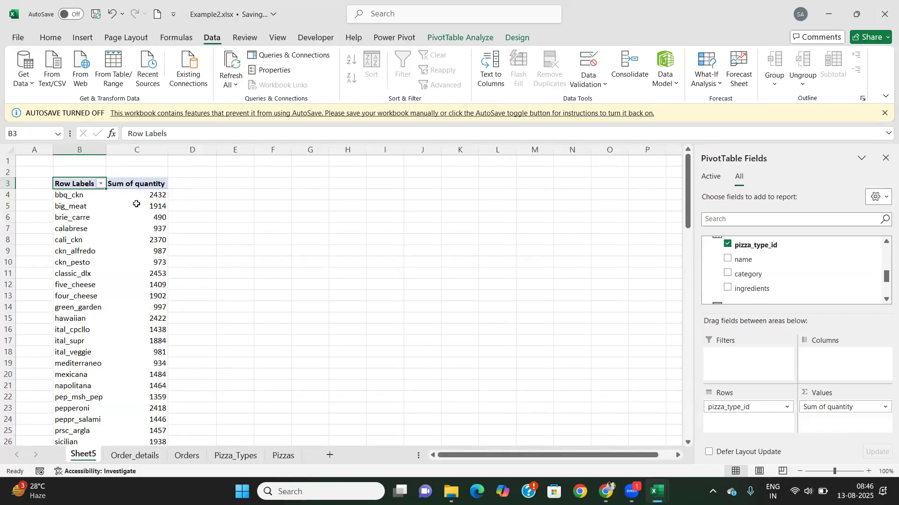
scroll(730, 280, "down", 2)
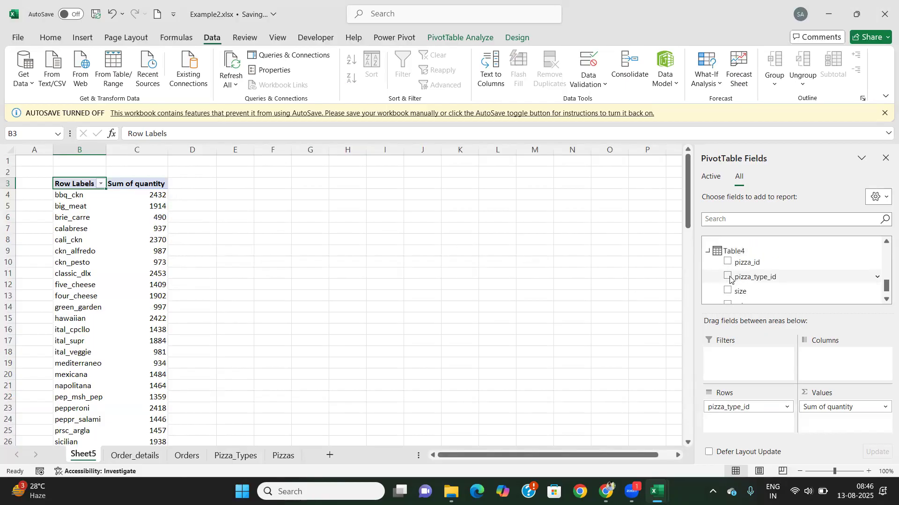
scroll(730, 279, "down", 1)
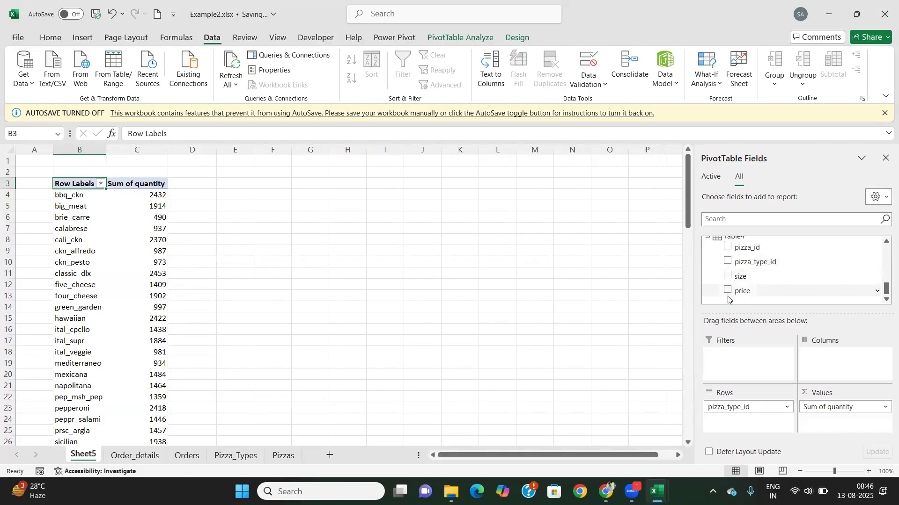
left_click(728, 291)
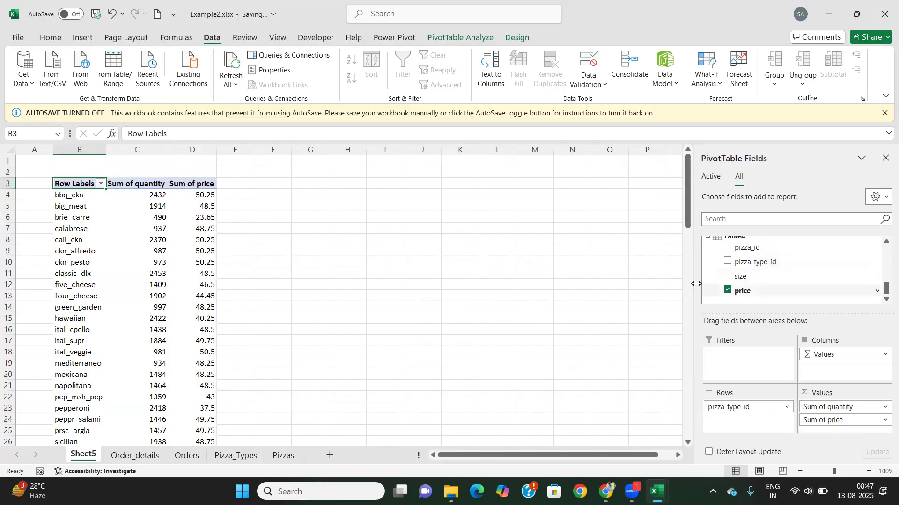
Step: Remove Table4's price from the pivot table and return to Table1's fields
left_click(728, 291)
scroll(739, 287, "up", 3)
scroll(738, 286, "up", 3)
scroll(739, 286, "up", 2)
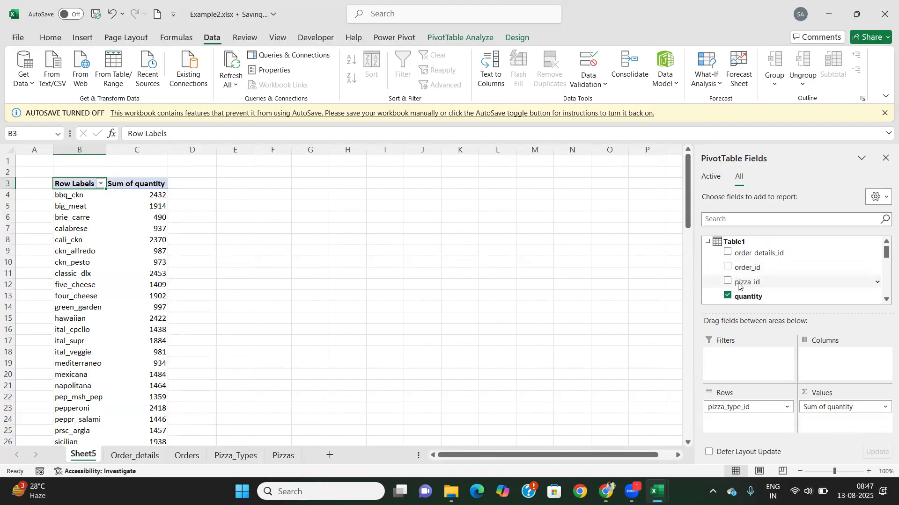